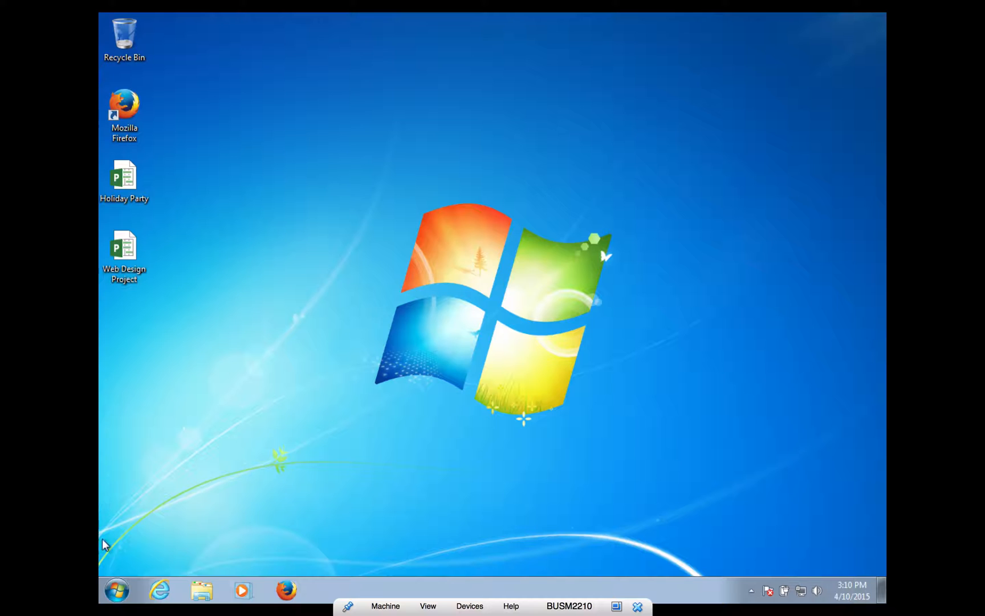
# - Launch Project 2013 from the Windows 7 Start menu
pyautogui.click(118, 593)
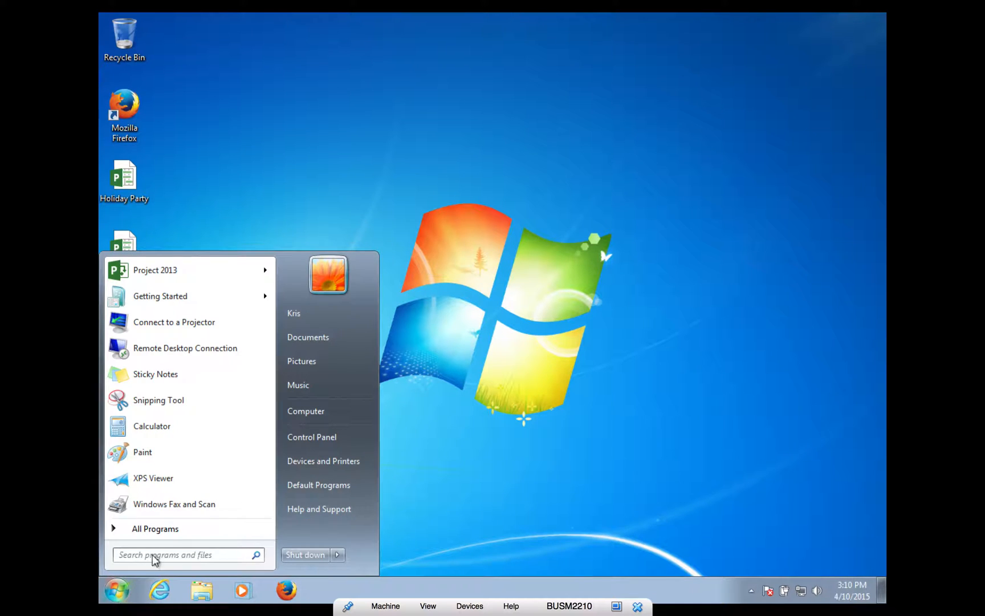
pyautogui.click(157, 270)
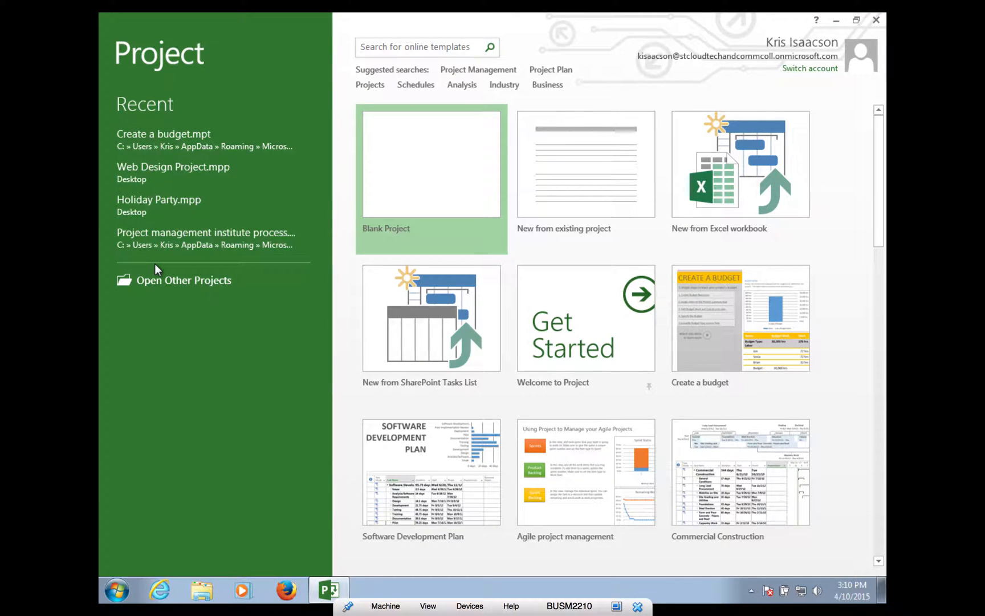
# - Create Project1 as a blank project, dismiss the scheduling notice, and browse the ribbon tabs
pyautogui.click(439, 202)
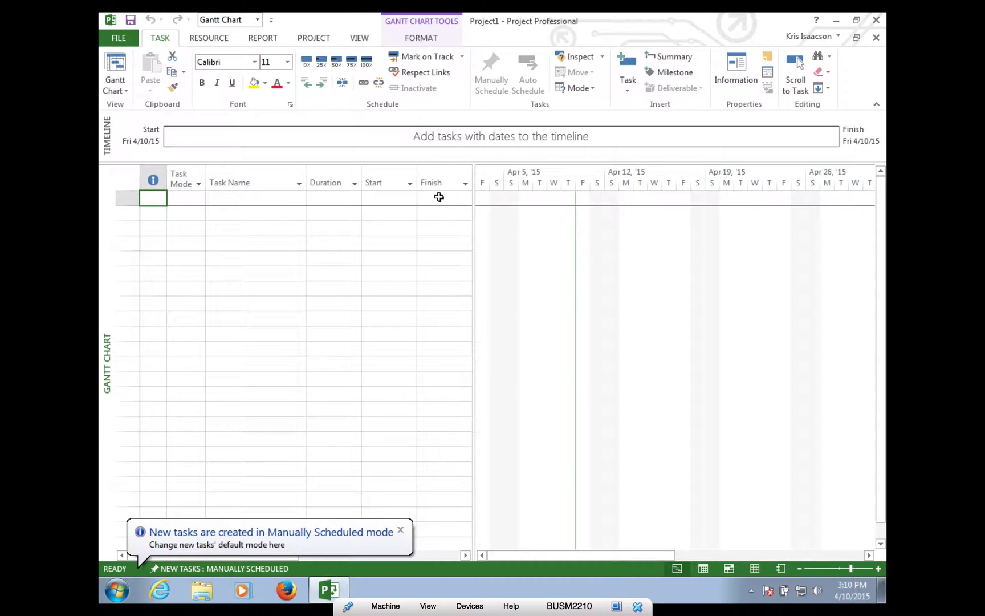
pyautogui.click(401, 530)
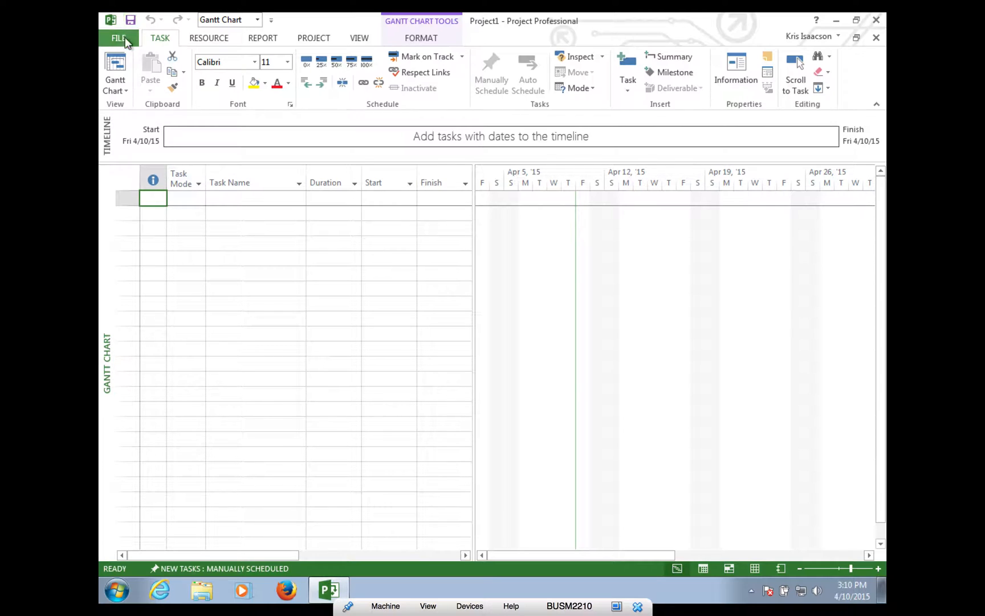
pyautogui.click(212, 39)
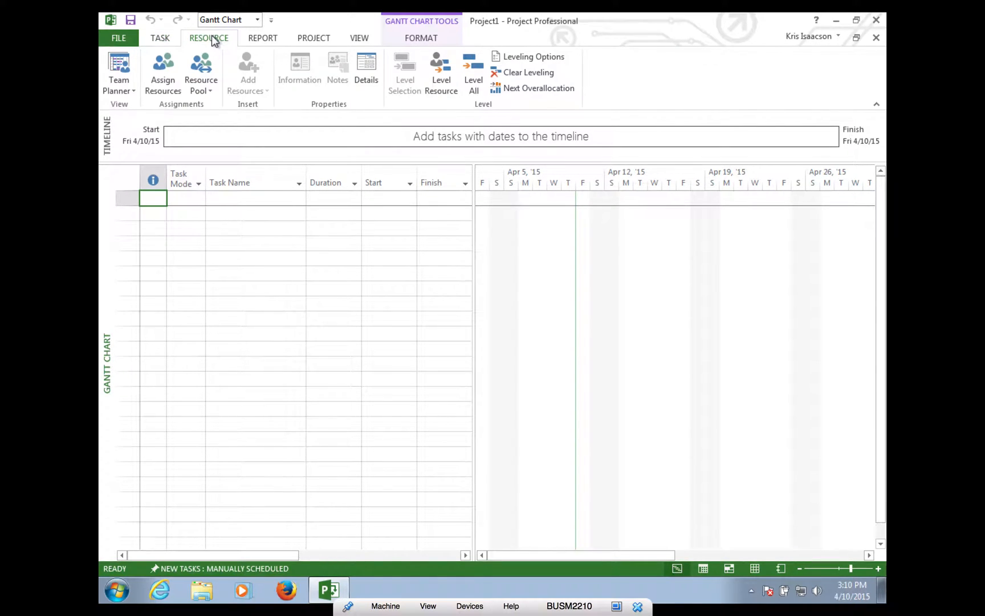
pyautogui.click(261, 40)
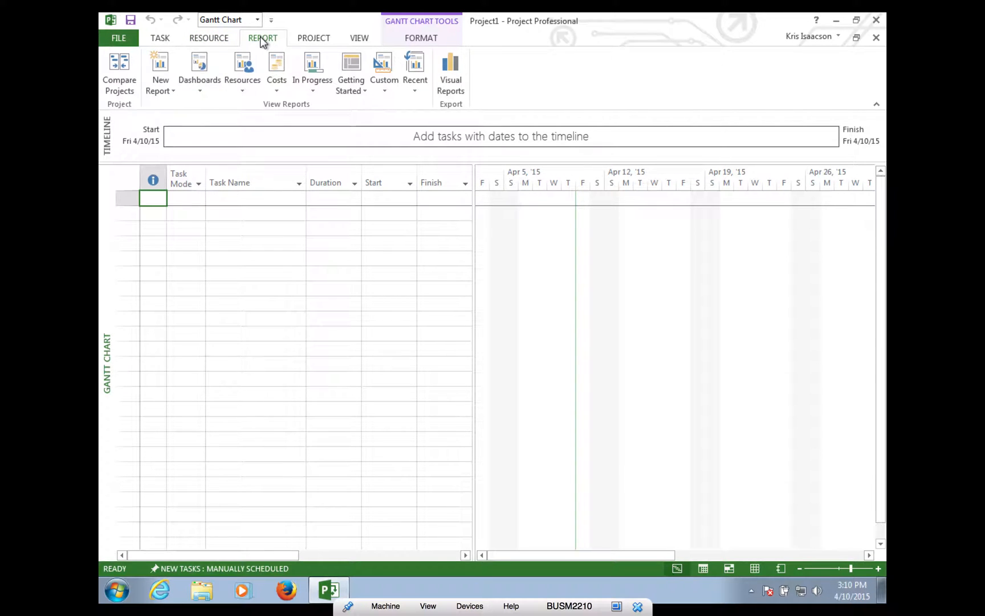
pyautogui.click(315, 39)
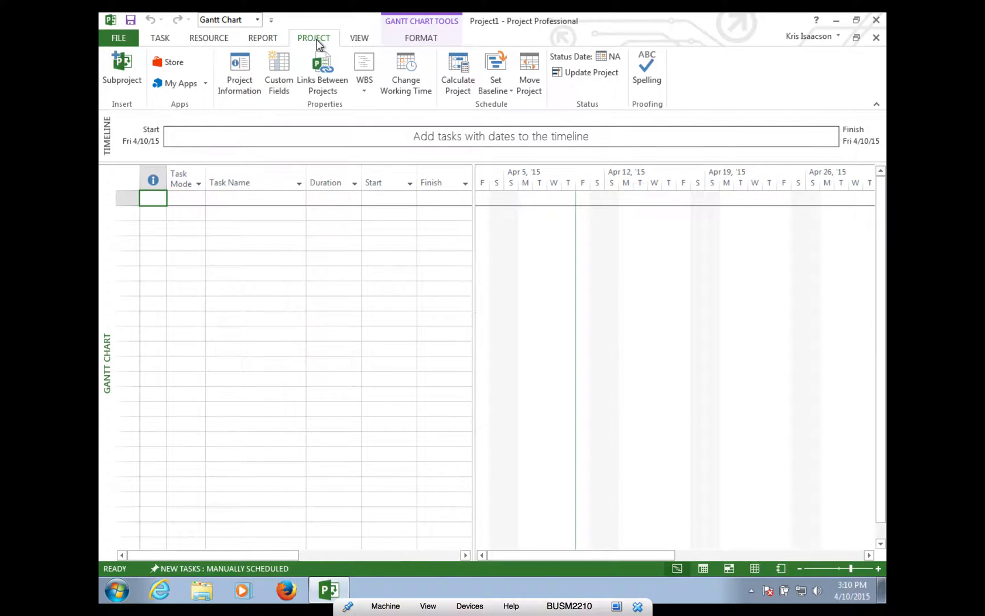
pyautogui.click(360, 39)
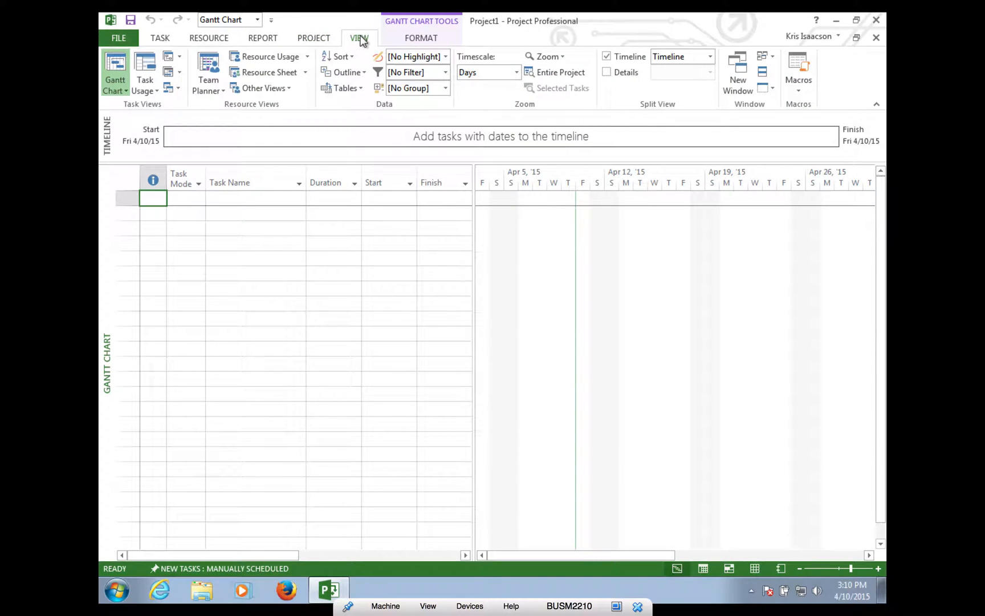
pyautogui.click(421, 39)
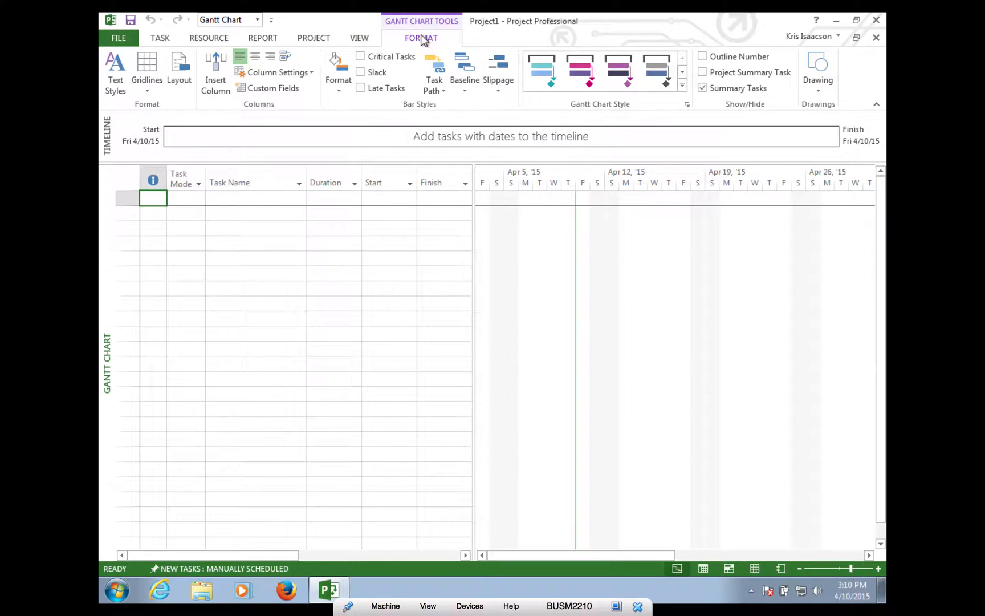
pyautogui.click(120, 38)
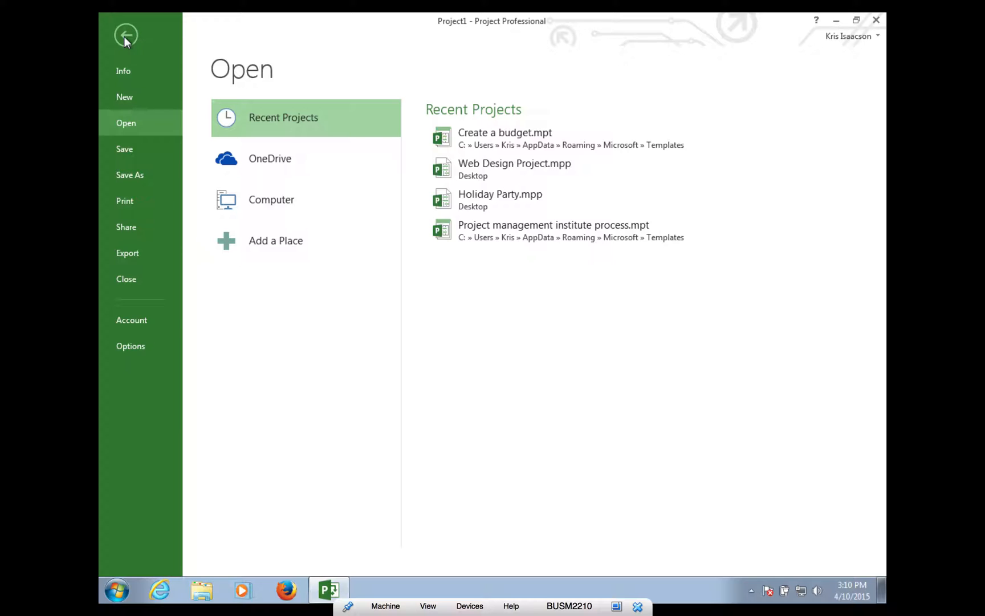
pyautogui.click(125, 36)
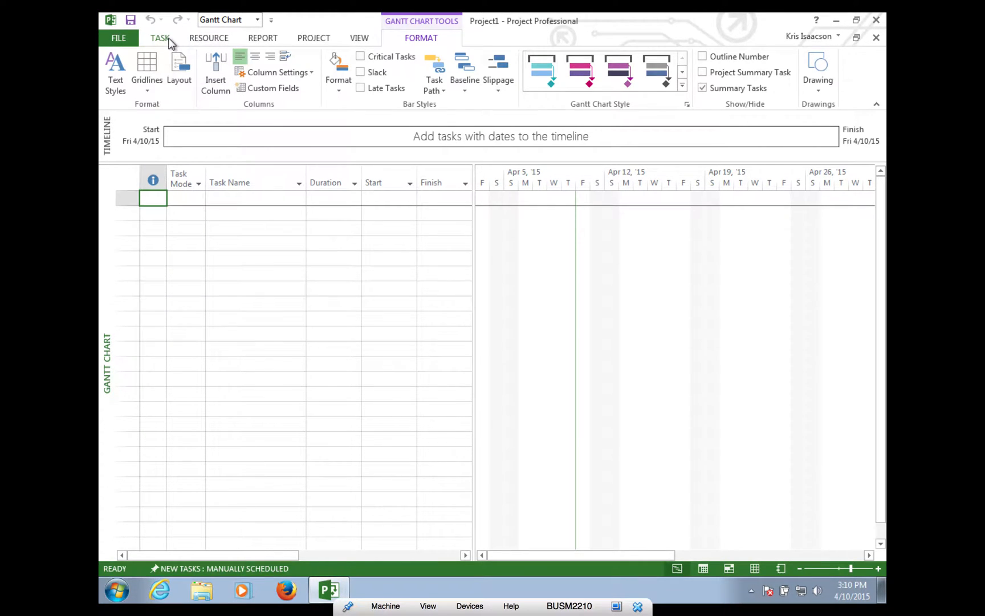
pyautogui.click(162, 38)
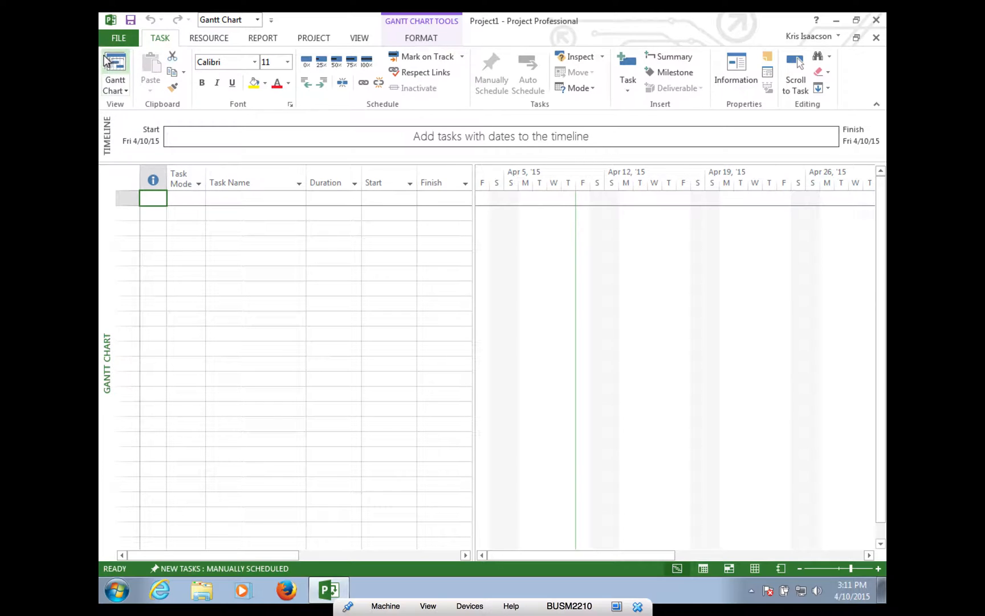
# - Switch to the Resource Sheet view and enter the first resource's name
pyautogui.click(124, 89)
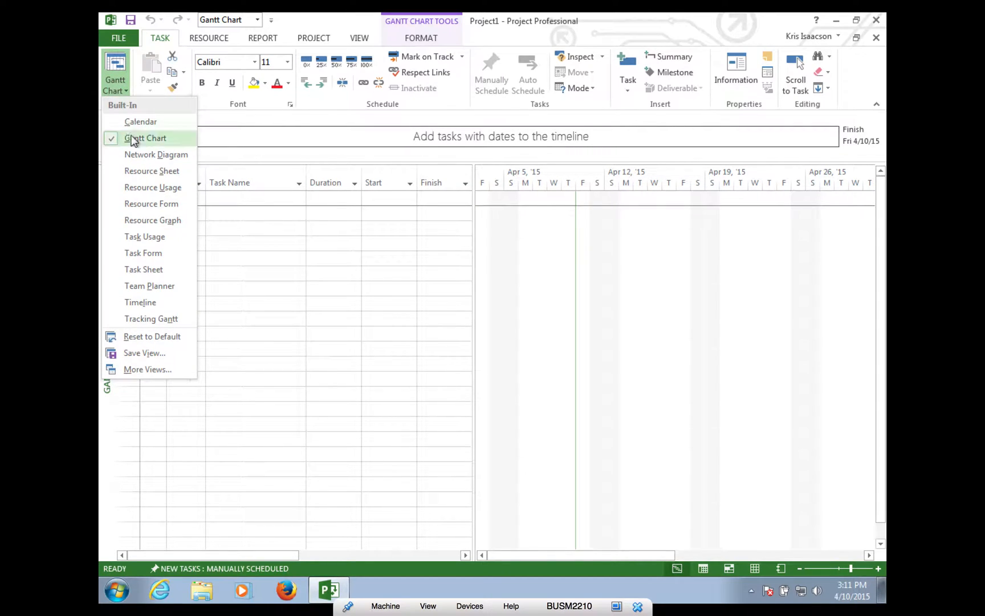
pyautogui.click(134, 174)
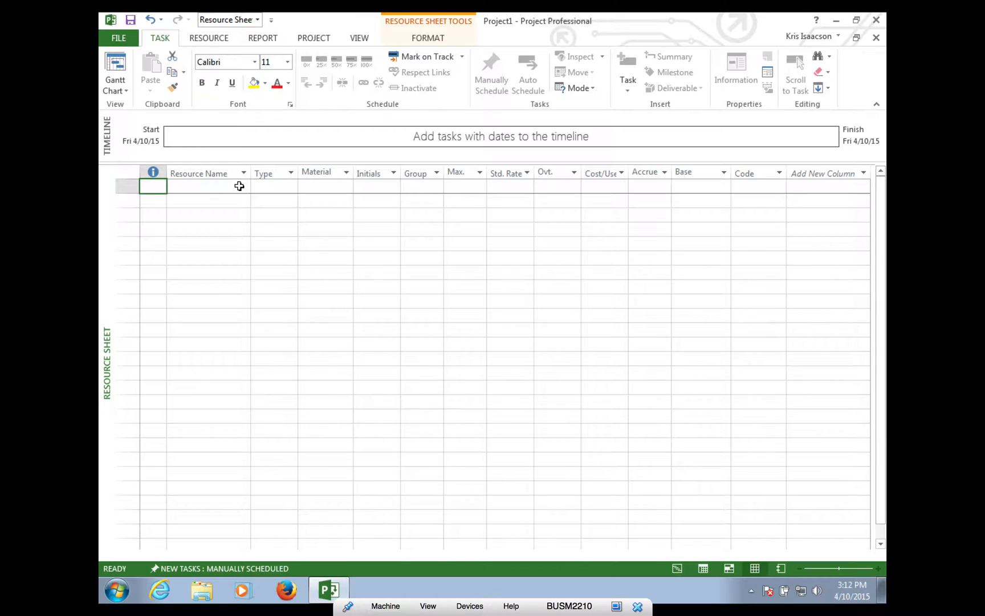
pyautogui.click(239, 185)
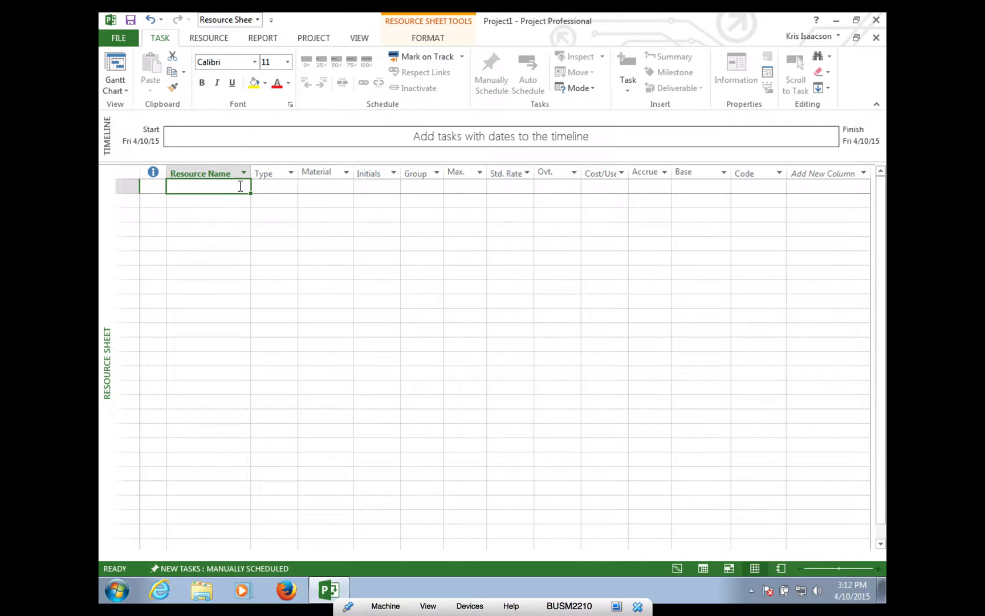
pyautogui.write('Cory')
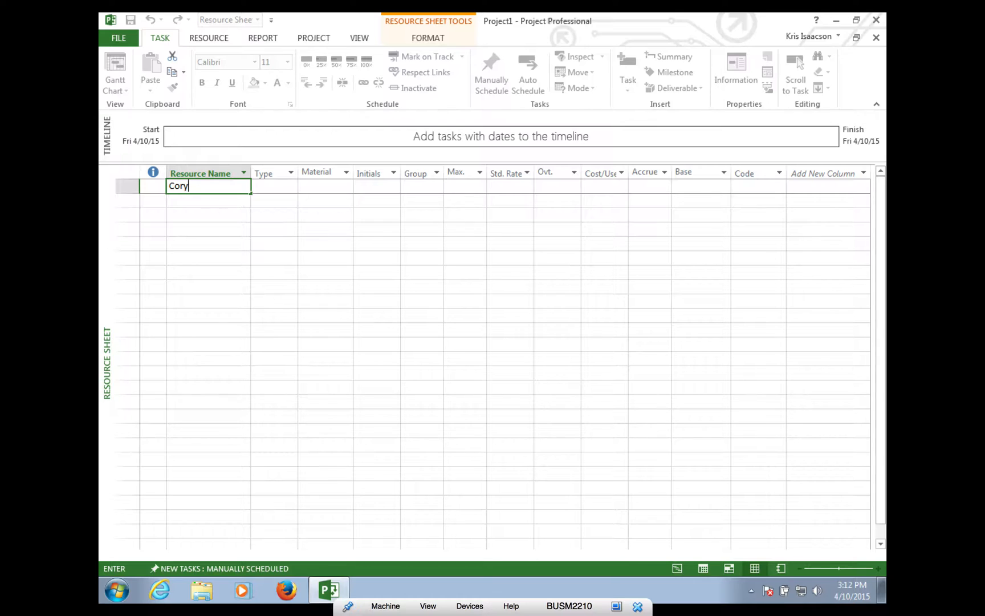
pyautogui.click(341, 221)
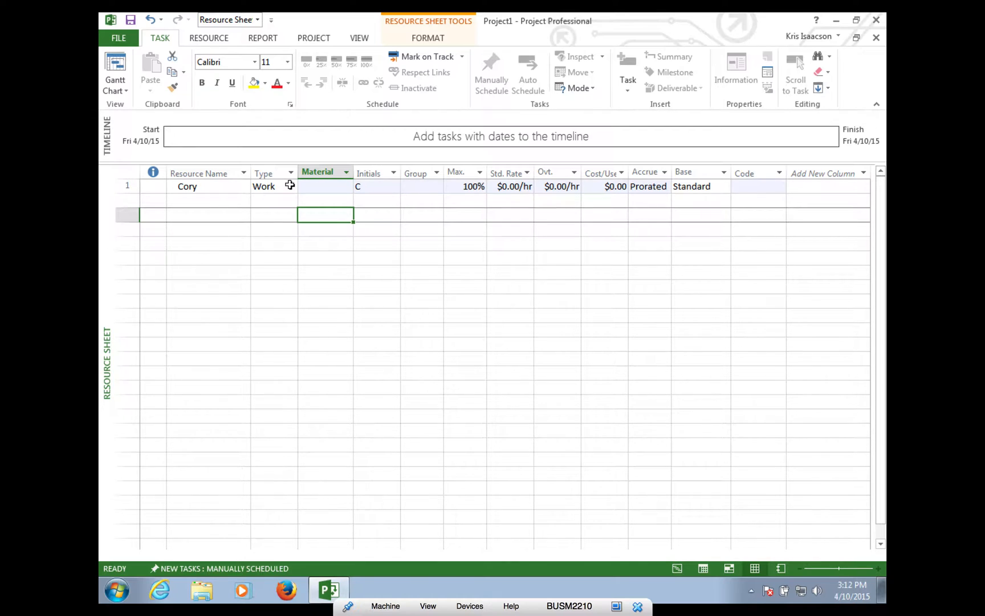
# - Keep the first resource as Work type with a $75.00/hr standard rate
pyautogui.click(290, 186)
pyautogui.click(291, 186)
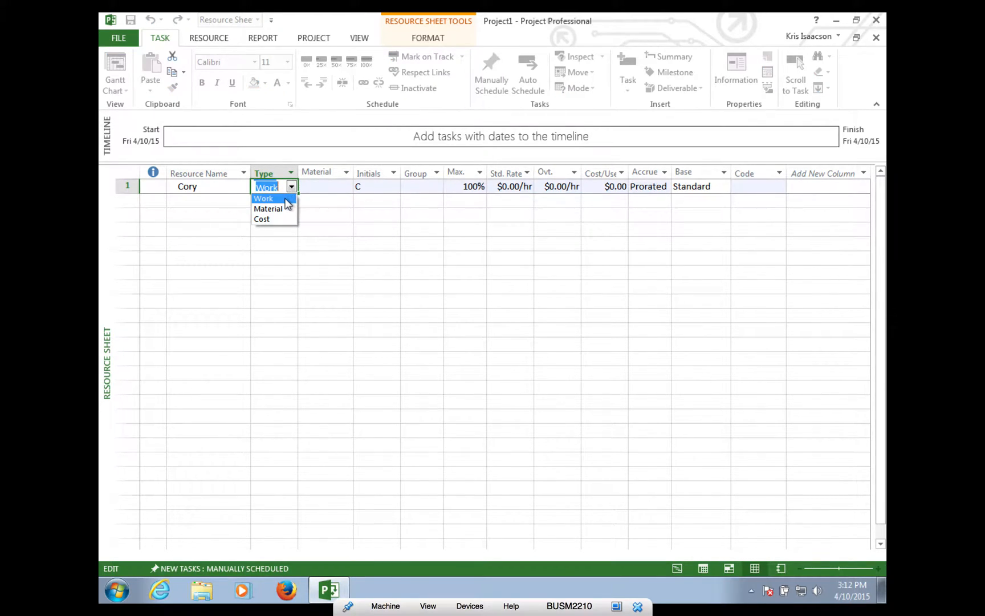
pyautogui.click(359, 204)
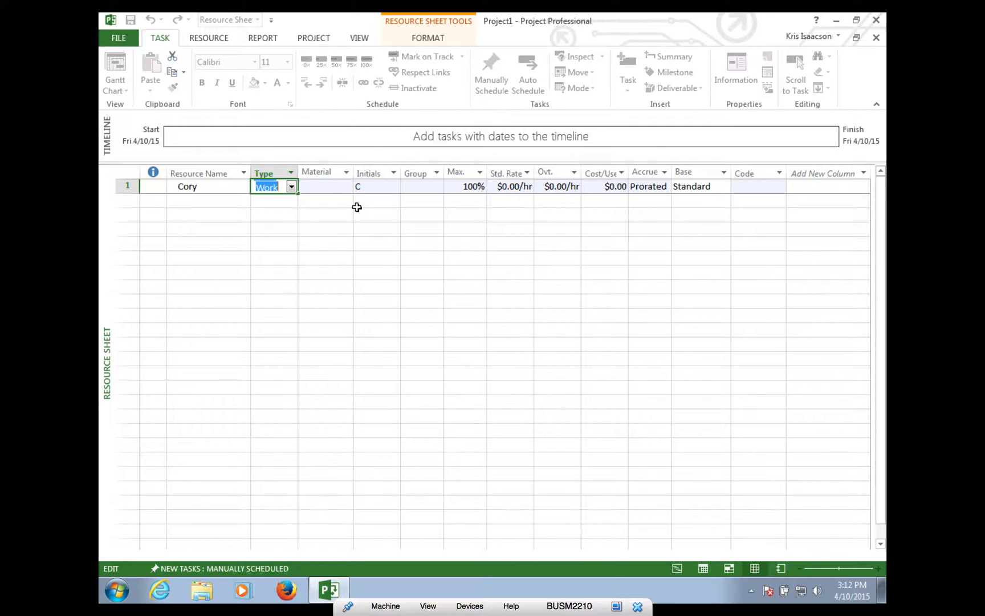
pyautogui.click(342, 227)
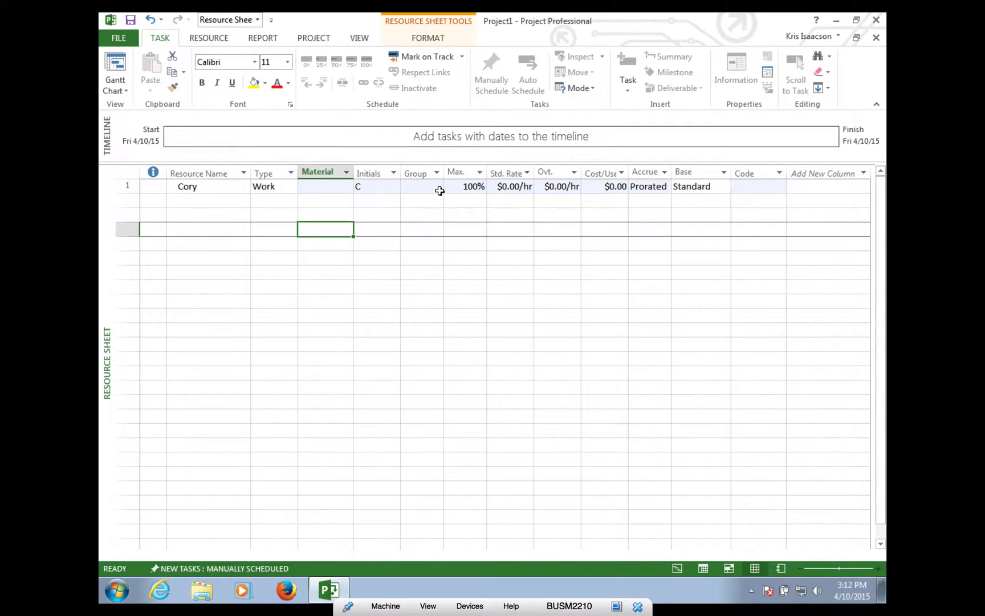
pyautogui.click(506, 189)
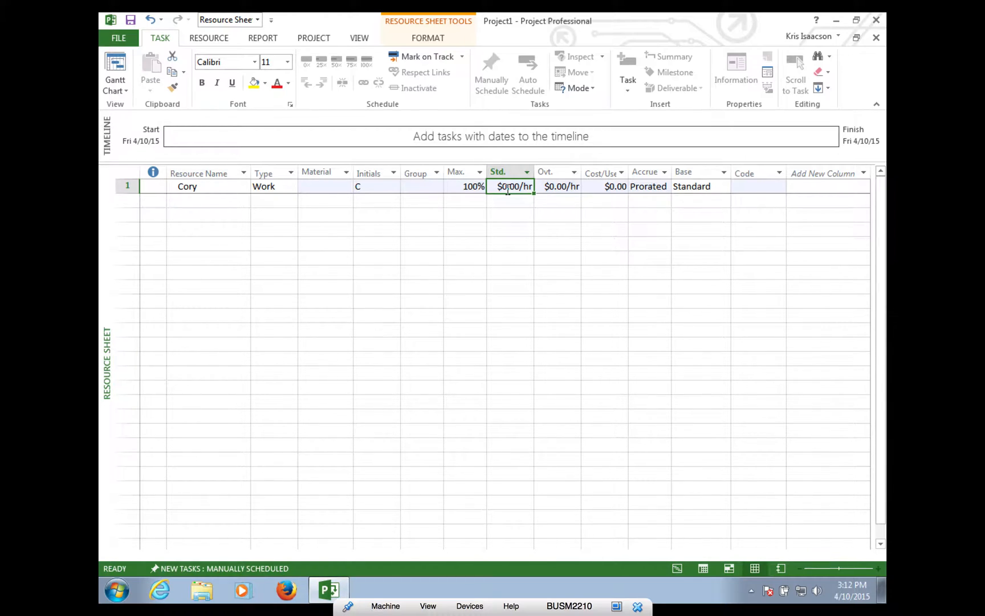
pyautogui.write('75.00')
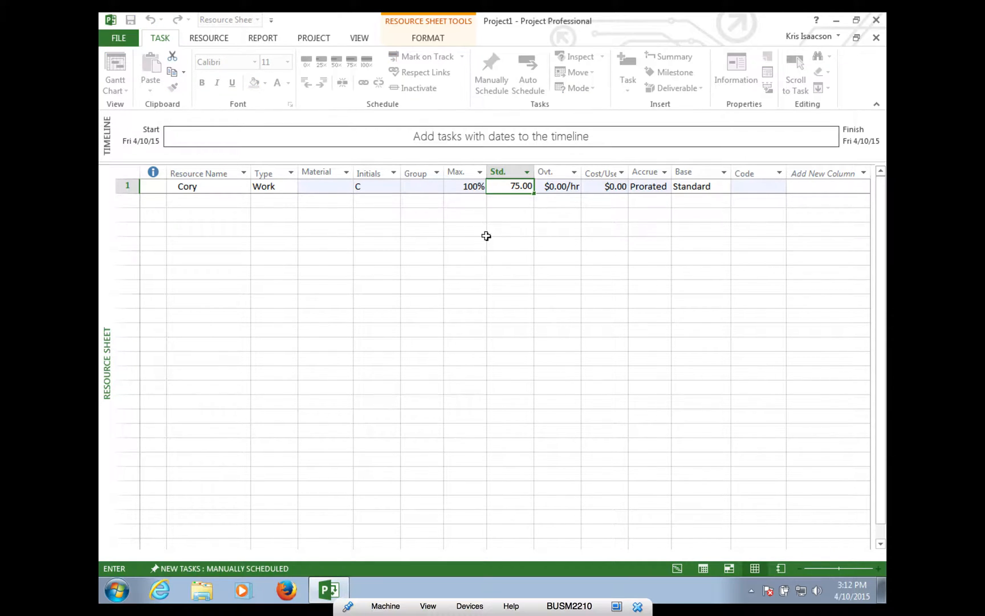
pyautogui.click(543, 243)
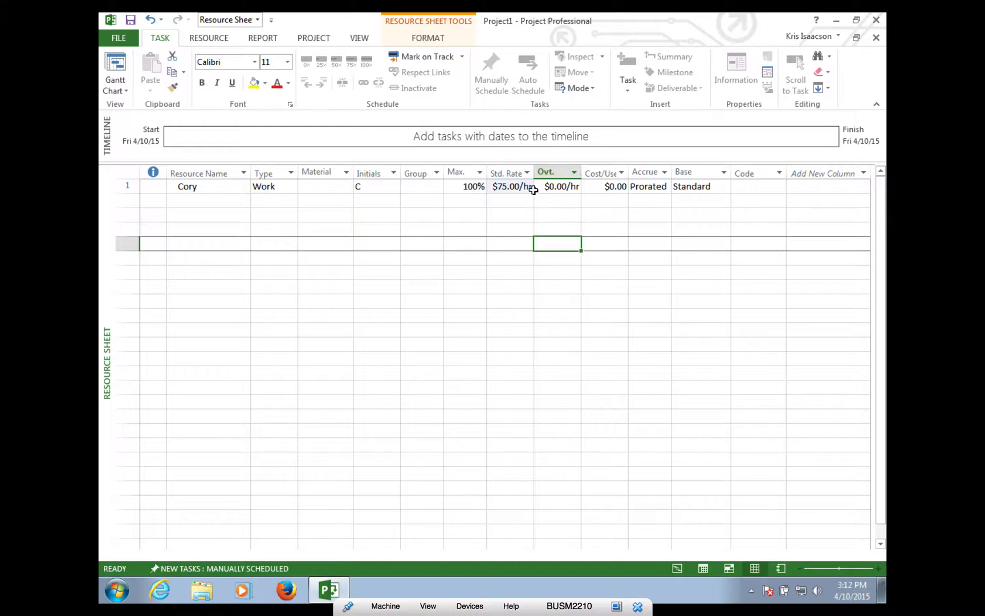
pyautogui.click(207, 199)
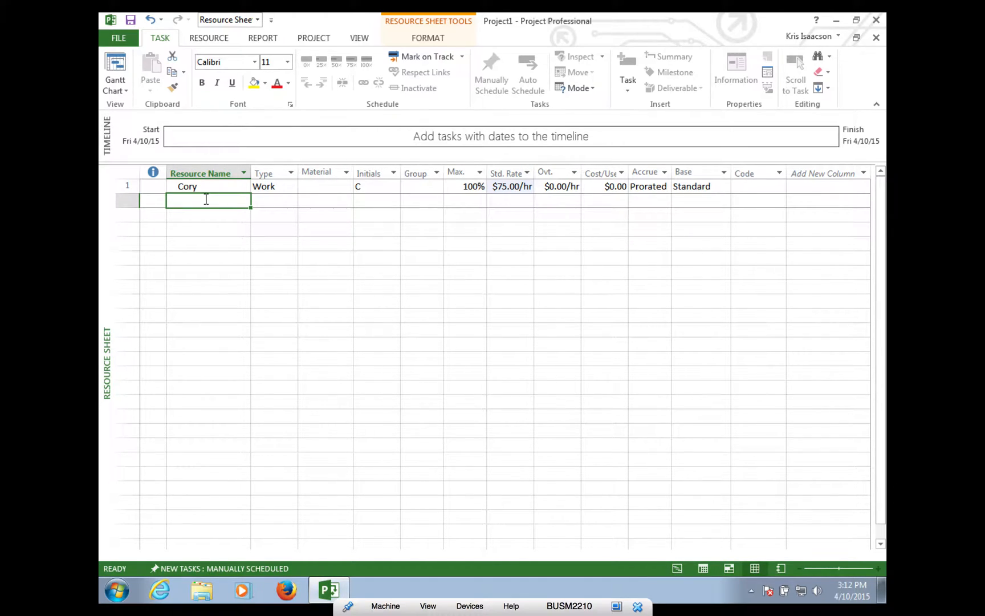
# - Add the second work resource with a $100.00/hr standard rate
pyautogui.write('Oskar')
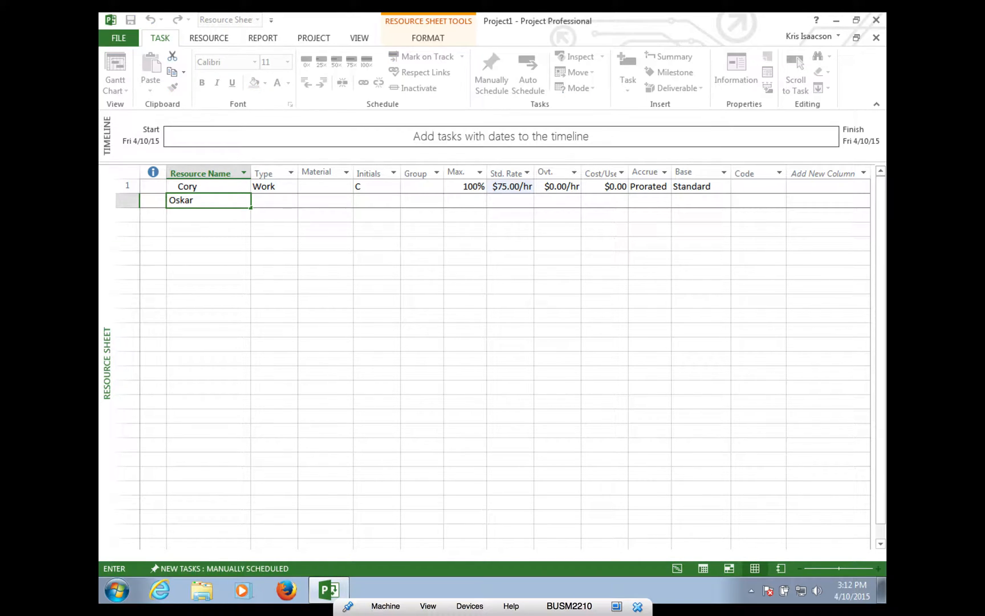
pyautogui.click(286, 200)
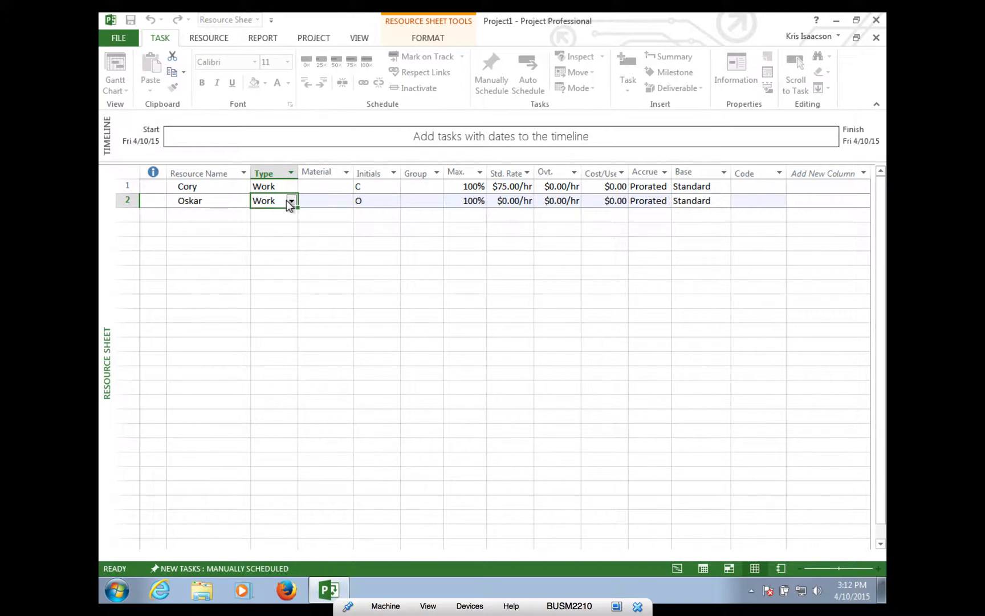
pyautogui.click(519, 200)
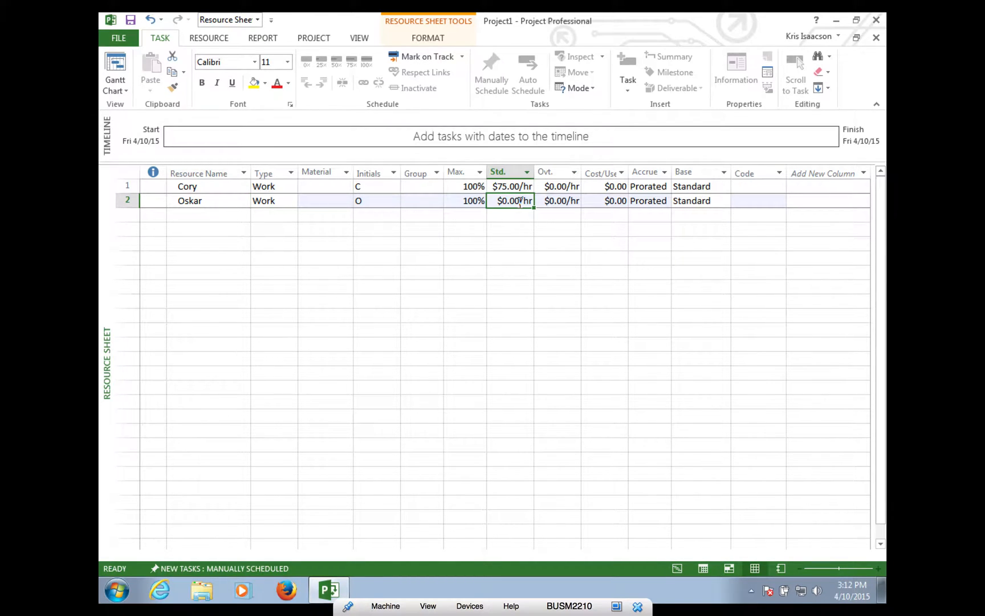
pyautogui.write('100')
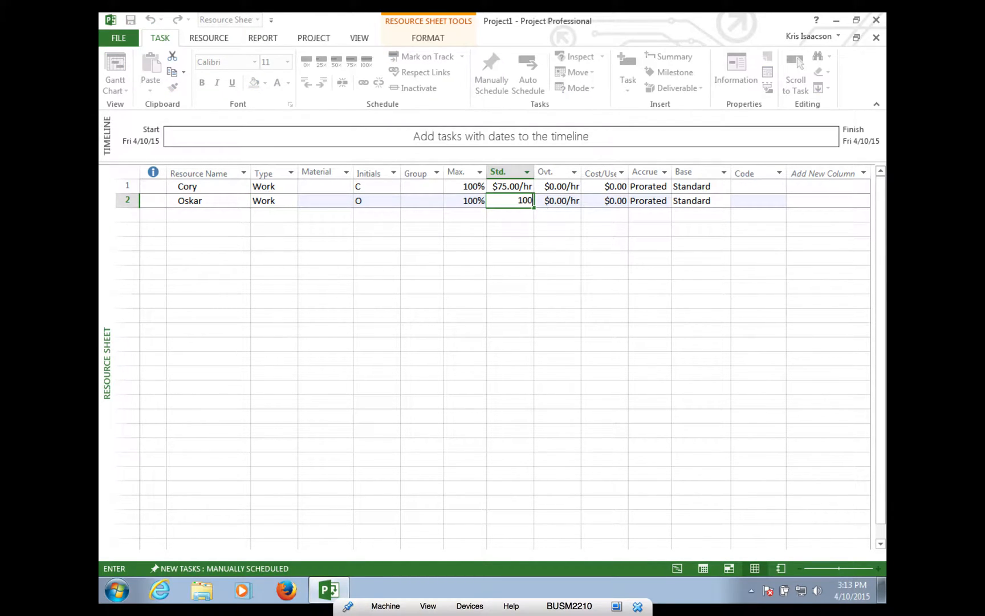
pyautogui.click(532, 219)
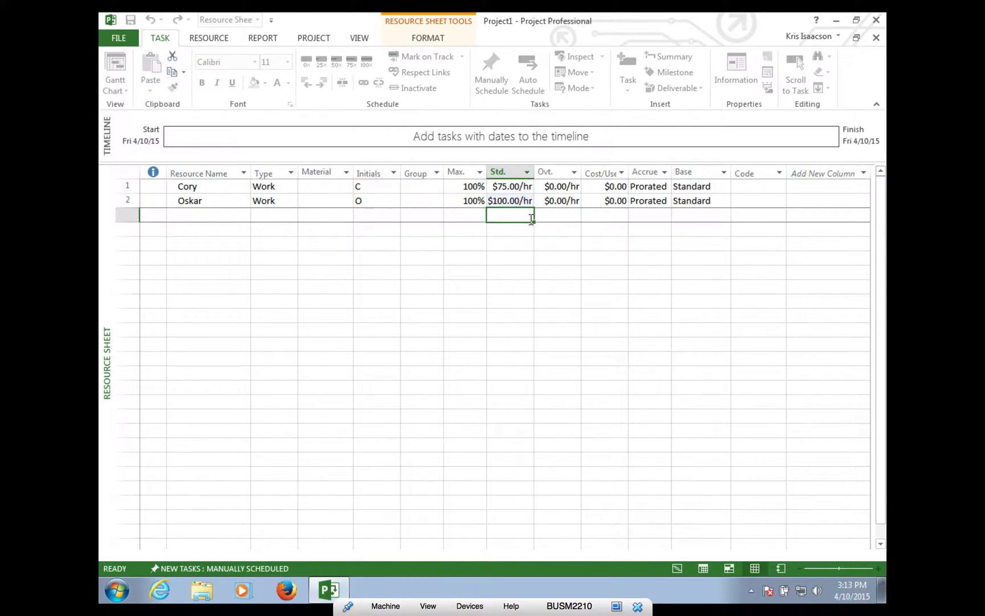
# - Add the third work resource in row 3 at a $125.00/hr standard rate
pyautogui.click(209, 218)
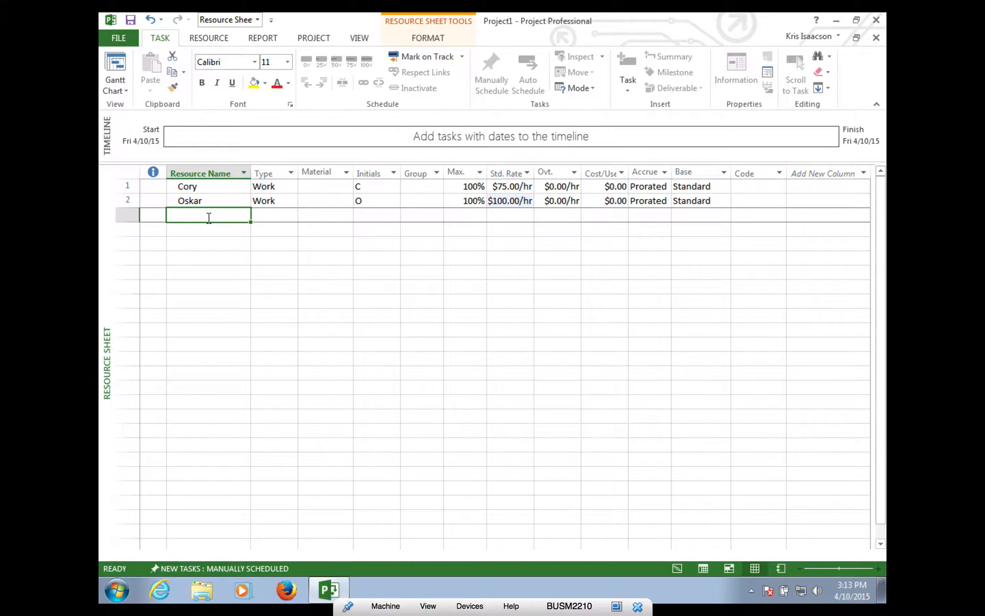
pyautogui.write('Tami')
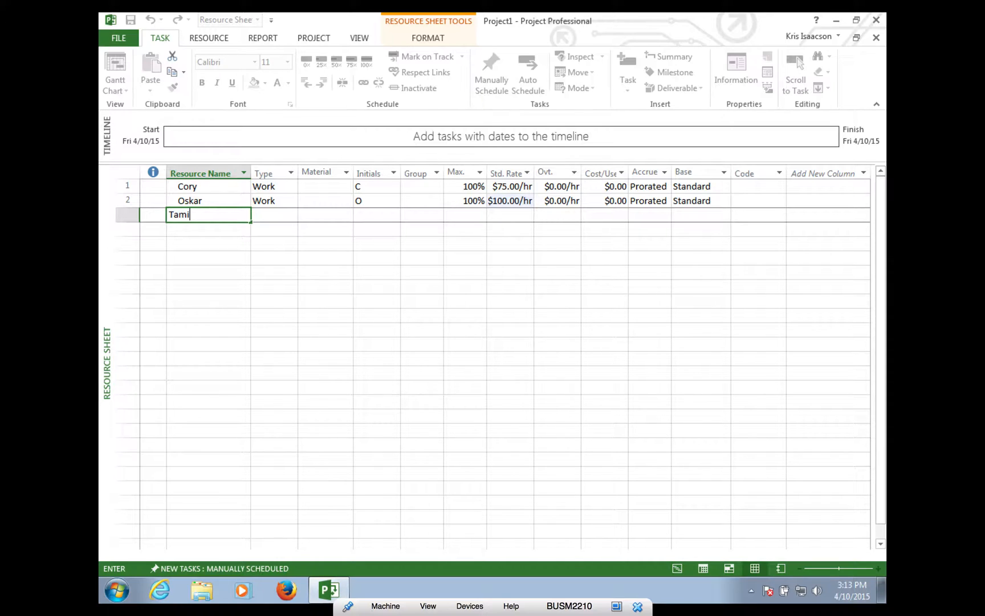
pyautogui.press('Tab')
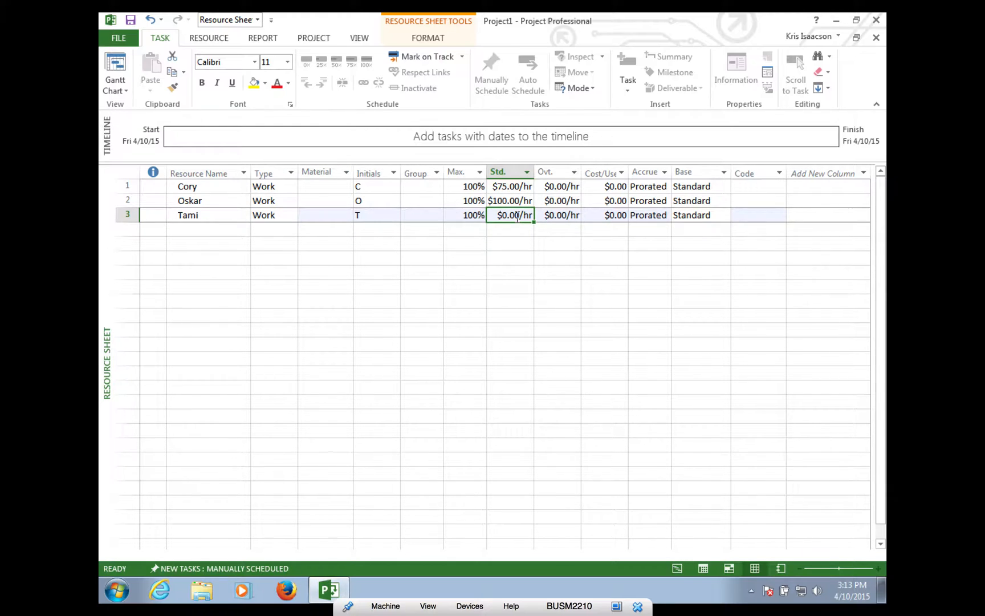
pyautogui.write('125')
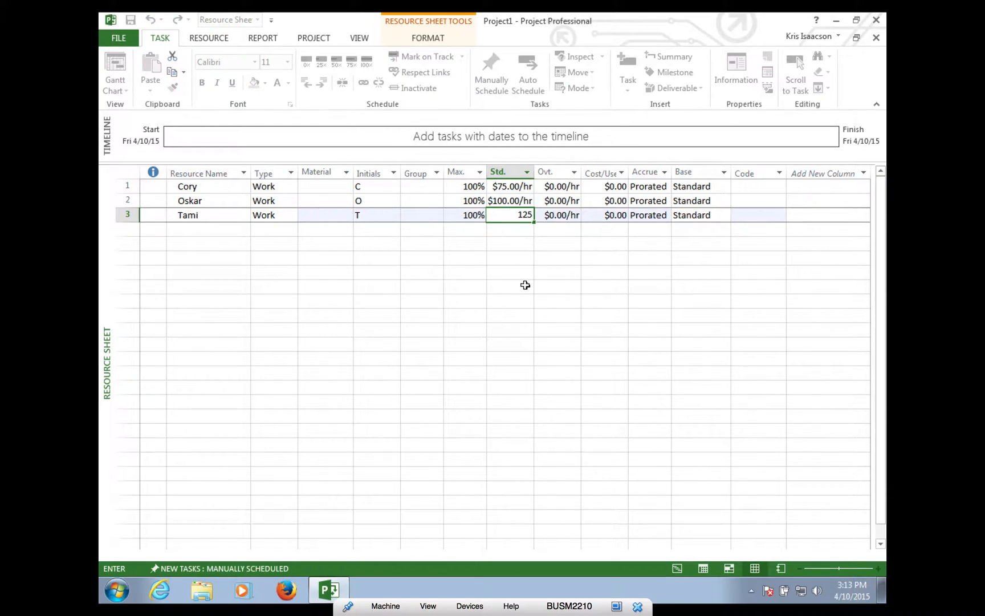
pyautogui.click(530, 288)
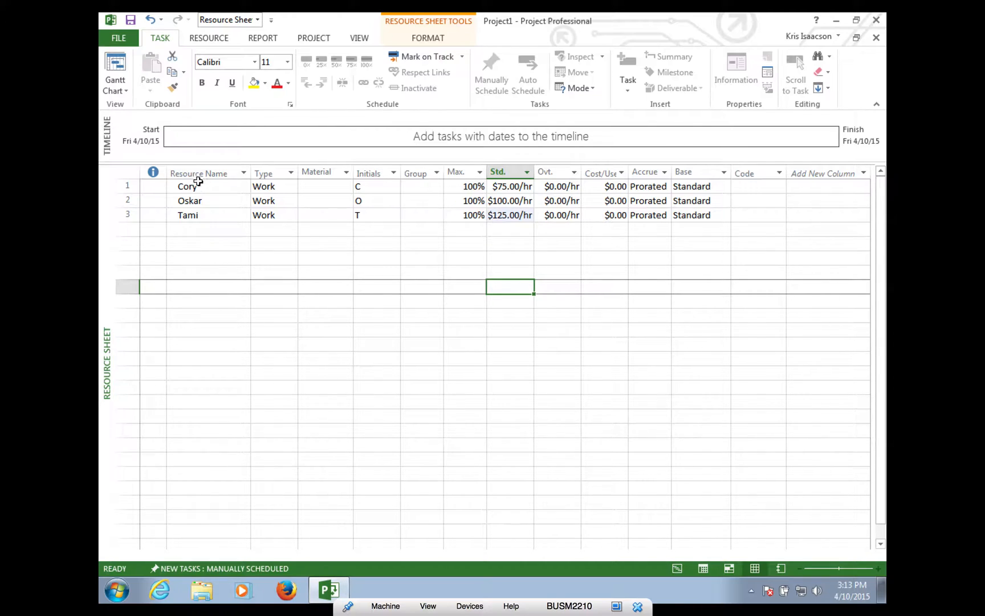
pyautogui.click(208, 230)
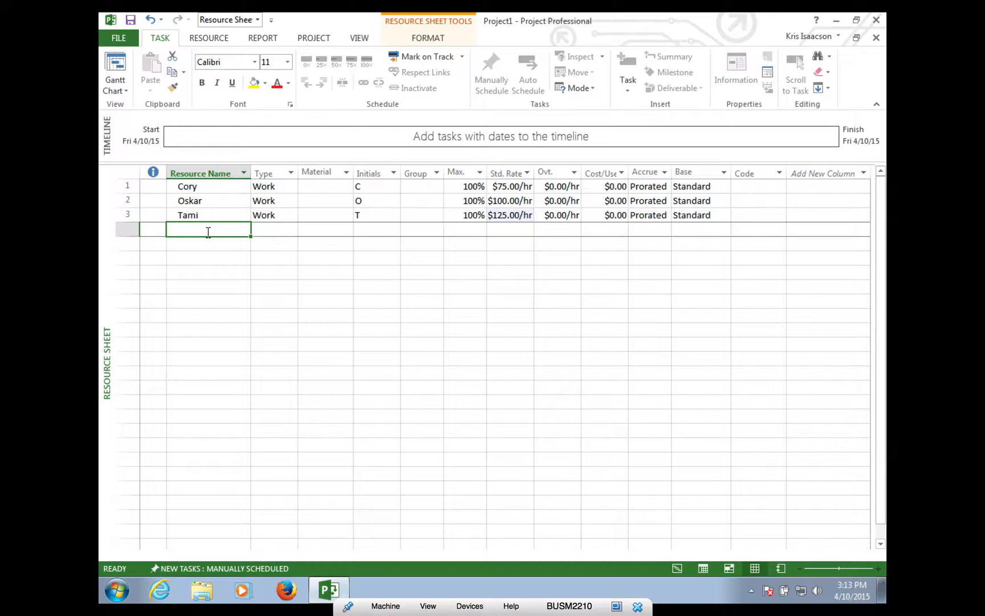
# - Add Travel in row 4 as a Cost resource with initials Travel
pyautogui.write('Travel')
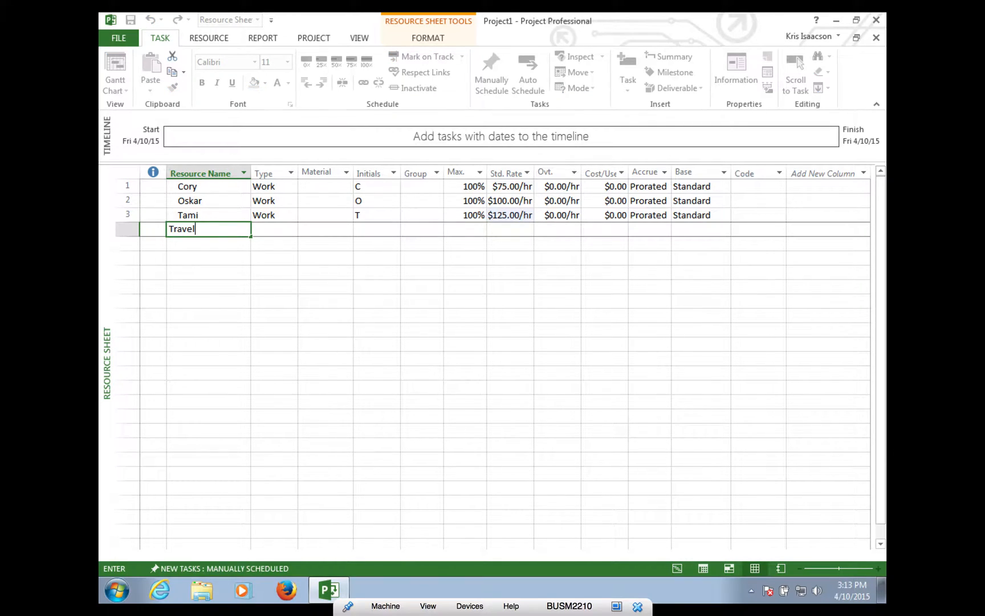
pyautogui.press('Tab')
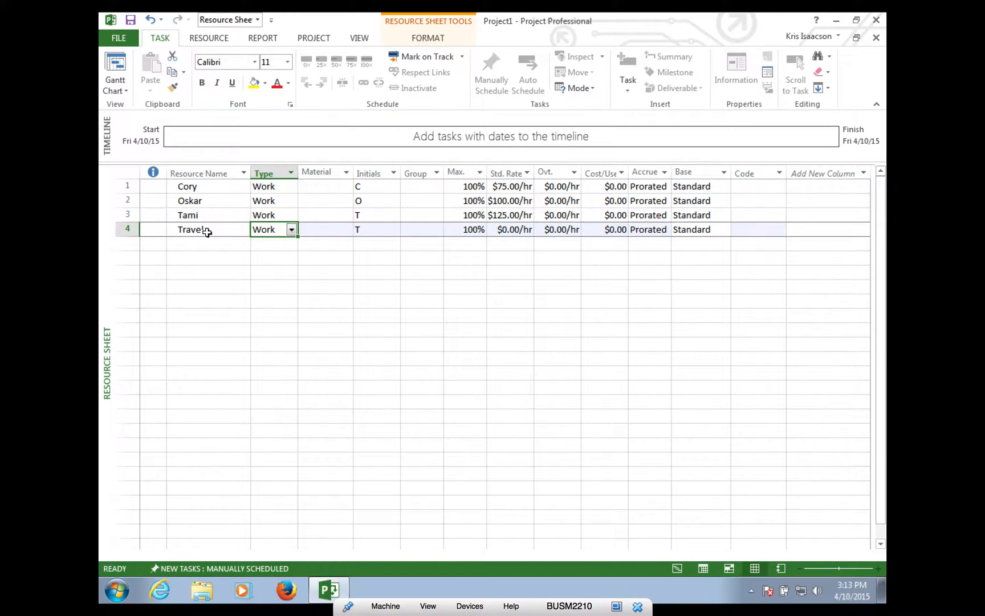
pyautogui.click(292, 230)
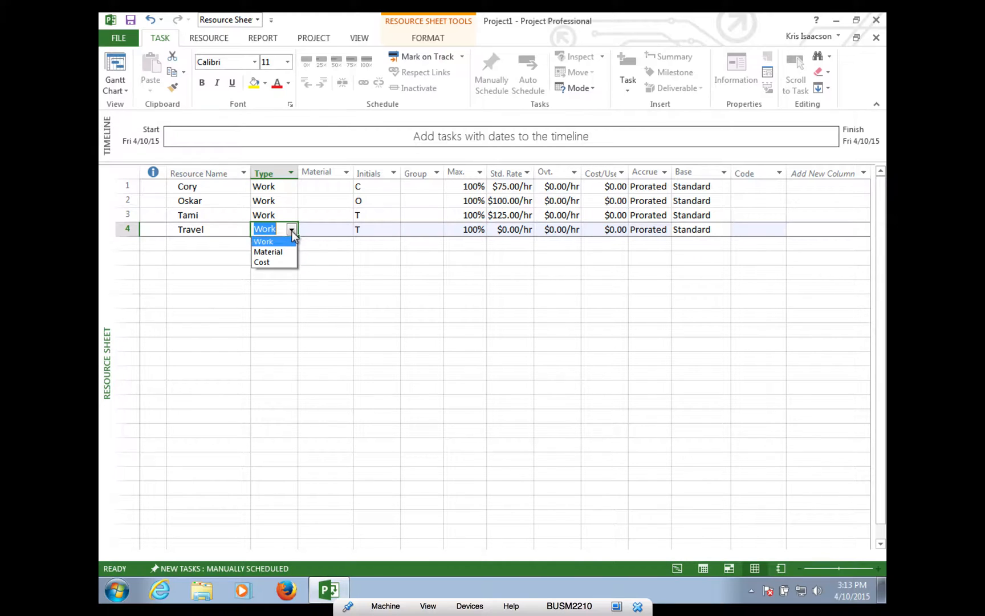
pyautogui.click(265, 263)
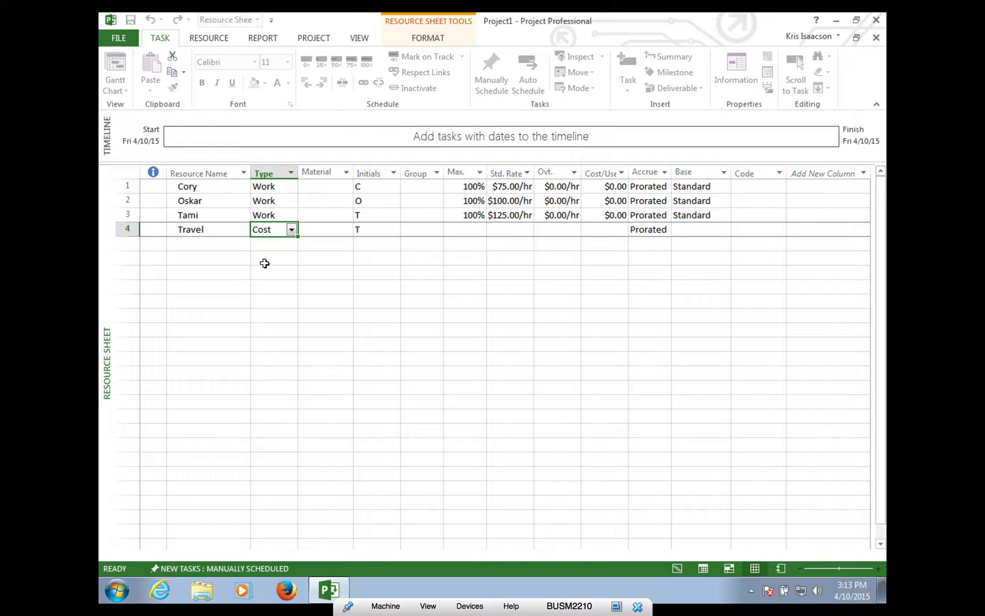
pyautogui.click(370, 230)
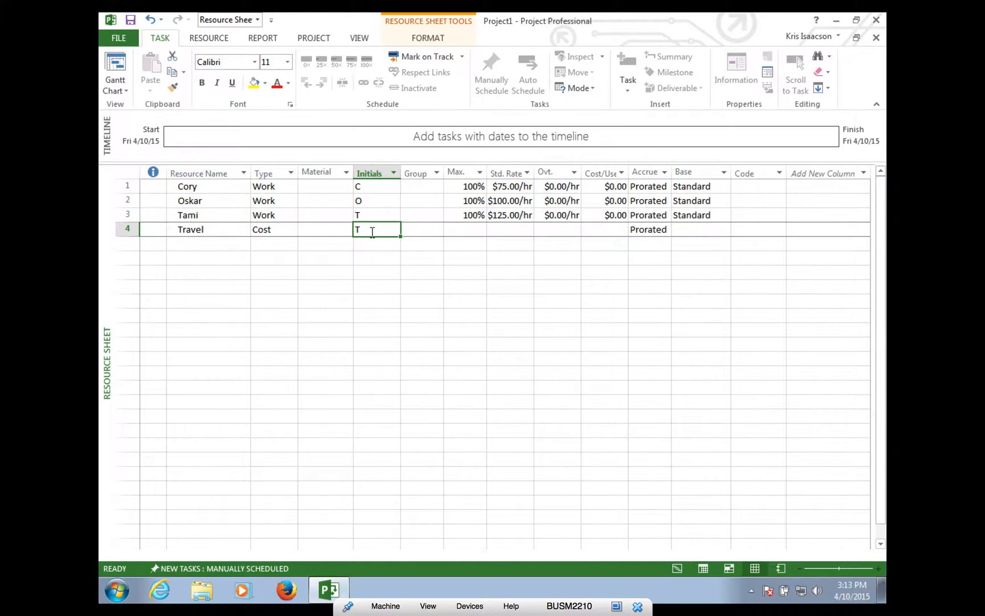
pyautogui.write('Travel')
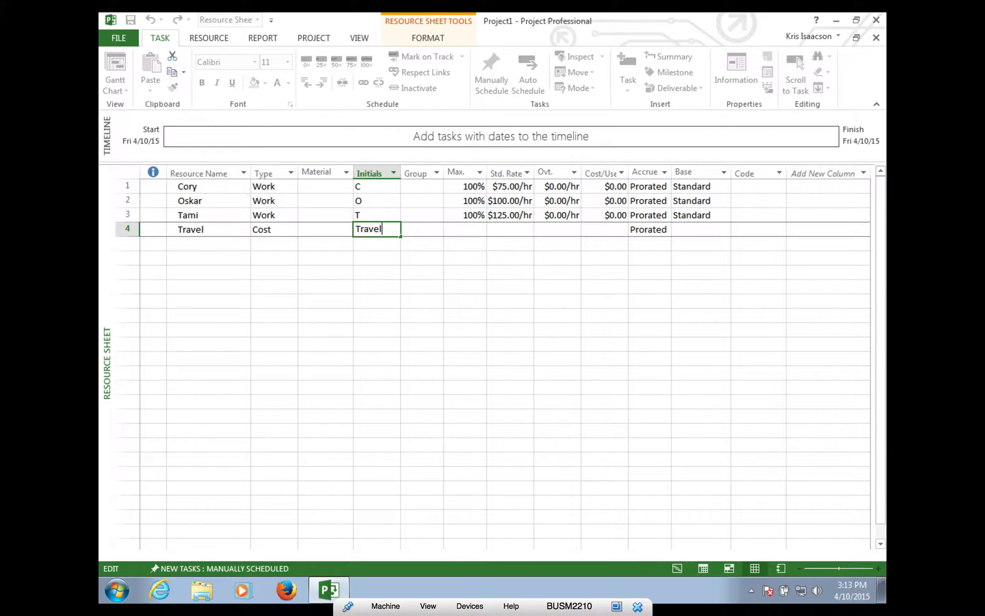
pyautogui.click(406, 313)
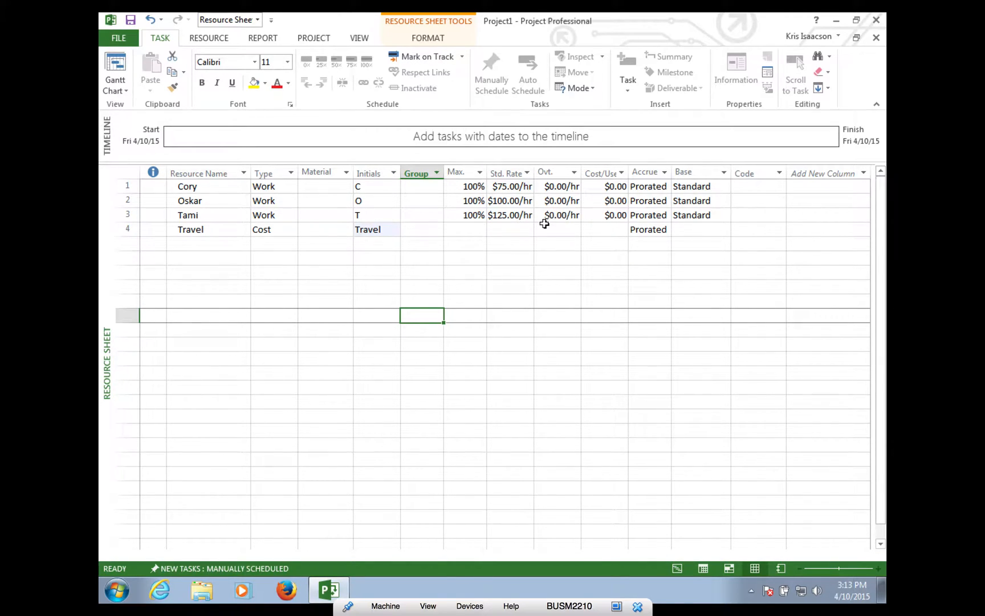
pyautogui.click(611, 232)
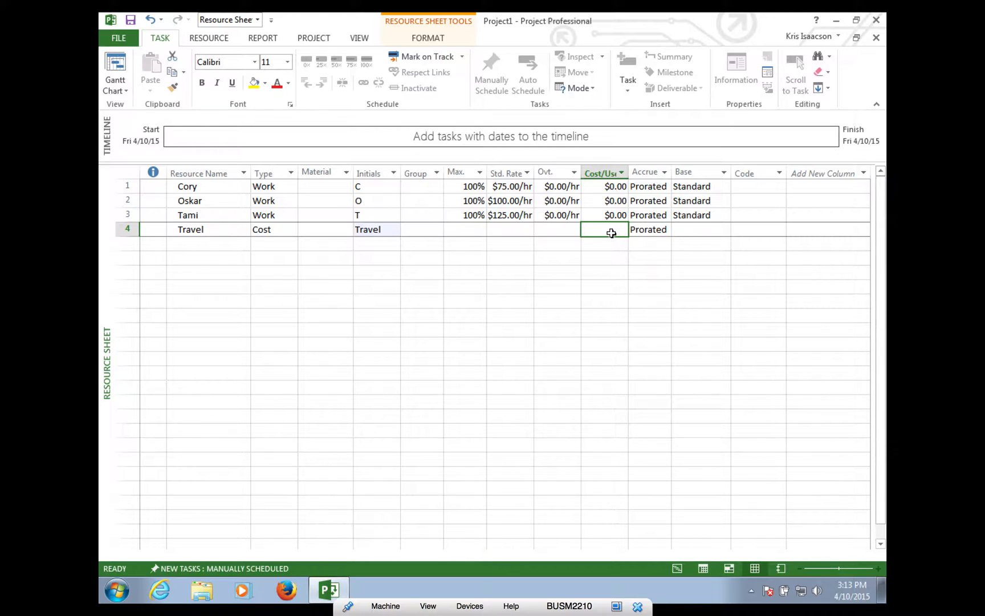
pyautogui.click(601, 272)
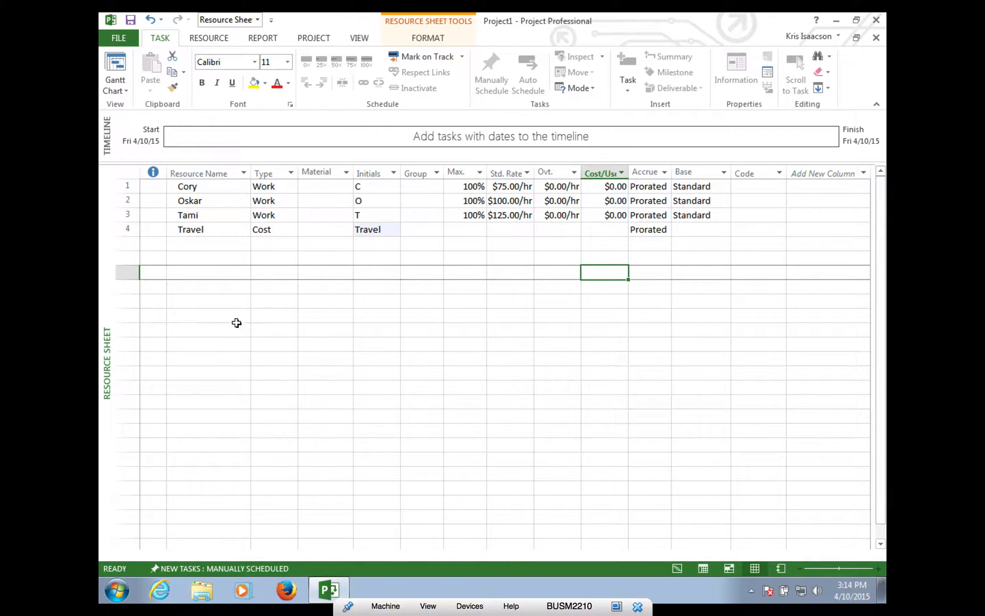
pyautogui.click(122, 90)
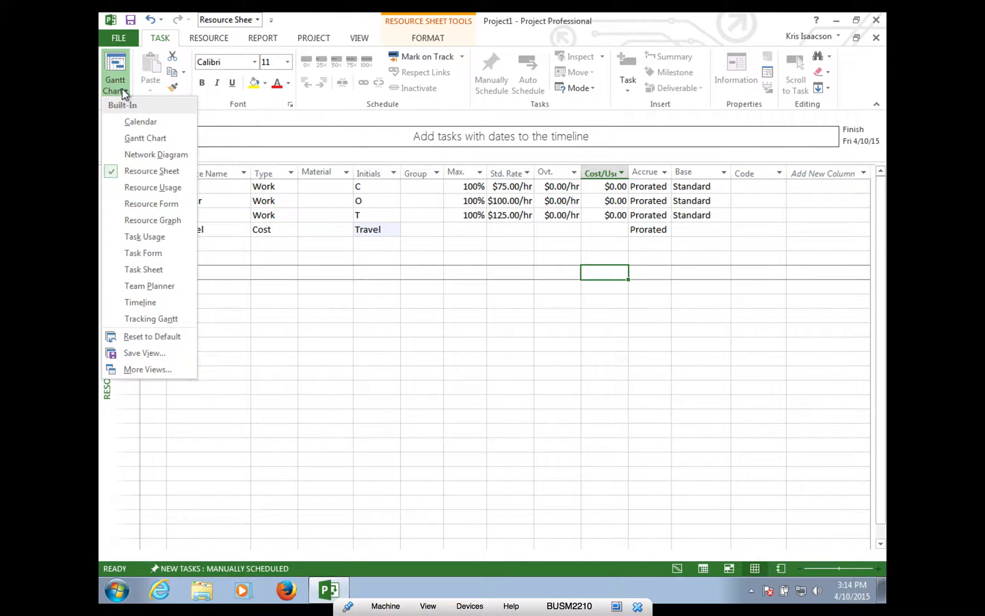
# - Choose Gantt Chart from the view list to show the empty task table
pyautogui.click(144, 139)
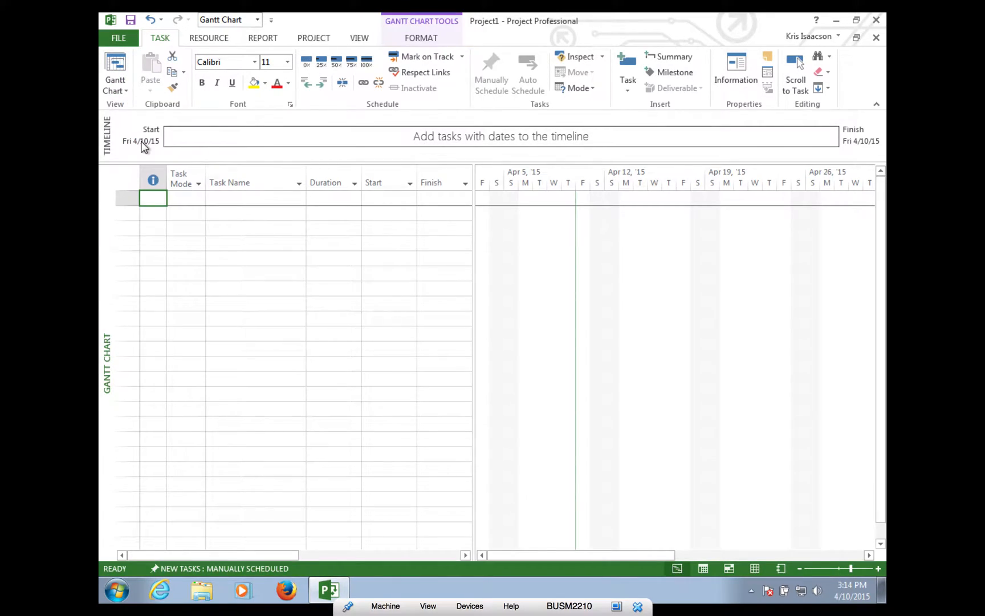
# - Enter 'start' as task 1 and switch it to Auto Schedule
pyautogui.click(229, 199)
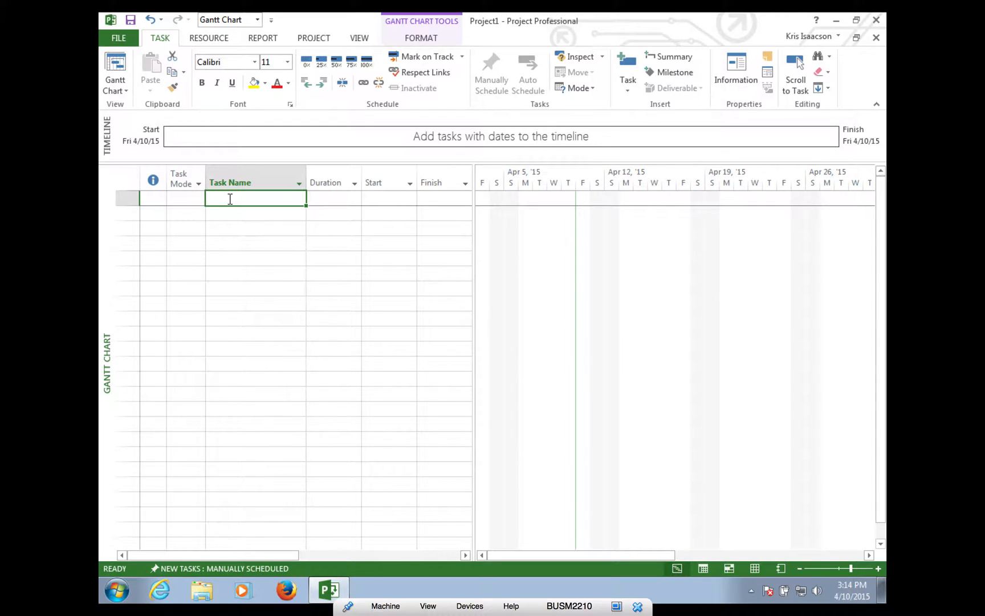
pyautogui.write('start')
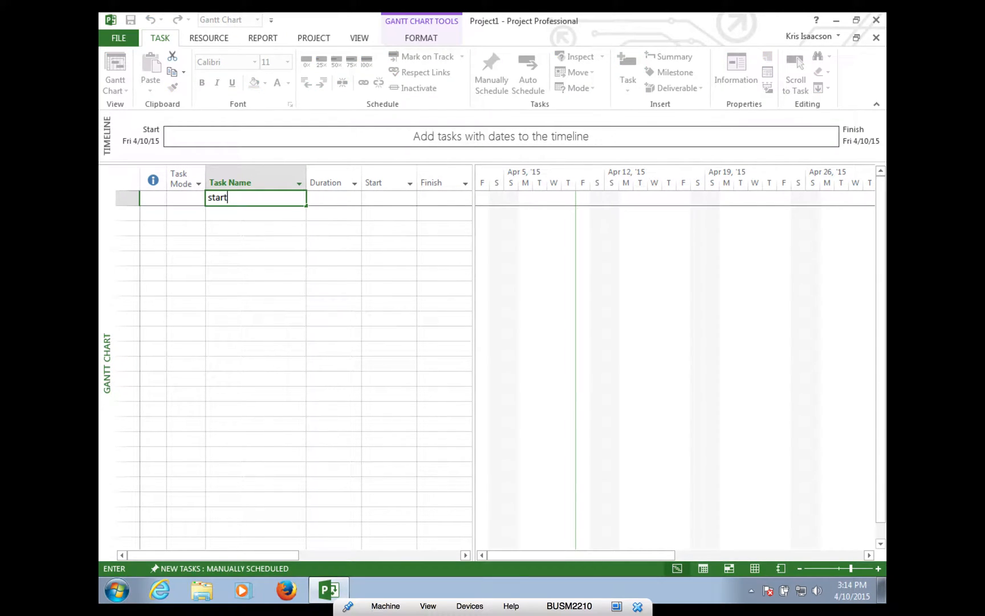
pyautogui.press('Return')
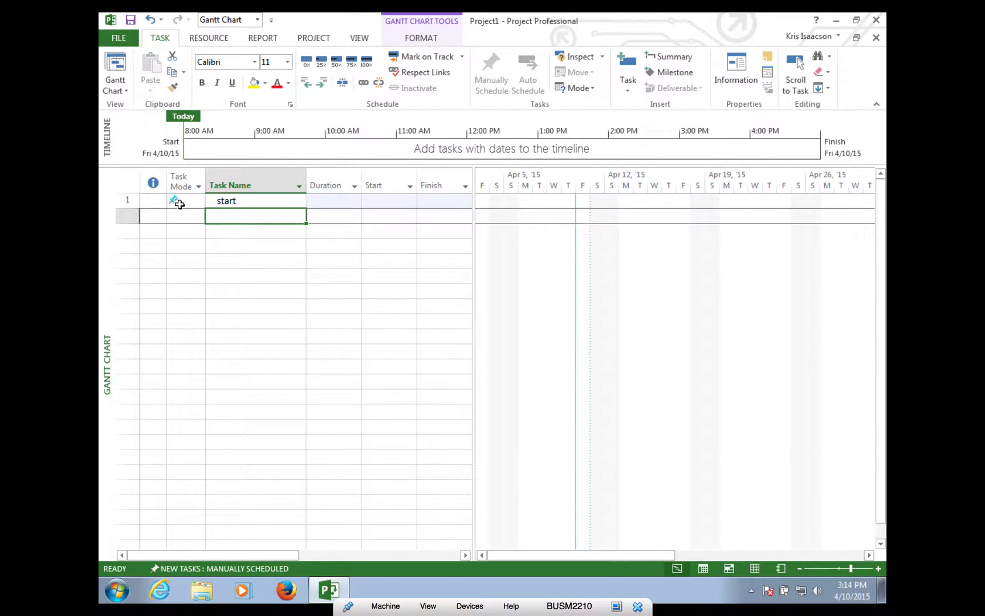
pyautogui.moveTo(179, 204)
pyautogui.click(186, 200)
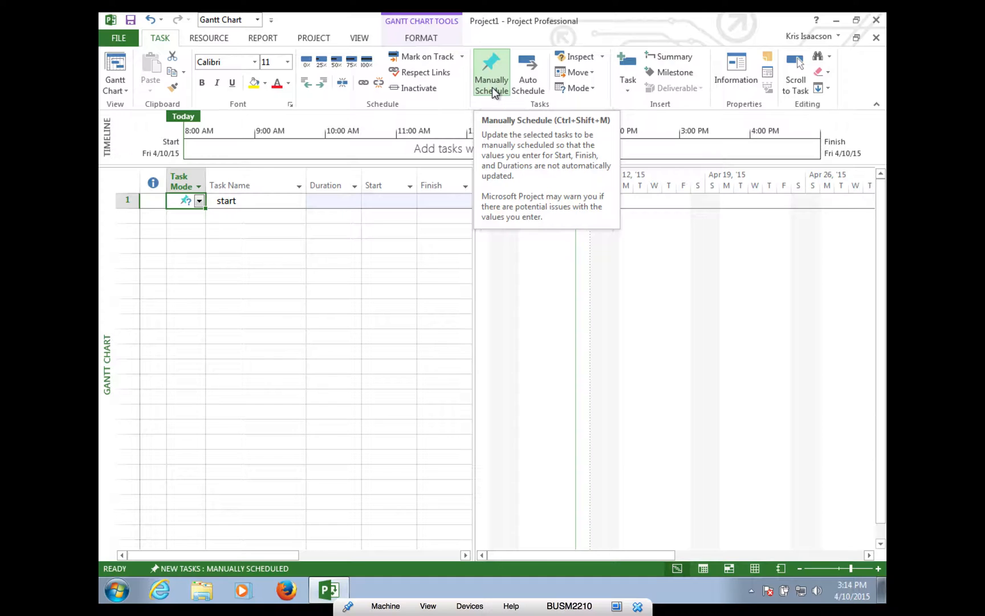
pyautogui.click(528, 77)
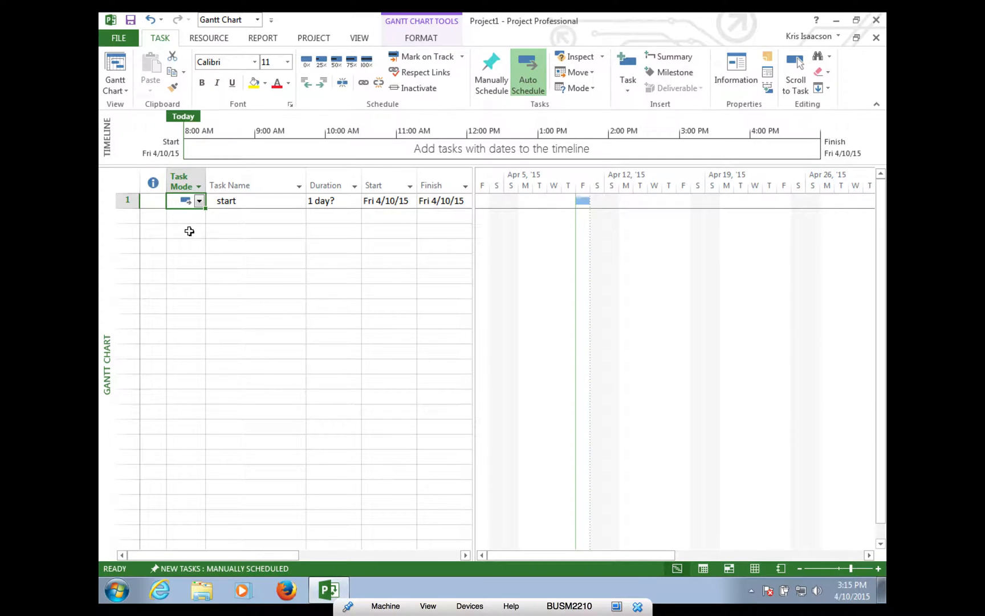
# - Set New Tasks to Auto Scheduled in the status bar
pyautogui.click(206, 568)
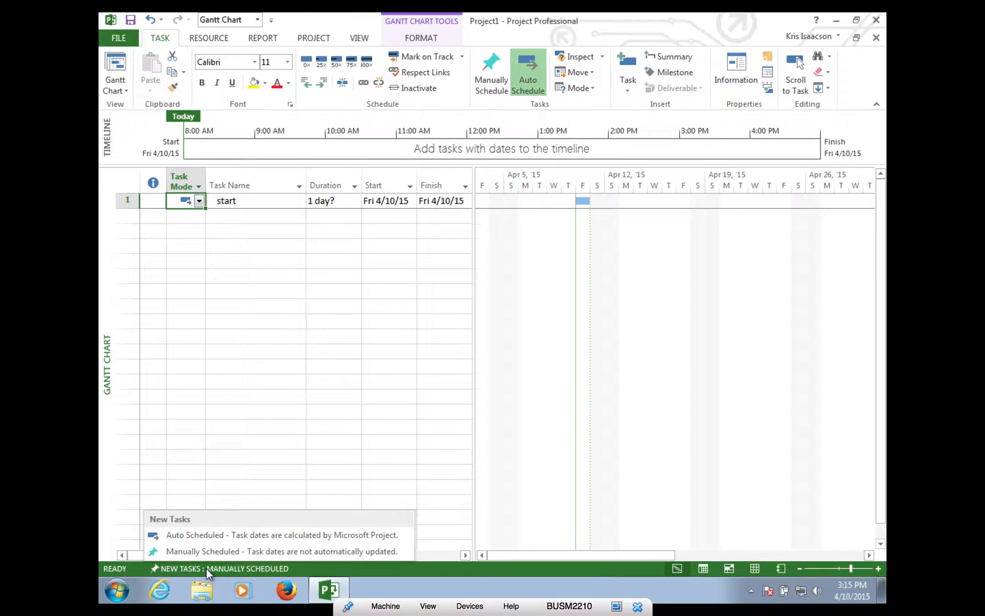
pyautogui.click(204, 534)
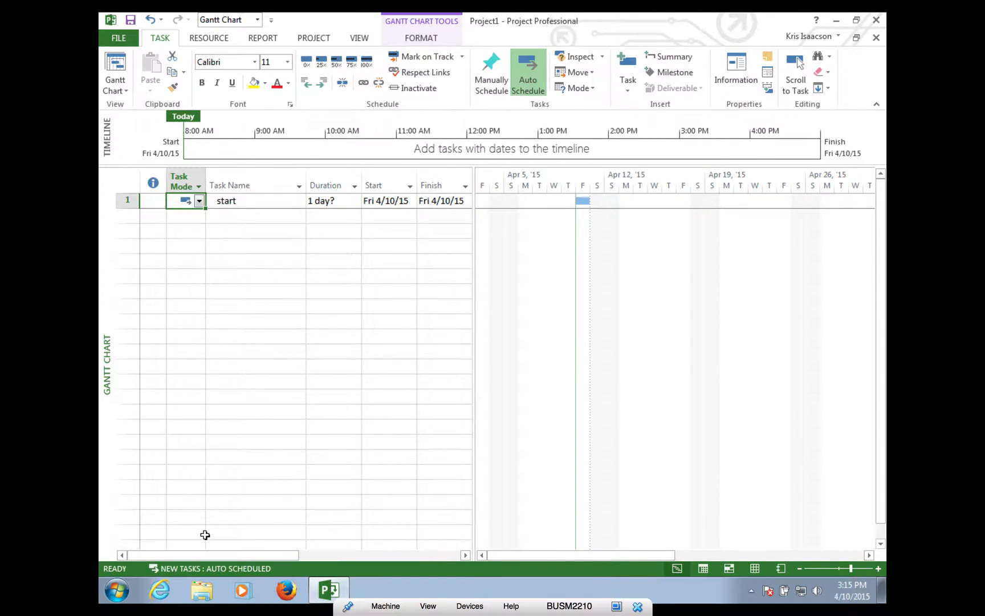
pyautogui.click(237, 217)
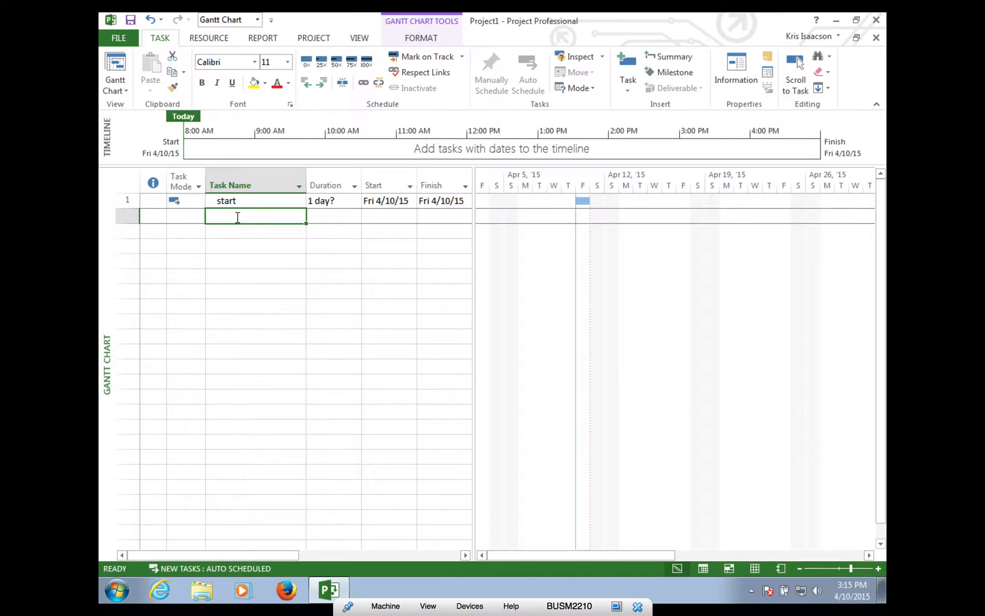
# - Add tasks Meet with client, Research competitors, Research target markets, Creative Brief and Site Map
pyautogui.write('Meet w ')
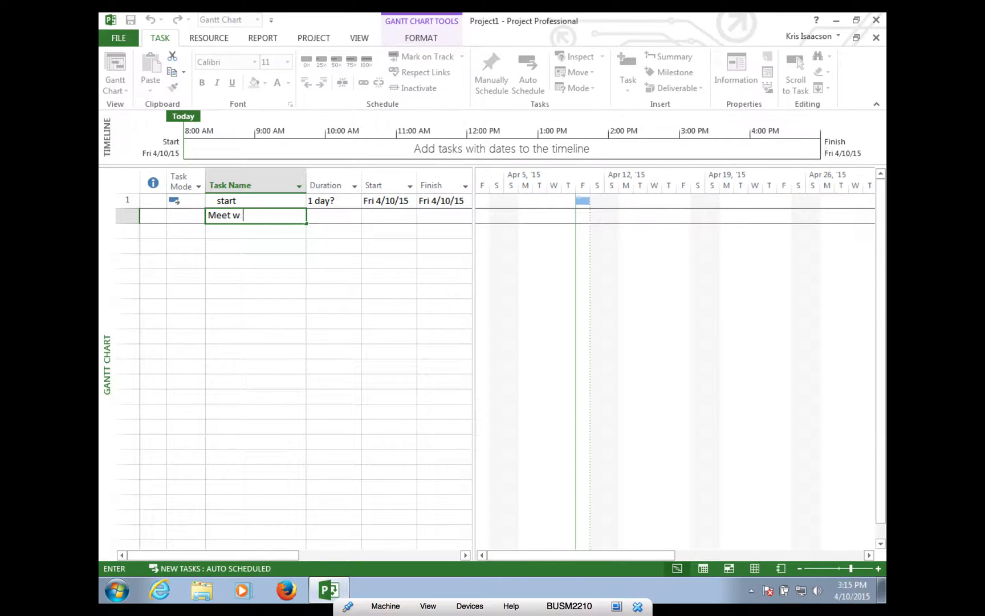
pyautogui.write('ith client')
pyautogui.press('Return')
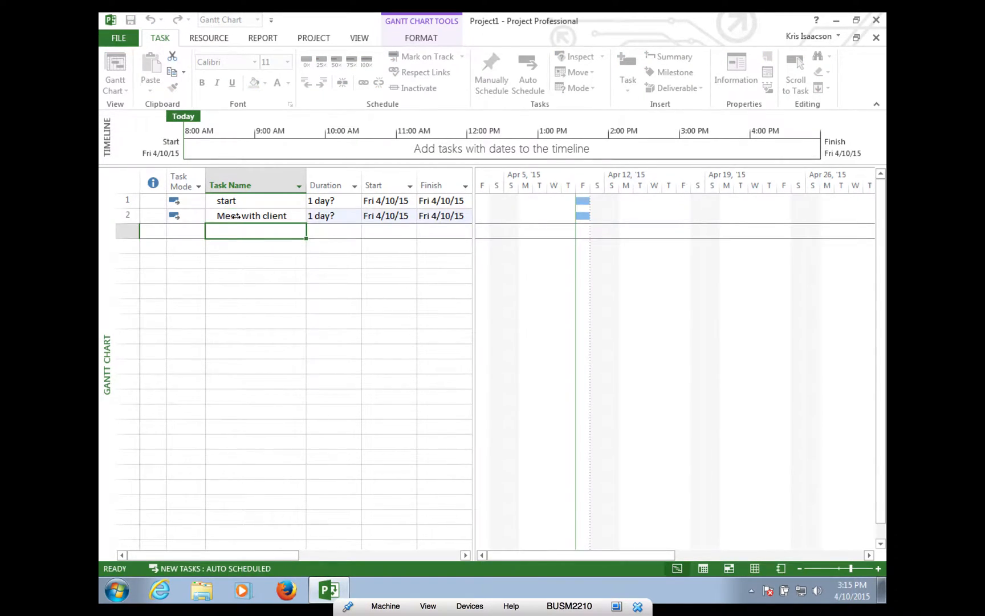
pyautogui.write('Research competitors')
pyautogui.press('Return')
pyautogui.write('Research target markets')
pyautogui.press('Return')
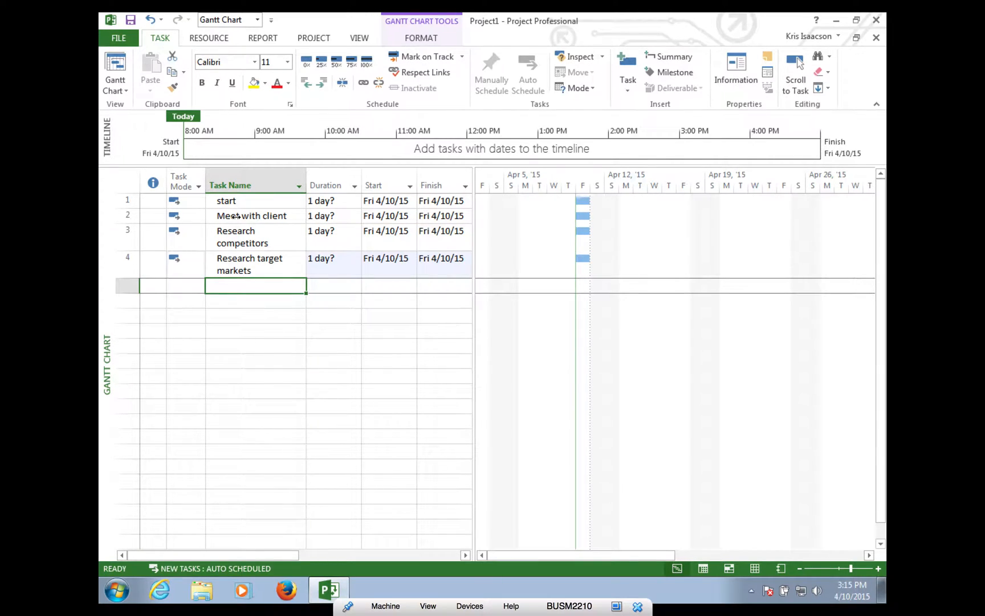
pyautogui.write('Creati')
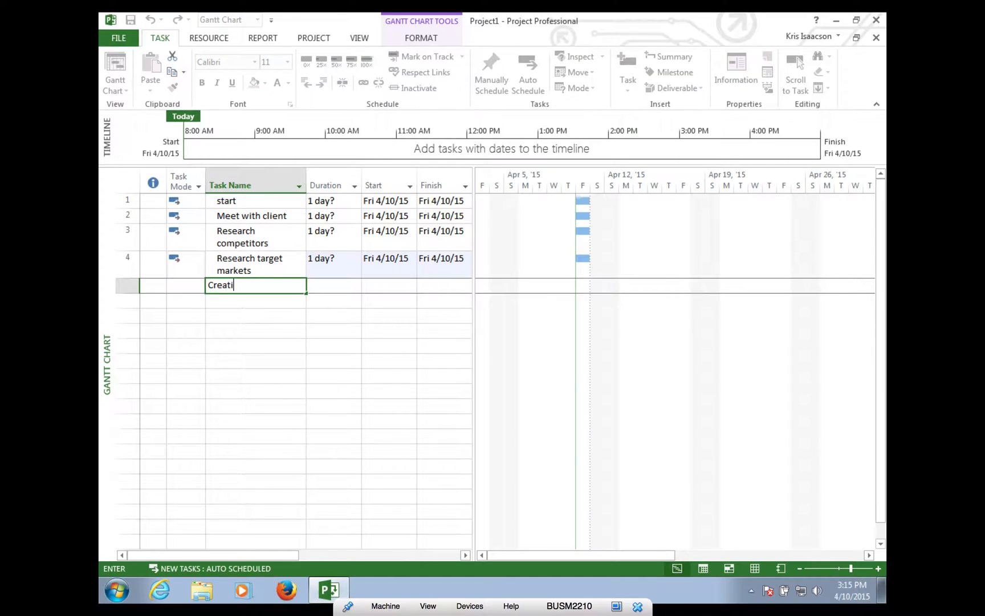
pyautogui.write('ve Brief')
pyautogui.press('Return')
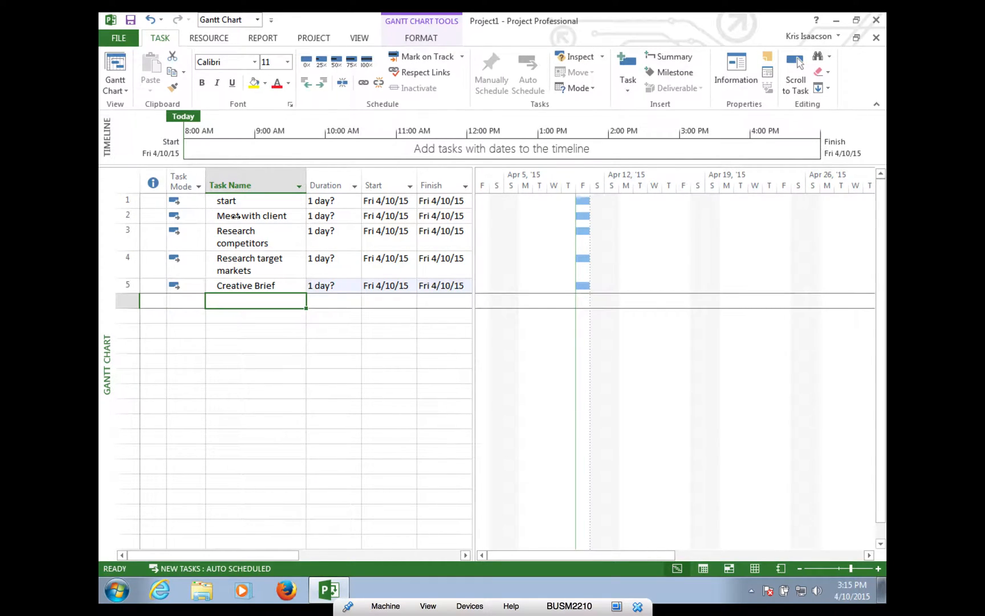
pyautogui.write('Site Map')
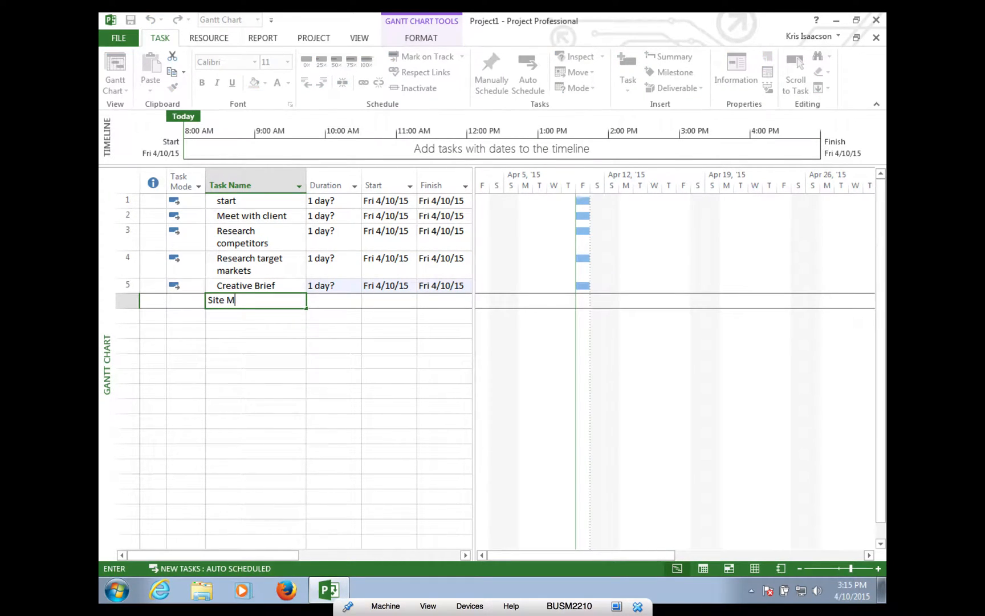
pyautogui.press('Return')
# - Add Wireframes, Conceptual Designs, Gather assets, Front-end coding, Back-end programming, Populate with content
pyautogui.write('Wireframes')
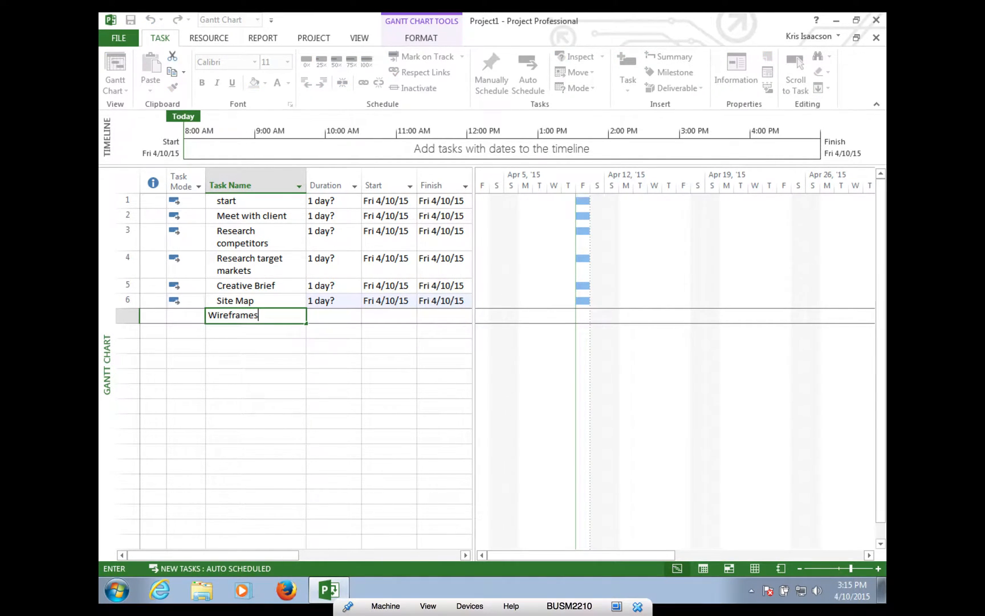
pyautogui.press('Return')
pyautogui.press('Return')
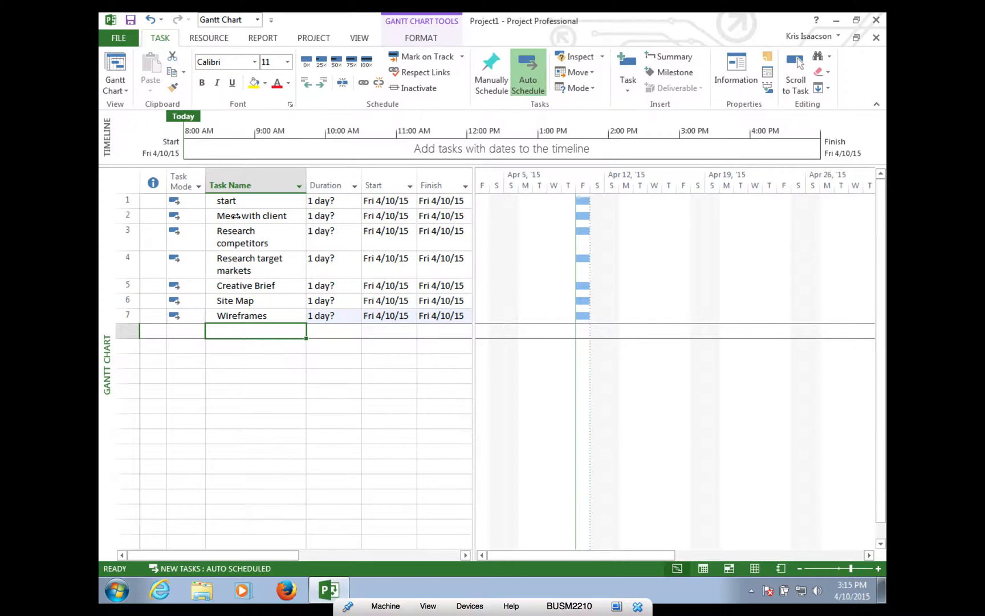
pyautogui.write('Conce')
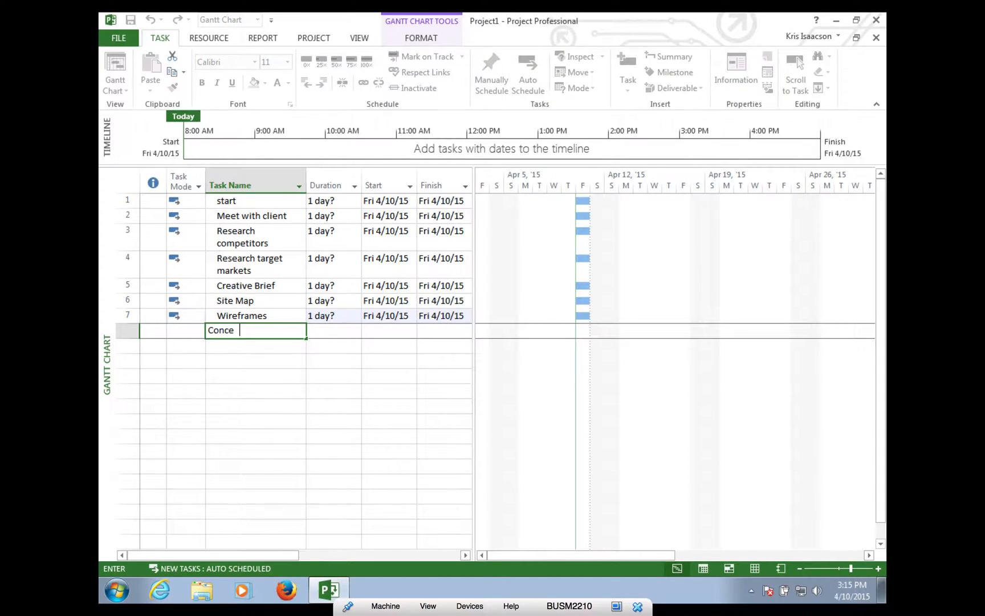
pyautogui.write('ptual Designs')
pyautogui.press('Return')
pyautogui.write('G')
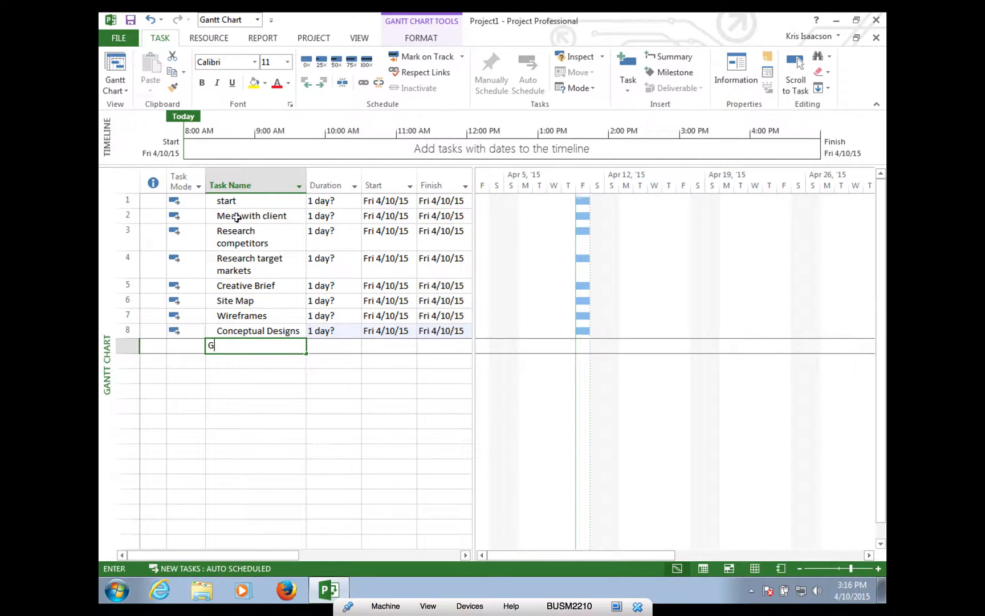
pyautogui.write('ather assests')
pyautogui.press('Return')
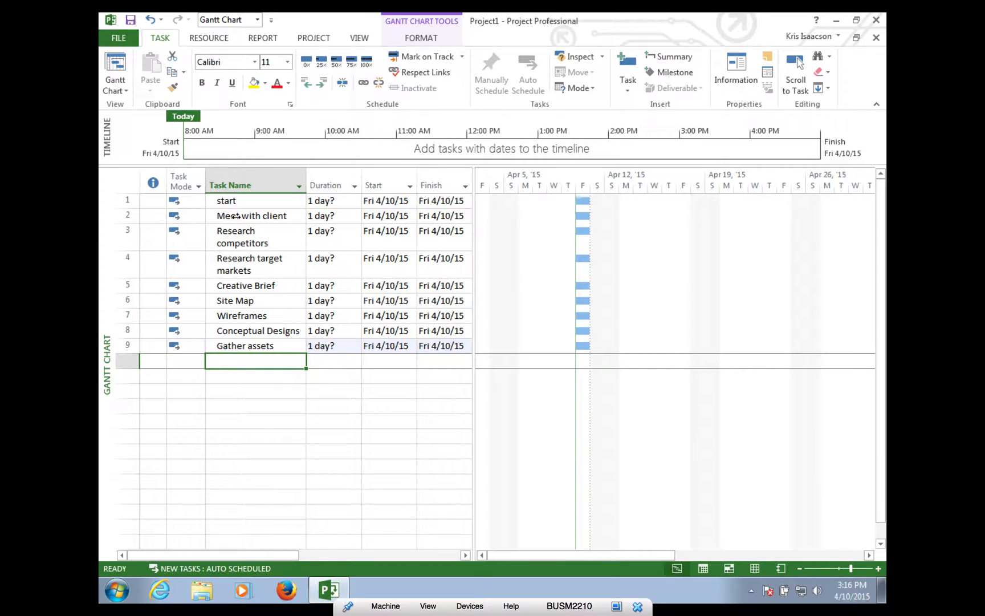
pyautogui.write('Front-en')
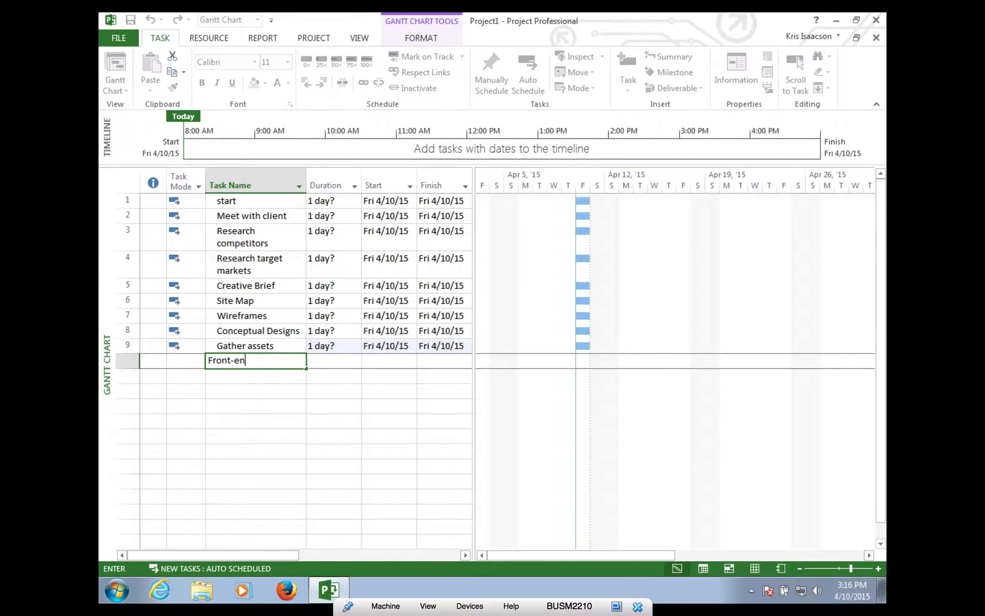
pyautogui.write('d coding')
pyautogui.press('Return')
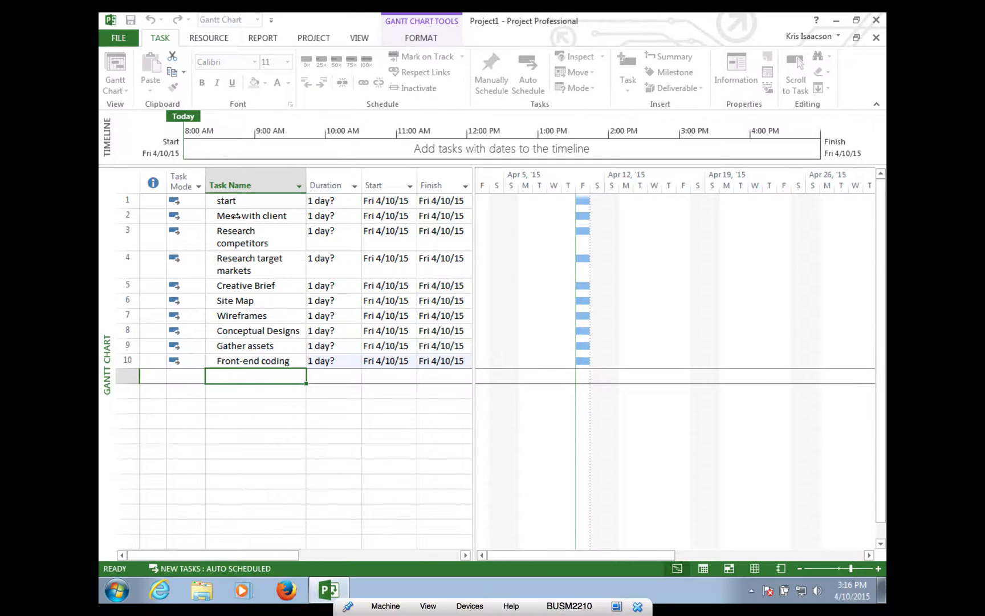
pyautogui.write('Ba')
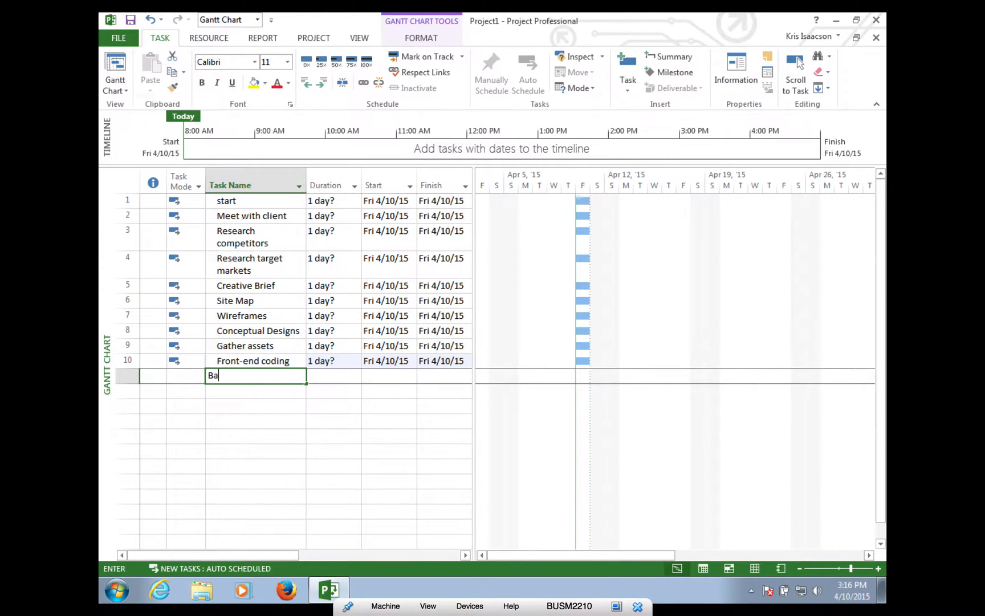
pyautogui.write('ck-end programm')
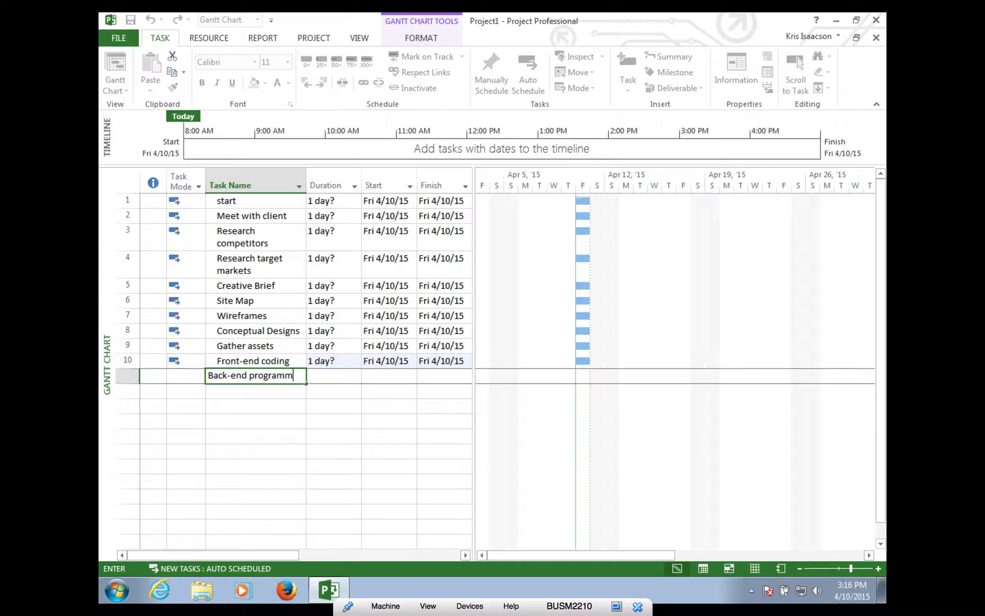
pyautogui.write('ing')
pyautogui.press('Return')
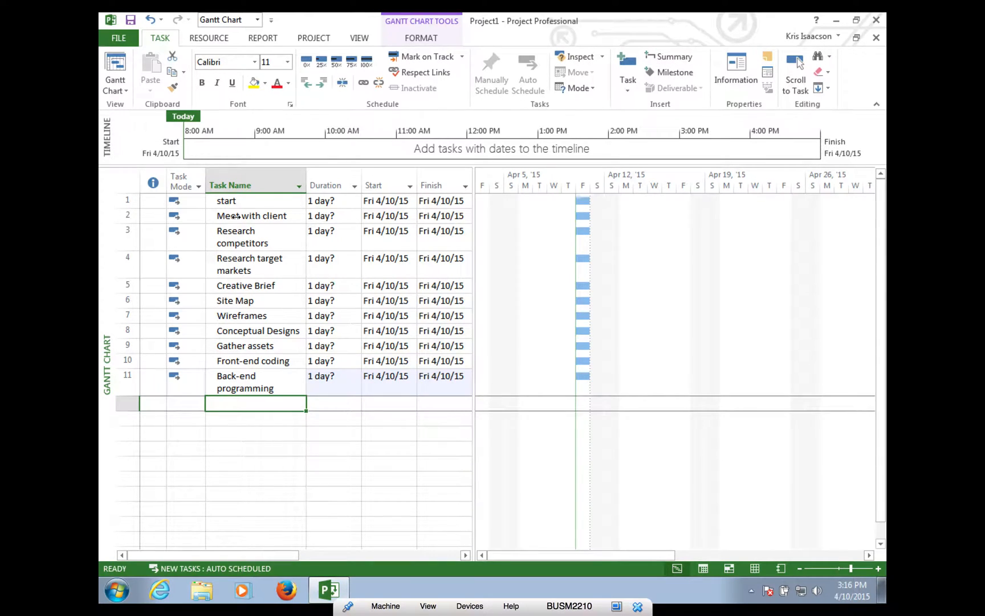
pyautogui.write('Po')
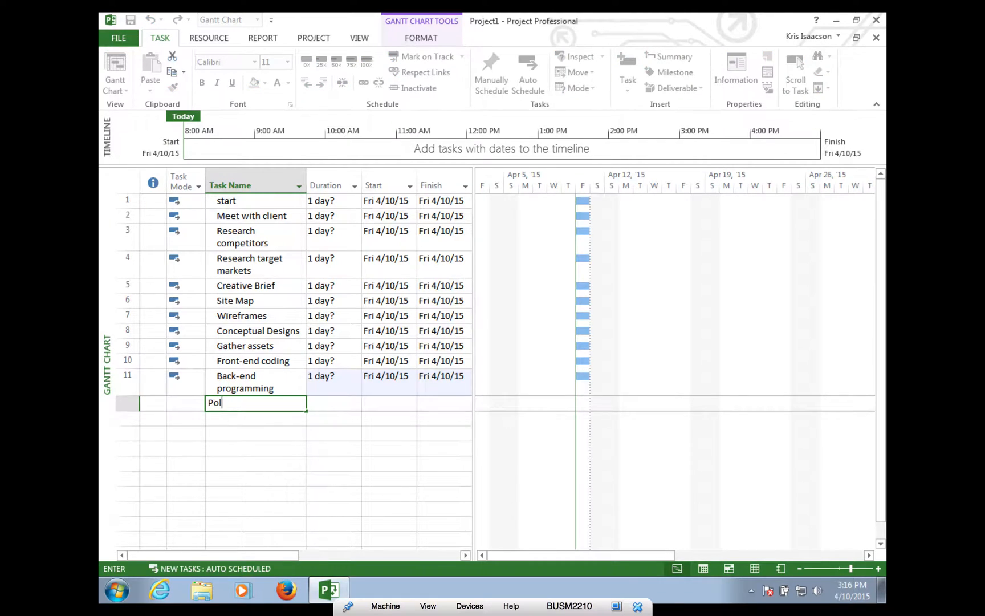
pyautogui.write('pulate with content')
pyautogui.press('Return')
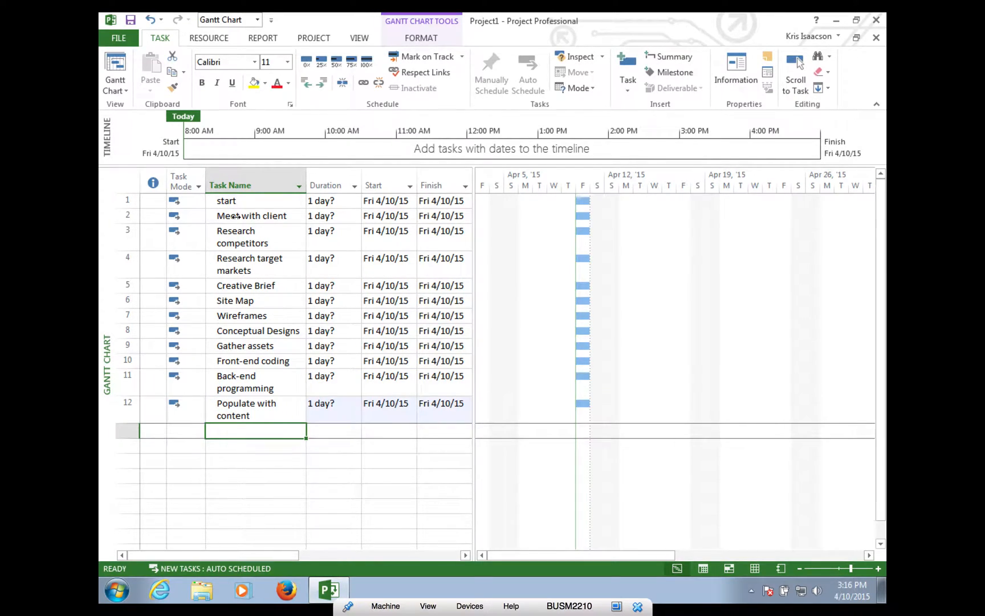
# - Add tasks Quality & Performance Testing, Usability Testing and Modifications
pyautogui.write('Qua')
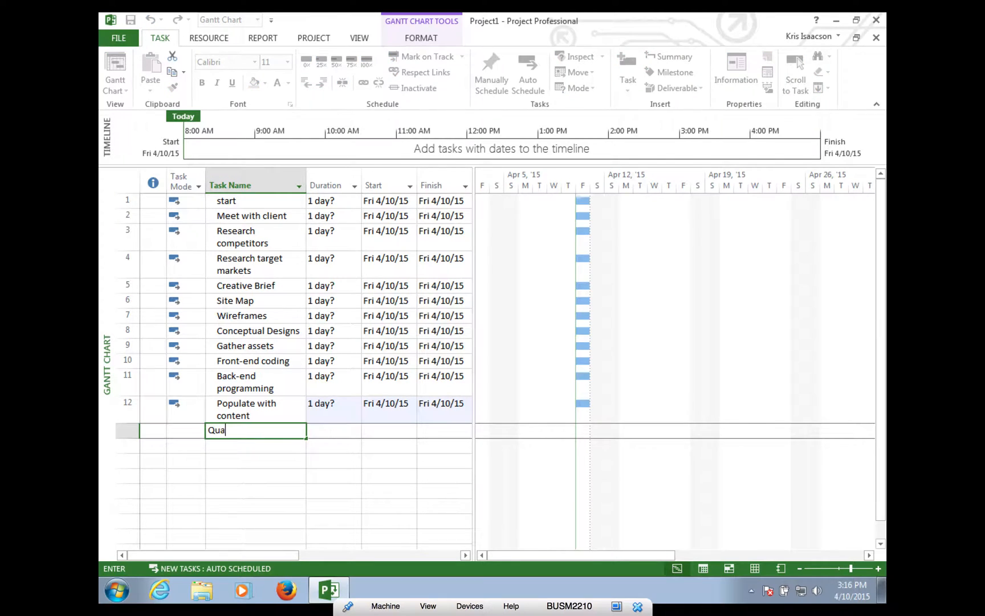
pyautogui.write('lity & Performance Testing')
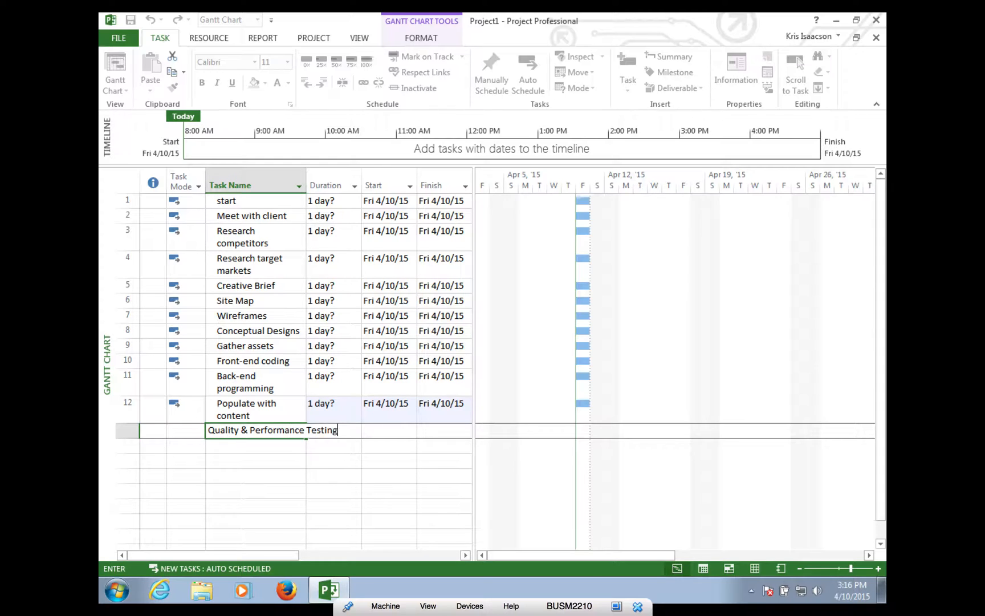
pyautogui.press('Return')
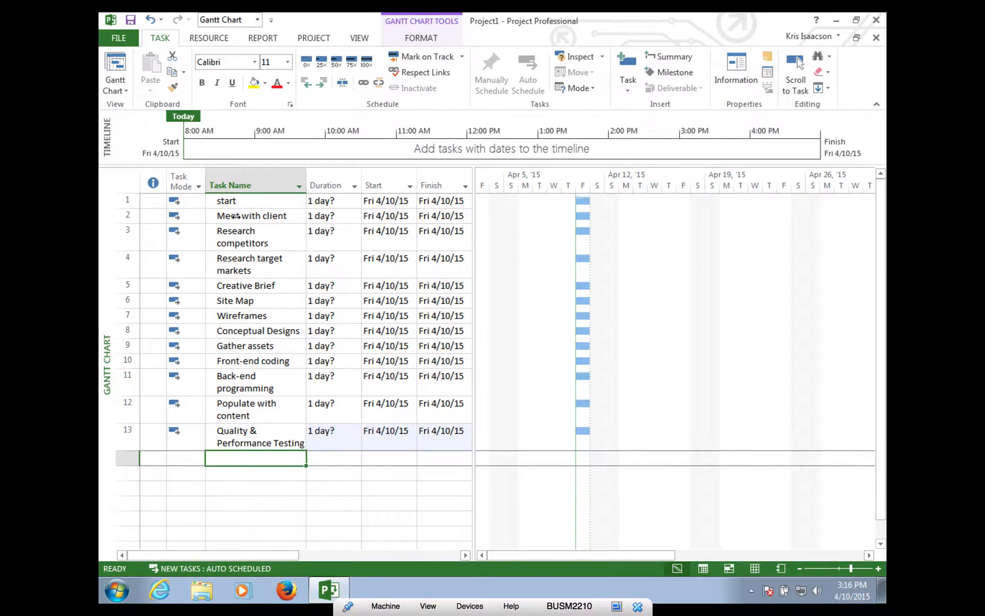
pyautogui.write('Usability Testing')
pyautogui.press('Return')
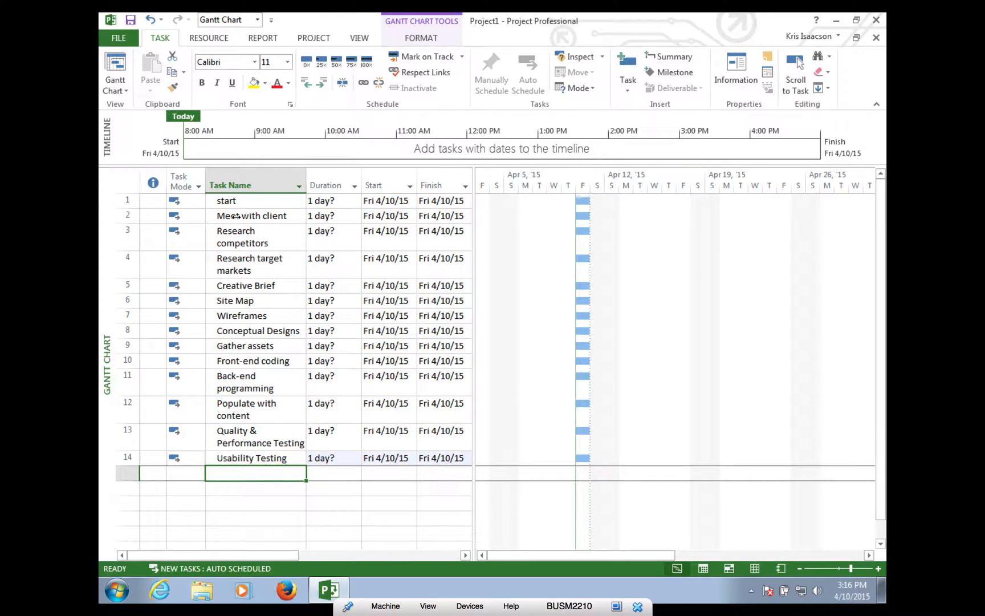
pyautogui.write('Modifications')
pyautogui.press('Return')
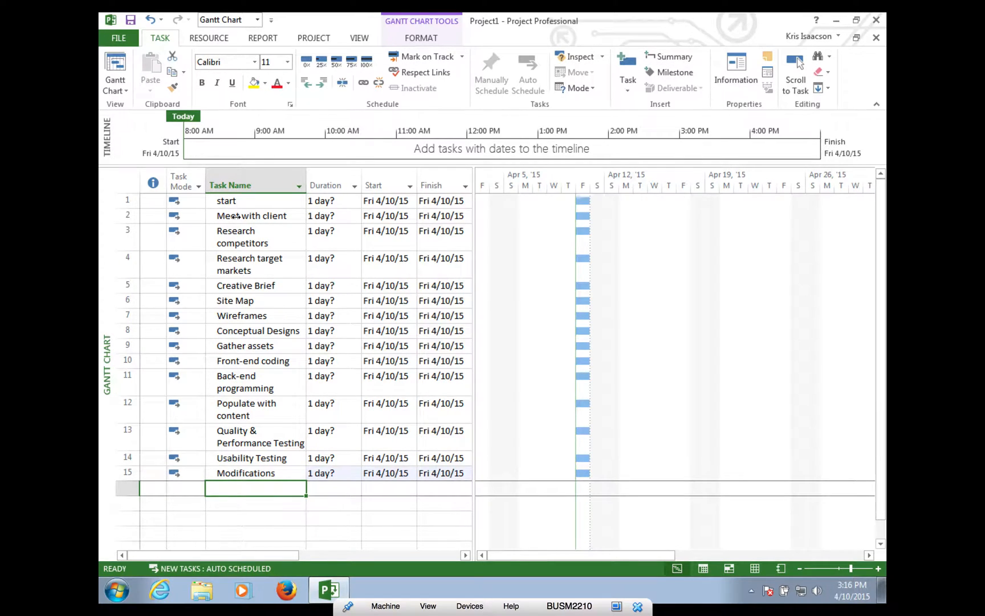
# - Add tasks Launch Site, Troubleshoot, Client training and finish
pyautogui.write('Launch Site')
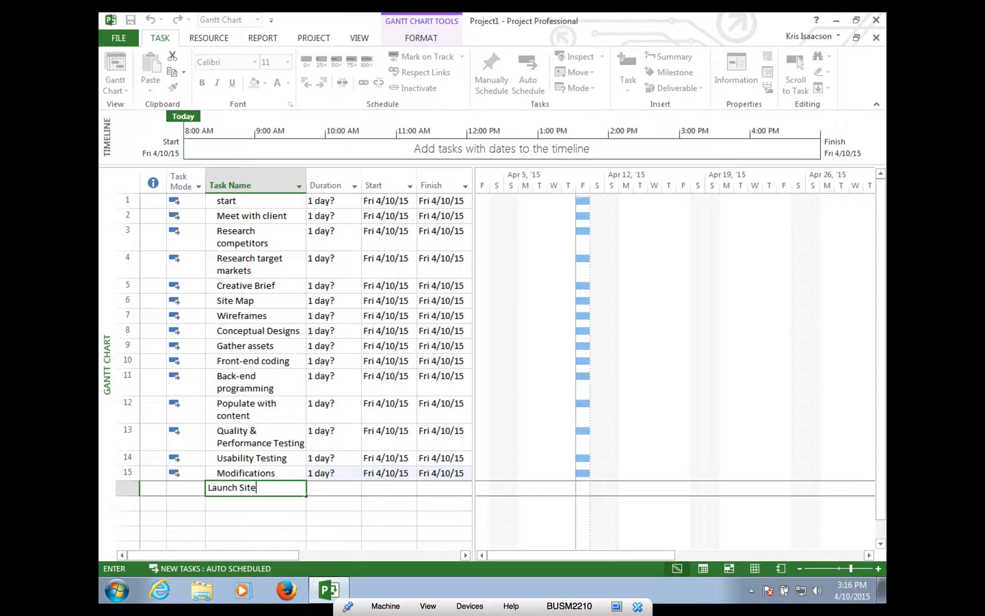
pyautogui.press('Return')
pyautogui.write('To')
pyautogui.press('BackSpace')
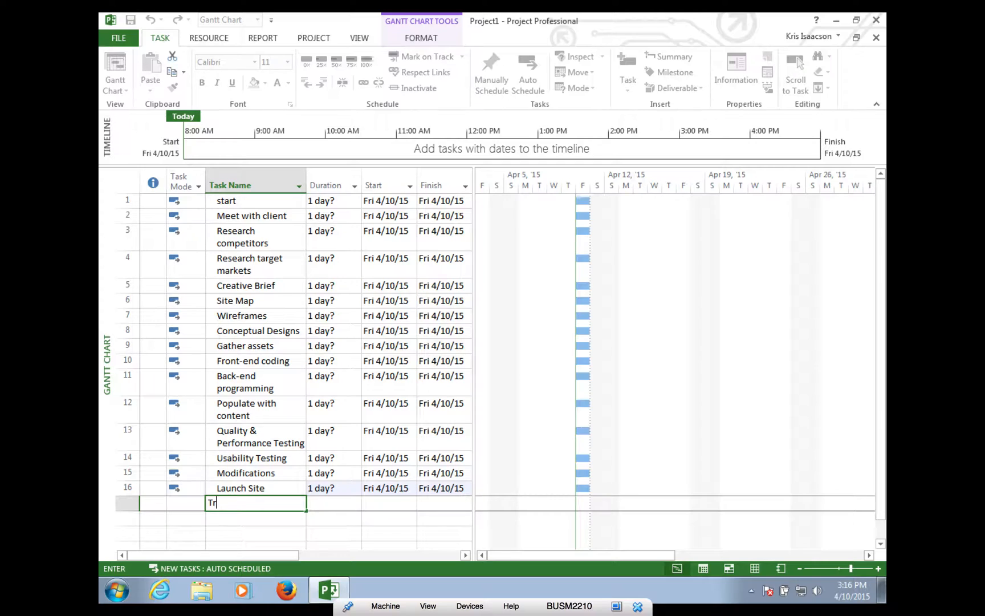
pyautogui.write('roubleshoot')
pyautogui.press('Return')
pyautogui.write('Cli')
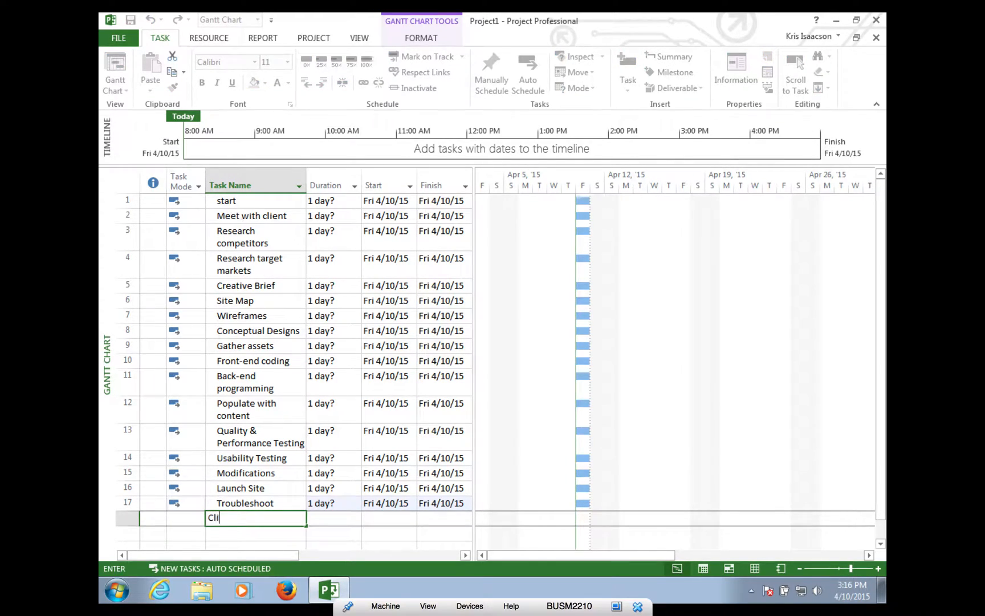
pyautogui.write('ent training')
pyautogui.press('Return')
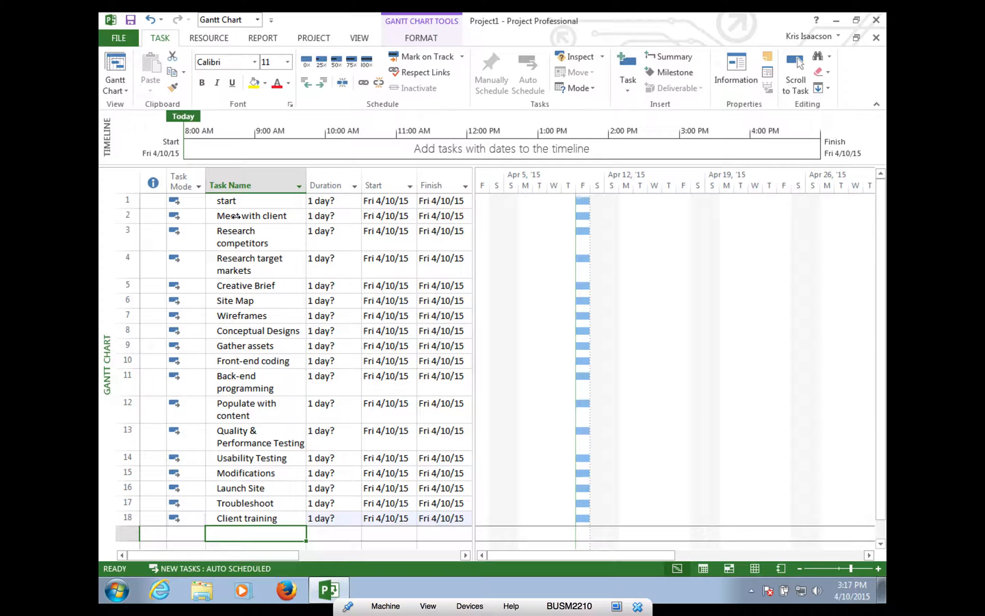
pyautogui.write('finish')
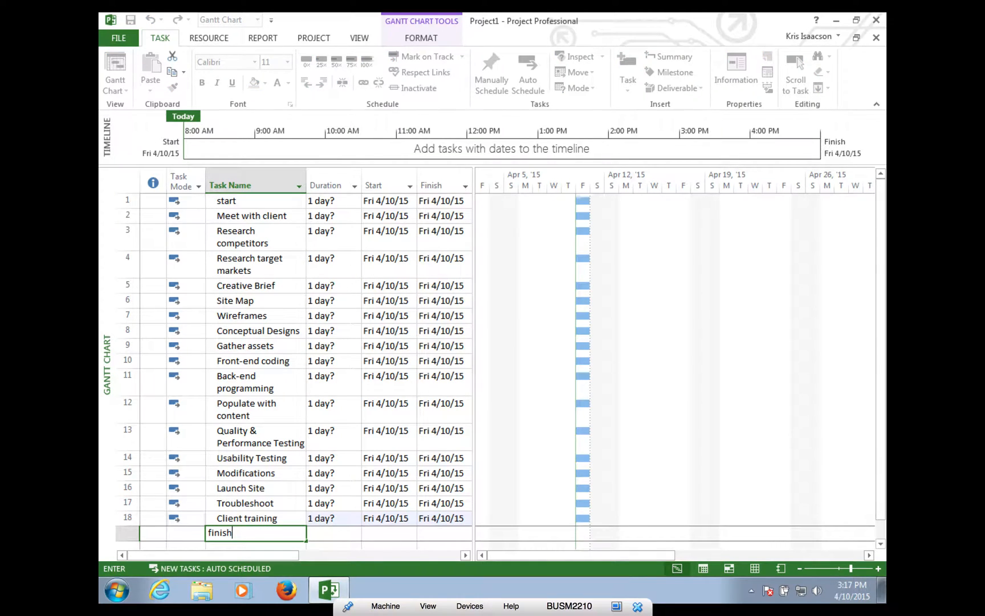
pyautogui.press('Return')
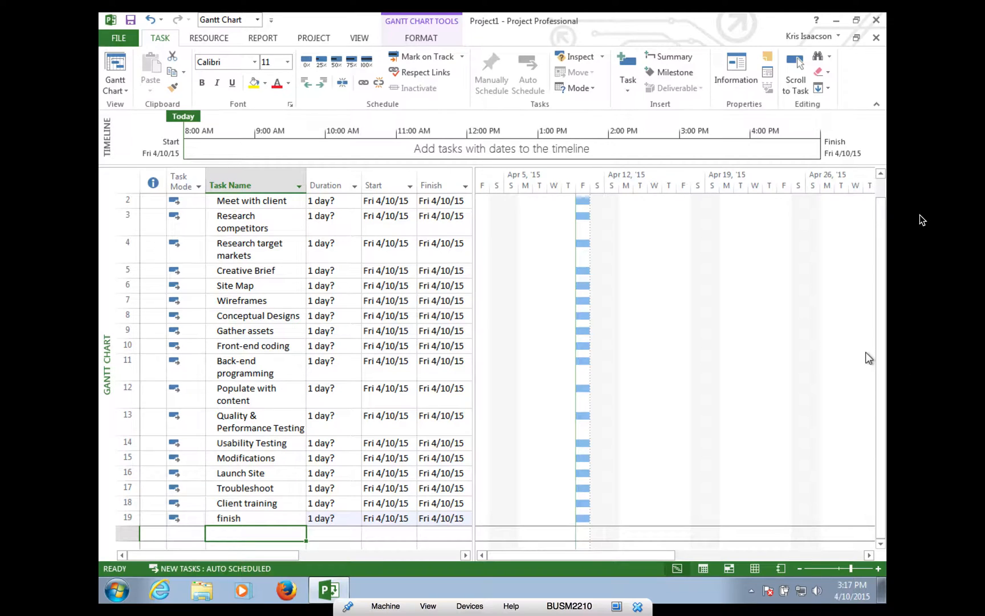
# - Set the start task's duration to 0 days, turning it into a milestone diamond
pyautogui.moveTo(880, 258); pyautogui.dragTo(854, 144)
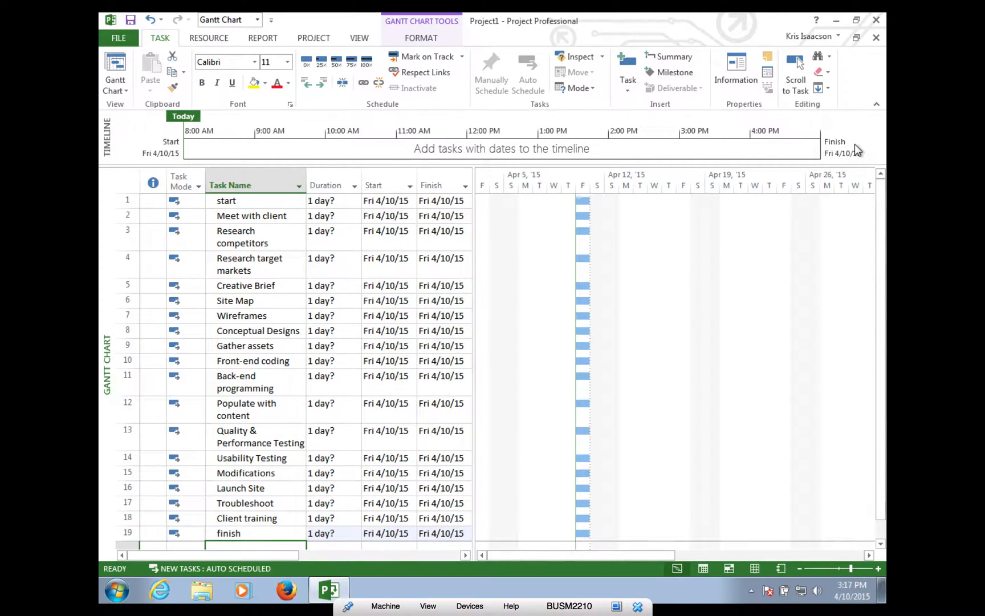
pyautogui.click(326, 203)
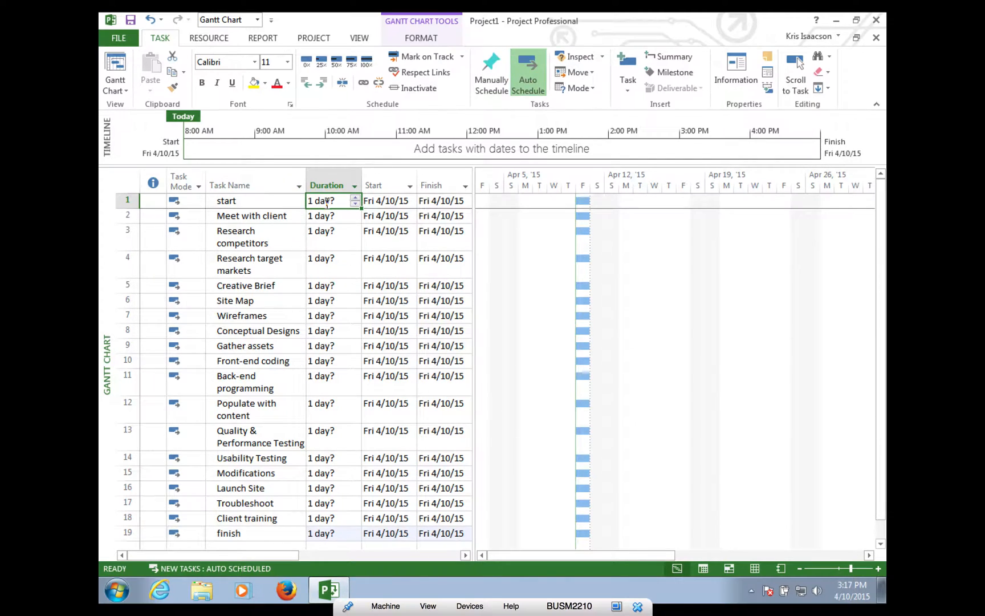
pyautogui.click(355, 204)
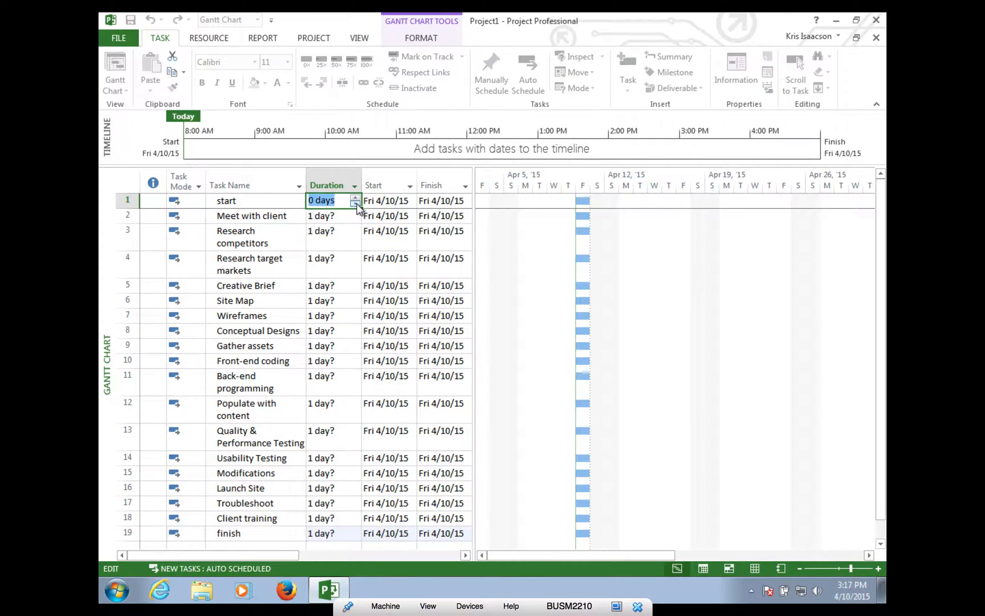
pyautogui.click(335, 217)
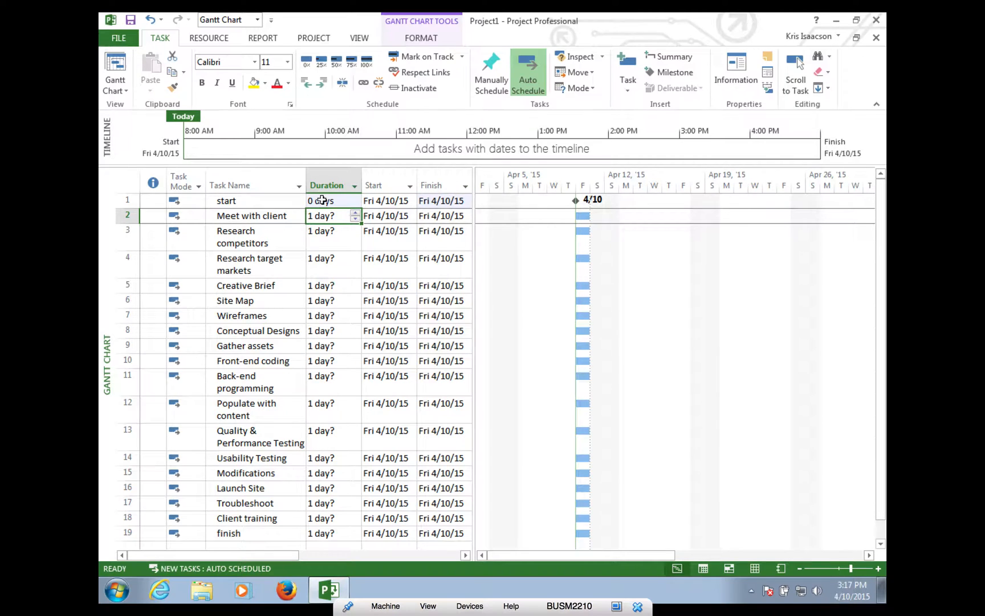
# - Check the start milestone's date in its calendar, leaving it on Fri 4/10/15
pyautogui.click(402, 200)
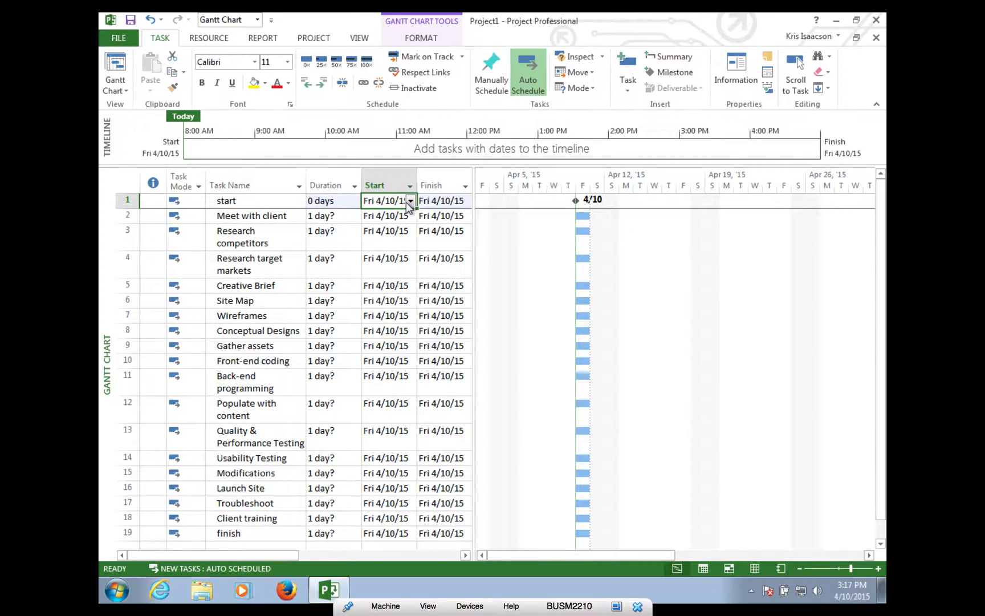
pyautogui.click(410, 200)
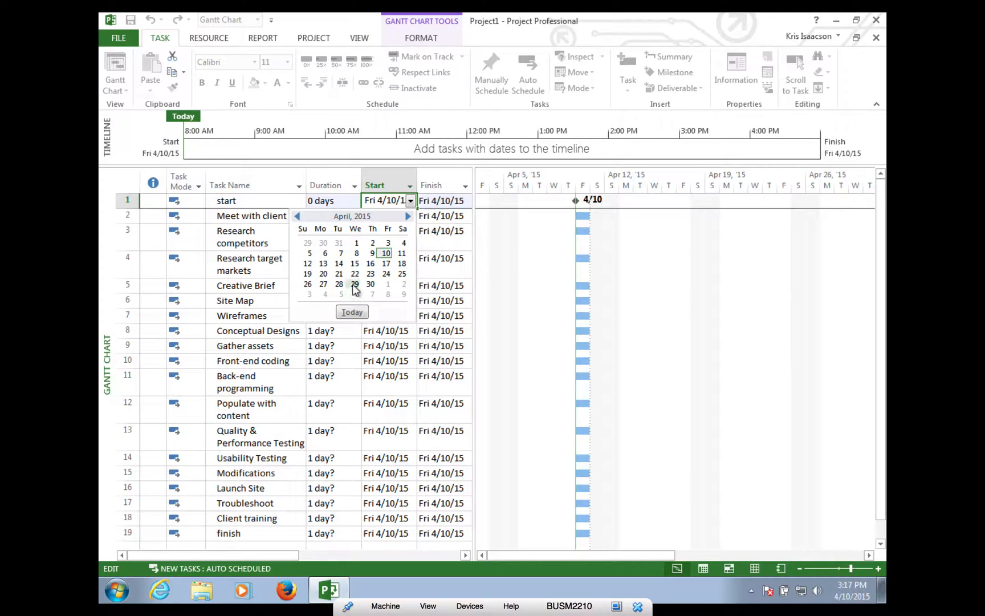
pyautogui.click(523, 265)
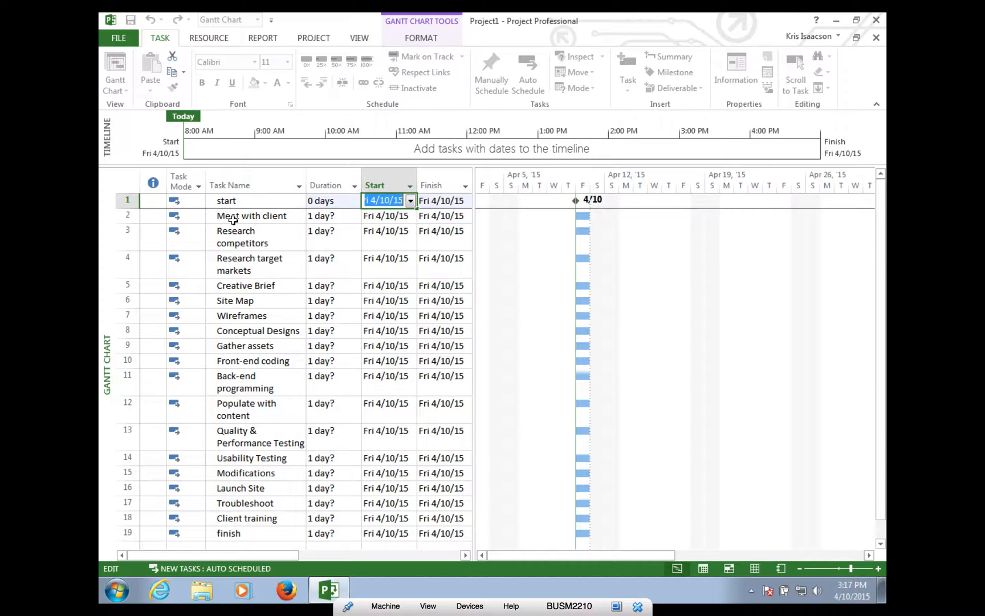
# - Adjust Meet with client's duration with the spinner arrows
pyautogui.click(340, 217)
pyautogui.click(355, 219)
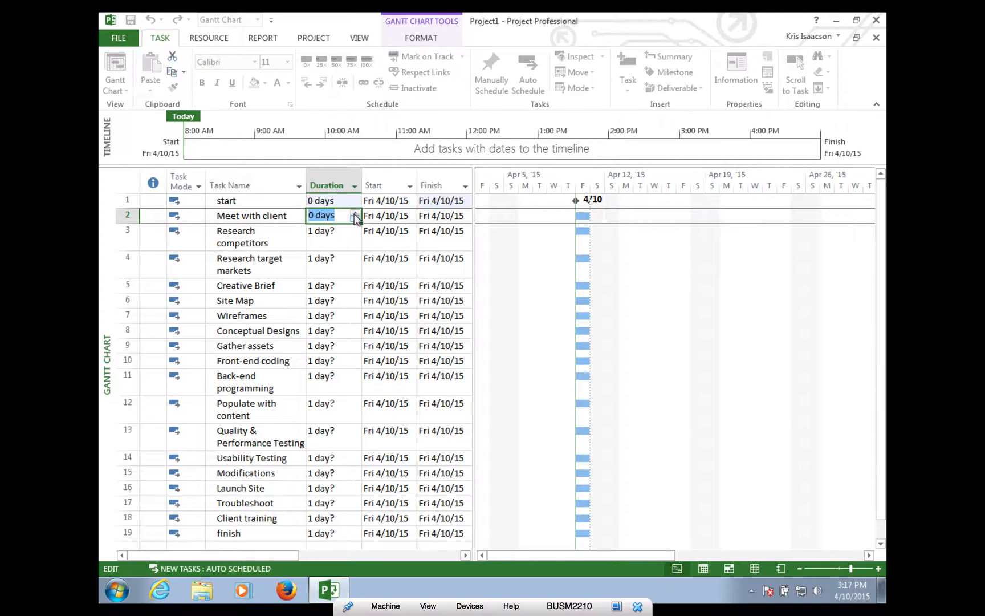
pyautogui.click(355, 213)
# - Confirm Meet with client at 1 day and set Research competitors and Research target markets to 5 days
pyautogui.click(349, 233)
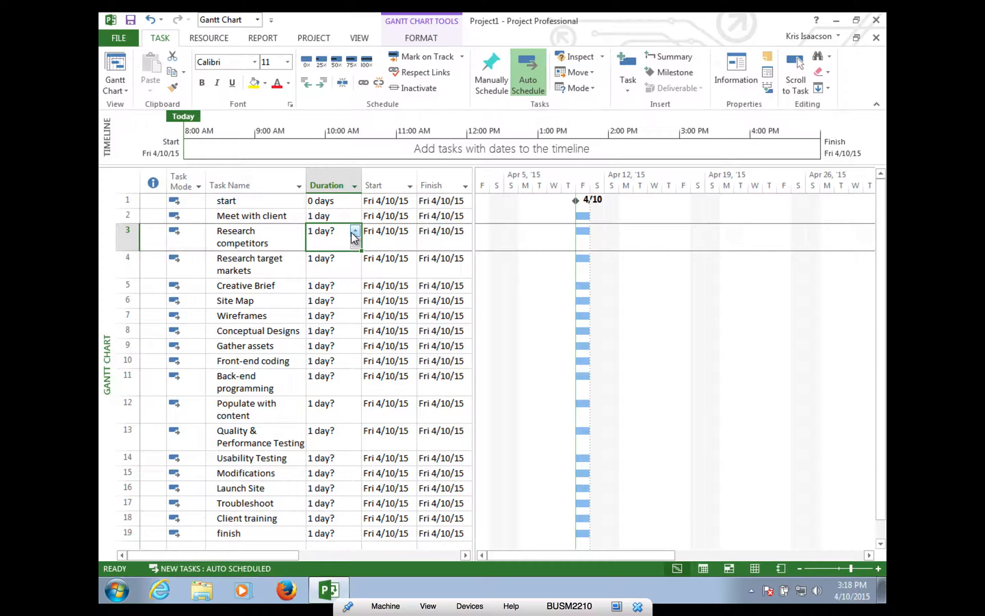
pyautogui.click(354, 230)
pyautogui.click(355, 231)
pyautogui.click(355, 231)
pyautogui.click(355, 259)
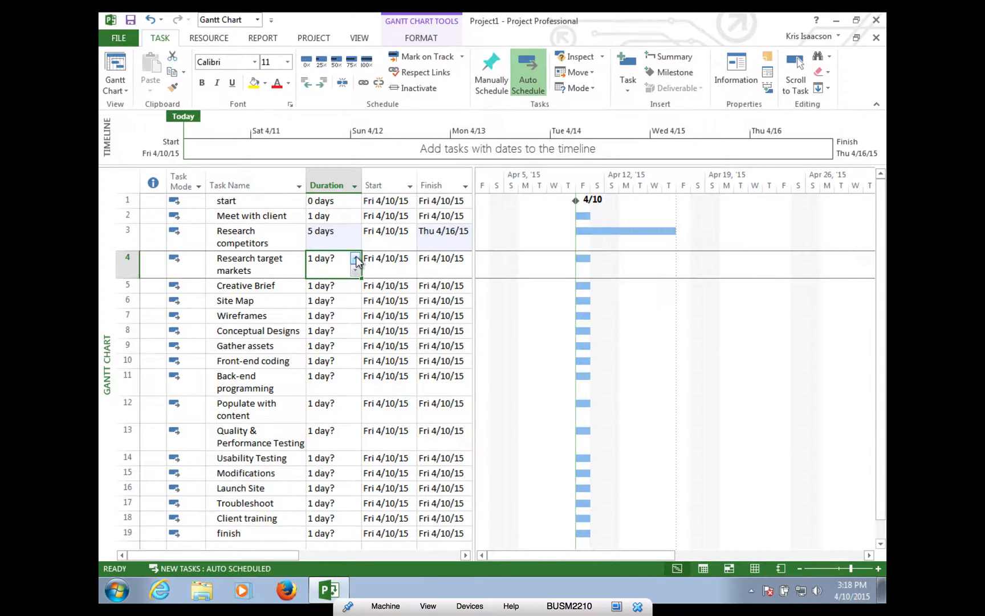
pyautogui.click(356, 259)
pyautogui.click(355, 259)
pyautogui.click(356, 260)
pyautogui.click(355, 260)
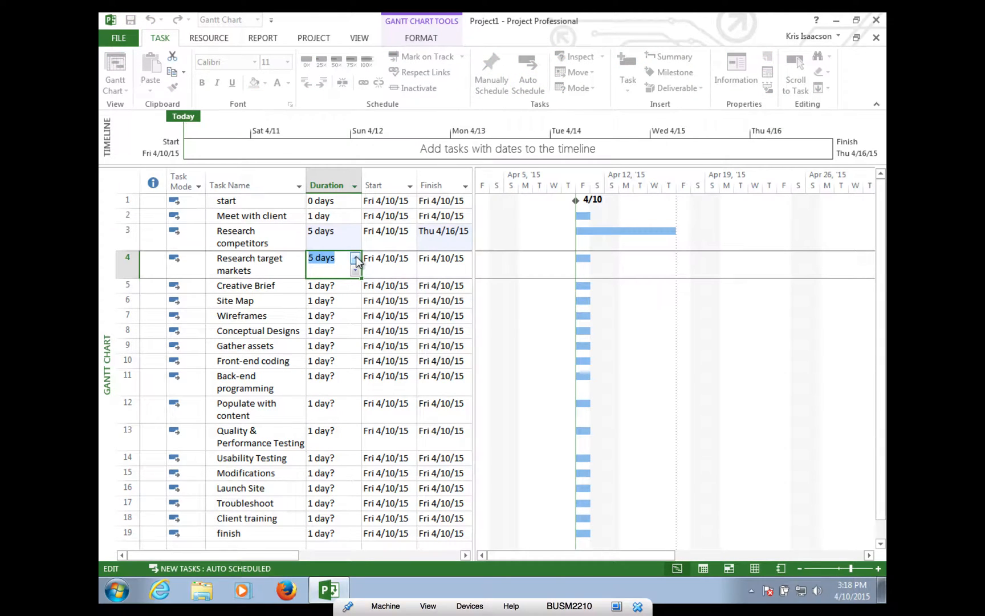
pyautogui.click(345, 285)
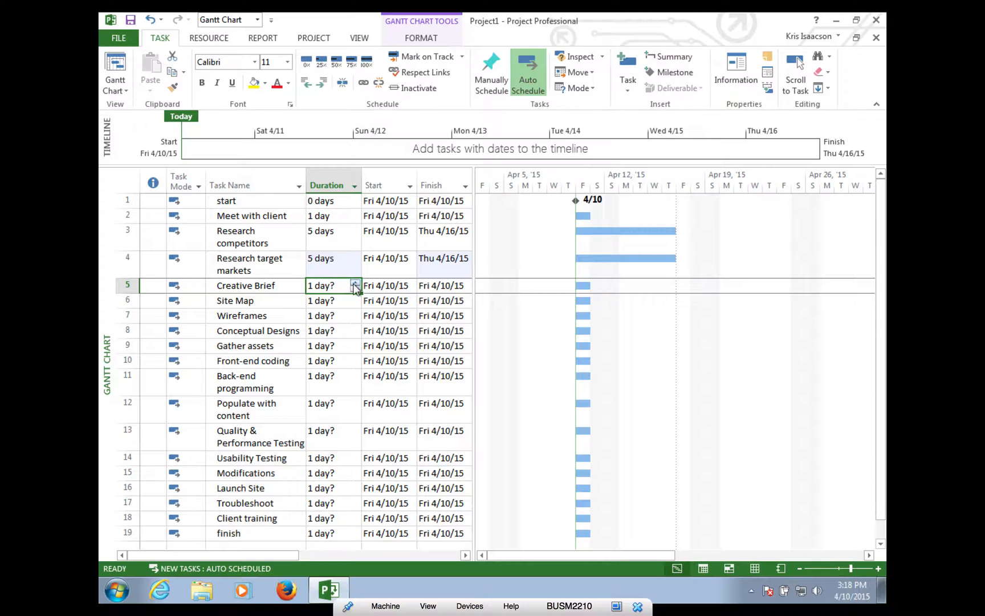
# - Set Creative Brief and Site Map to 1 day each, removing Site Map's estimate mark
pyautogui.click(355, 283)
pyautogui.click(355, 289)
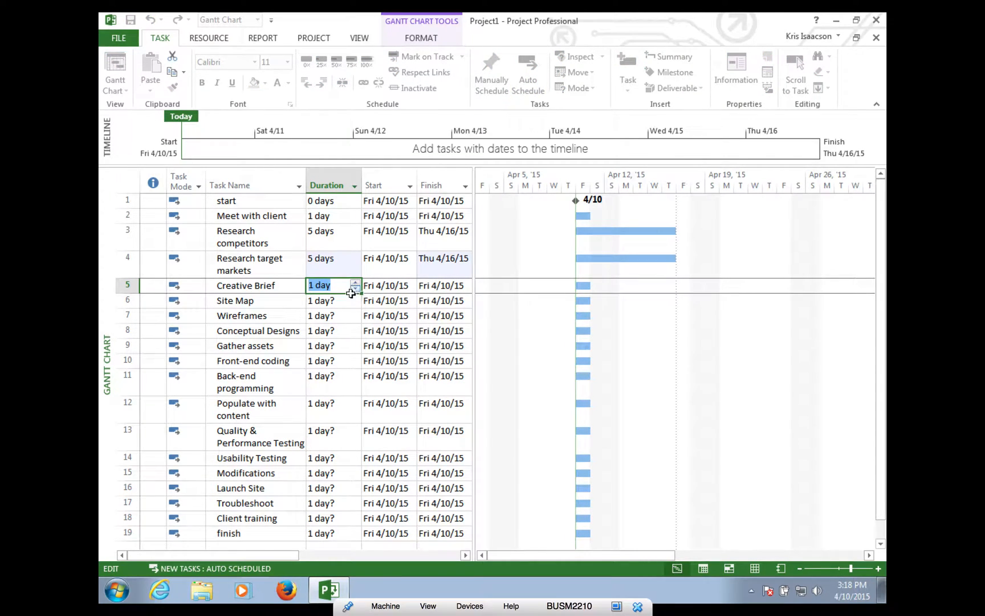
pyautogui.click(352, 301)
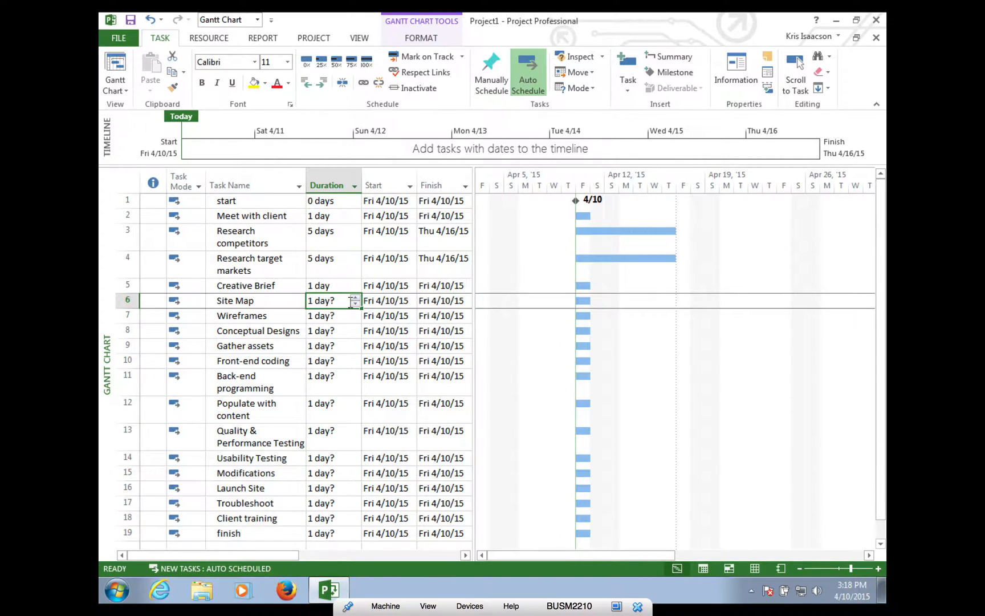
pyautogui.click(352, 301)
pyautogui.press('BackSpace')
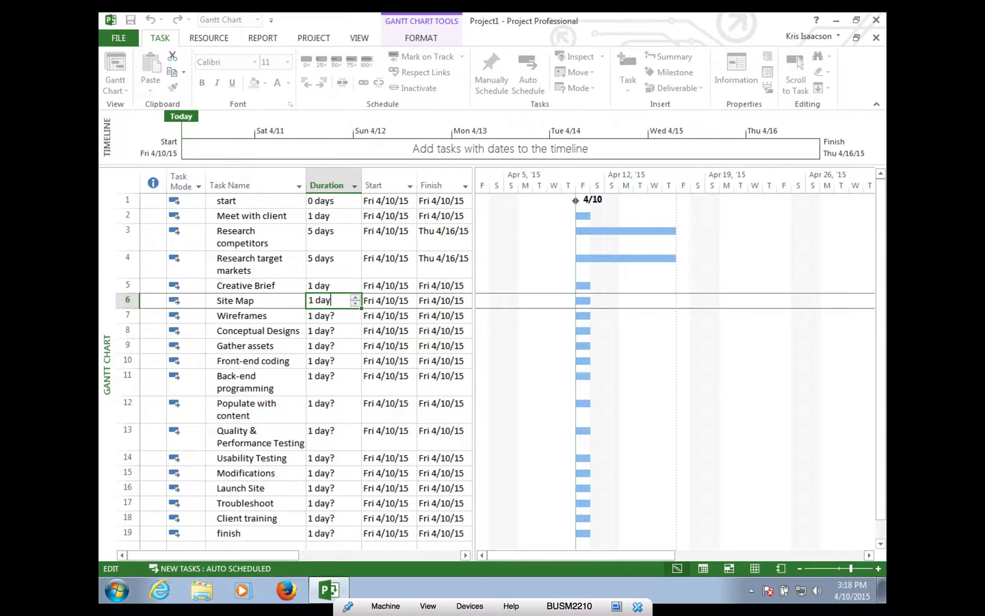
pyautogui.click(346, 315)
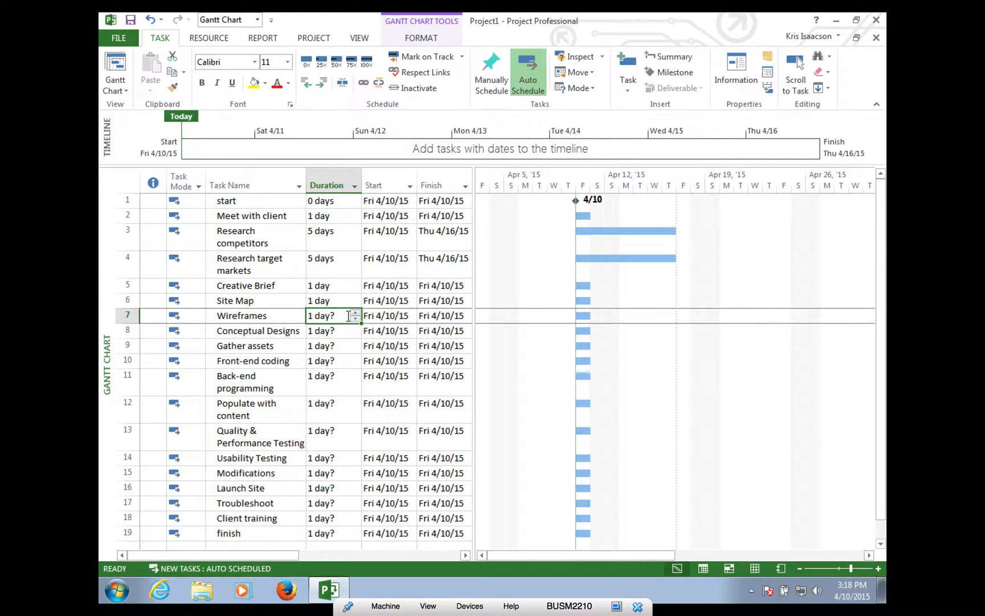
# - Set Wireframes to 3 days, and Conceptual Designs and Gather assets to 5 days
pyautogui.click(355, 313)
pyautogui.click(355, 313)
pyautogui.click(342, 332)
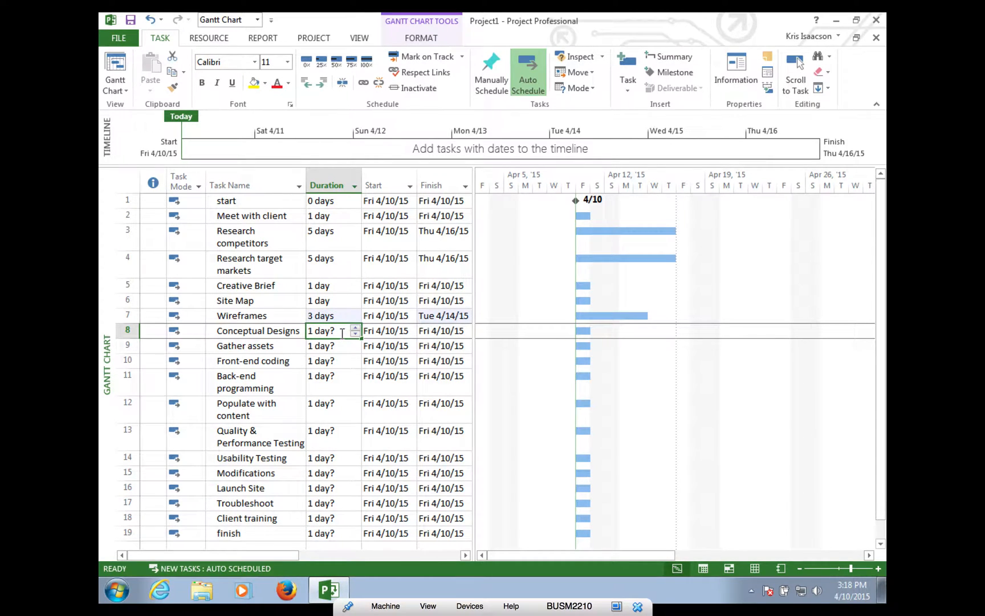
pyautogui.click(355, 328)
pyautogui.click(355, 328)
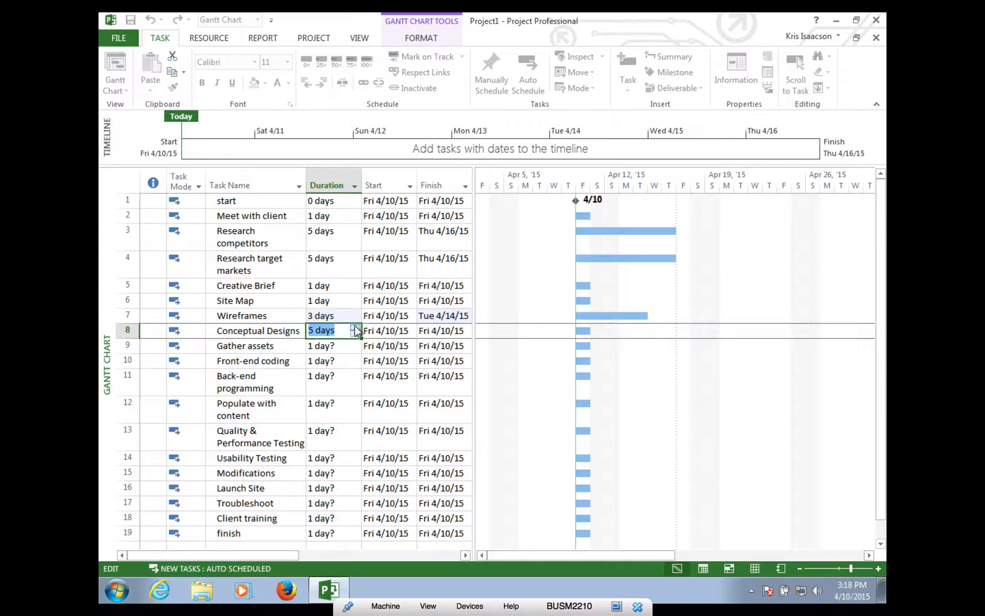
pyautogui.click(342, 346)
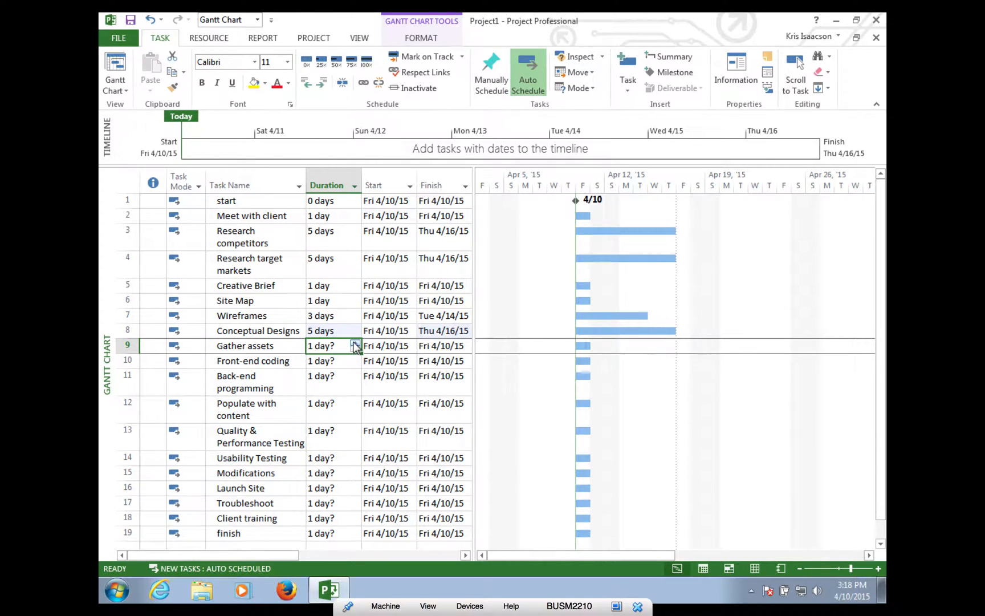
pyautogui.click(355, 344)
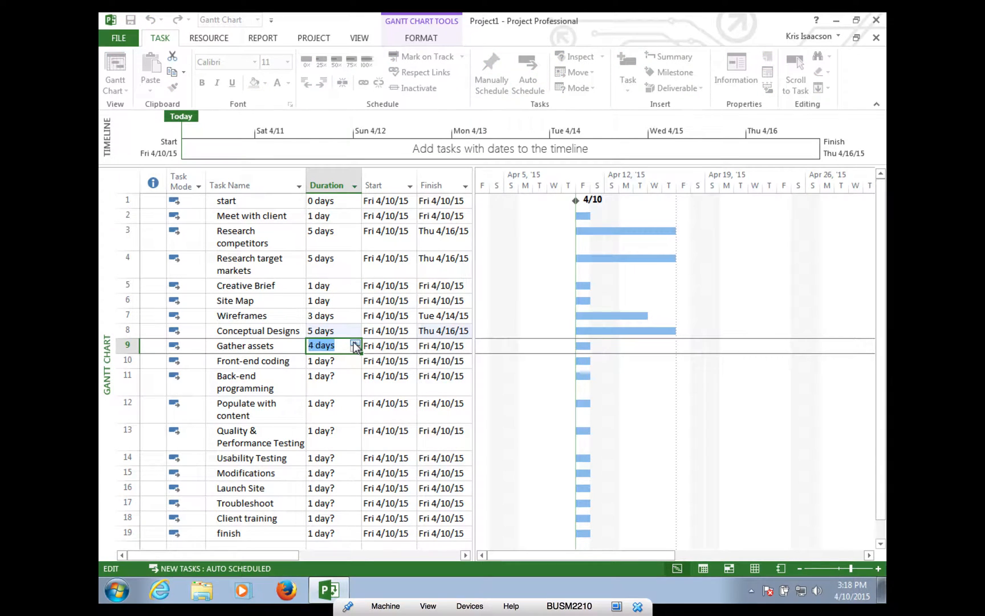
pyautogui.click(346, 361)
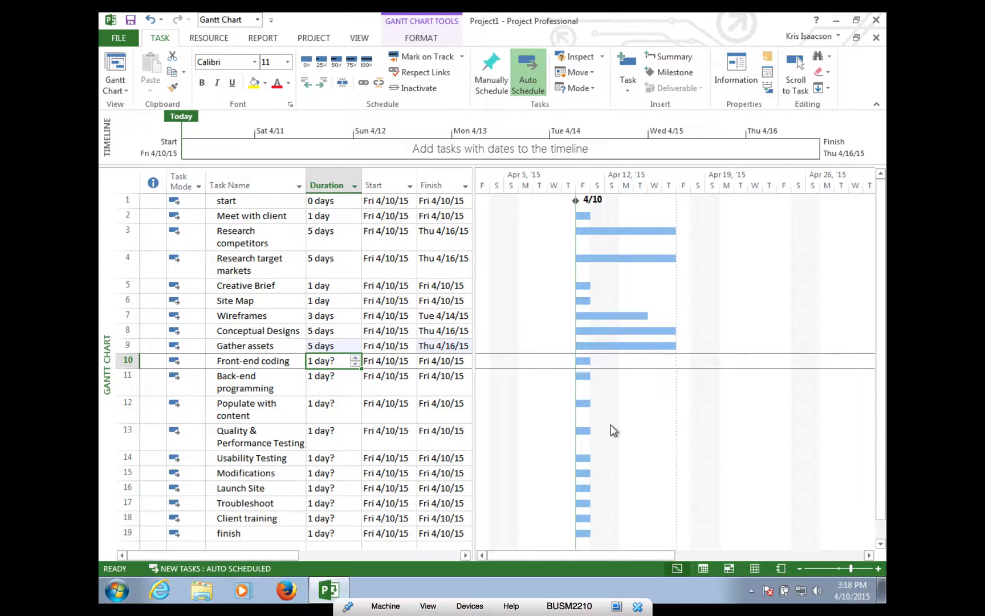
# - Set Front-end coding to 15 days and Back-end programming to 40 days
pyautogui.click(354, 358)
pyautogui.click(354, 359)
pyautogui.click(354, 359)
pyautogui.click(354, 359)
pyautogui.click(354, 359)
pyautogui.click(354, 359)
pyautogui.click(354, 359)
pyautogui.click(354, 359)
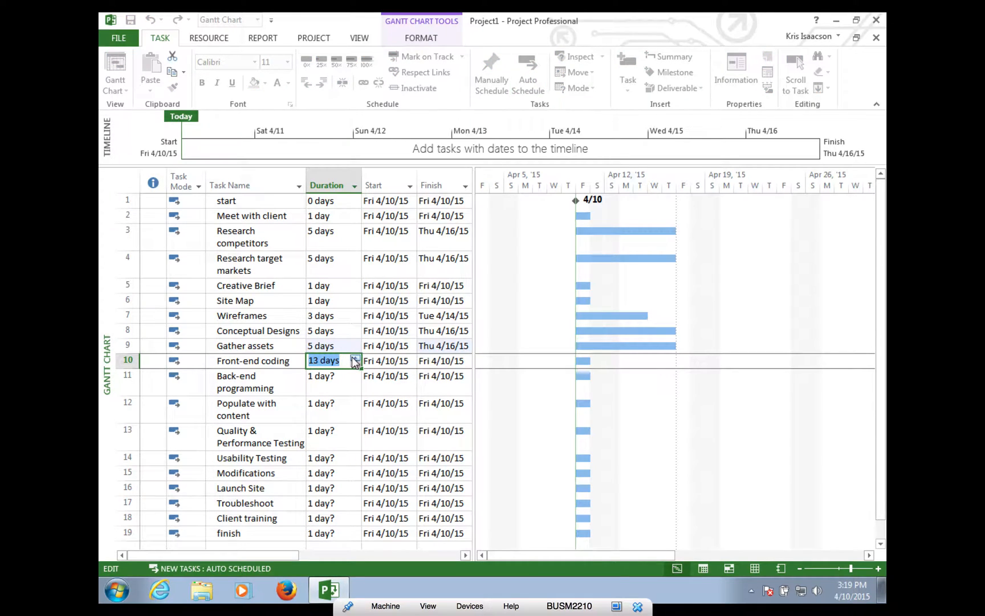
pyautogui.click(354, 359)
pyautogui.click(354, 359)
pyautogui.click(332, 387)
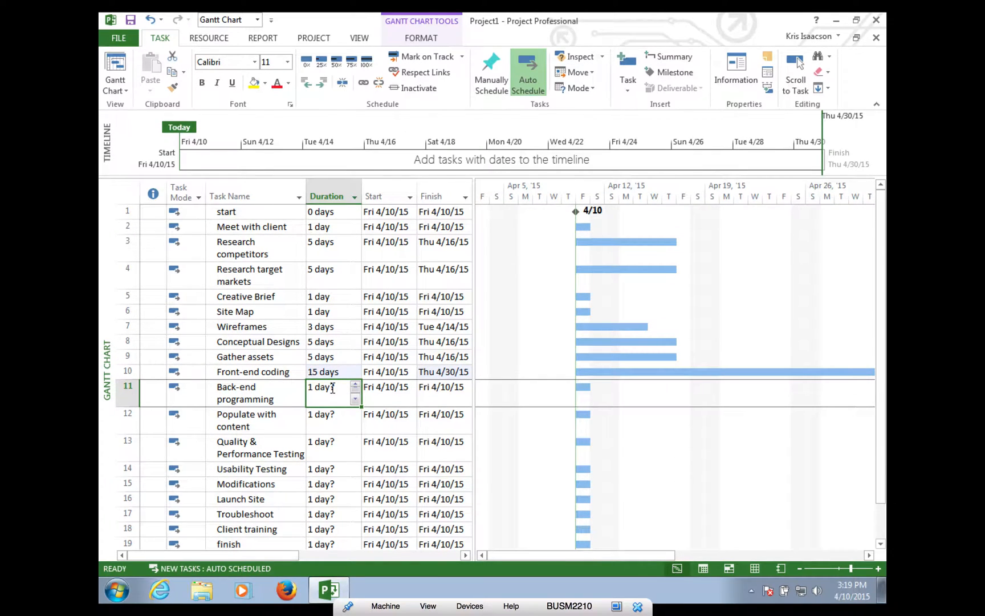
pyautogui.moveTo(338, 387); pyautogui.dragTo(281, 387)
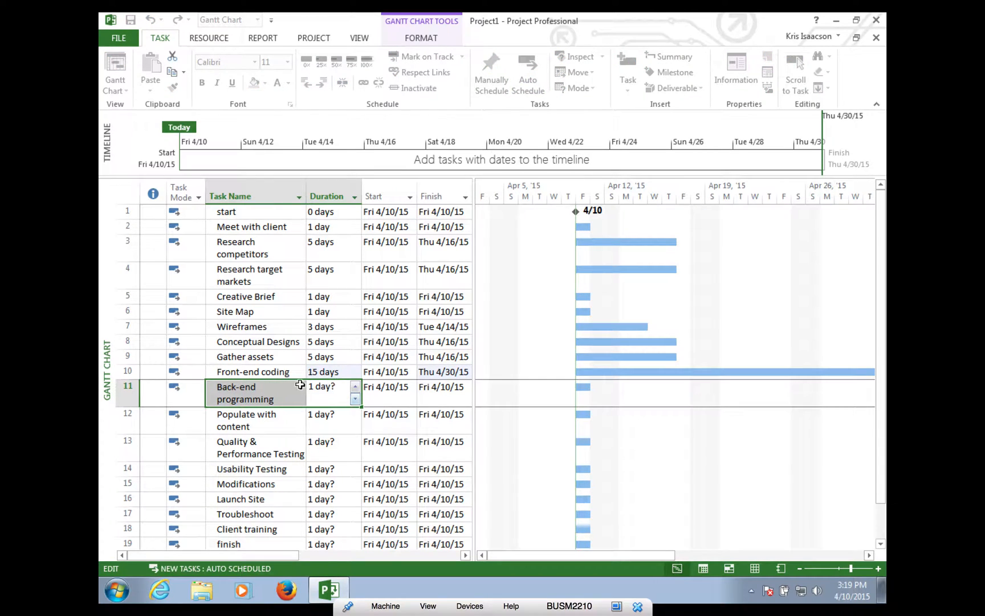
pyautogui.click(300, 386)
pyautogui.click(327, 391)
pyautogui.write('40 days')
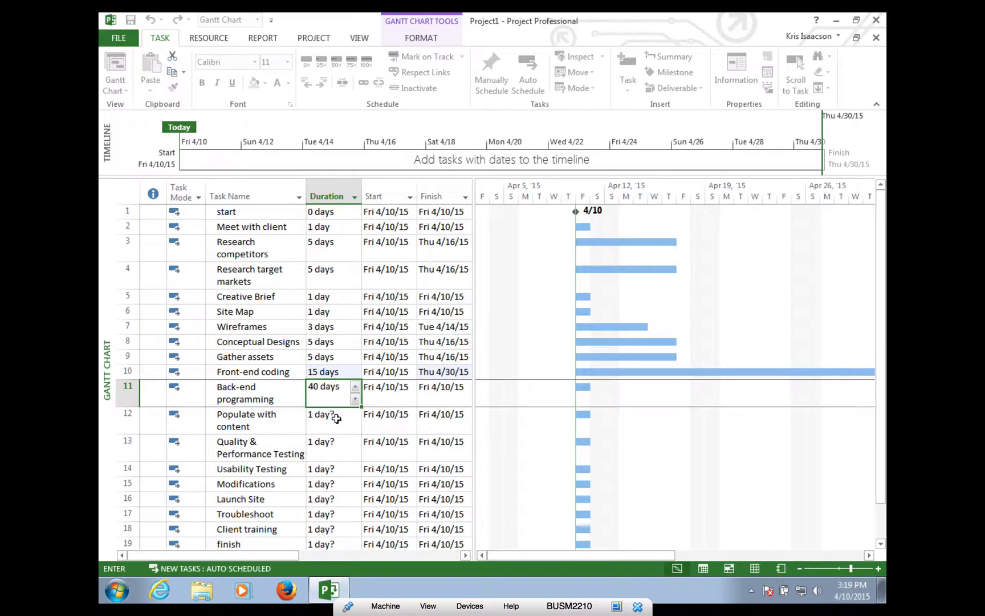
pyautogui.click(336, 418)
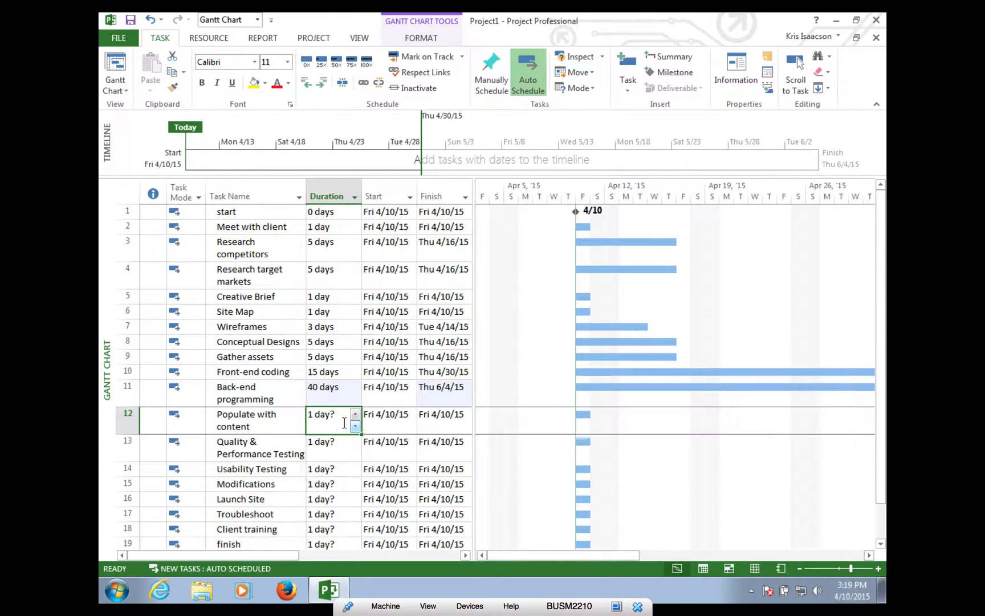
# - Set Populate with content and Quality & Performance Testing to 5 days, Usability Testing 3, Modifications 5
pyautogui.click(355, 414)
pyautogui.click(355, 415)
pyautogui.click(355, 414)
pyautogui.click(355, 415)
pyautogui.click(348, 450)
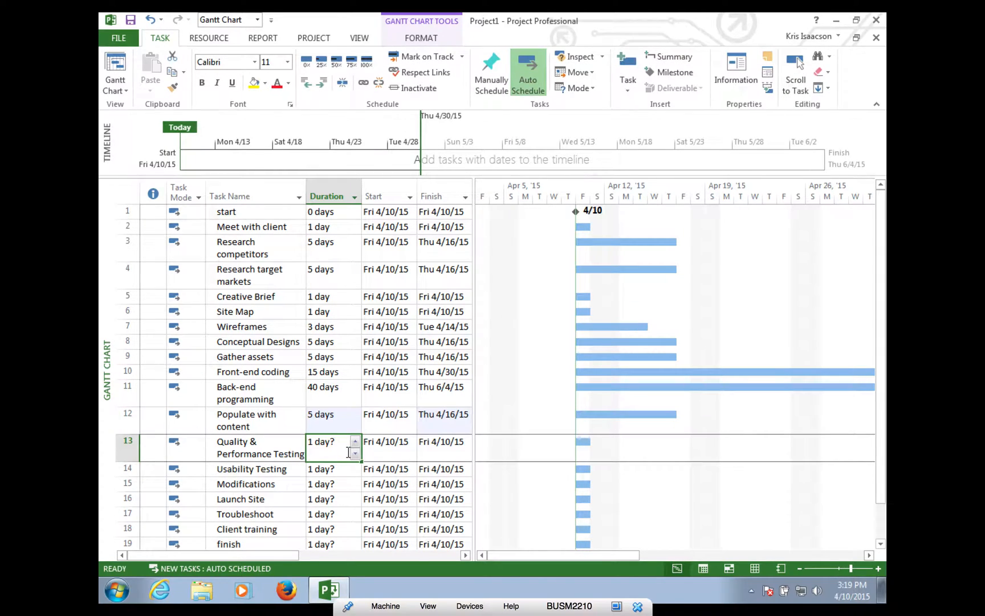
pyautogui.click(355, 442)
pyautogui.click(356, 442)
pyautogui.click(355, 441)
pyautogui.click(355, 442)
pyautogui.click(339, 470)
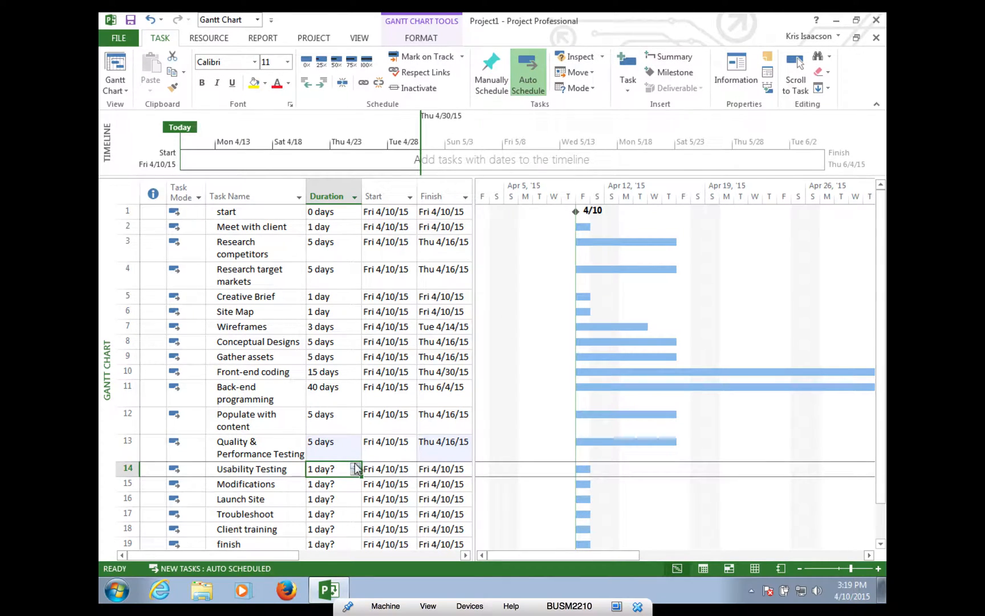
pyautogui.click(356, 467)
pyautogui.click(355, 466)
pyautogui.click(343, 483)
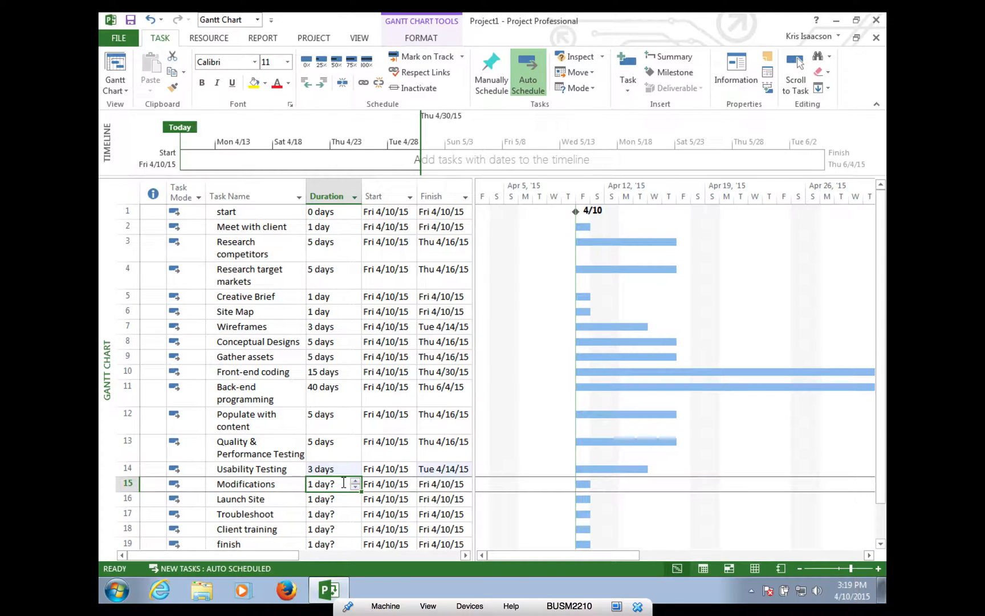
pyautogui.click(355, 482)
pyautogui.click(355, 482)
pyautogui.click(356, 482)
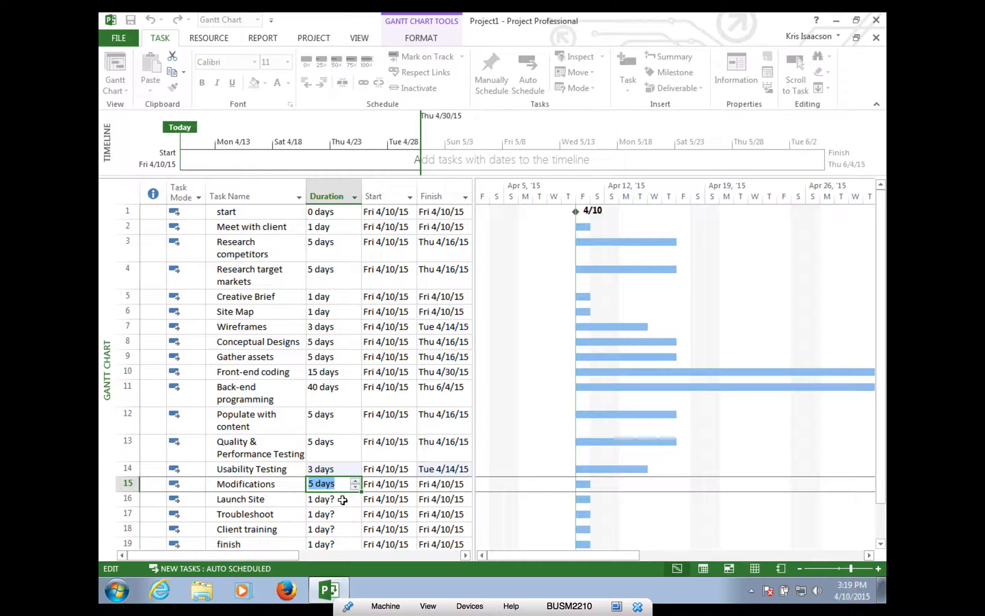
pyautogui.click(343, 500)
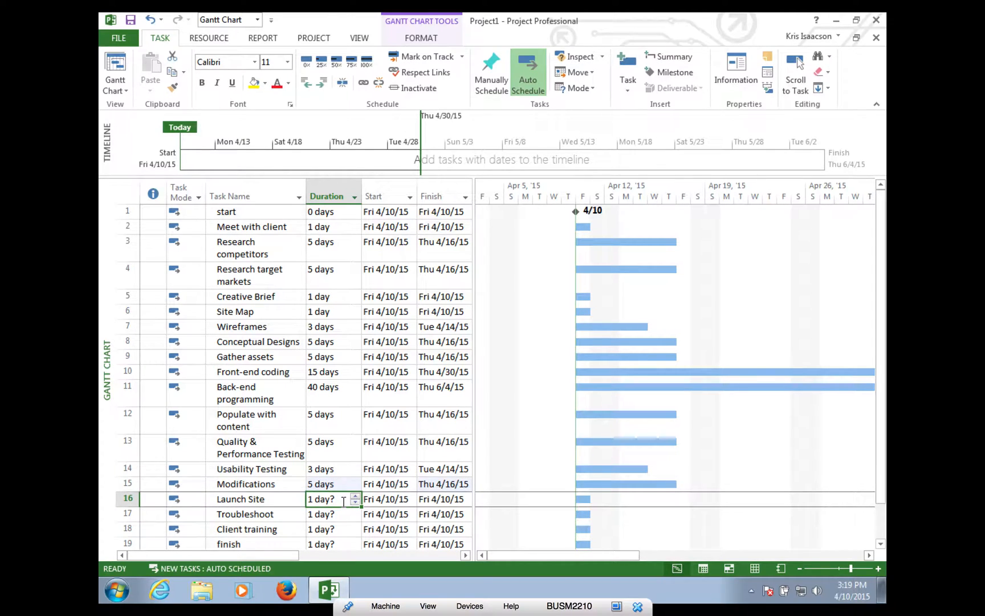
# - Set Launch Site to 1 day, Troubleshoot to 2 days and Client training to 1 day
pyautogui.click(341, 497)
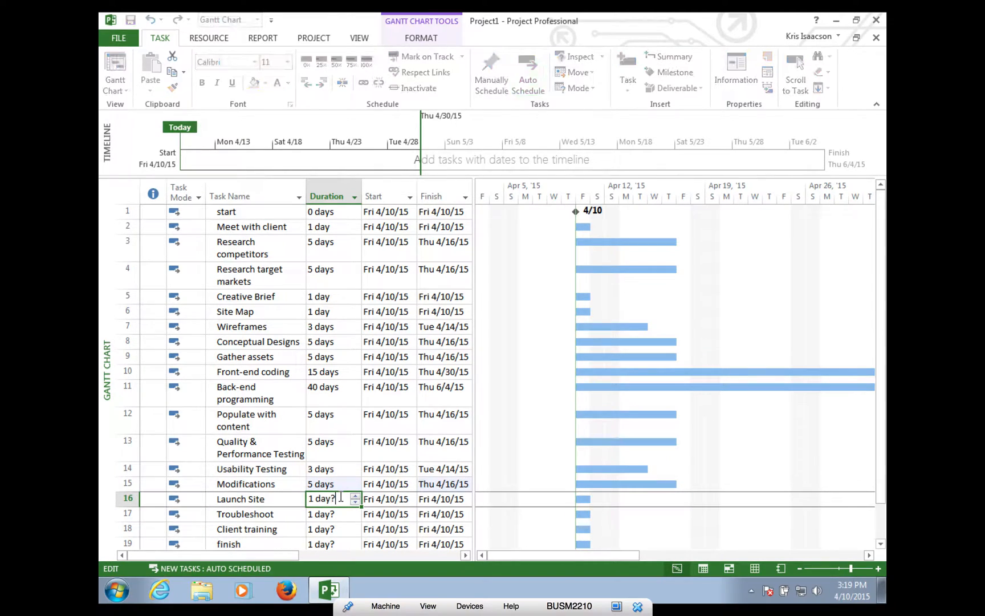
pyautogui.press('BackSpace')
pyautogui.click(345, 516)
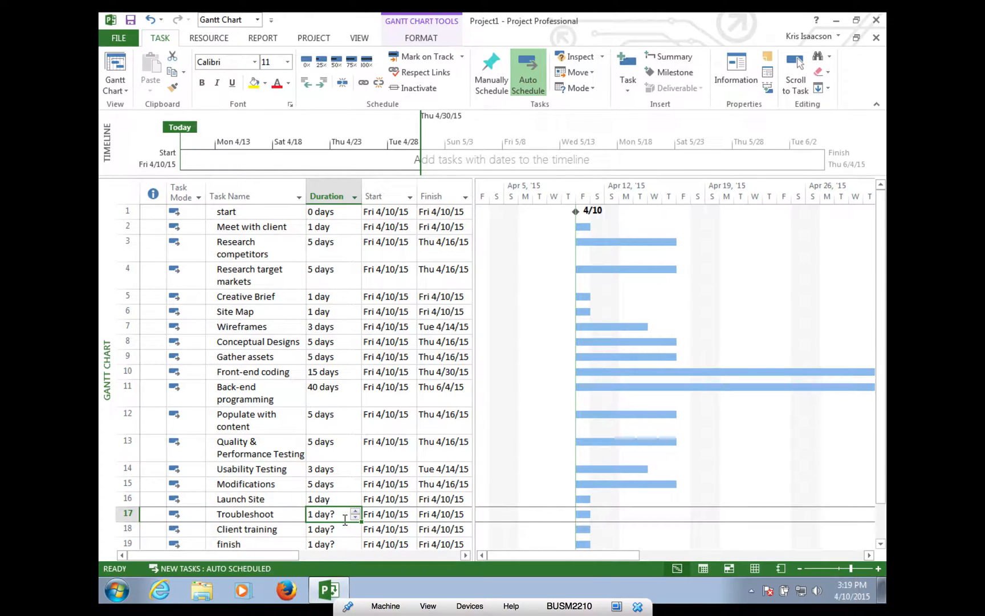
pyautogui.click(355, 511)
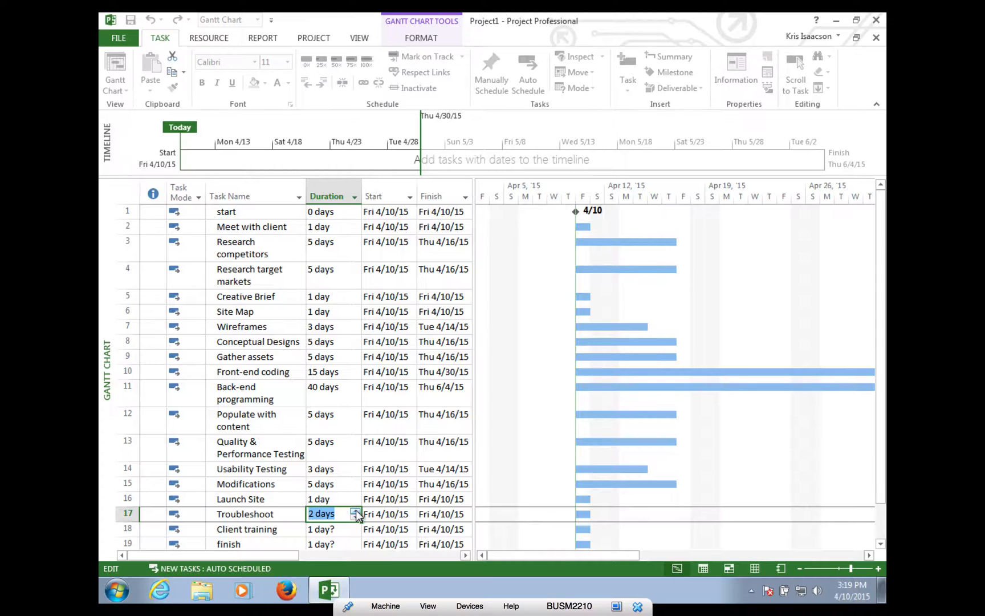
pyautogui.click(340, 532)
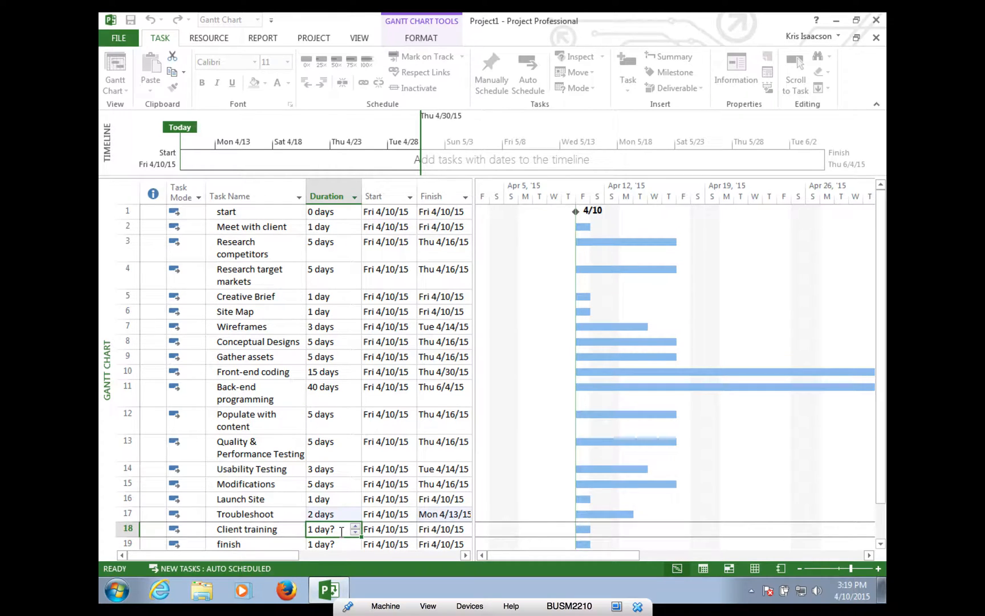
pyautogui.click(341, 532)
pyautogui.press('BackSpace')
pyautogui.click(341, 543)
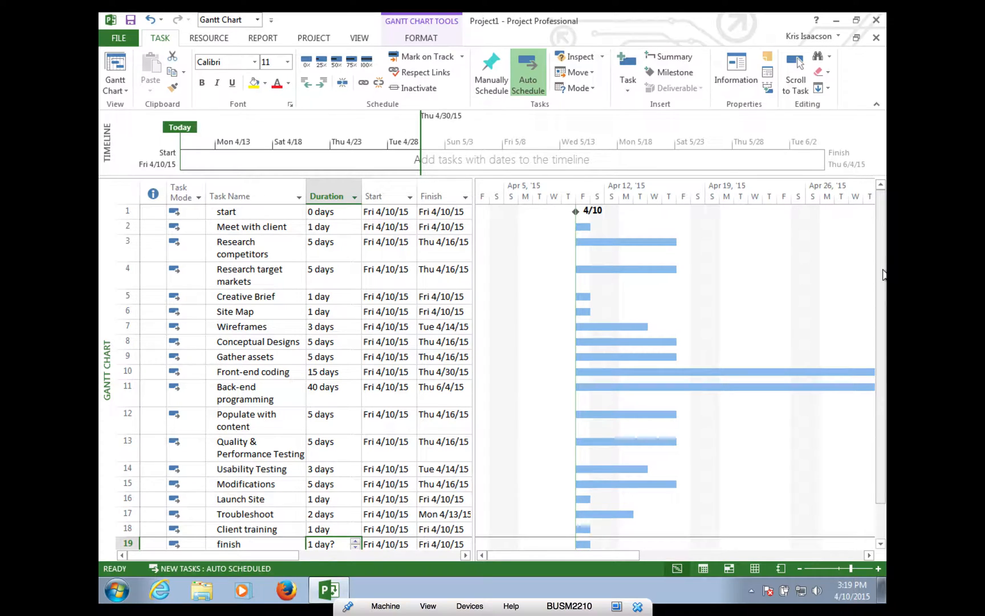
# - Reduce the finish task's duration to 0 days to make it a milestone
pyautogui.moveTo(882, 276); pyautogui.dragTo(874, 397)
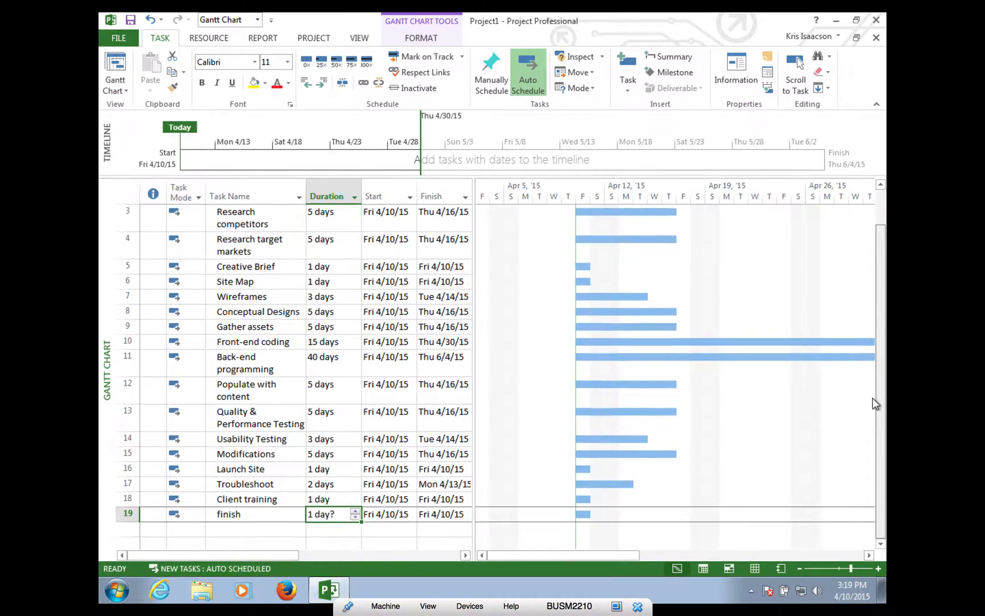
pyautogui.click(354, 517)
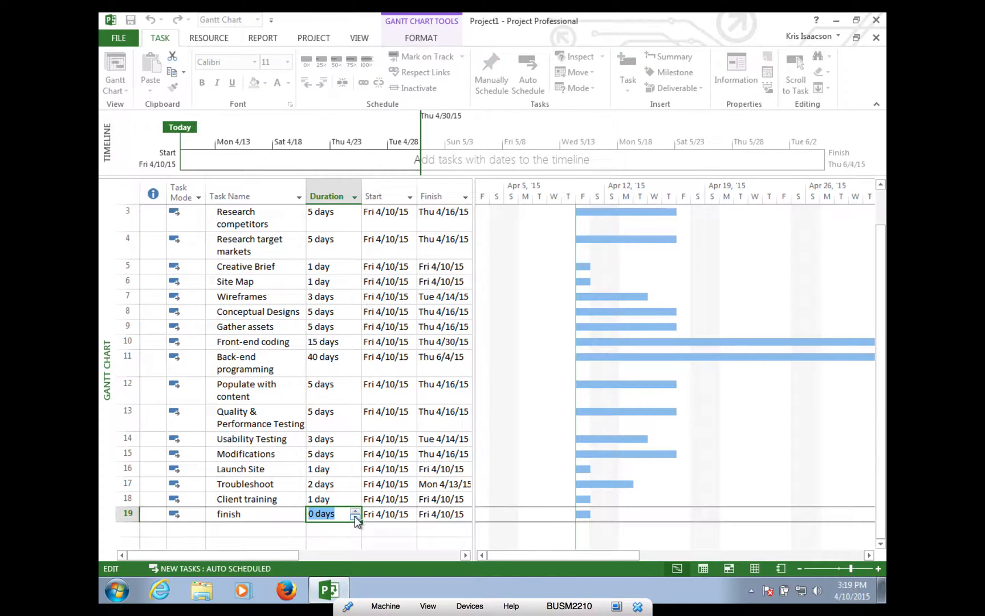
pyautogui.press('Return')
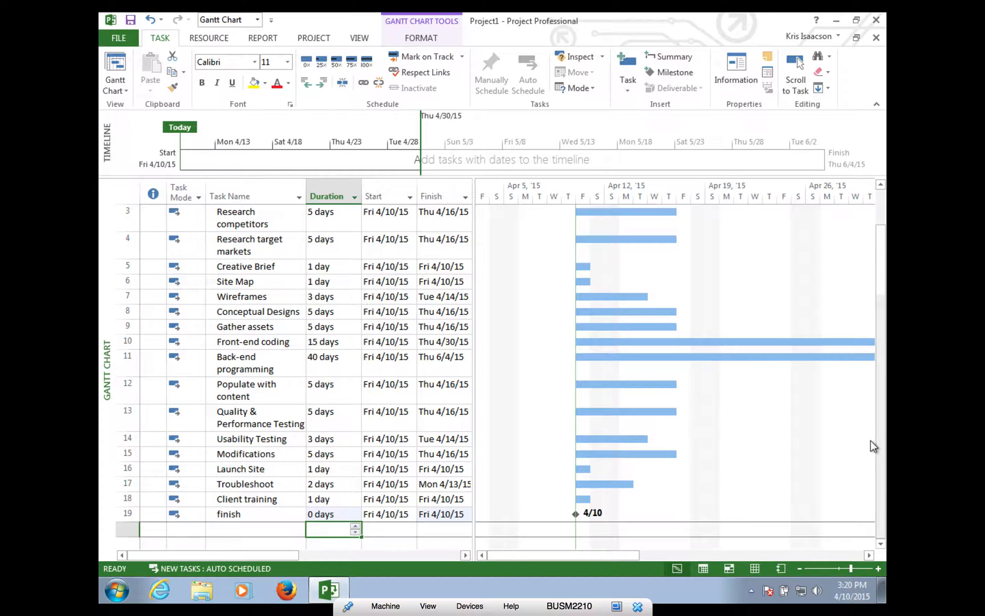
# - Scroll back to the top of the task list and select the start task
pyautogui.moveTo(881, 425); pyautogui.dragTo(880, 387)
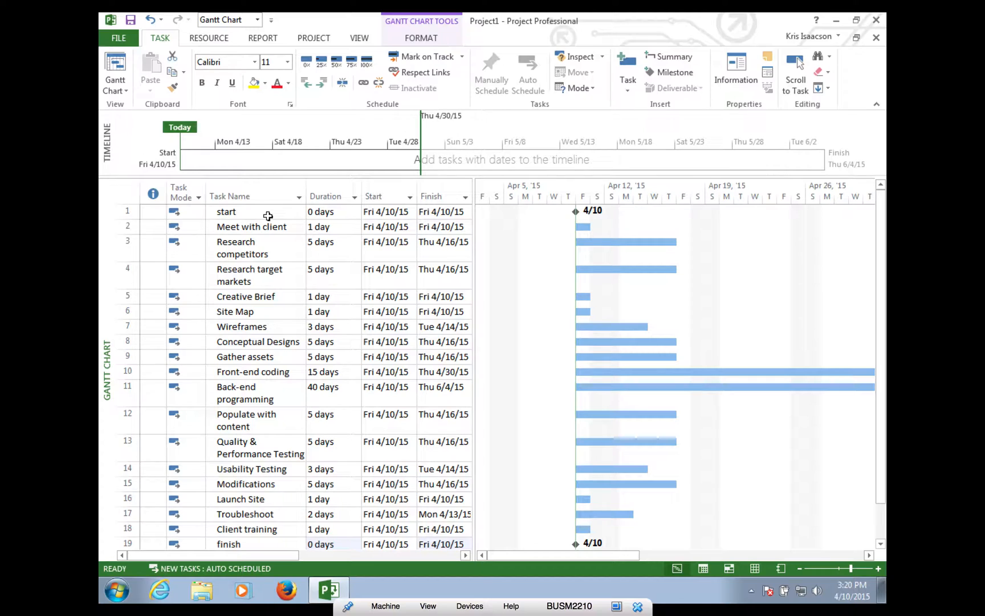
pyautogui.click(226, 211)
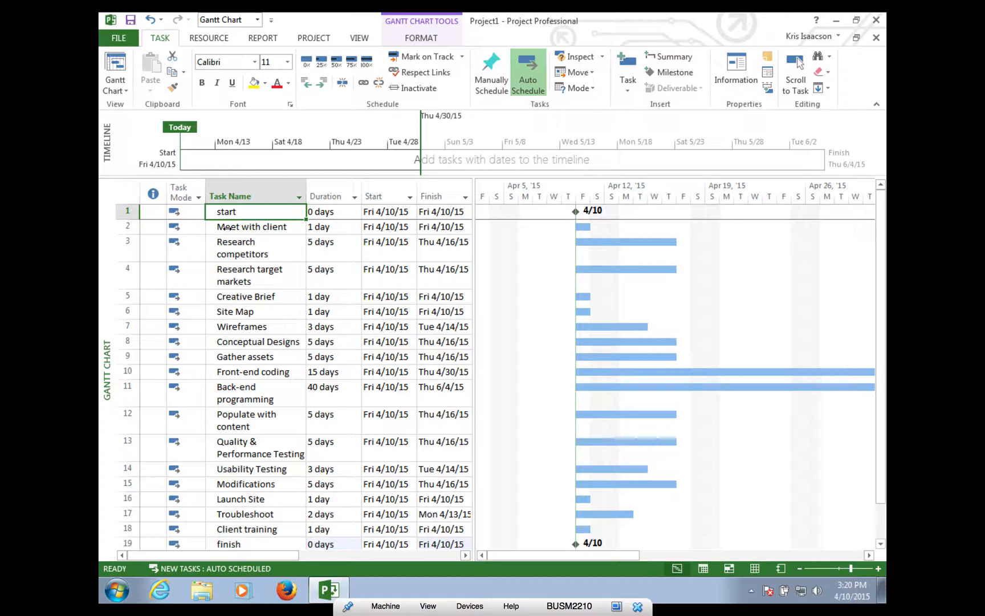
# - Group start and Meet with client under a new summary task named Discovery
pyautogui.keyDown('shift'); pyautogui.click(227, 227); pyautogui.keyUp('shift')
pyautogui.keyDown('shift'); pyautogui.click(231, 244); pyautogui.keyUp('shift')
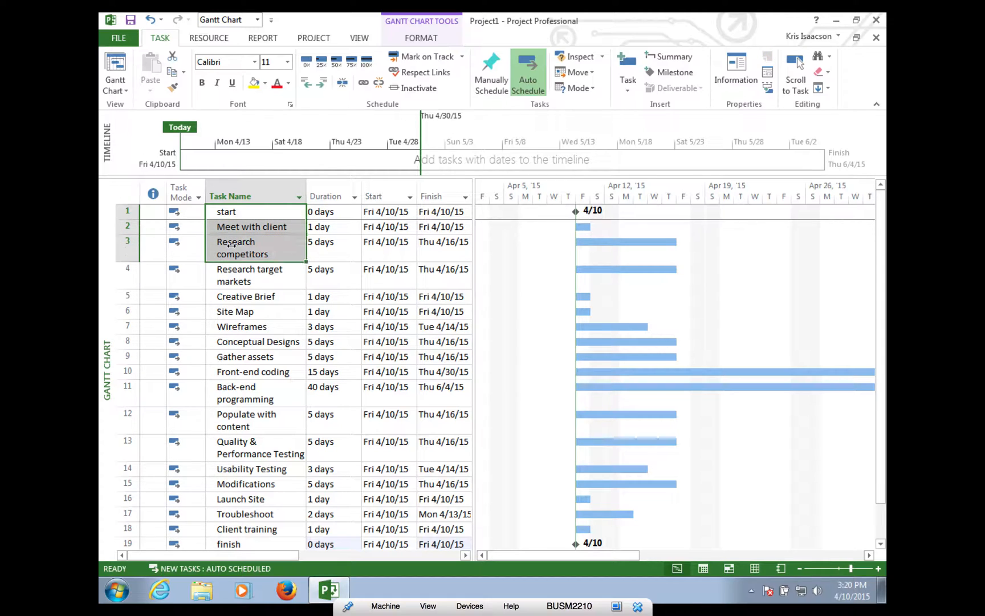
pyautogui.moveTo(244, 212); pyautogui.dragTo(244, 228)
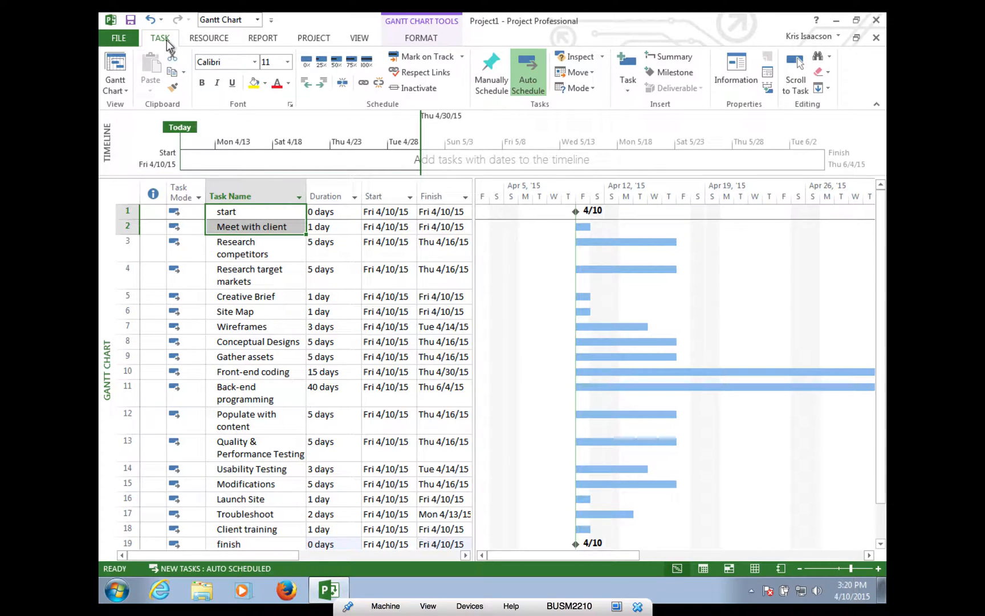
pyautogui.click(677, 57)
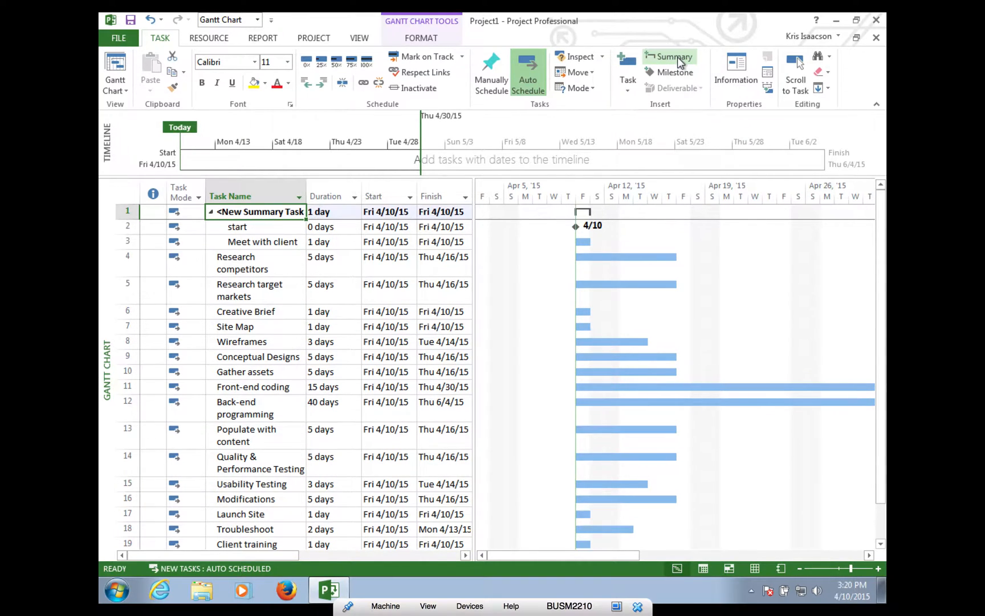
pyautogui.click(263, 212)
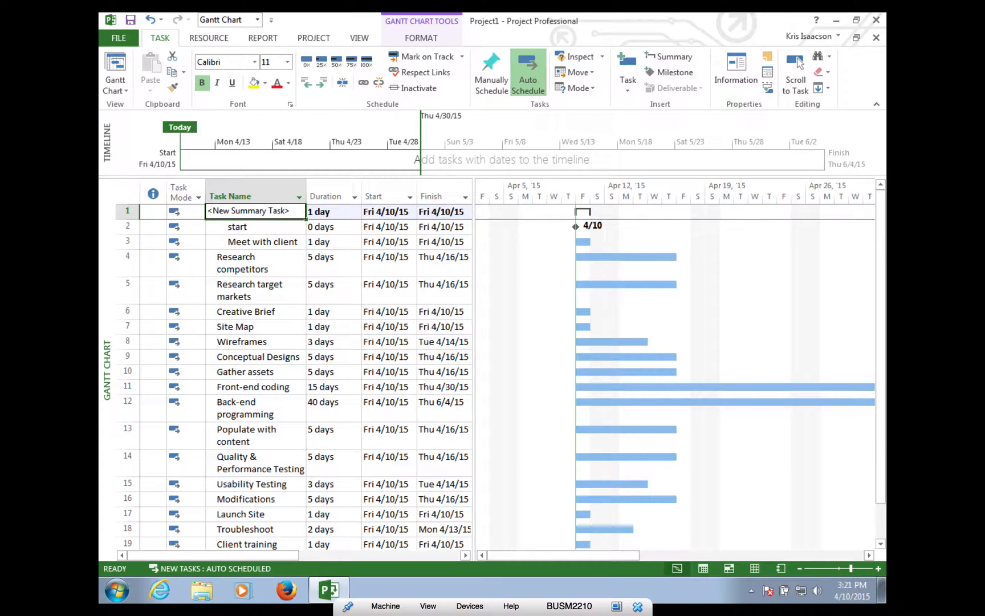
pyautogui.write('Discovery')
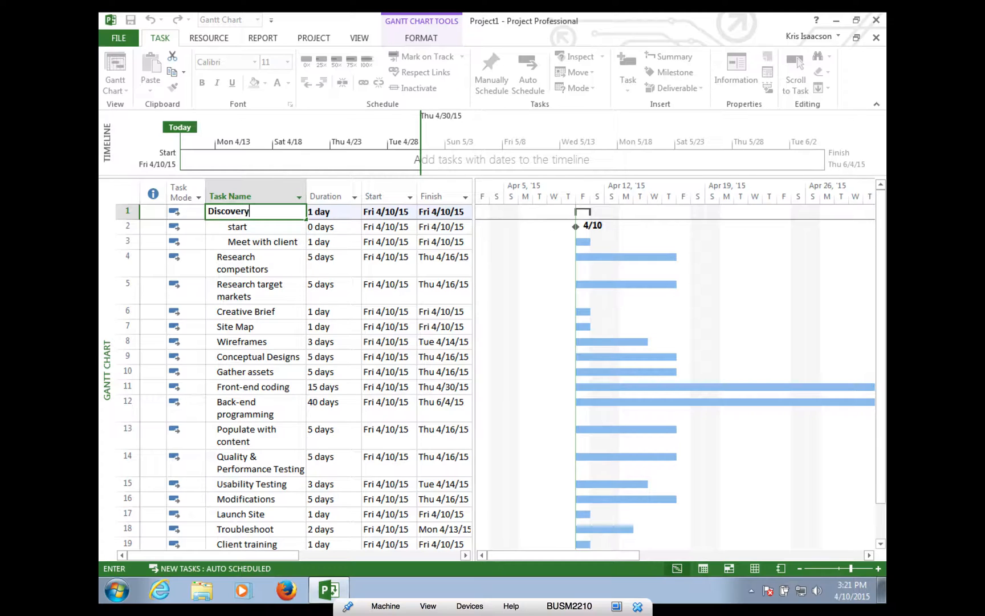
pyautogui.click(256, 264)
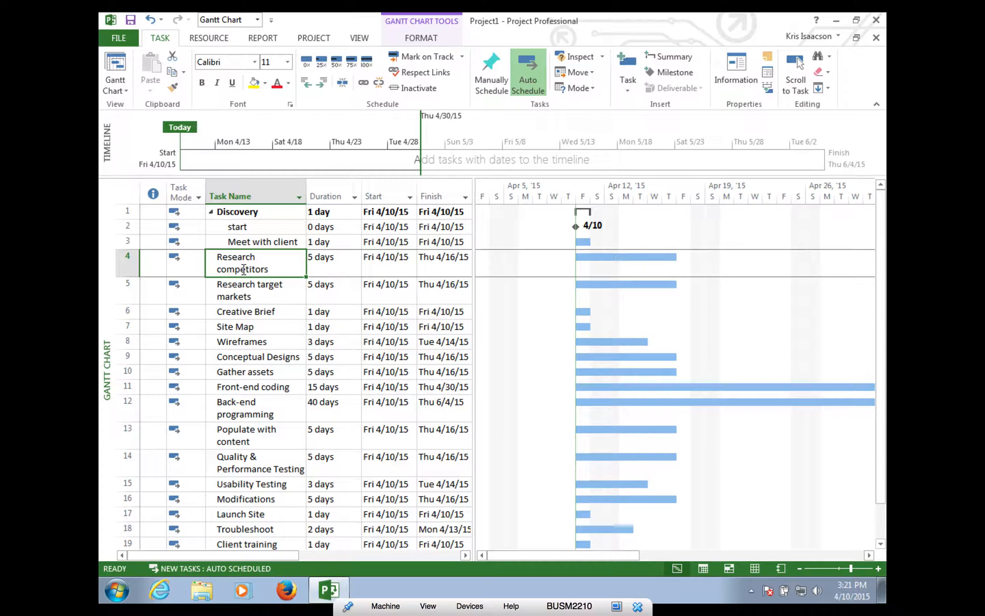
# - Group Research competitors through Site Map under a summary task named Research
pyautogui.keyDown('shift'); pyautogui.click(235, 291); pyautogui.keyUp('shift')
pyautogui.keyDown('shift'); pyautogui.click(233, 316); pyautogui.keyUp('shift')
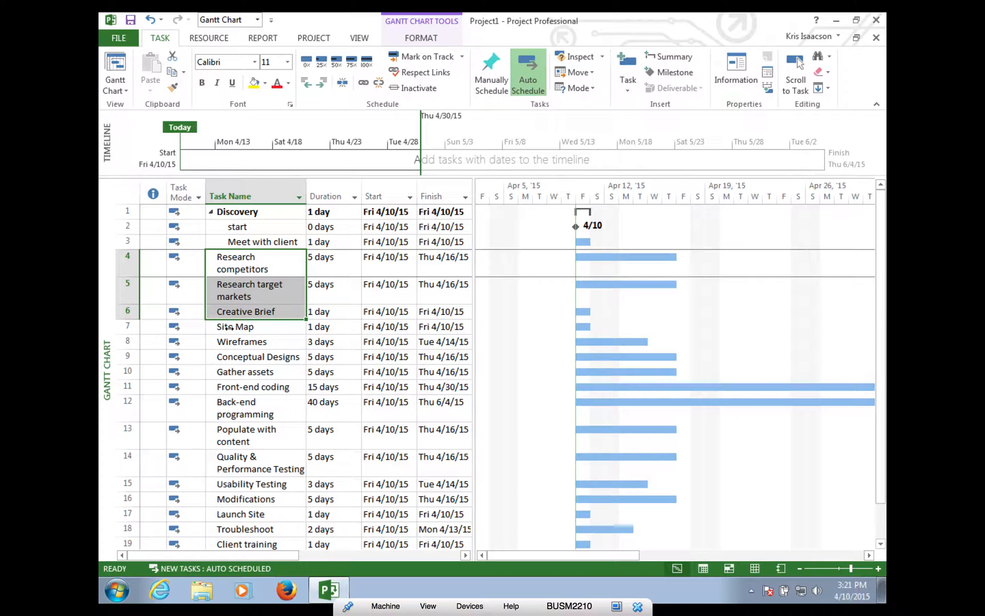
pyautogui.keyDown('shift'); pyautogui.click(229, 326); pyautogui.keyUp('shift')
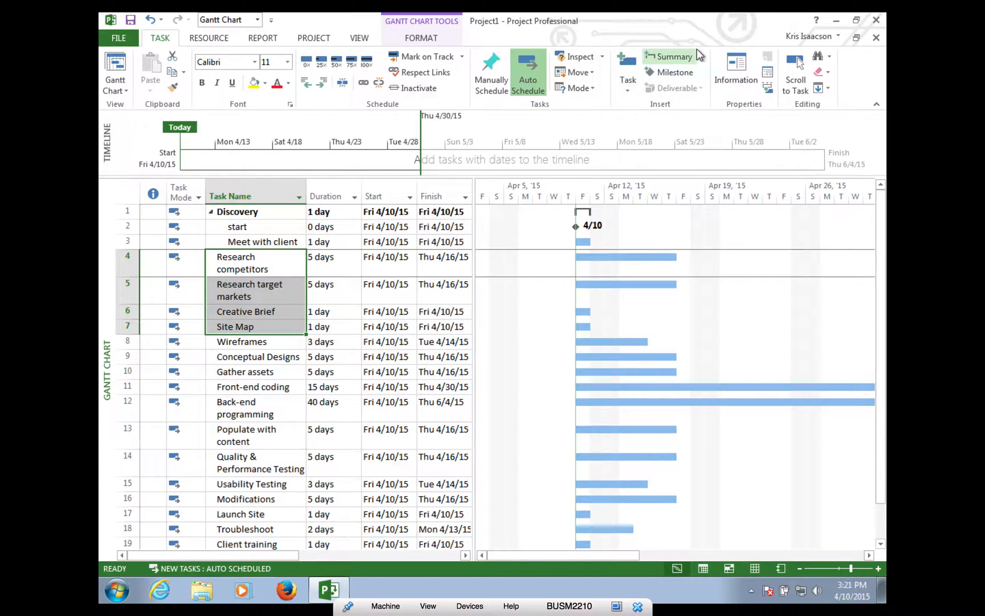
pyautogui.click(695, 57)
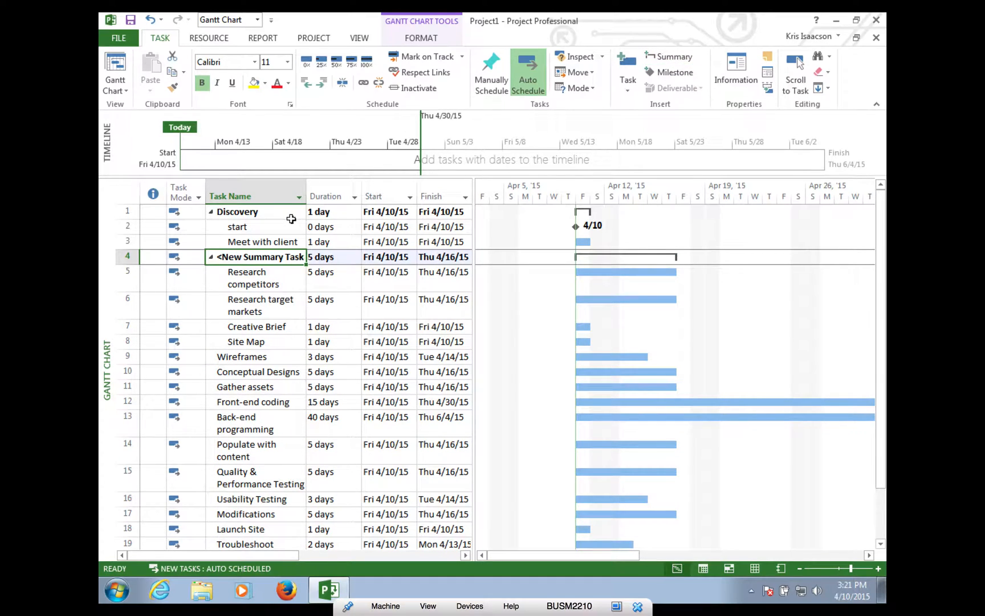
pyautogui.write('Resear')
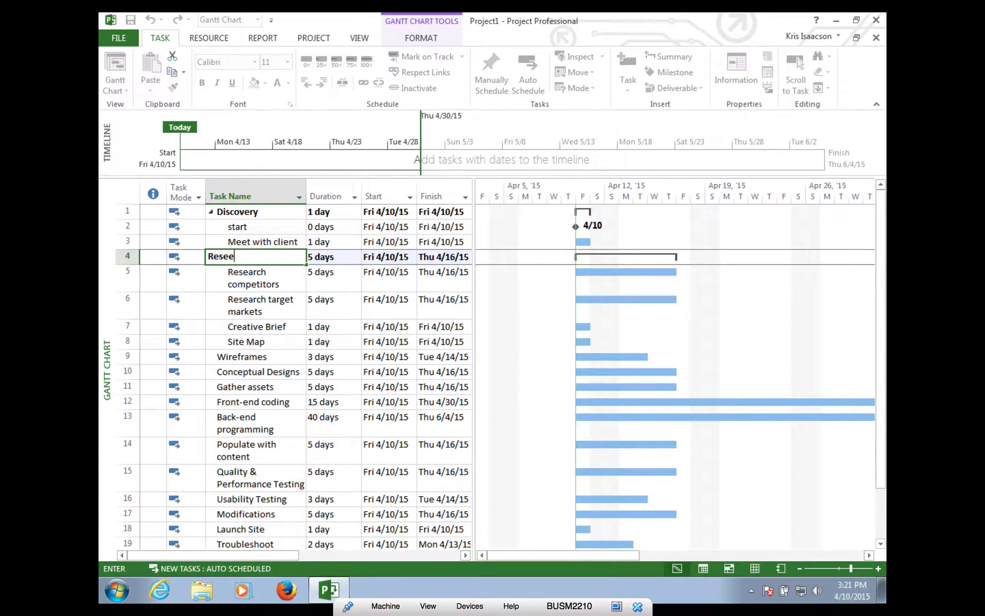
pyautogui.write('ch')
pyautogui.click(228, 358)
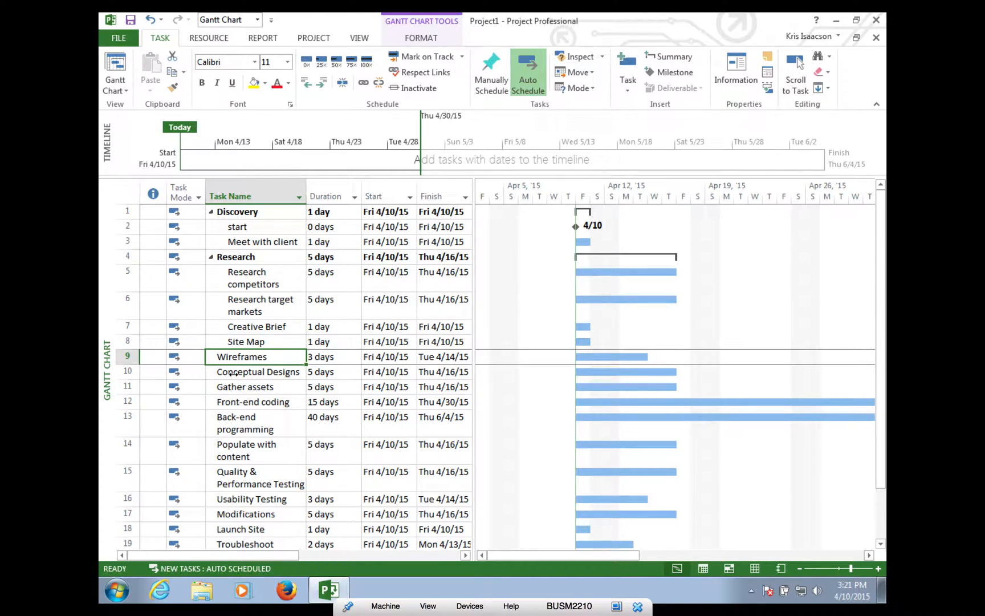
# - Group Wireframes and Conceptual Designs under a summary task named Concept & Design
pyautogui.keyDown('shift'); pyautogui.click(233, 373); pyautogui.keyUp('shift')
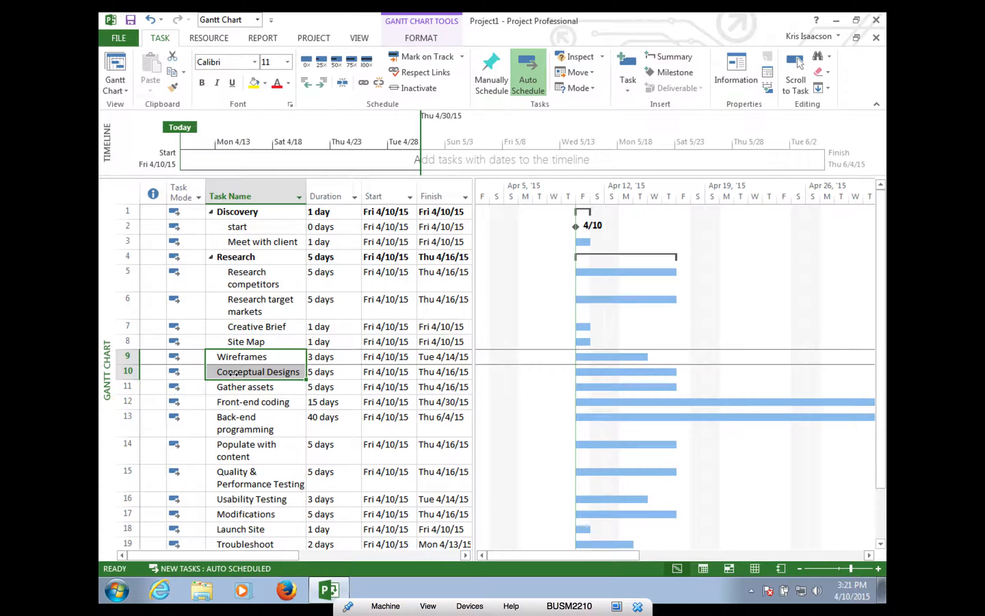
pyautogui.click(670, 54)
pyautogui.write('C')
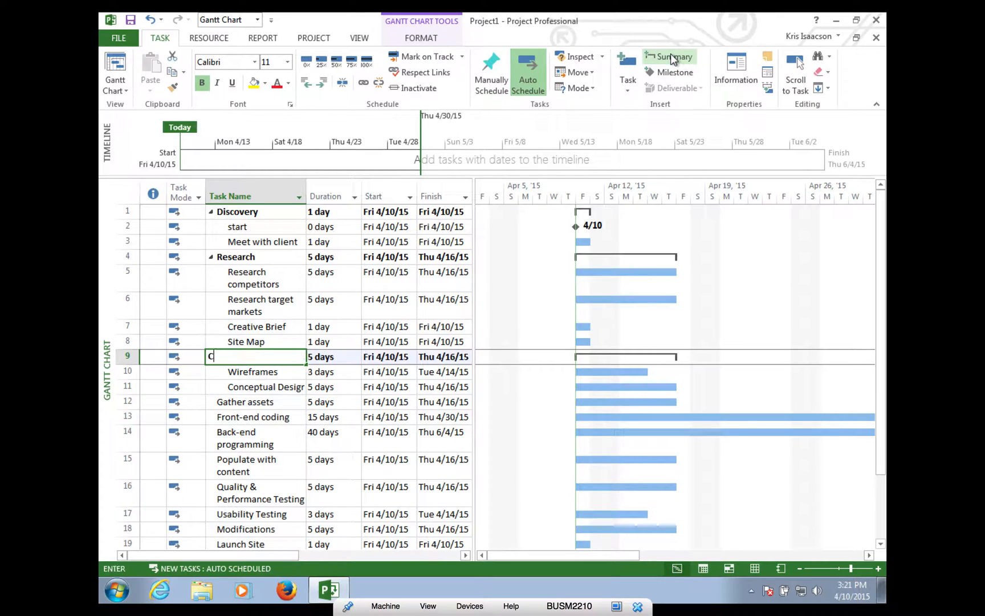
pyautogui.write('oncept & Design')
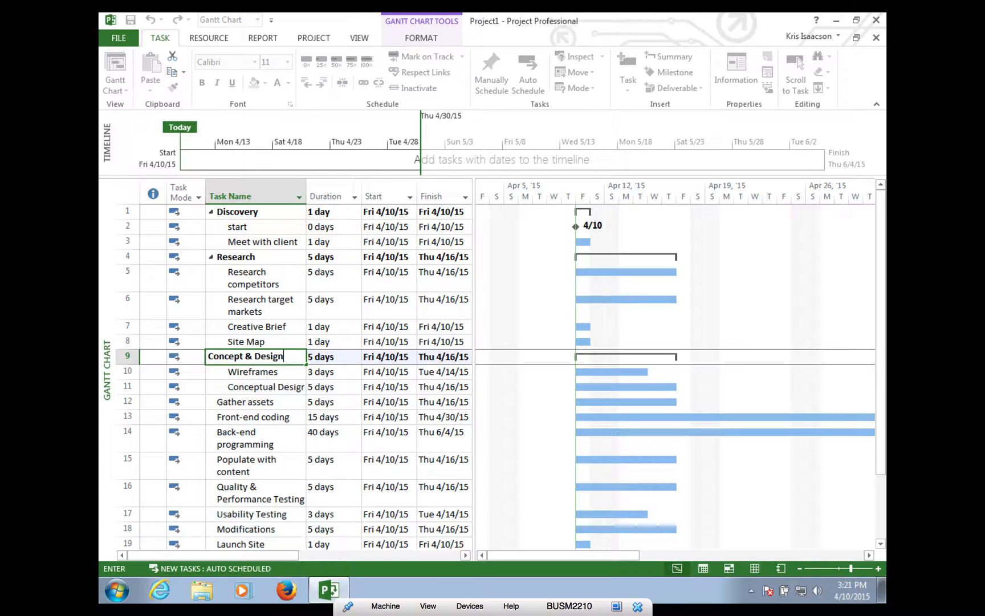
pyautogui.click(268, 404)
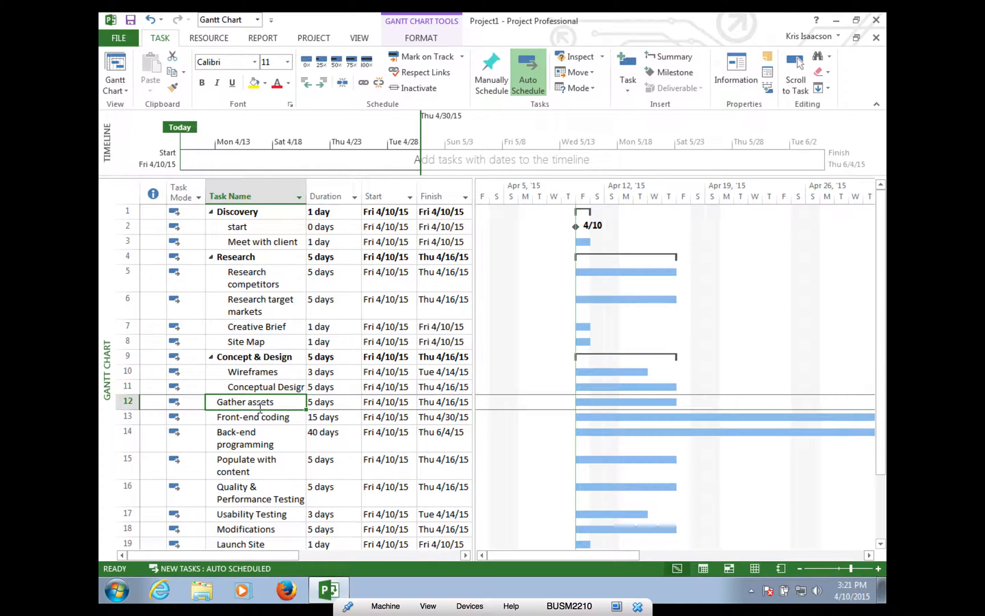
# - Group Gather assets through Quality & Performance Testing under a summary task named Build
pyautogui.keyDown('shift'); pyautogui.click(234, 491); pyautogui.keyUp('shift')
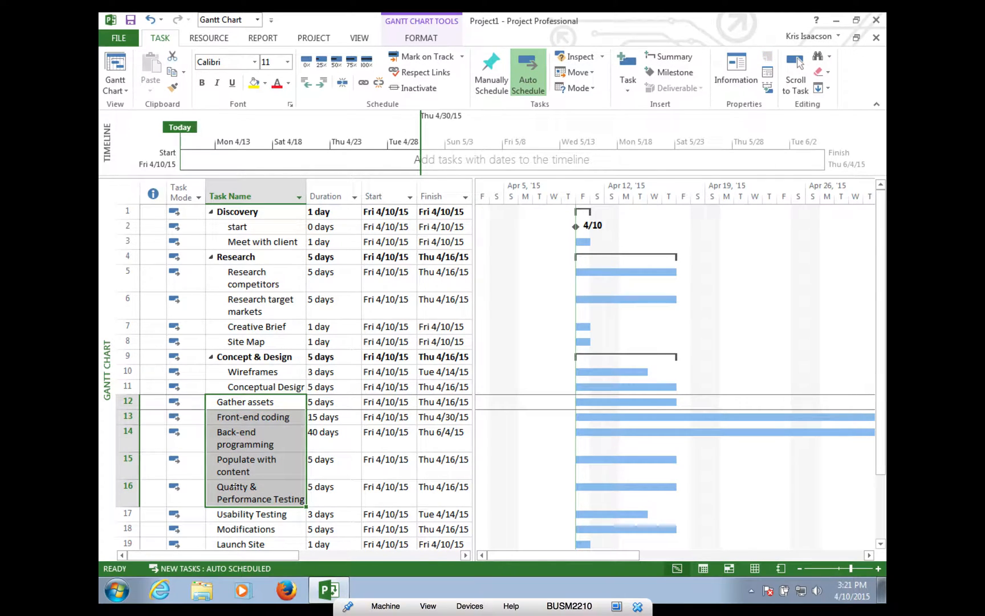
pyautogui.click(659, 59)
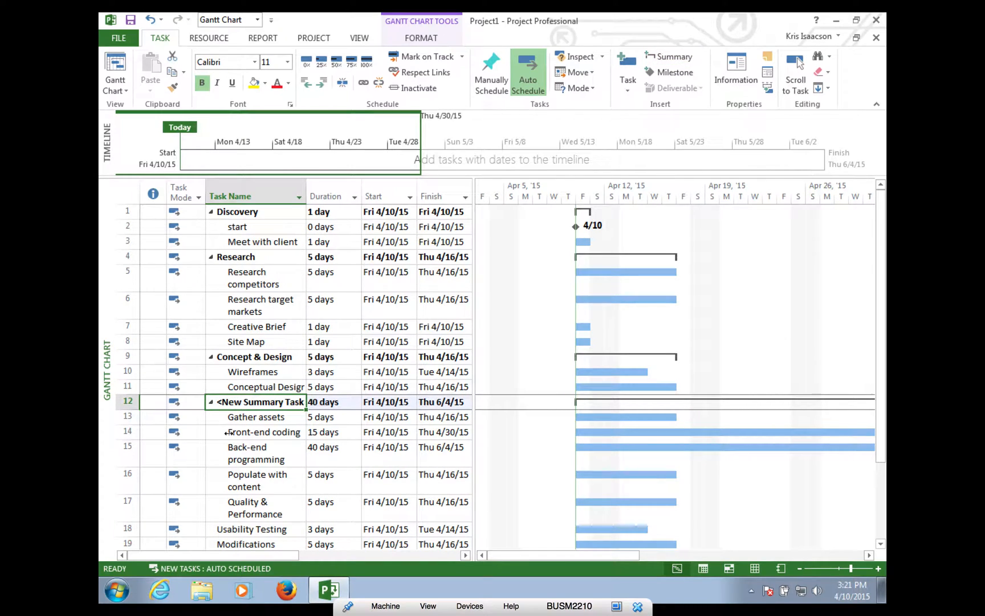
pyautogui.write('Build')
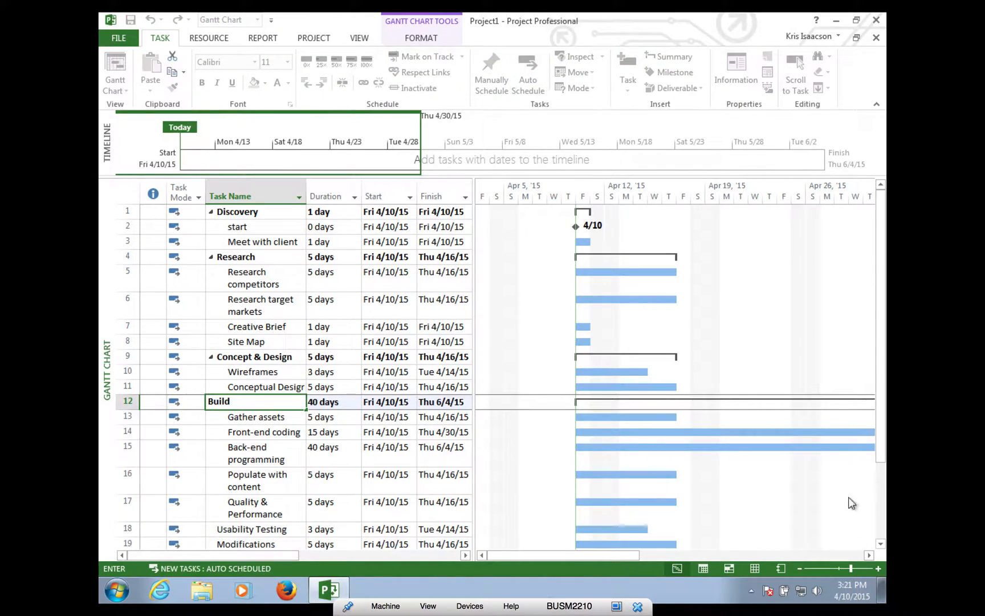
pyautogui.moveTo(881, 375); pyautogui.dragTo(880, 413)
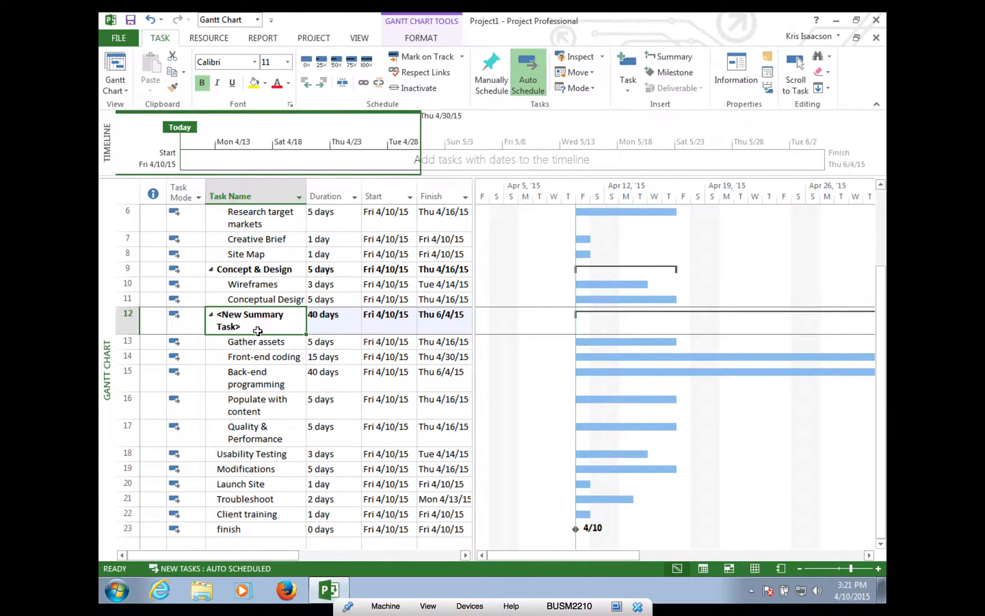
pyautogui.write('Build')
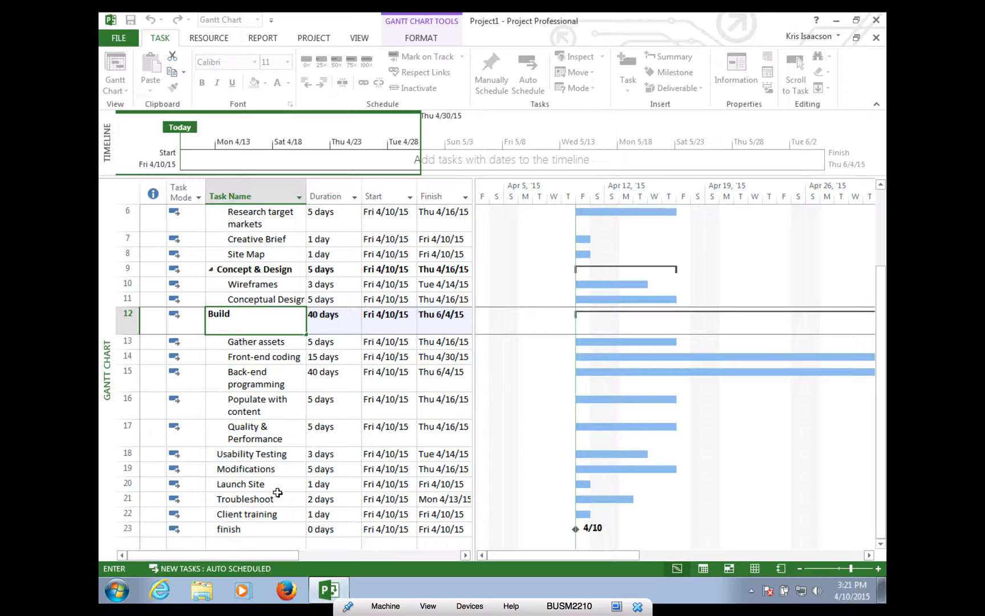
pyautogui.press('Return')
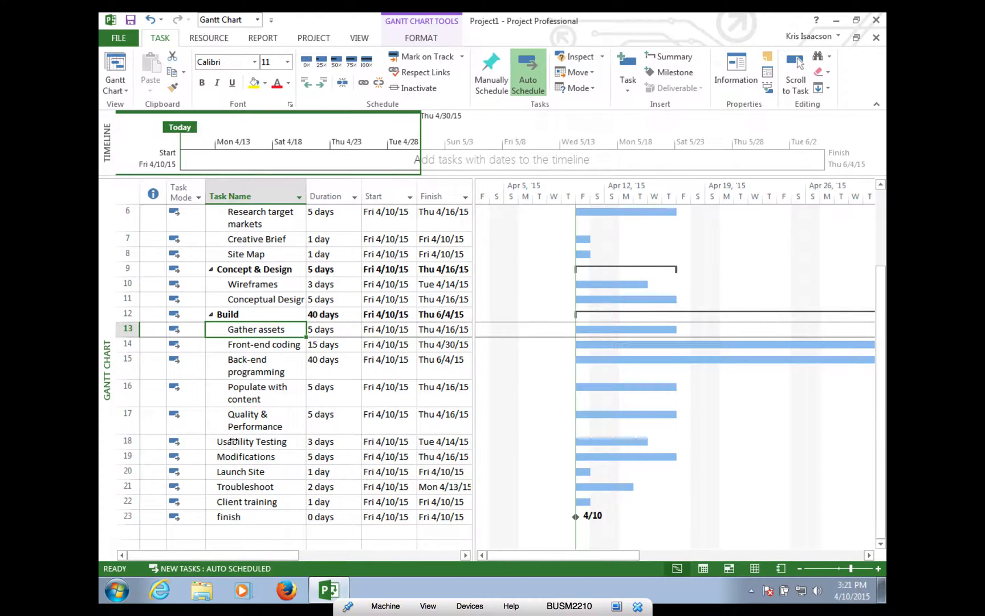
# - Group Usability Testing through Troubleshoot under a summary task named Launch
pyautogui.click(234, 441)
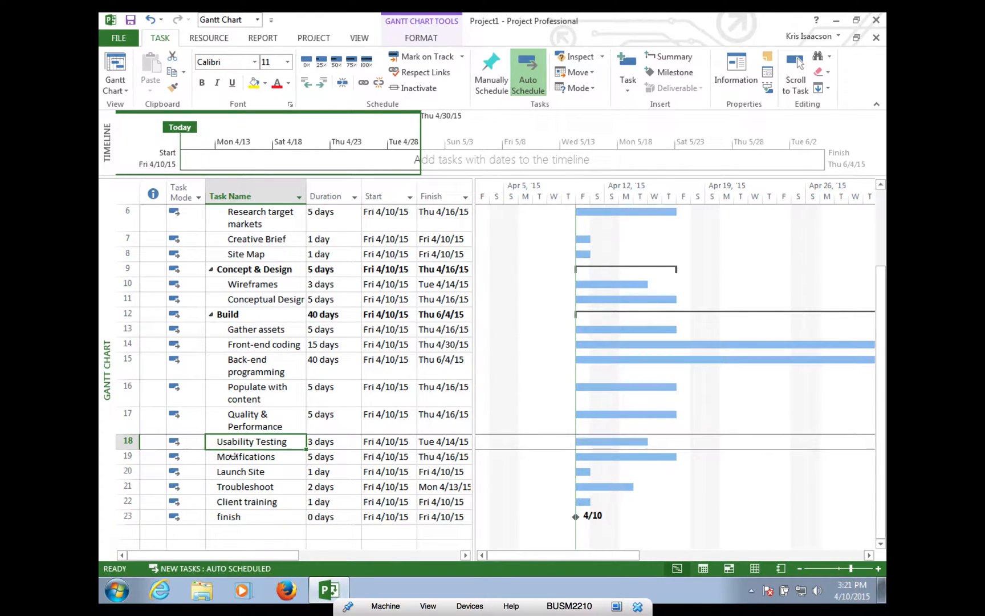
pyautogui.keyDown('shift'); pyautogui.click(230, 489); pyautogui.keyUp('shift')
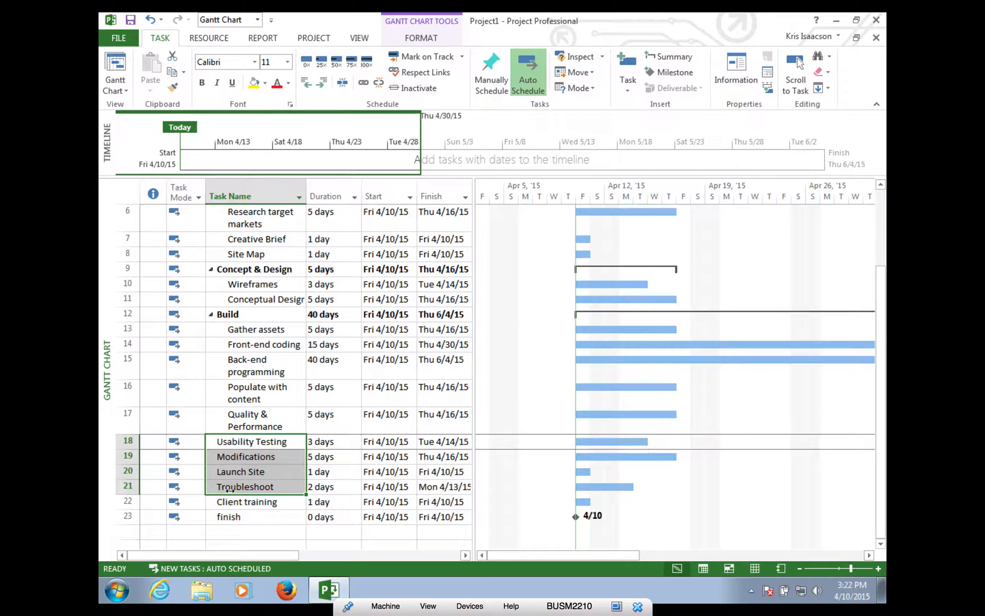
pyautogui.click(685, 59)
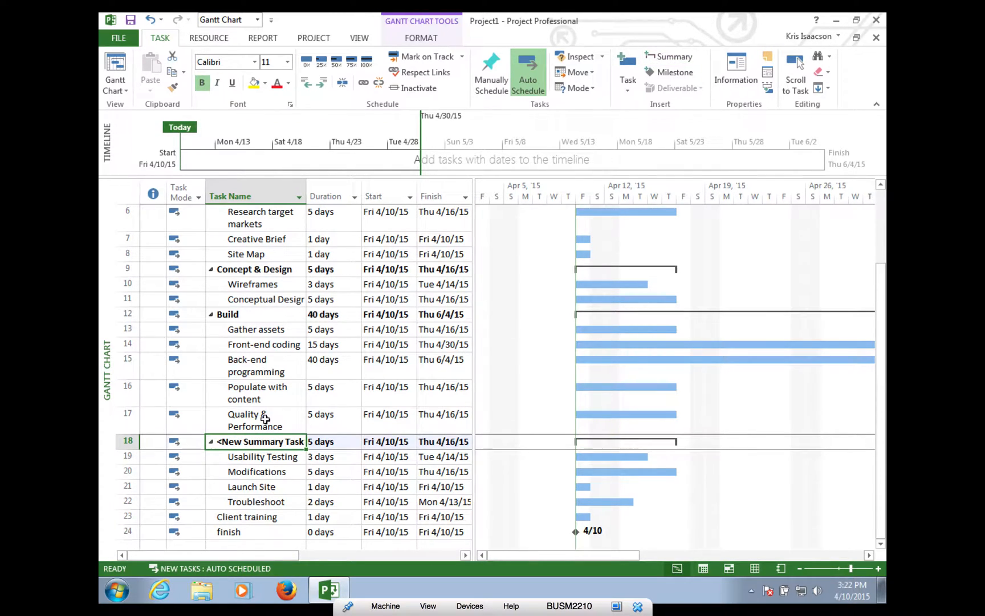
pyautogui.write('Launch')
pyautogui.press('BackSpace')
pyautogui.press('Return')
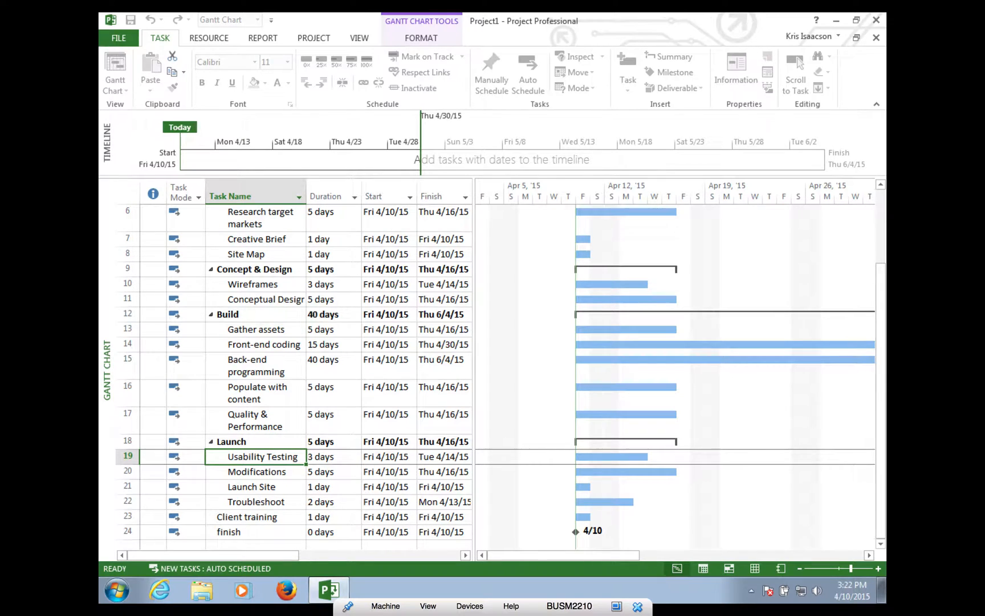
# - Put Client training and the finish milestone under a summary task named Wrap-up
pyautogui.click(234, 519)
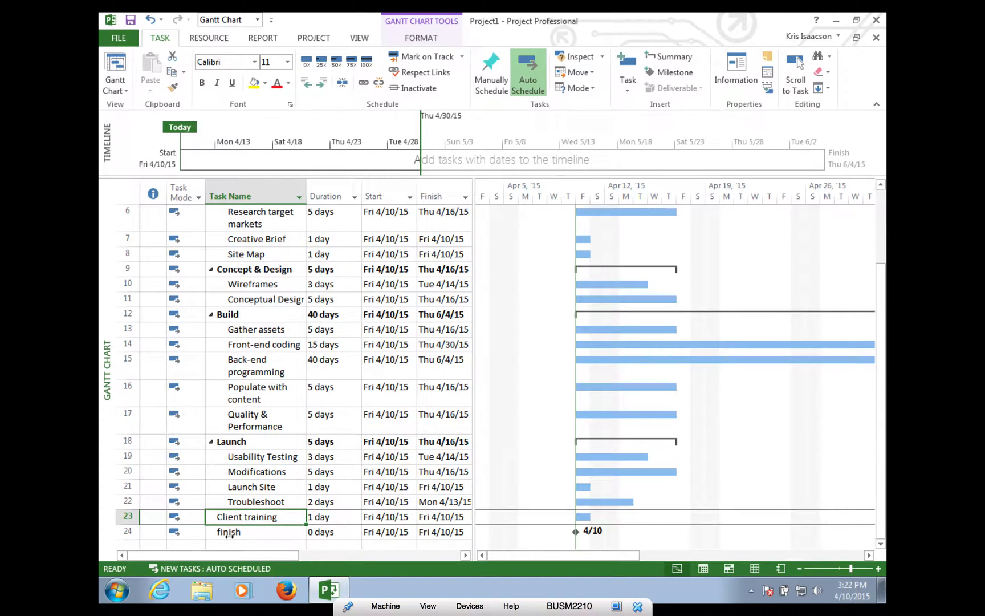
pyautogui.keyDown('shift'); pyautogui.click(228, 531); pyautogui.keyUp('shift')
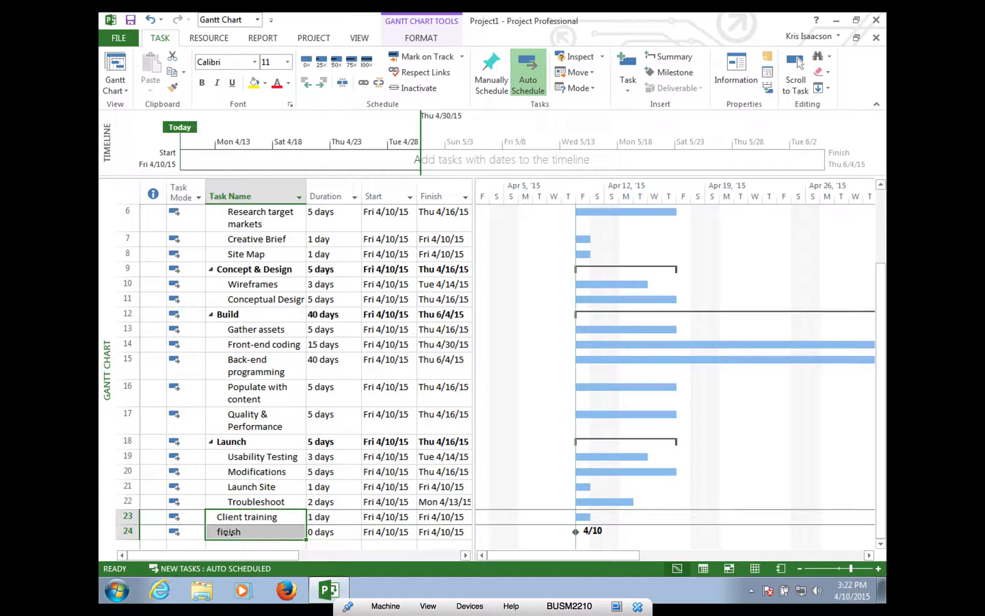
pyautogui.click(679, 57)
pyautogui.write('Wr')
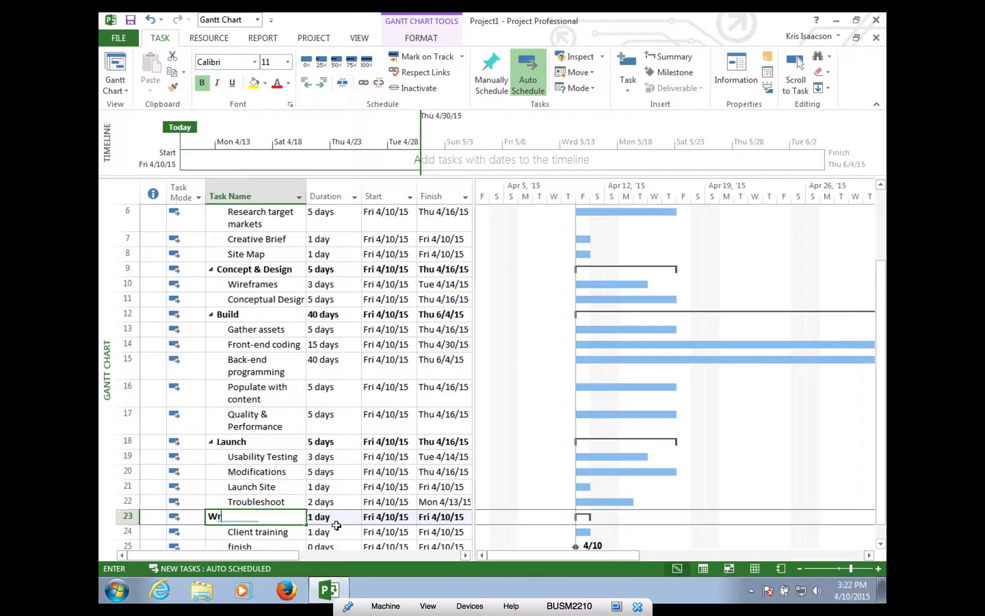
pyautogui.write('ap-up')
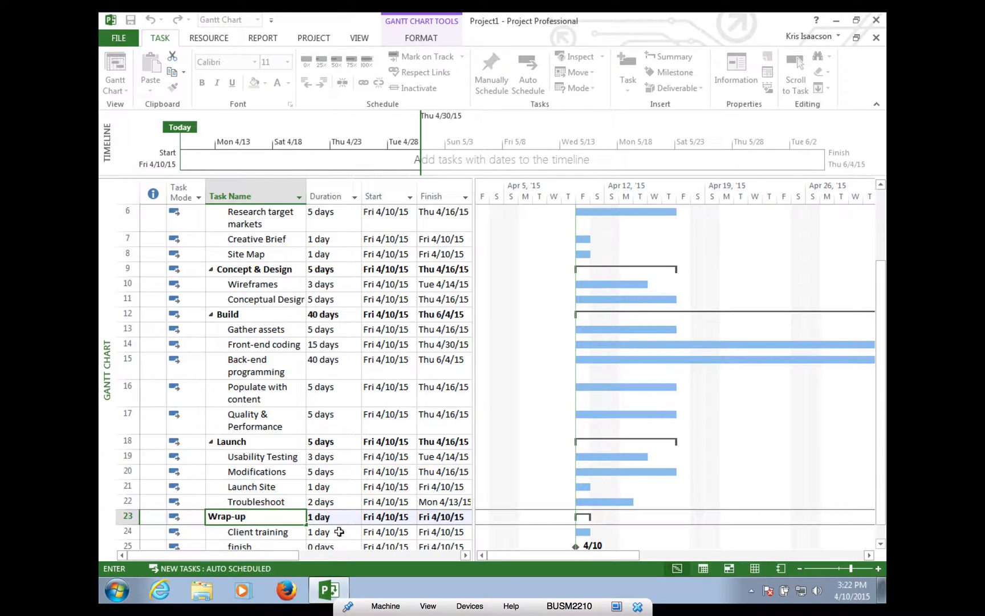
pyautogui.press('Return')
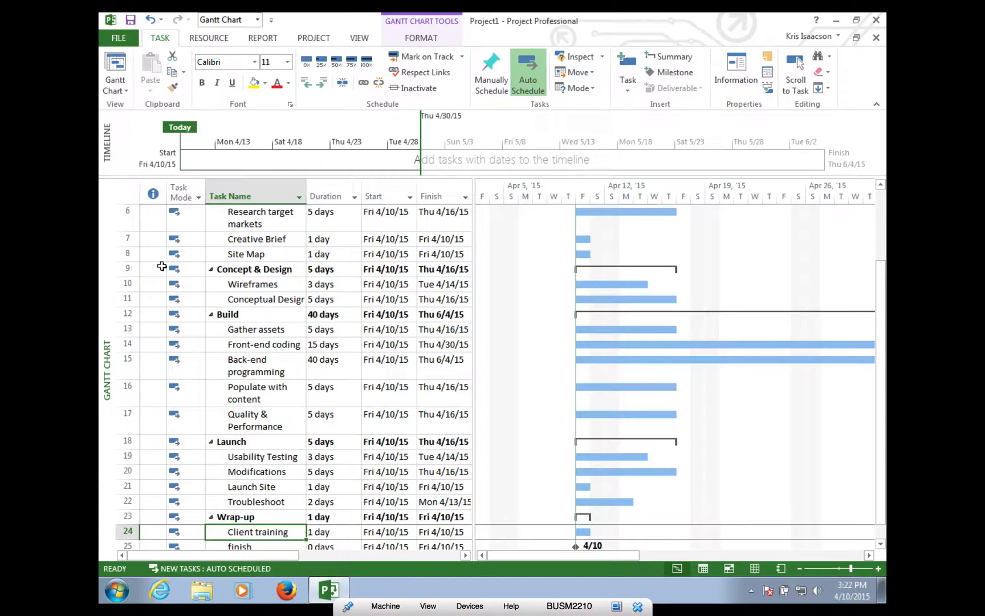
pyautogui.click(121, 272)
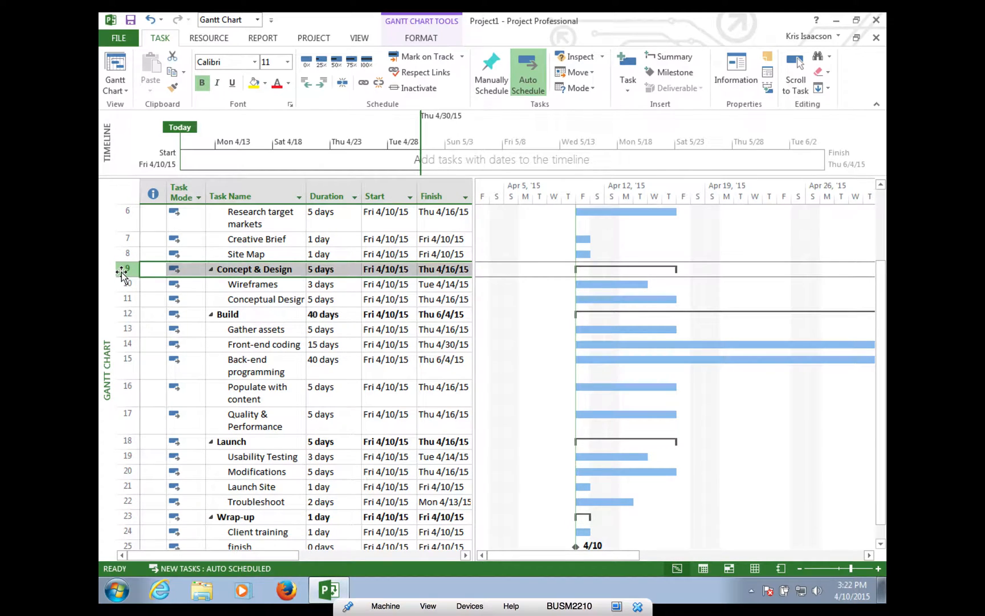
pyautogui.click(211, 270)
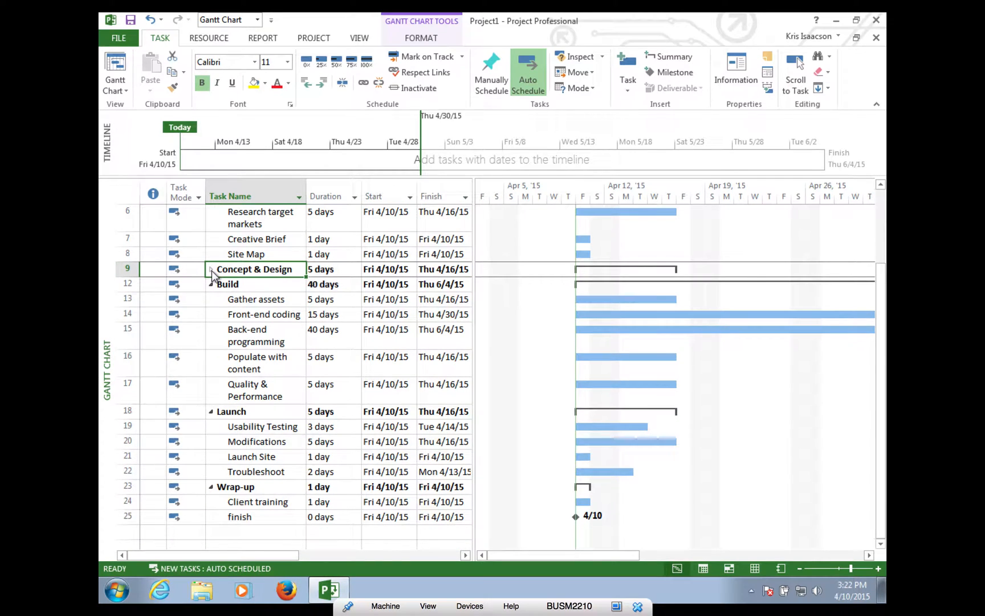
pyautogui.click(212, 270)
pyautogui.click(212, 270)
pyautogui.click(211, 270)
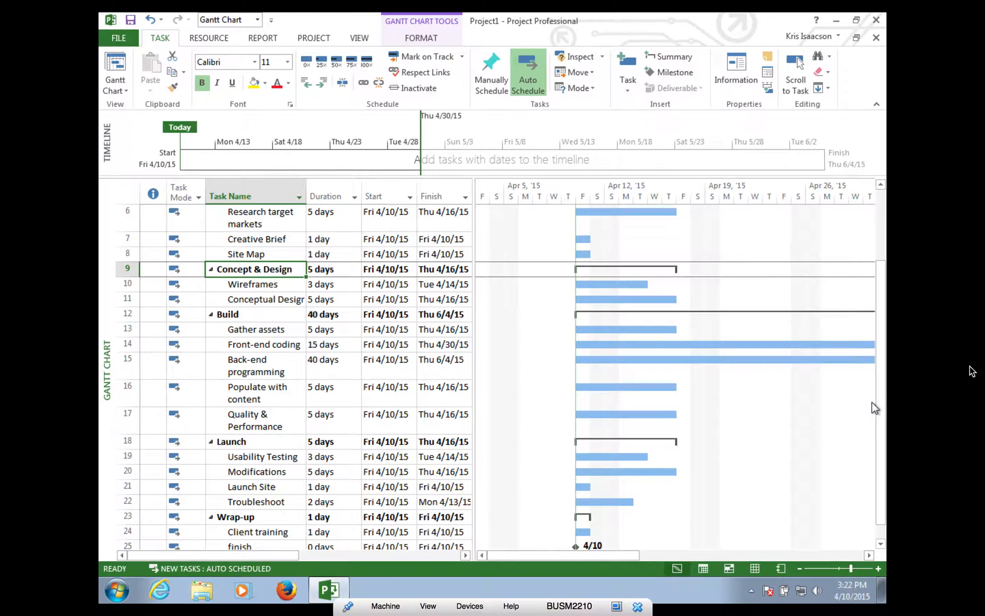
pyautogui.moveTo(882, 382); pyautogui.dragTo(882, 310)
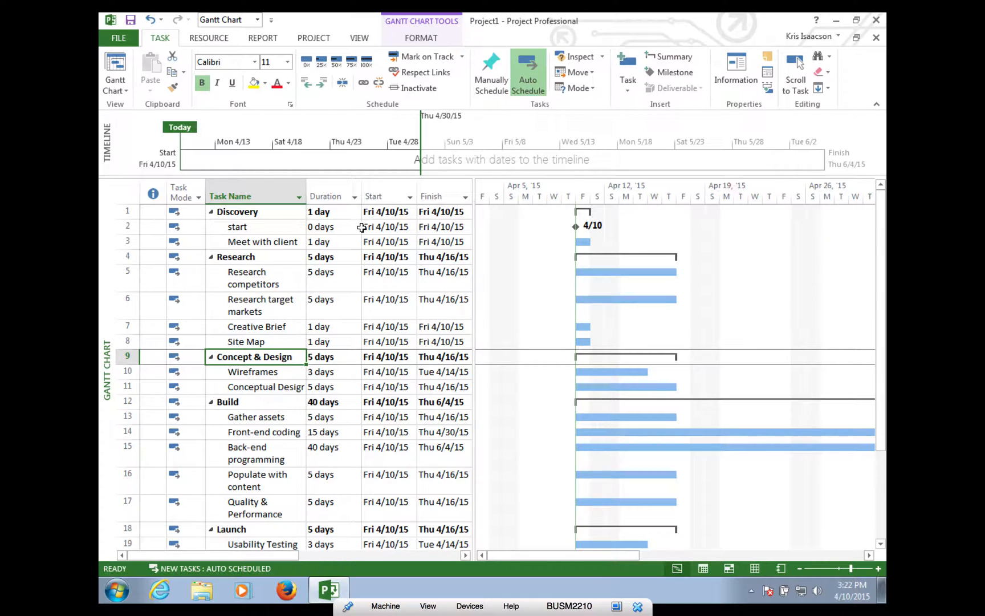
pyautogui.click(244, 227)
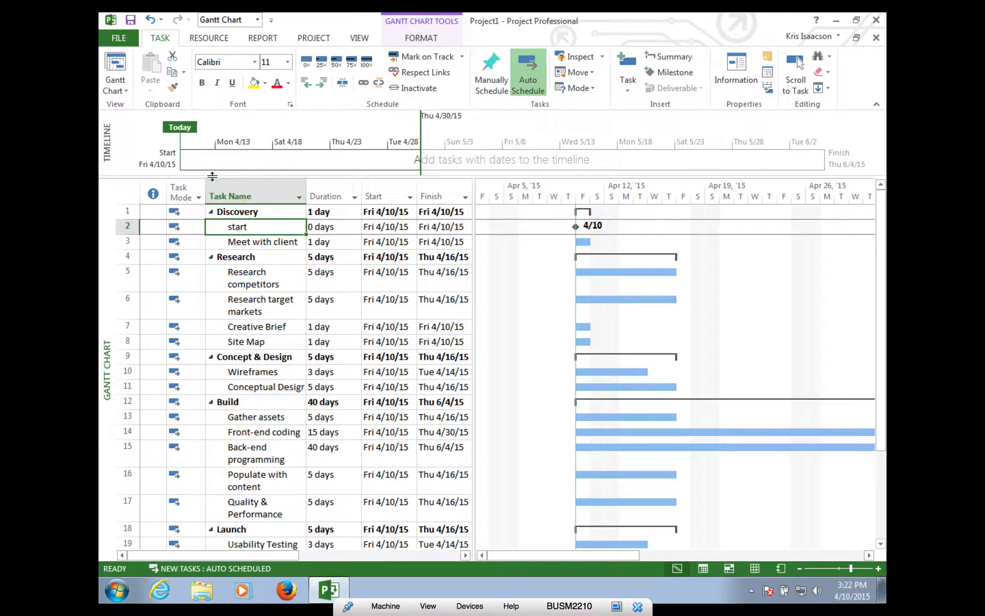
pyautogui.keyDown('shift'); pyautogui.click(240, 242); pyautogui.keyUp('shift')
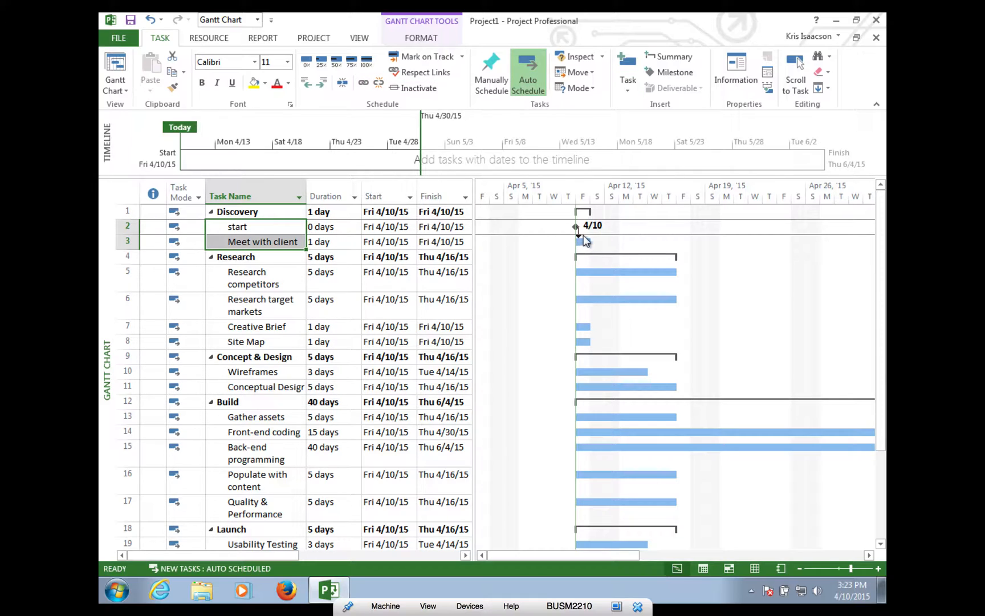
pyautogui.moveTo(579, 240)
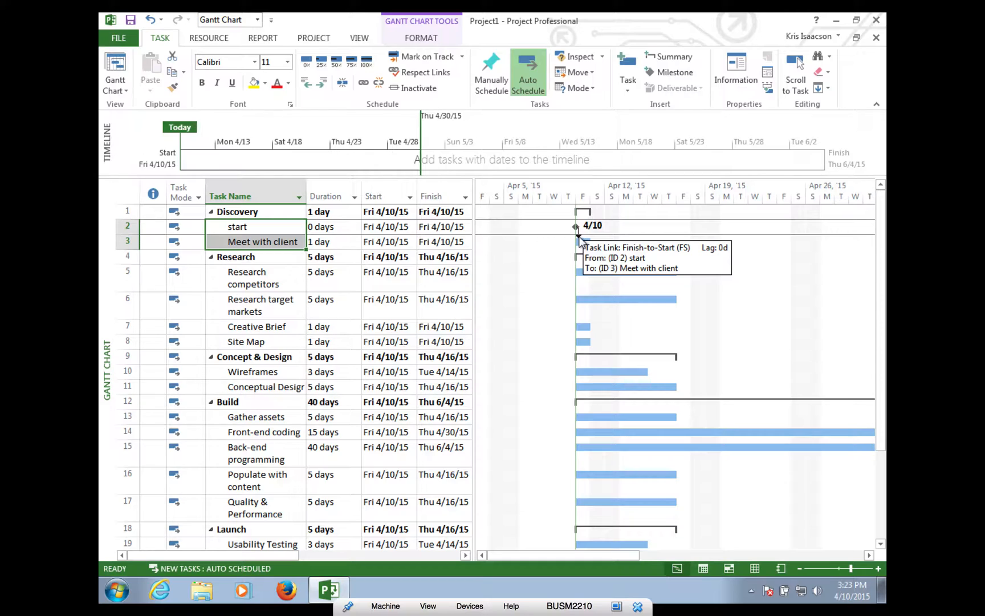
pyautogui.click(249, 242)
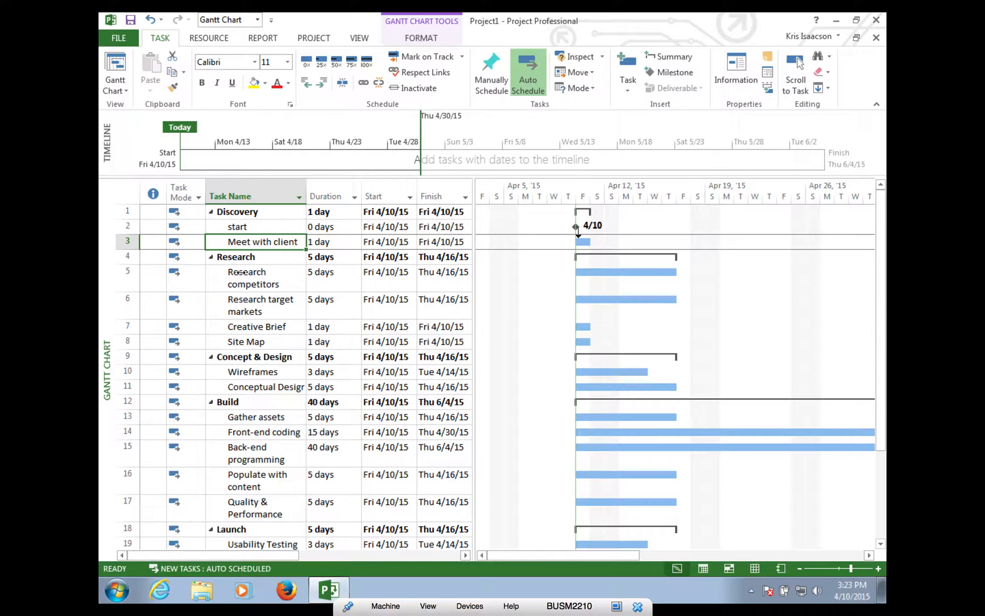
pyautogui.rightClick(242, 274)
pyautogui.click(225, 245)
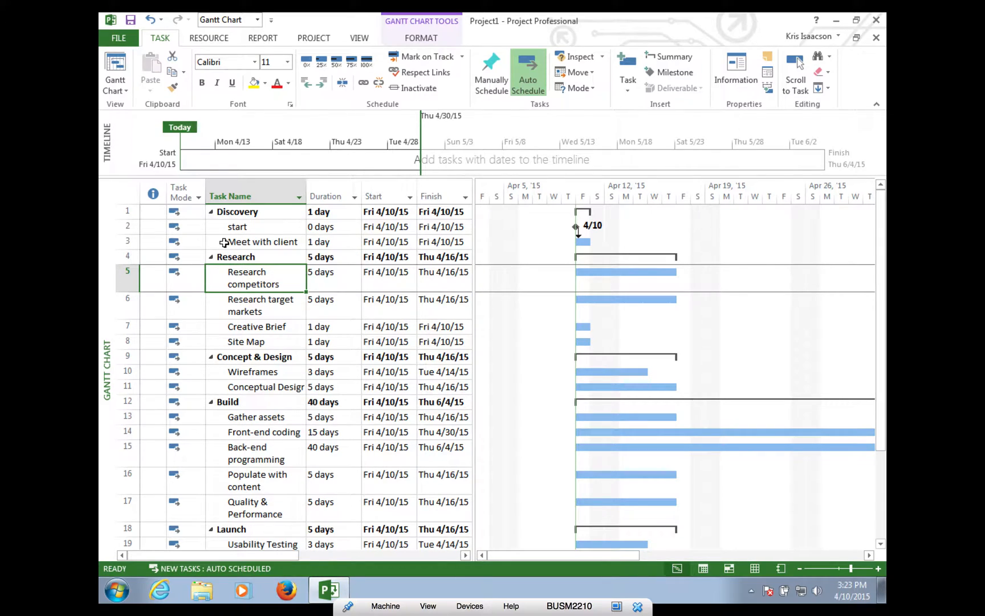
pyautogui.click(225, 243)
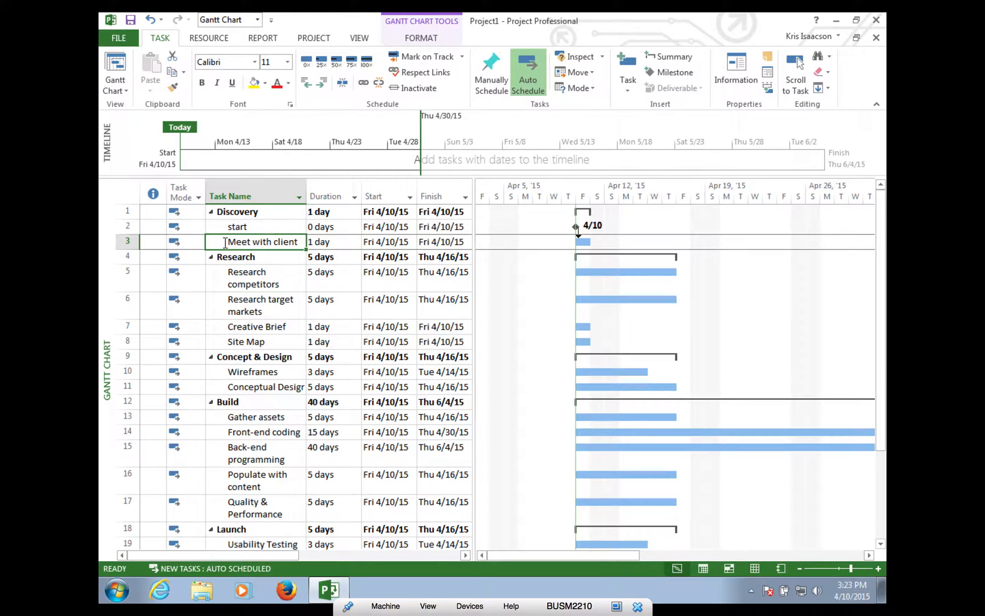
pyautogui.keyDown('ctrl'); pyautogui.click(225, 278); pyautogui.keyUp('ctrl')
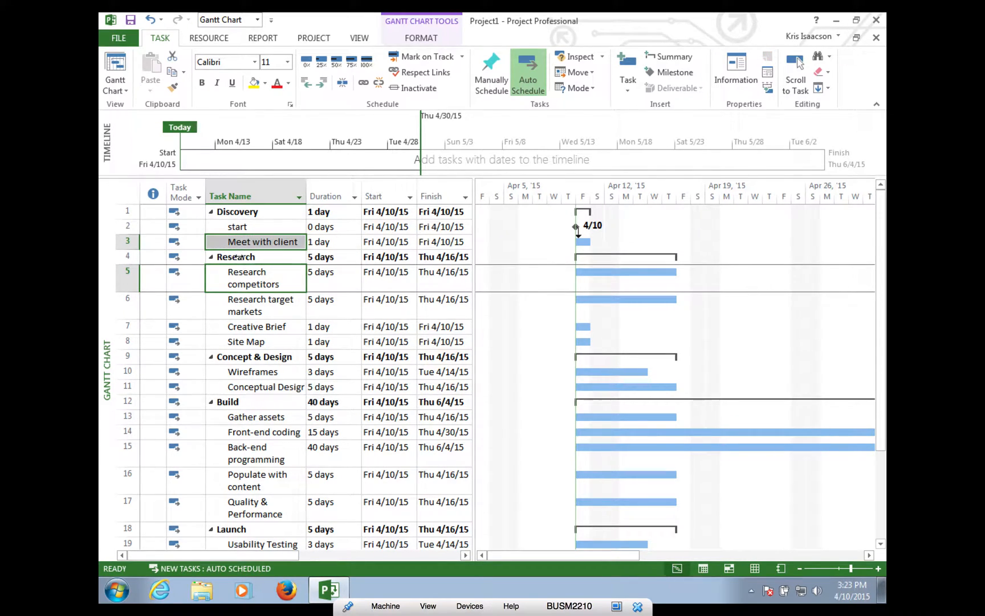
# - Link Meet with client, Research competitors, Research target markets, Creative Brief and Site Map in sequence
pyautogui.click(363, 82)
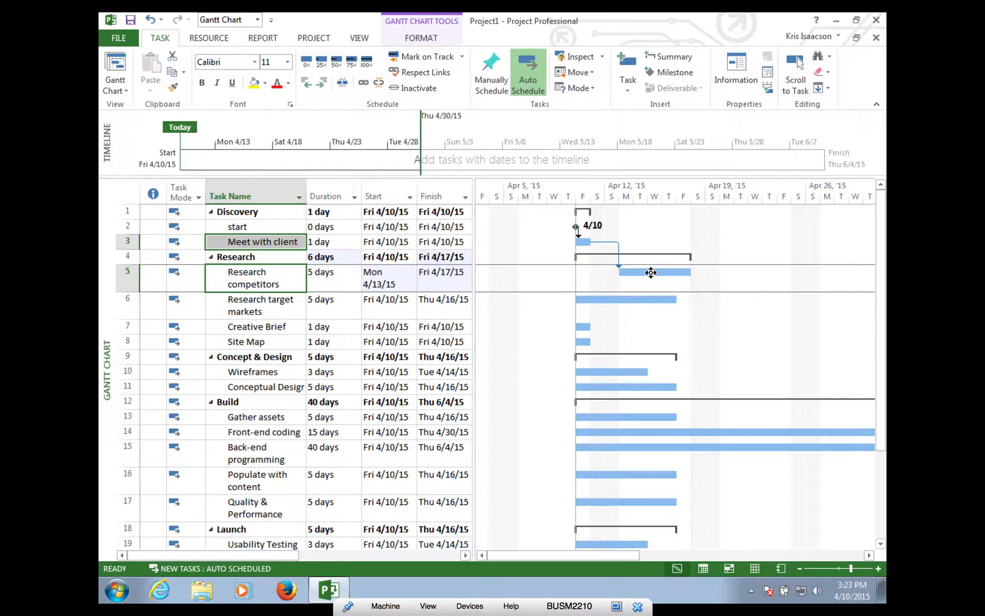
pyautogui.click(246, 285)
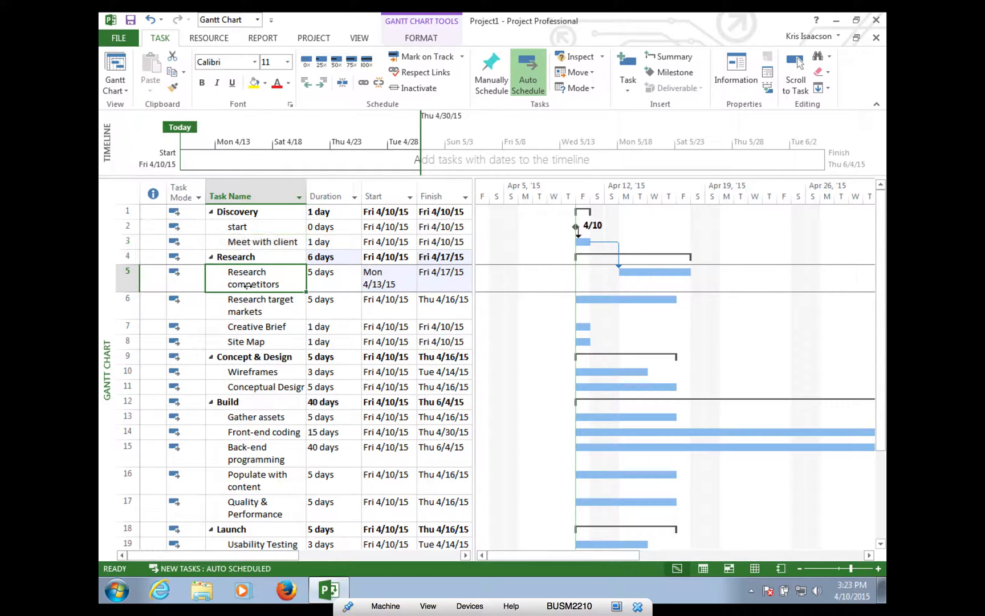
pyautogui.keyDown('ctrl'); pyautogui.click(253, 310); pyautogui.keyUp('ctrl')
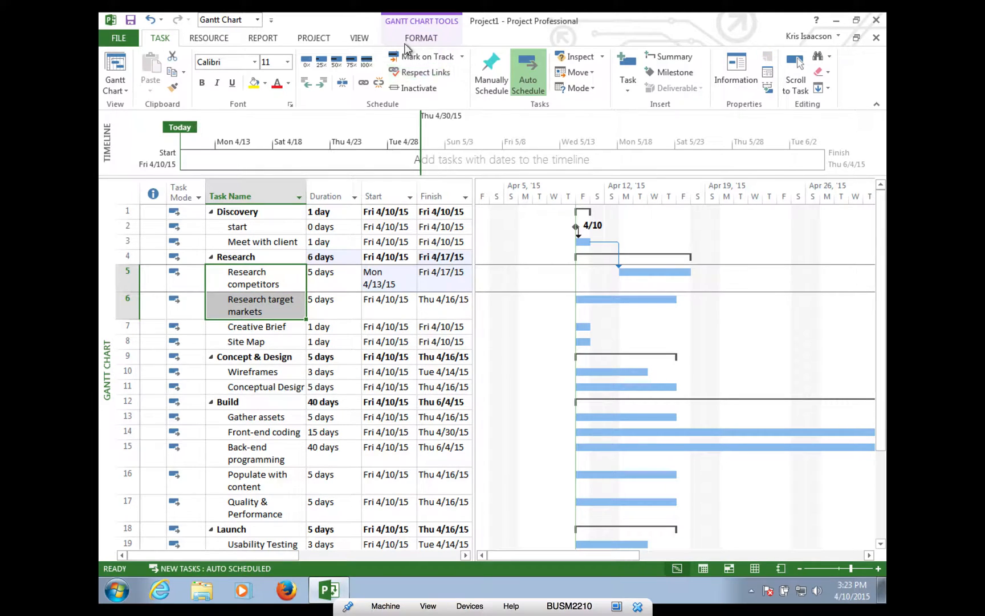
pyautogui.click(363, 85)
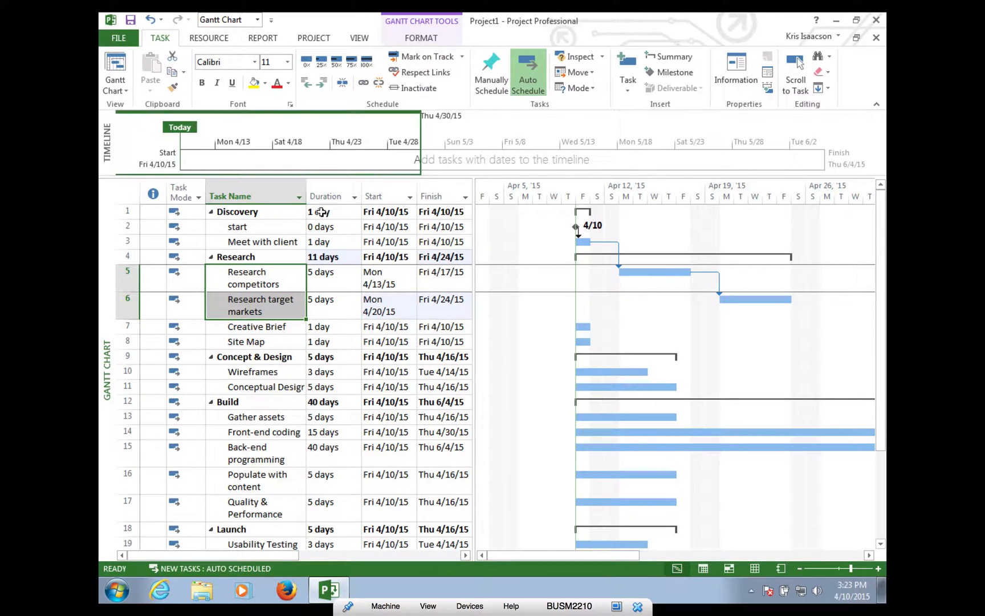
pyautogui.click(261, 311)
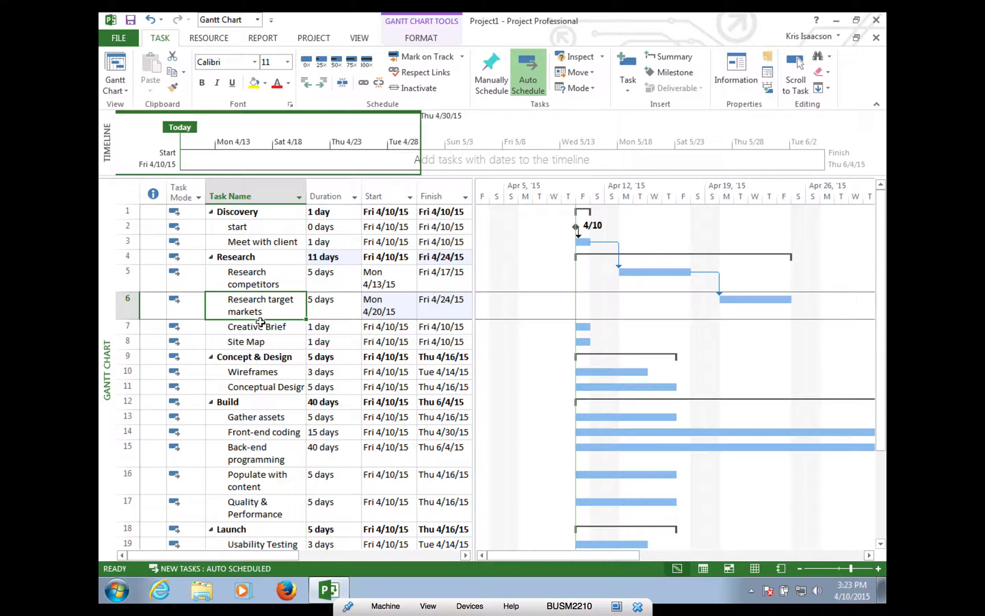
pyautogui.keyDown('shift'); pyautogui.click(259, 327); pyautogui.keyUp('shift')
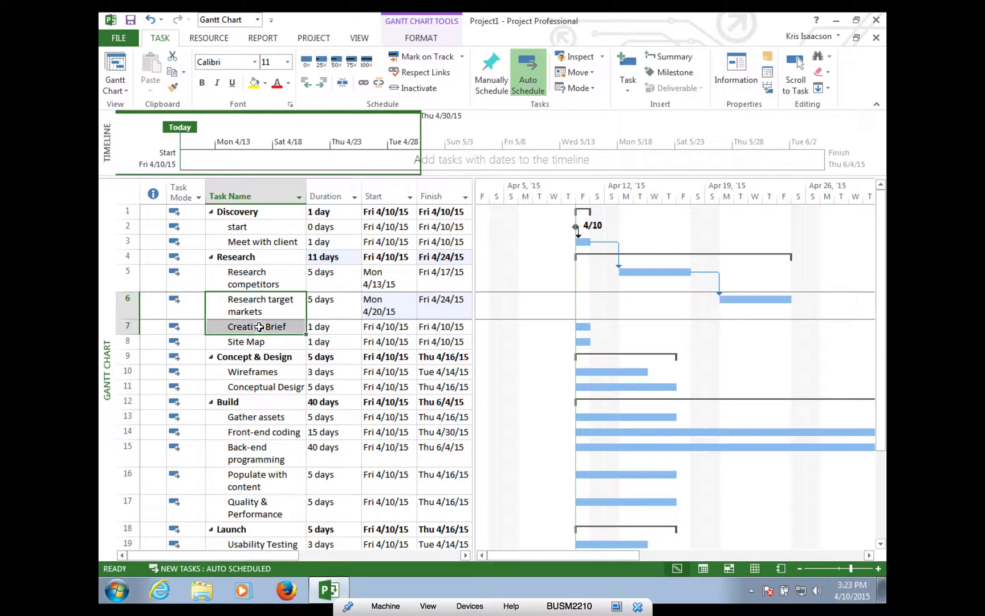
pyautogui.click(363, 83)
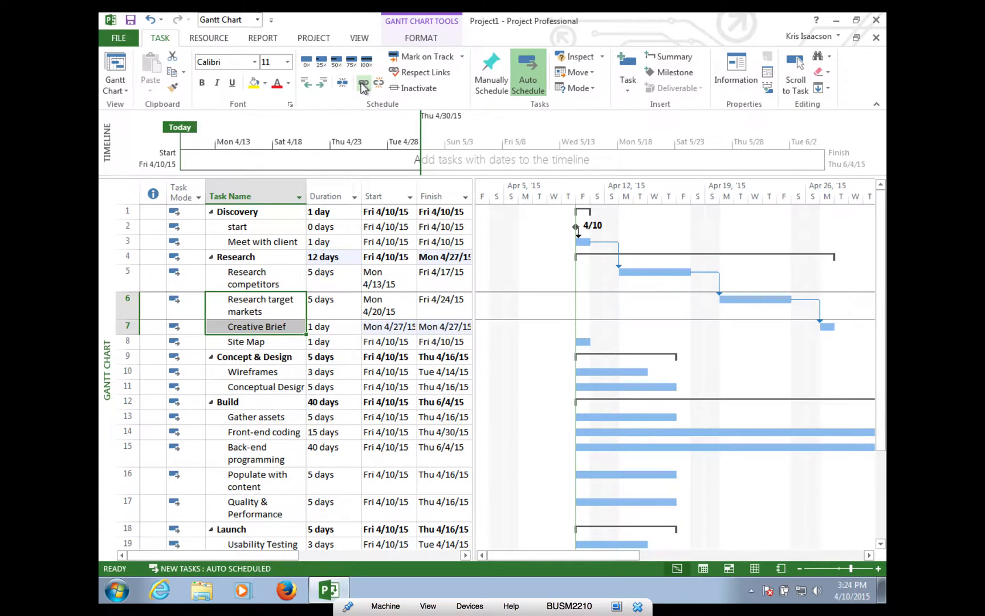
pyautogui.click(267, 328)
pyautogui.keyDown('shift'); pyautogui.click(264, 340); pyautogui.keyUp('shift')
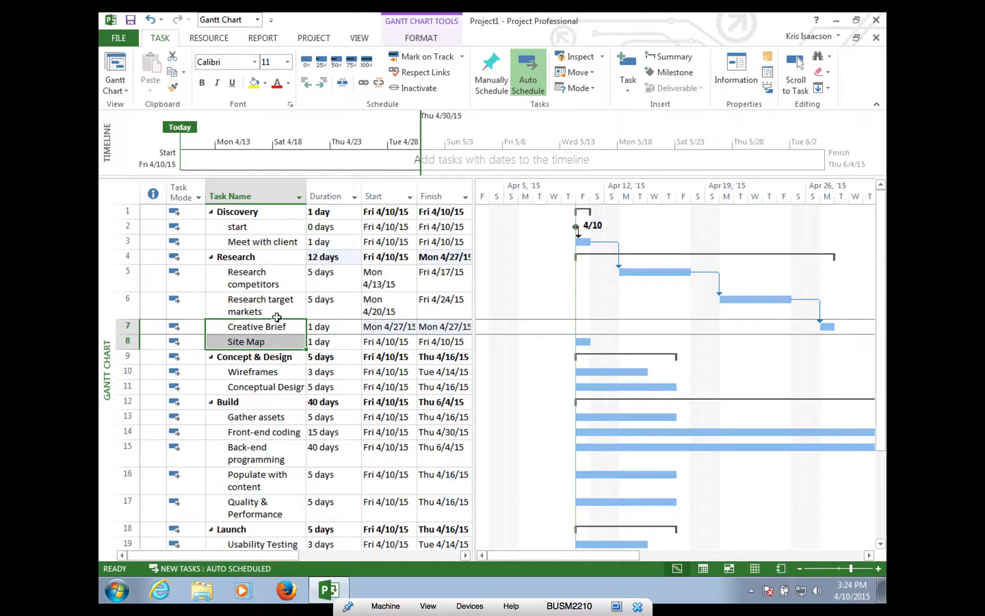
pyautogui.click(363, 83)
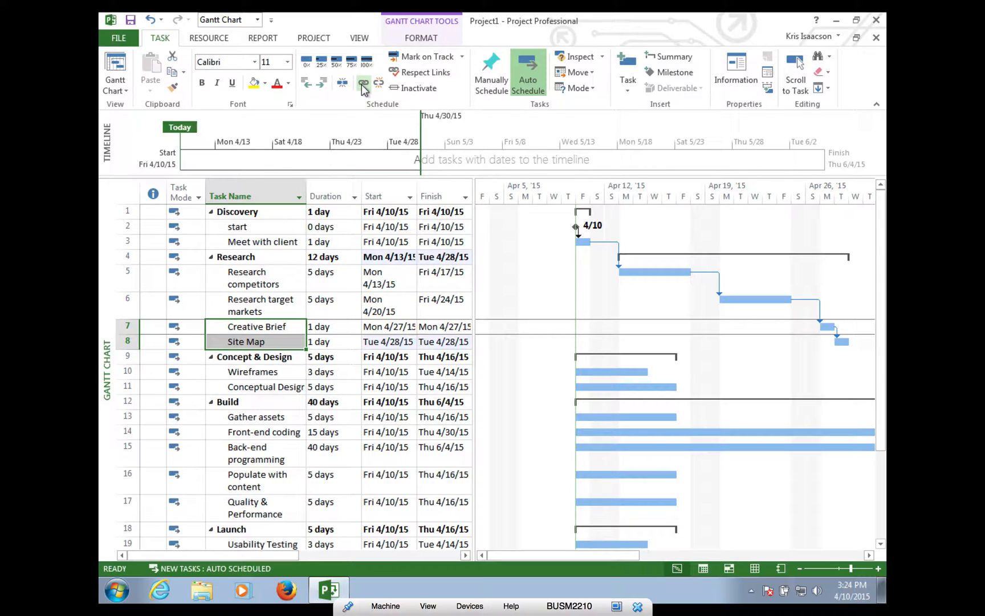
# - Link Site Map to Wireframes, Wireframes to Conceptual Design, and Conceptual Design to Gather assets
pyautogui.click(245, 343)
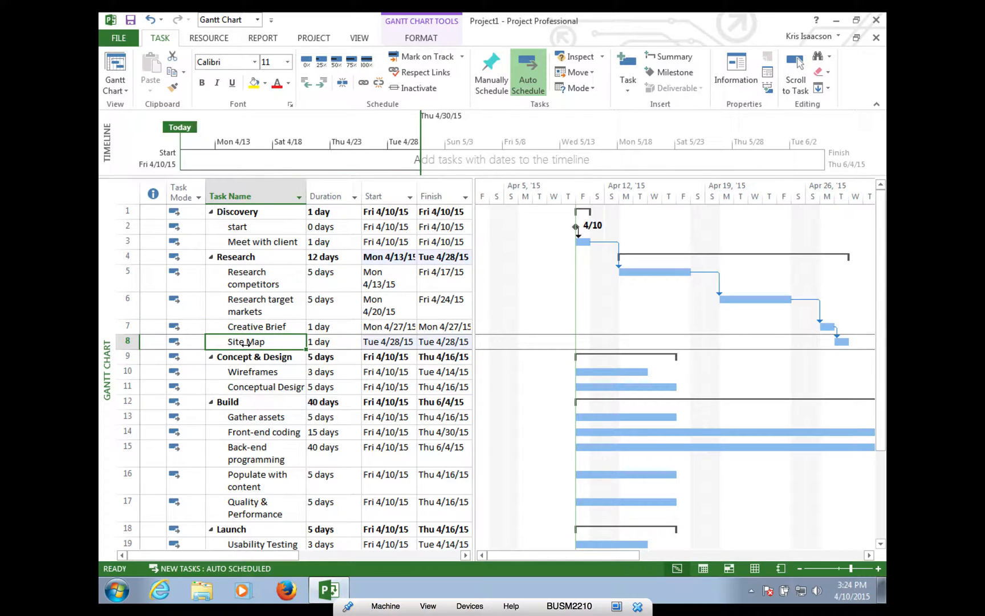
pyautogui.keyDown('ctrl'); pyautogui.click(257, 375); pyautogui.keyUp('ctrl')
pyautogui.click(364, 83)
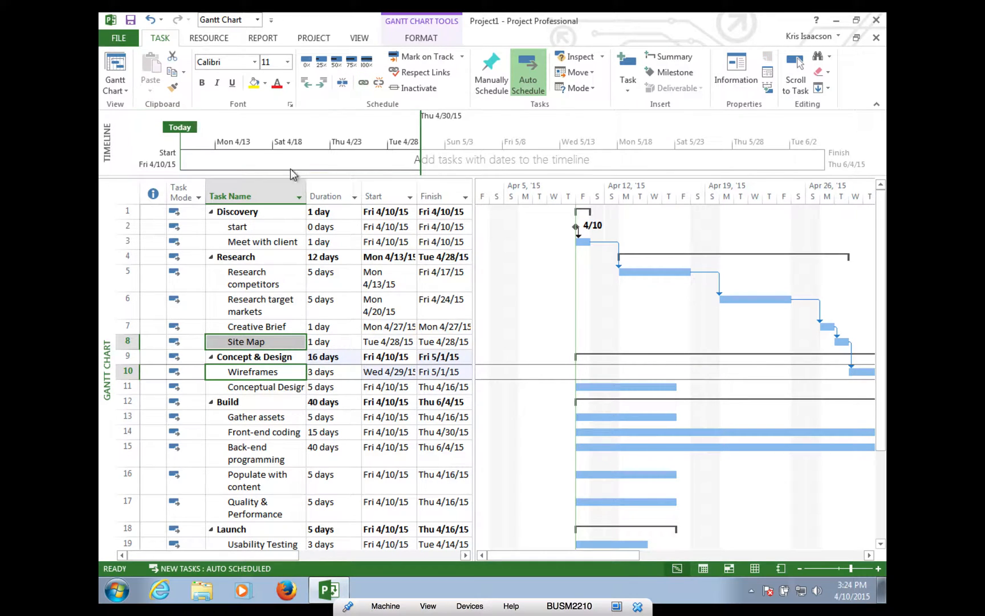
pyautogui.click(275, 375)
pyautogui.moveTo(276, 375); pyautogui.dragTo(271, 388)
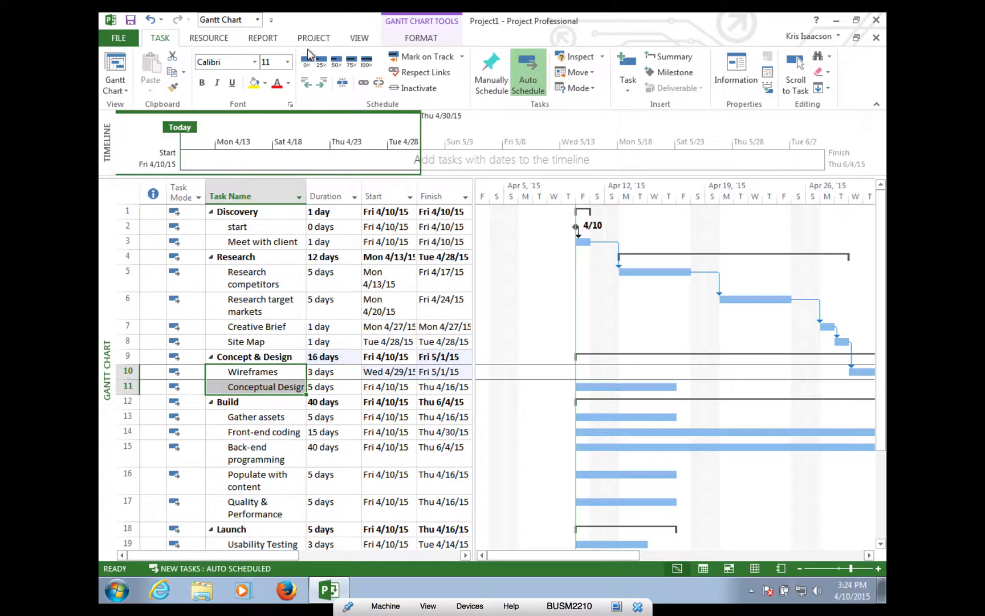
pyautogui.click(362, 85)
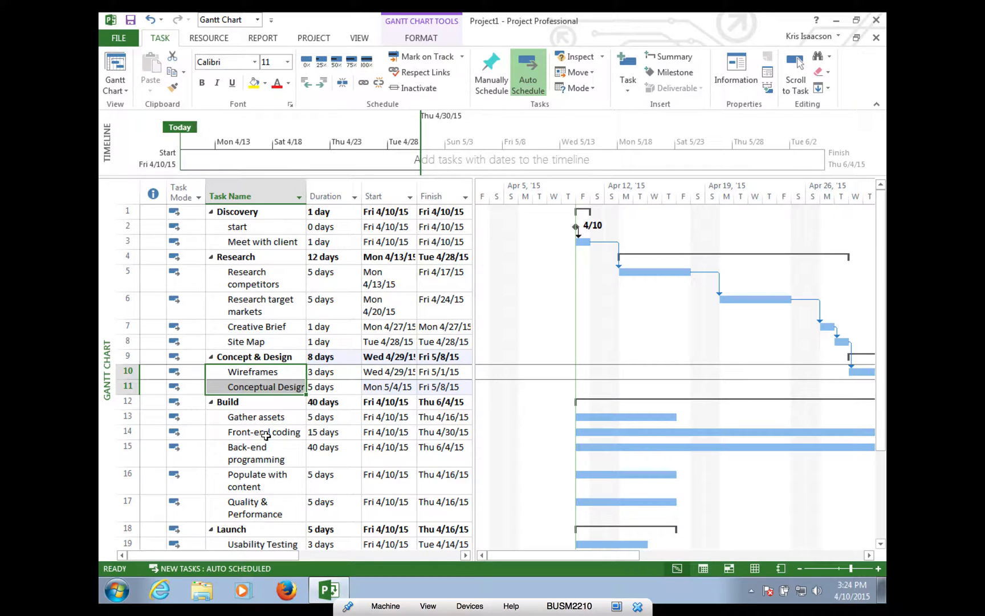
pyautogui.click(266, 386)
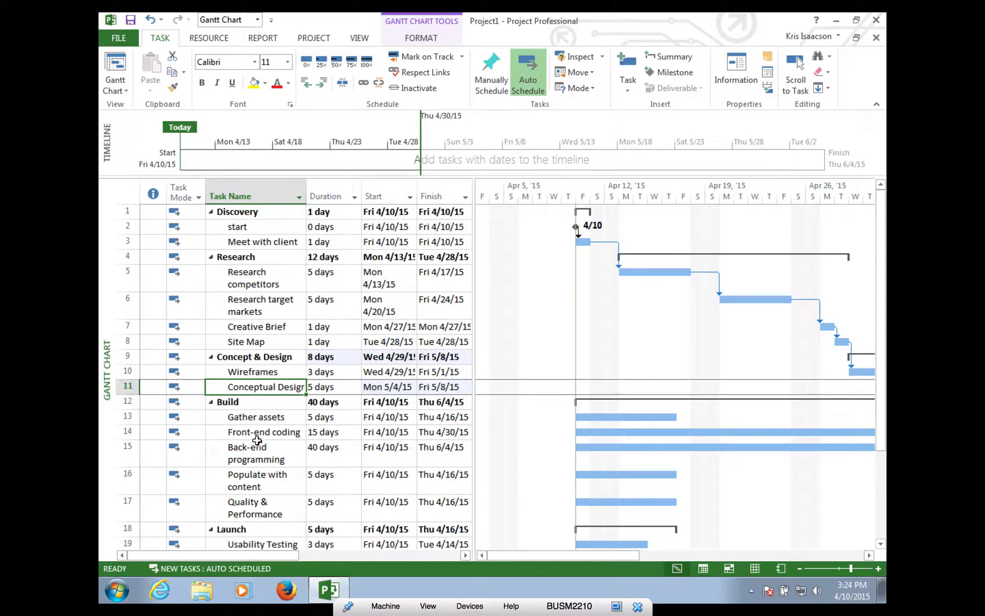
pyautogui.keyDown('ctrl'); pyautogui.click(256, 420); pyautogui.keyUp('ctrl')
pyautogui.click(363, 84)
# - Chain Gather assets, Front-end coding, Back-end programming, Populate with content and Quality & Performance end to end
pyautogui.click(268, 416)
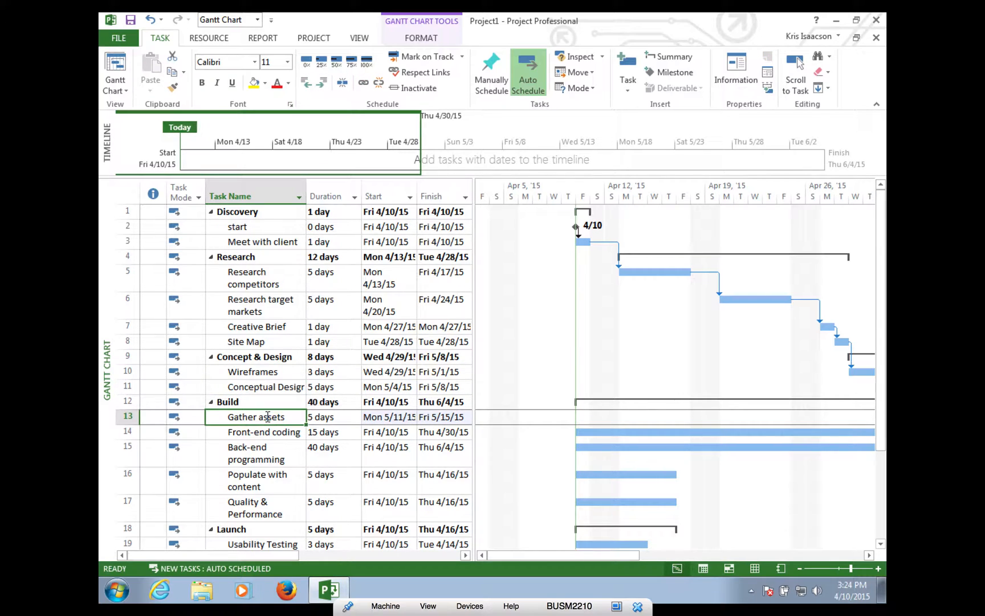
pyautogui.keyDown('ctrl'); pyautogui.click(264, 432); pyautogui.keyUp('ctrl')
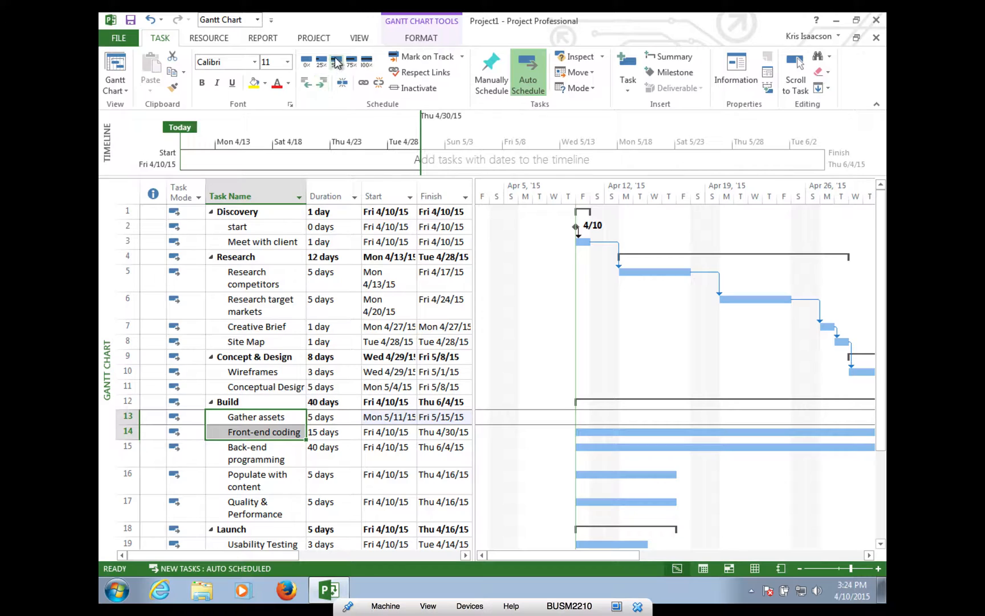
pyautogui.click(365, 86)
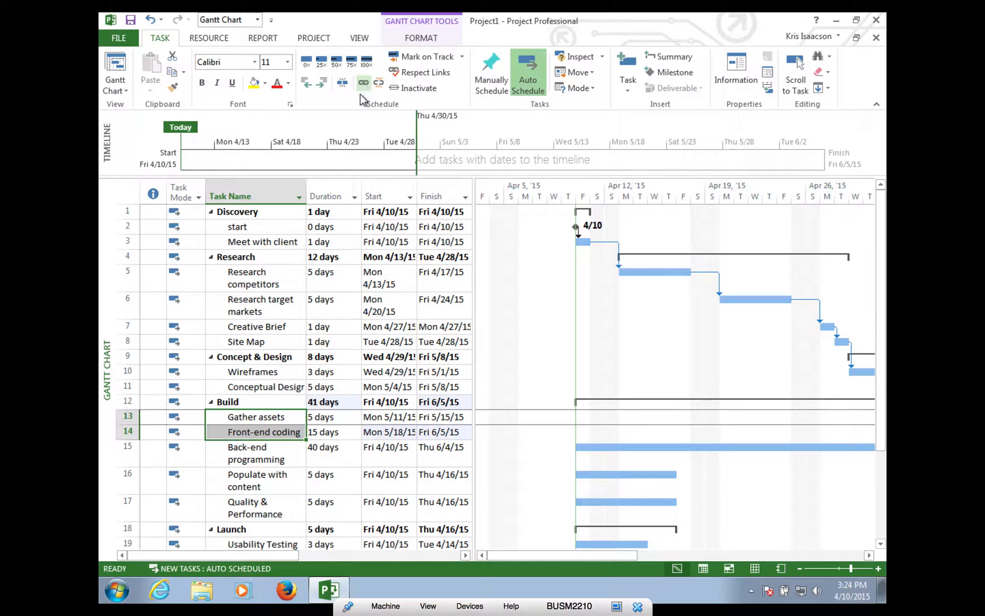
pyautogui.click(271, 431)
pyautogui.keyDown('ctrl'); pyautogui.click(264, 459); pyautogui.keyUp('ctrl')
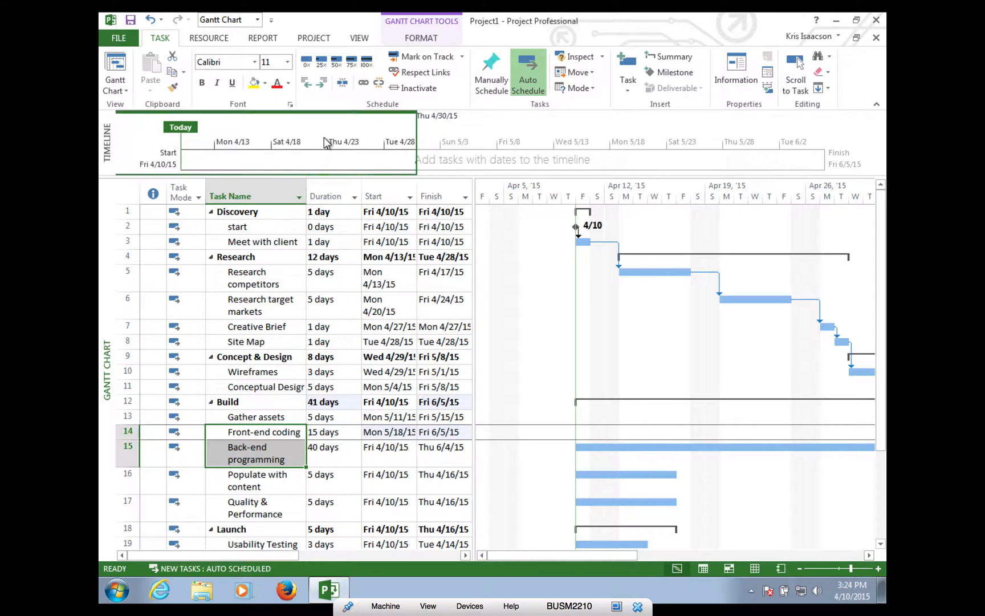
pyautogui.click(365, 83)
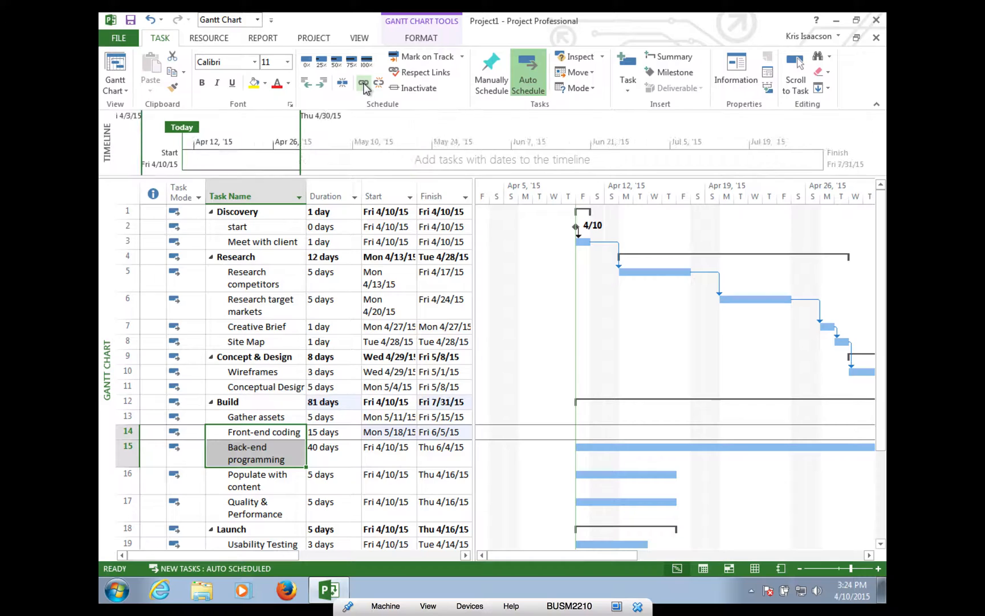
pyautogui.click(277, 454)
pyautogui.keyDown('ctrl'); pyautogui.click(269, 482); pyautogui.keyUp('ctrl')
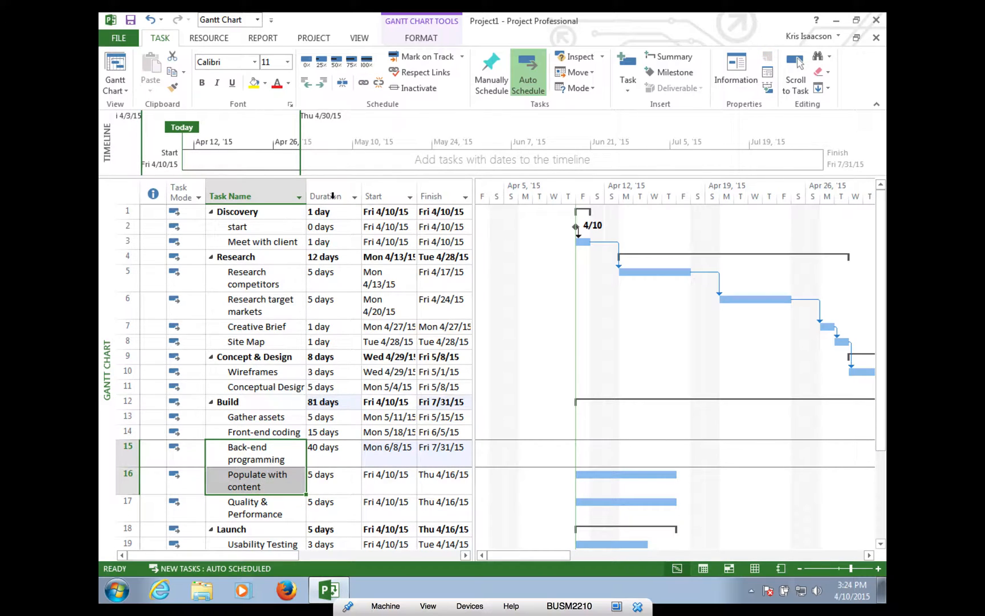
pyautogui.click(364, 84)
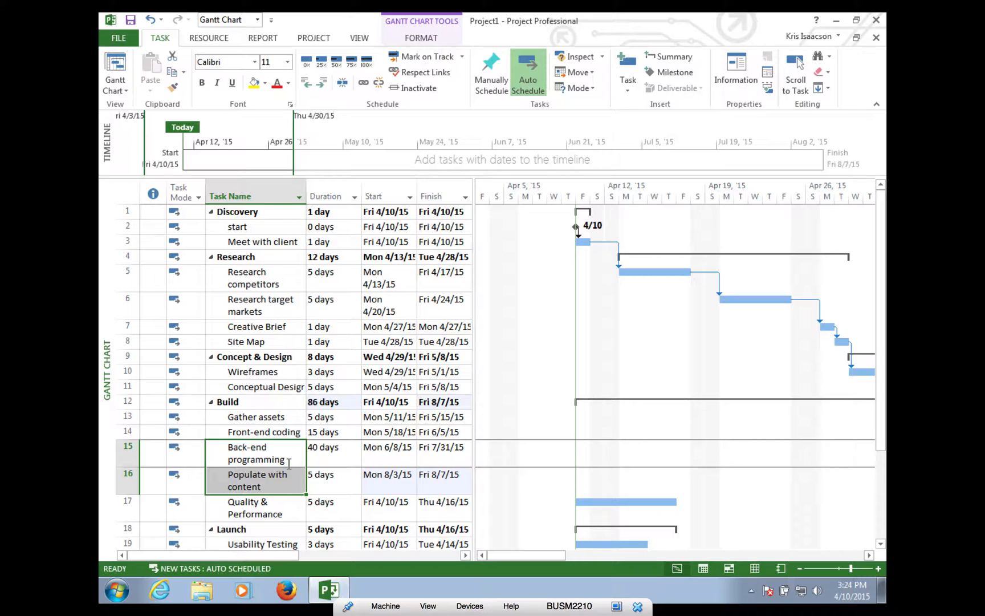
pyautogui.click(272, 481)
pyautogui.keyDown('ctrl'); pyautogui.click(257, 506); pyautogui.keyUp('ctrl')
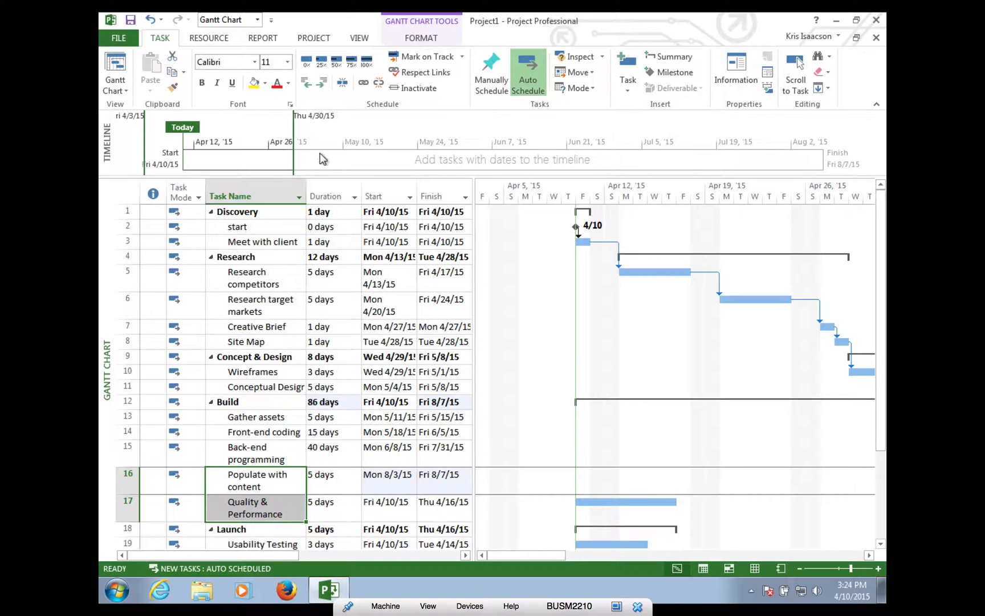
pyautogui.click(362, 84)
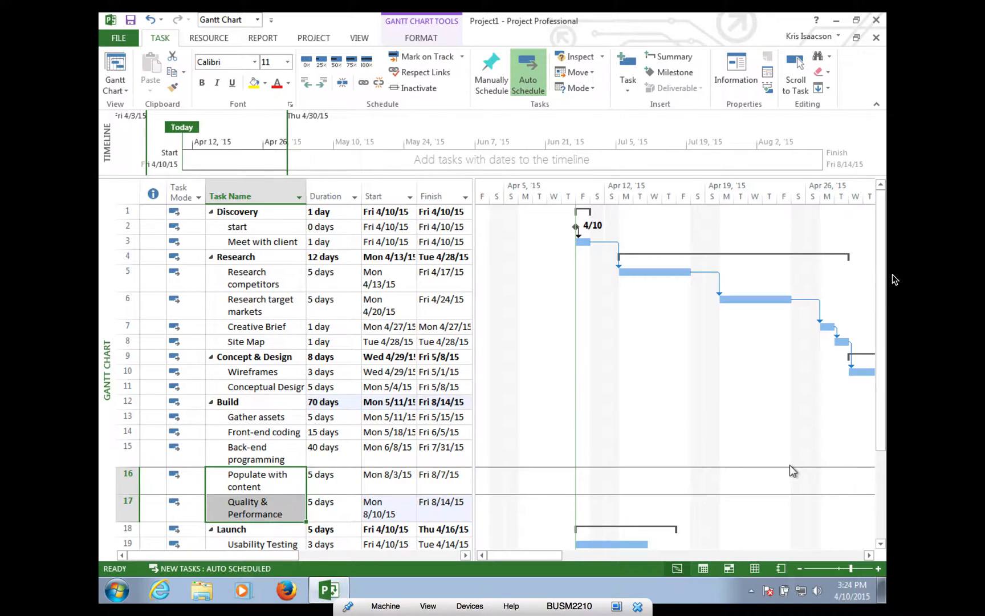
# - Link Quality & Performance to Usability Testing, then Modifications, then Launch Site
pyautogui.moveTo(881, 292); pyautogui.dragTo(881, 365)
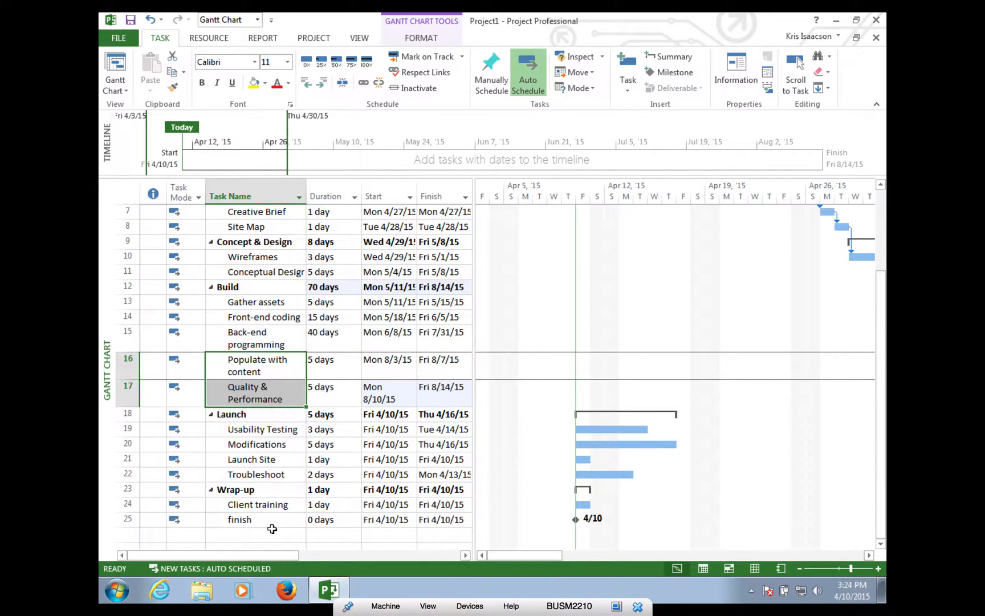
pyautogui.click(233, 399)
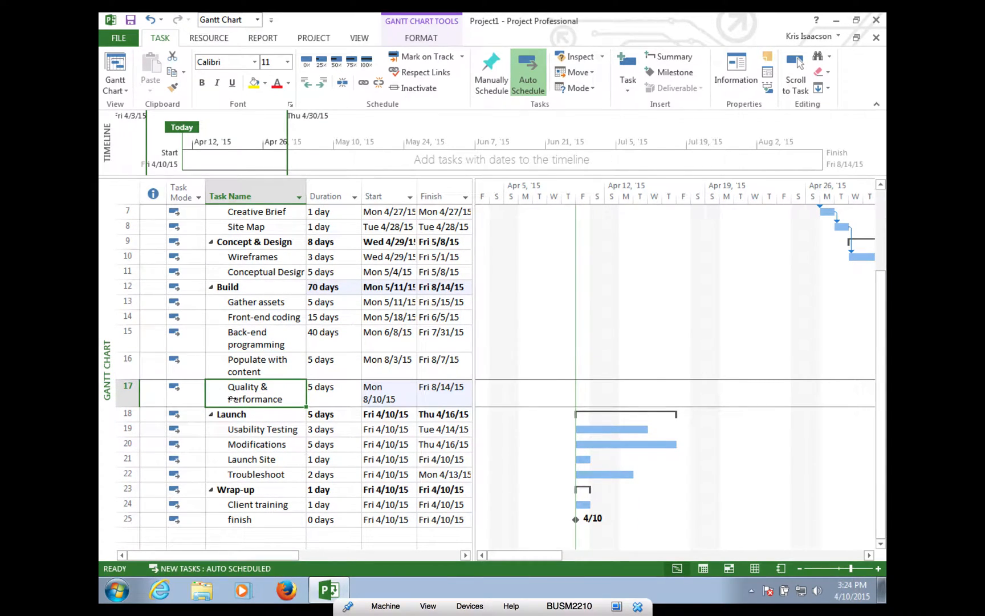
pyautogui.keyDown('ctrl'); pyautogui.click(236, 430); pyautogui.keyUp('ctrl')
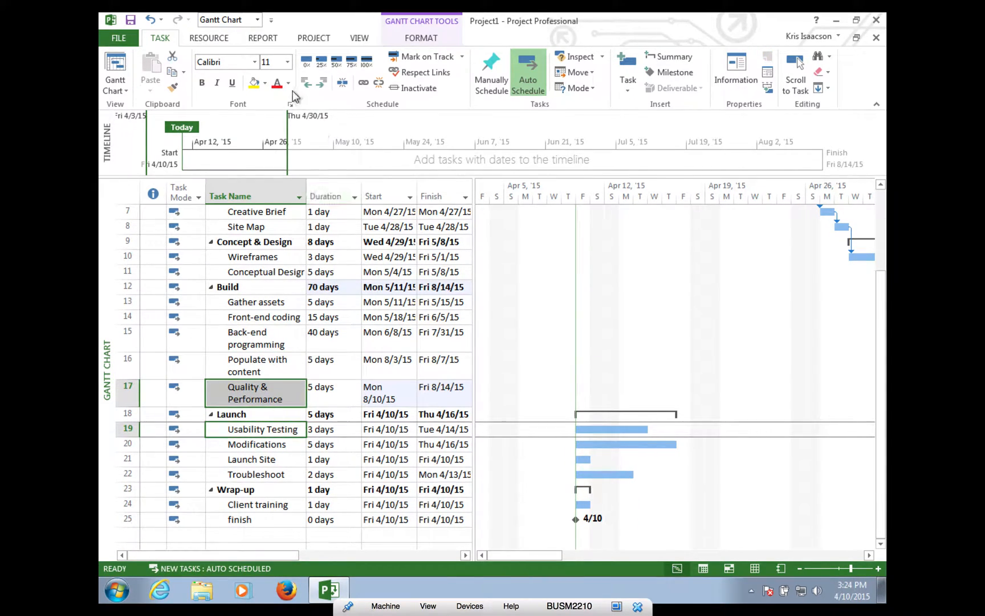
pyautogui.click(363, 82)
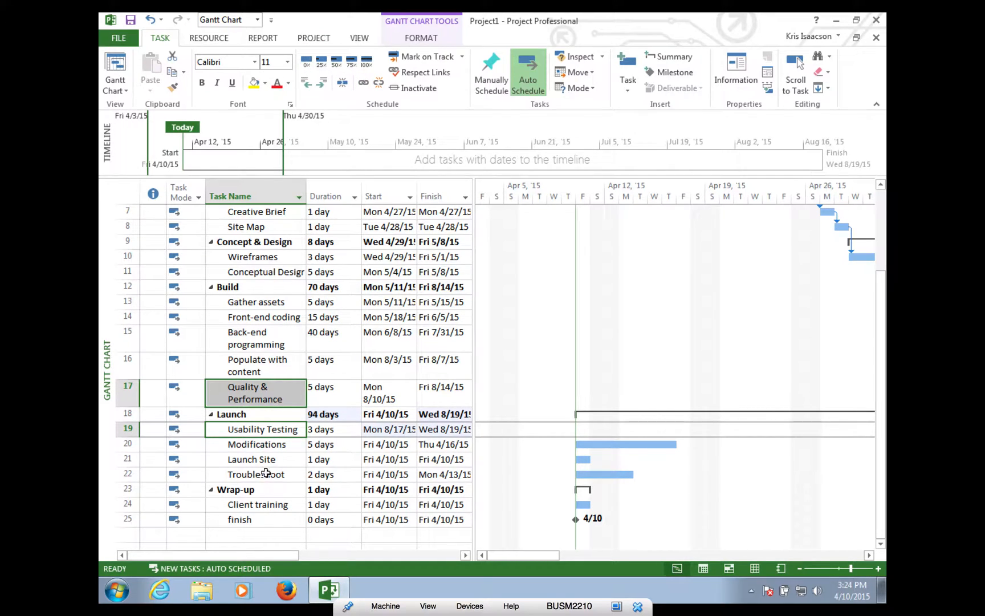
pyautogui.click(279, 432)
pyautogui.keyDown('shift'); pyautogui.click(275, 444); pyautogui.keyUp('shift')
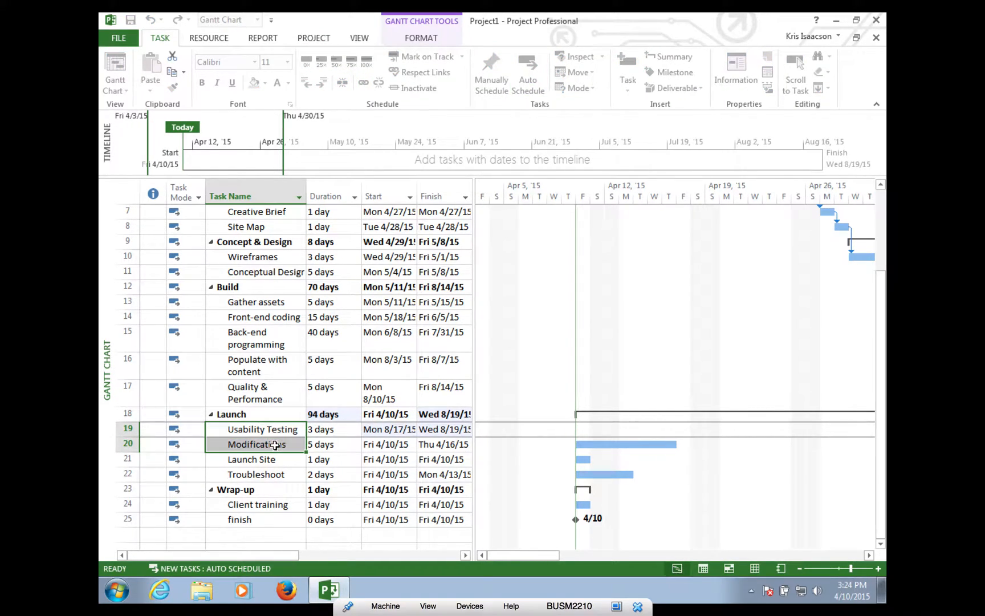
pyautogui.click(366, 86)
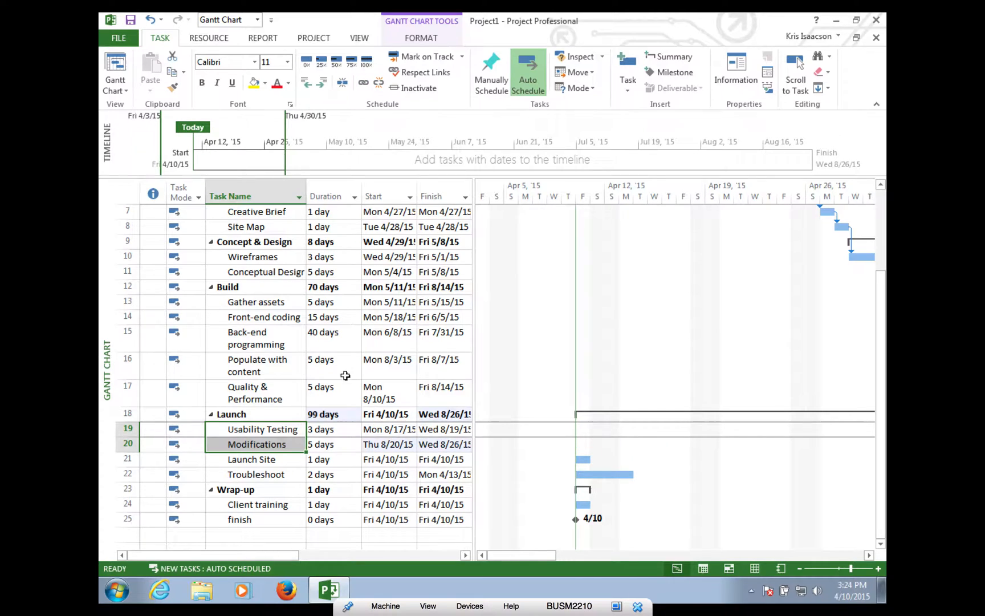
pyautogui.click(279, 446)
pyautogui.keyDown('shift'); pyautogui.click(271, 459); pyautogui.keyUp('shift')
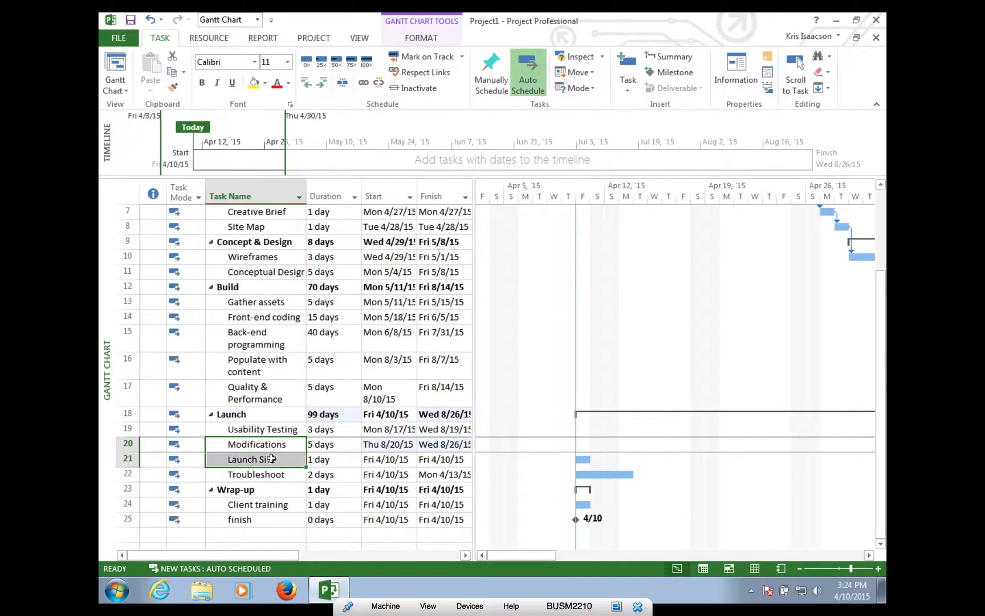
pyautogui.click(365, 85)
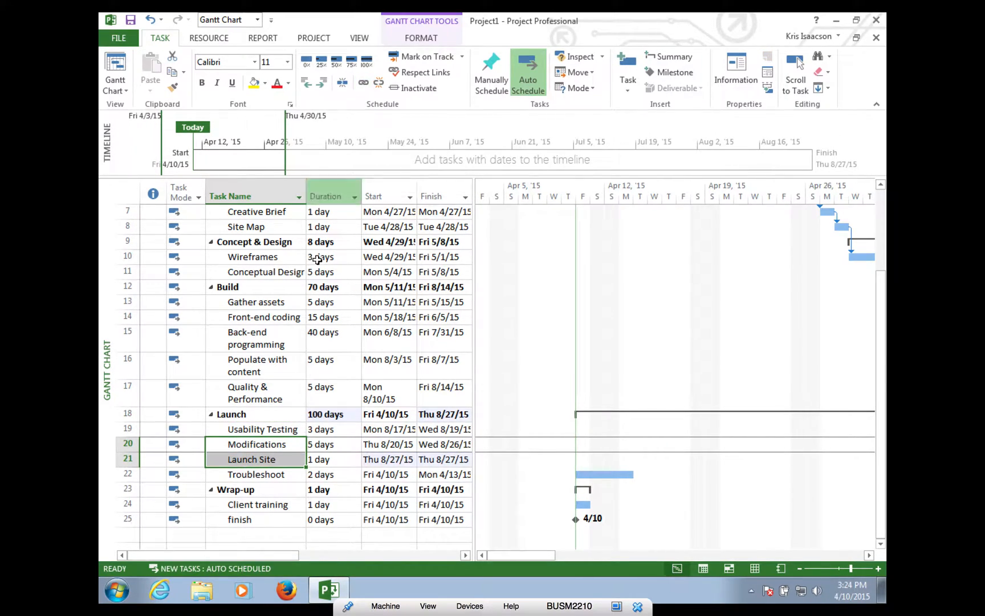
# - Link Launch Site to Troubleshoot, Client training and the finish milestone, ending the project Tue 9/1/15
pyautogui.click(273, 462)
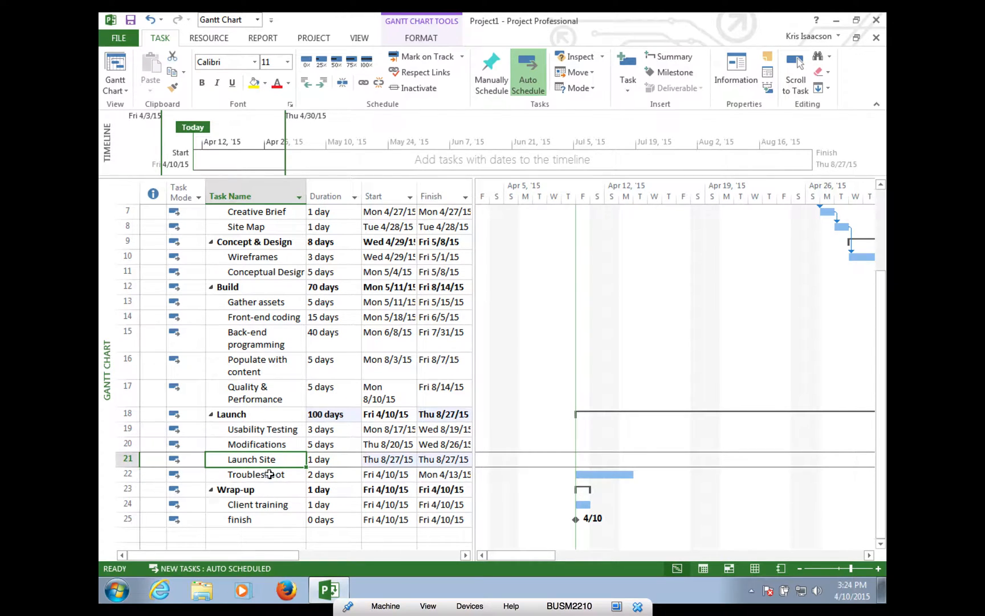
pyautogui.keyDown('shift'); pyautogui.click(273, 474); pyautogui.keyUp('shift')
pyautogui.click(363, 86)
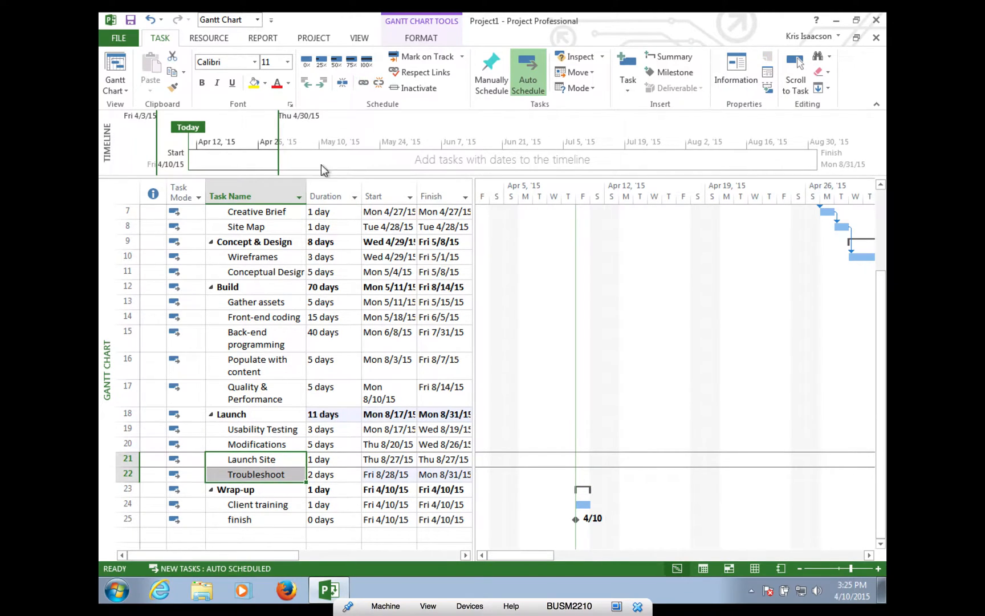
pyautogui.click(265, 475)
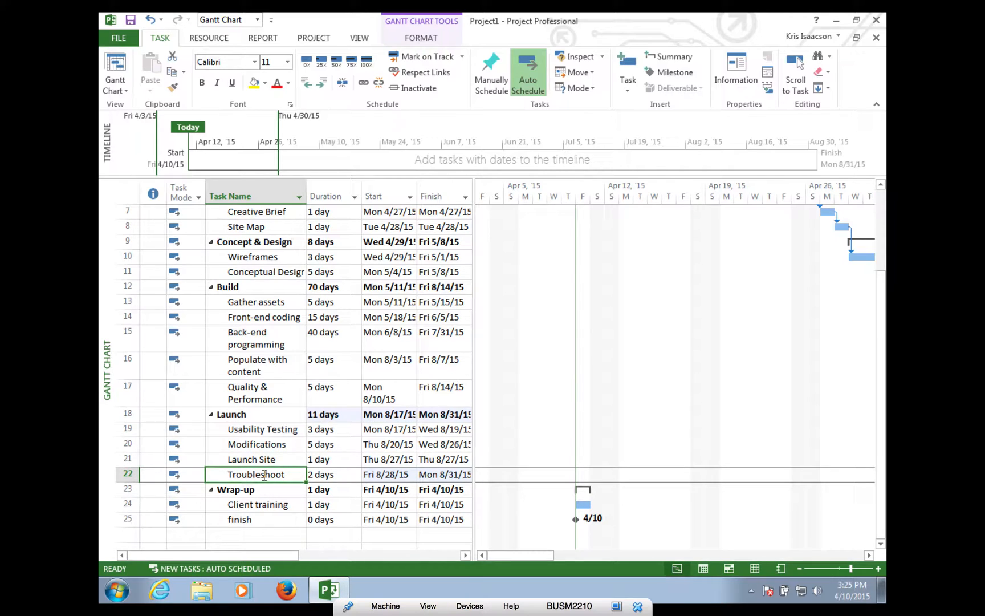
pyautogui.keyDown('ctrl'); pyautogui.click(251, 504); pyautogui.keyUp('ctrl')
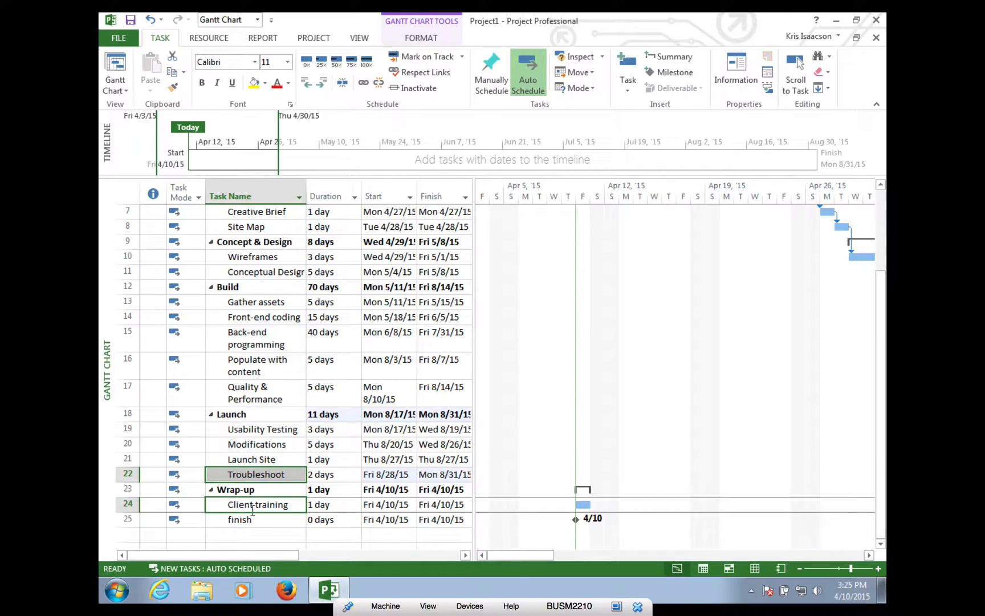
pyautogui.click(365, 83)
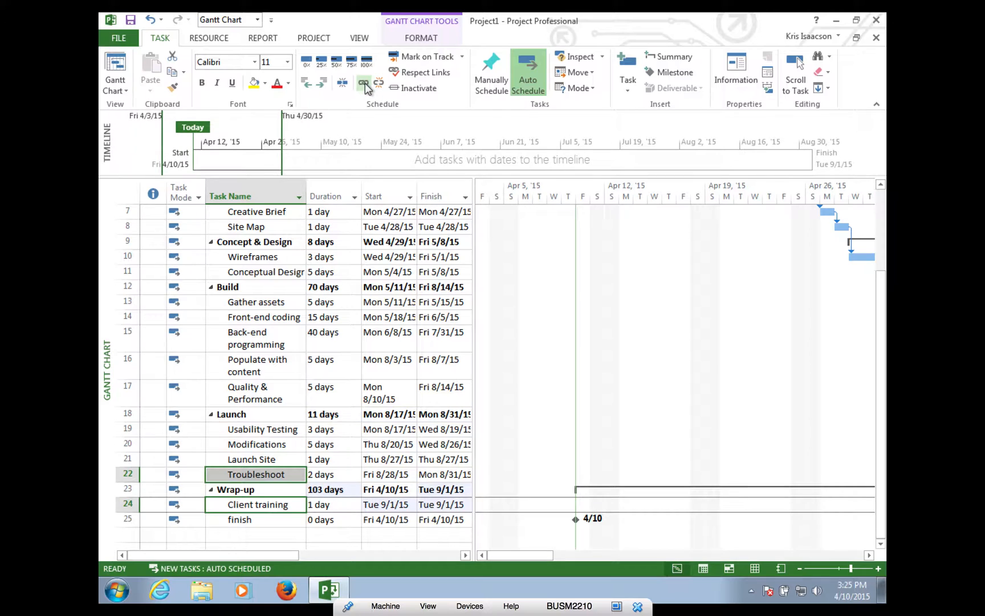
pyautogui.click(287, 504)
pyautogui.keyDown('shift'); pyautogui.click(264, 519); pyautogui.keyUp('shift')
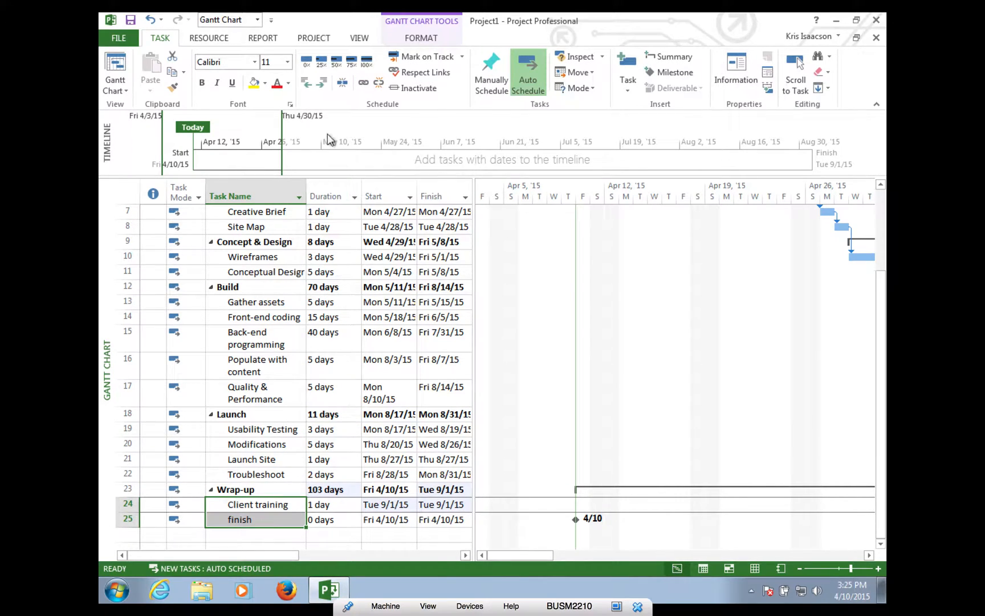
pyautogui.click(359, 83)
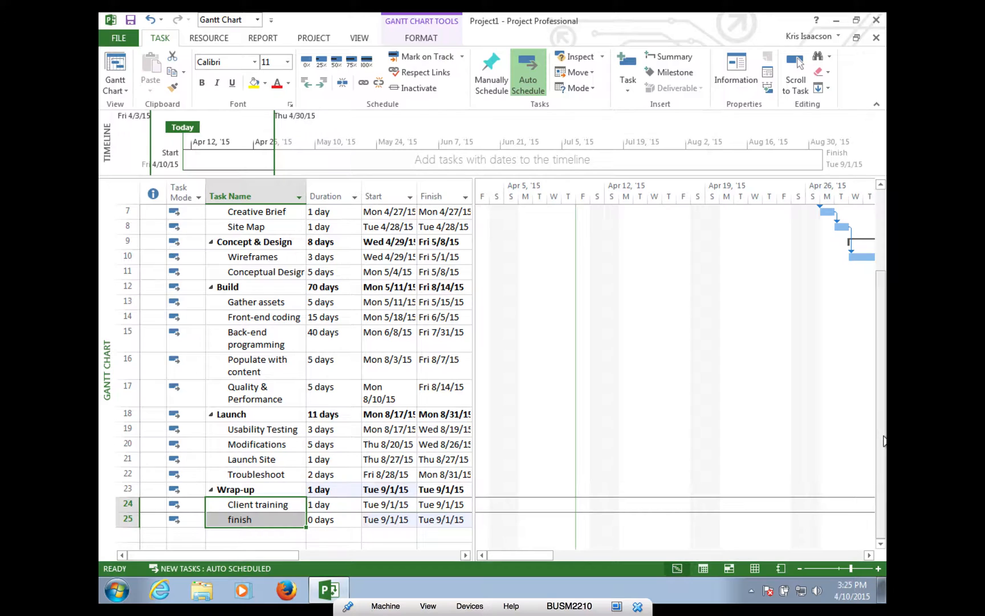
# - Shrink the task table to row numbers and task modes, then scroll across the linked Gantt bars
pyautogui.moveTo(883, 440); pyautogui.dragTo(883, 360)
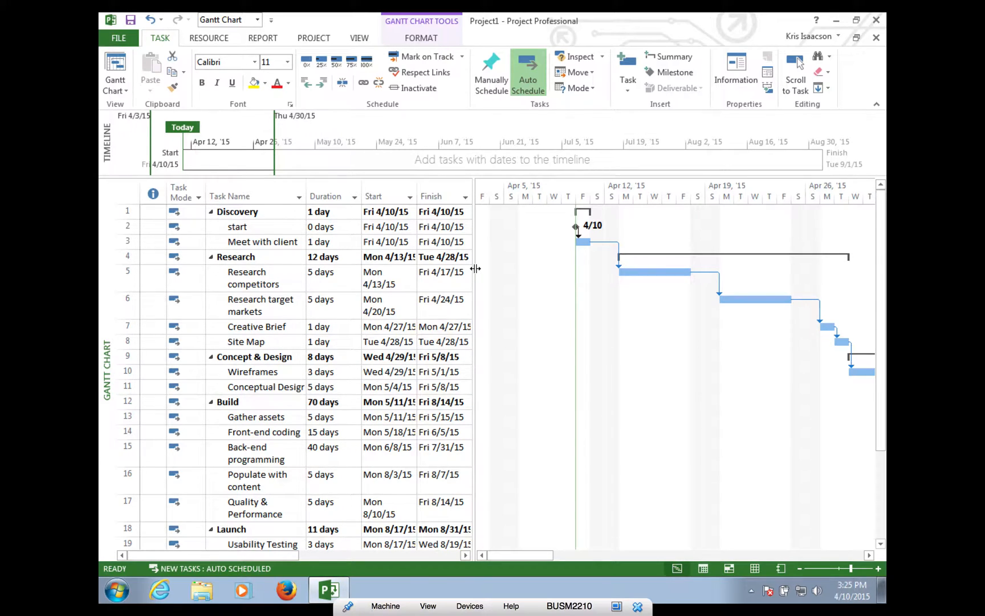
pyautogui.moveTo(475, 269); pyautogui.dragTo(228, 272)
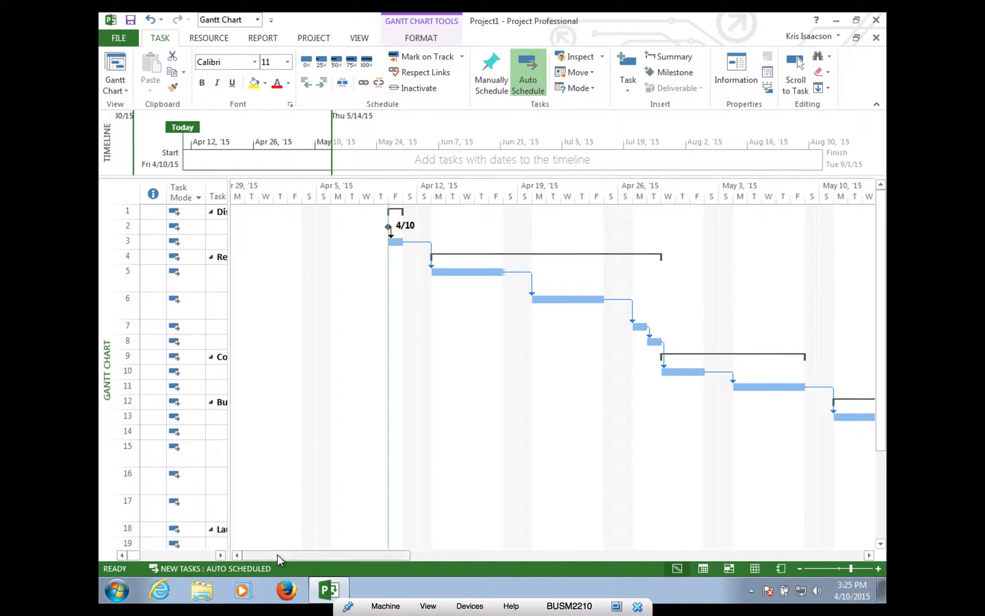
pyautogui.moveTo(280, 554); pyautogui.dragTo(323, 557)
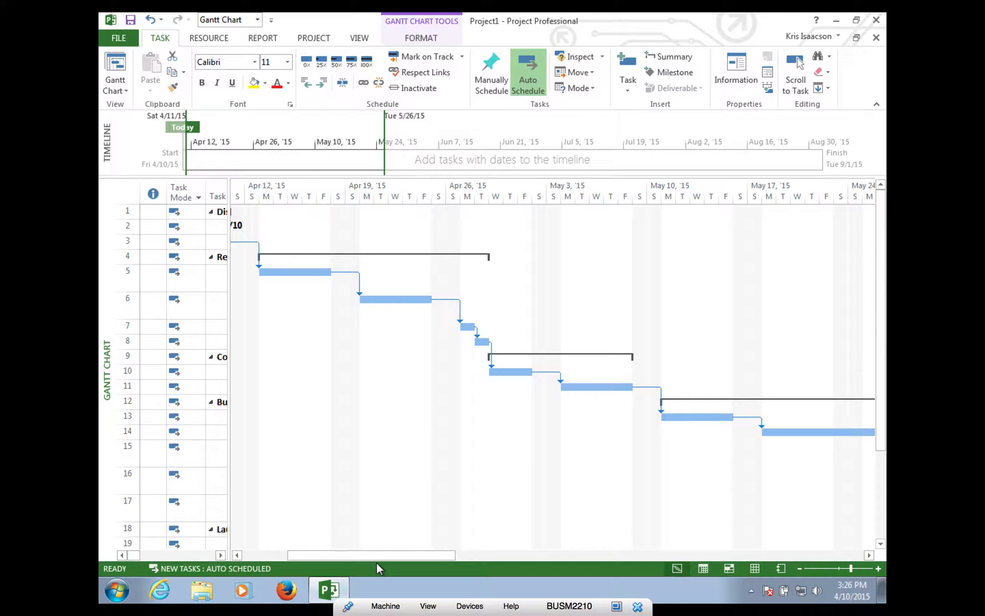
pyautogui.moveTo(377, 557); pyautogui.dragTo(820, 557)
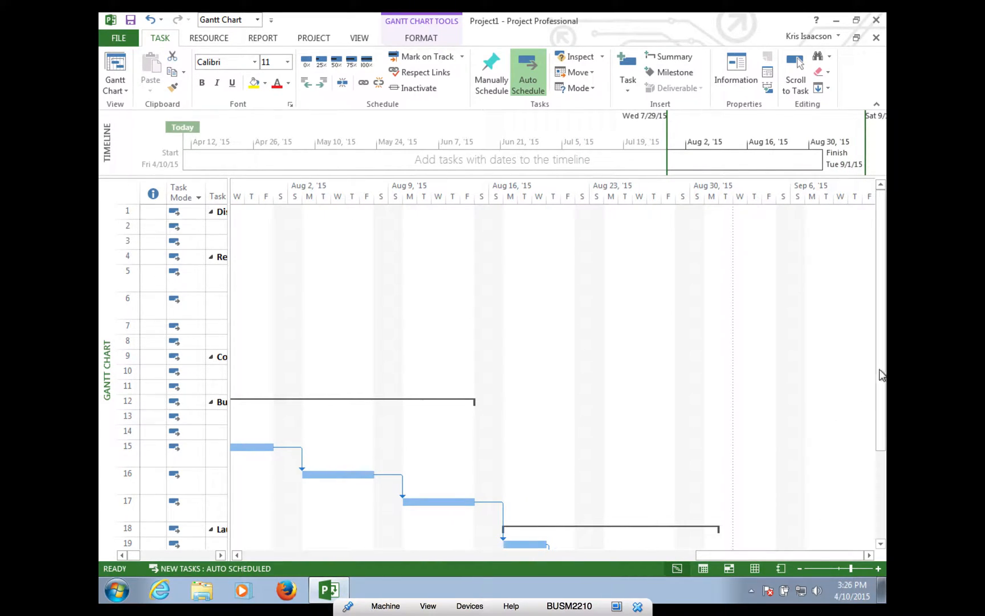
pyautogui.moveTo(882, 375); pyautogui.dragTo(886, 473)
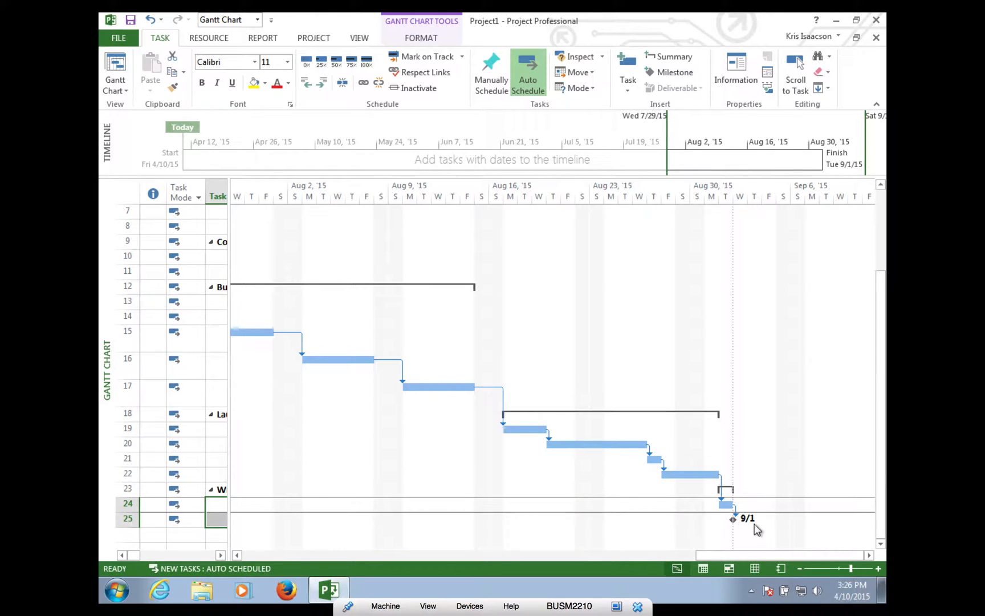
pyautogui.moveTo(760, 554); pyautogui.dragTo(239, 539)
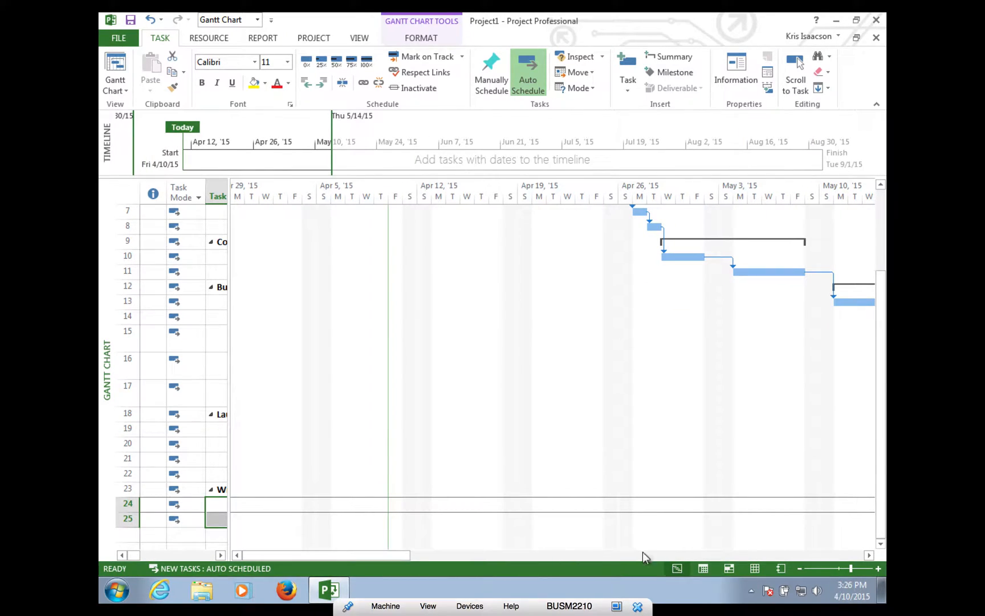
pyautogui.moveTo(884, 413); pyautogui.dragTo(841, 177)
# - Widen the task table to show Start, Finish, Predecessors and Resource Names columns
pyautogui.moveTo(228, 385); pyautogui.dragTo(377, 378)
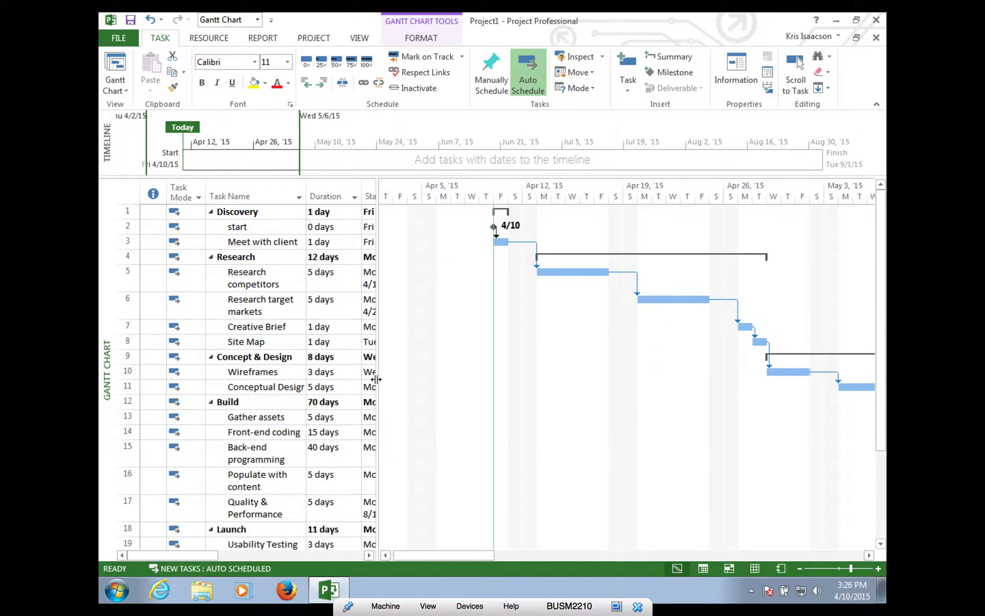
pyautogui.moveTo(376, 357); pyautogui.dragTo(647, 338)
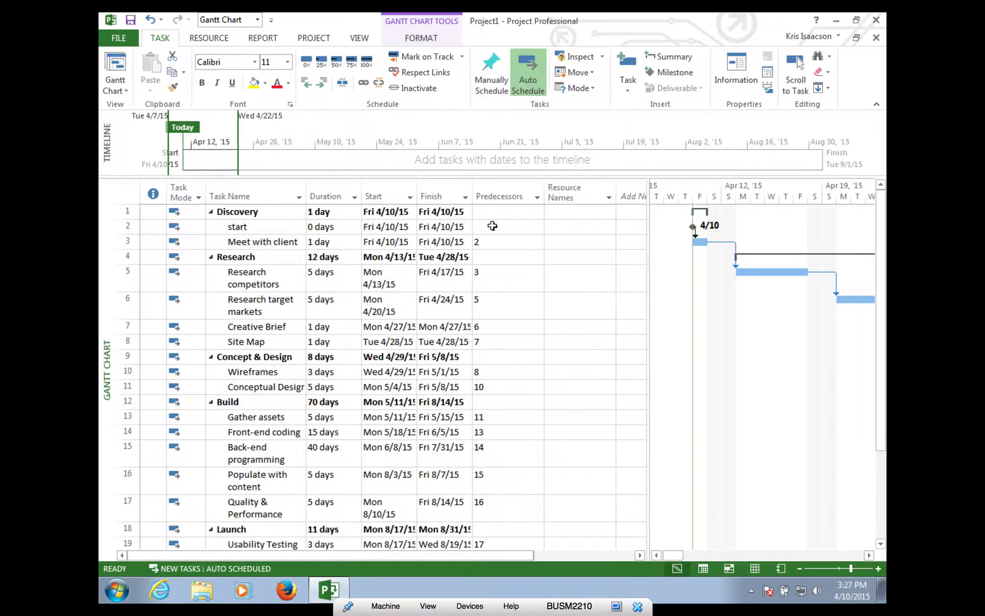
# - Assign three resources, including Travel, to Meet with client and a team member to Research competitors
pyautogui.click(575, 242)
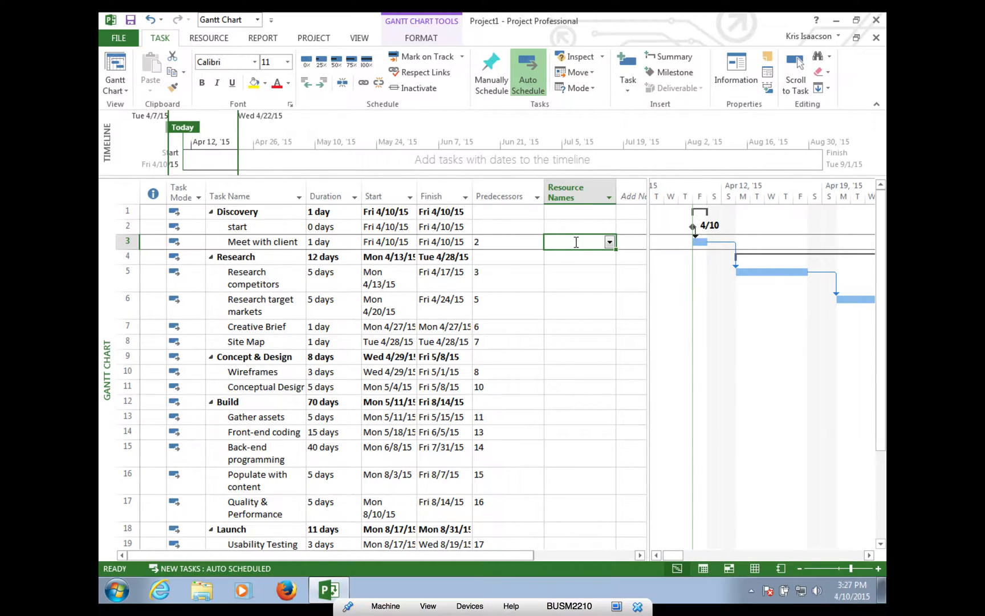
pyautogui.click(611, 242)
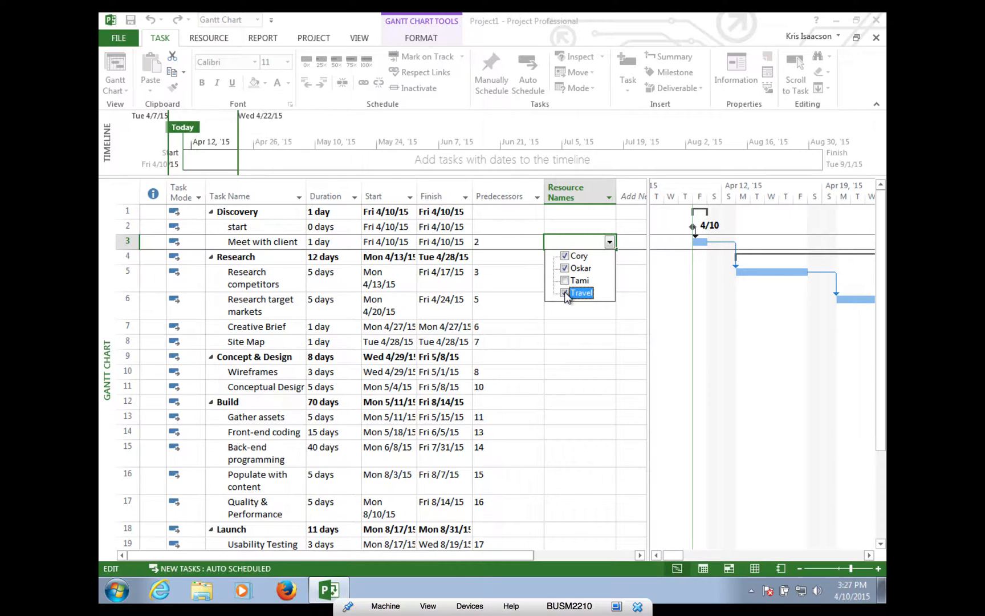
pyautogui.press('Return')
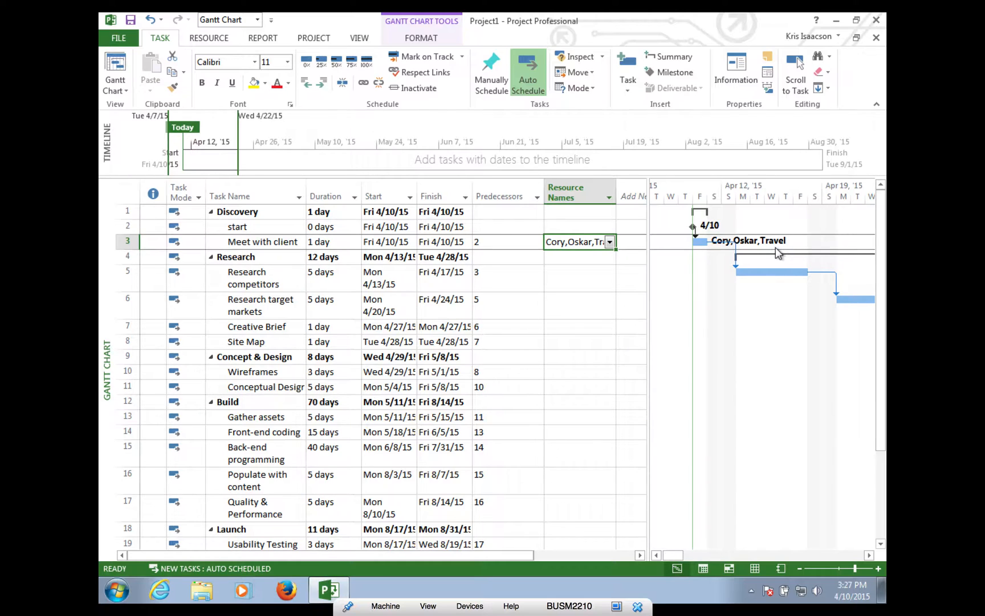
pyautogui.click(568, 275)
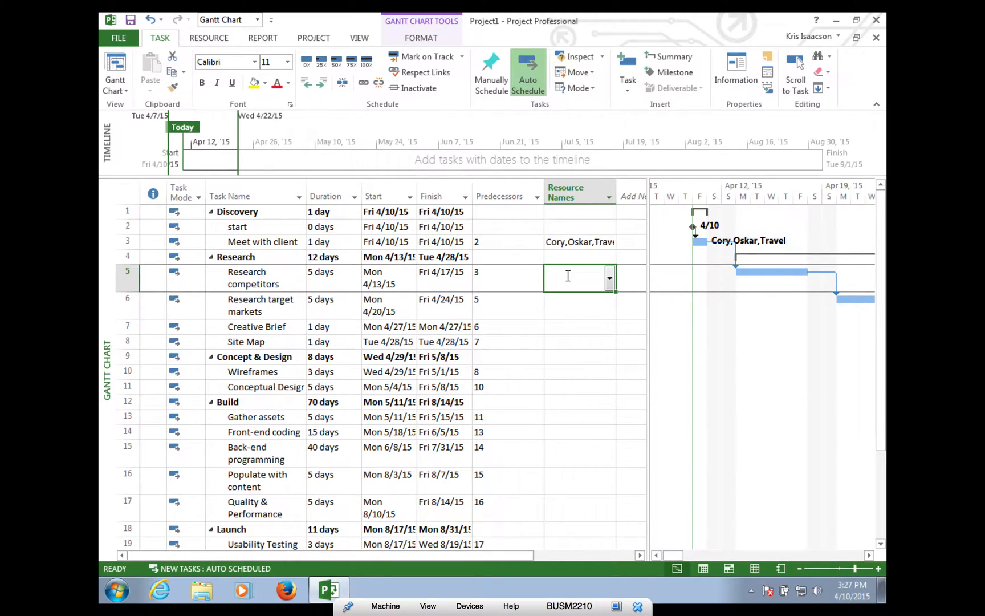
pyautogui.click(610, 278)
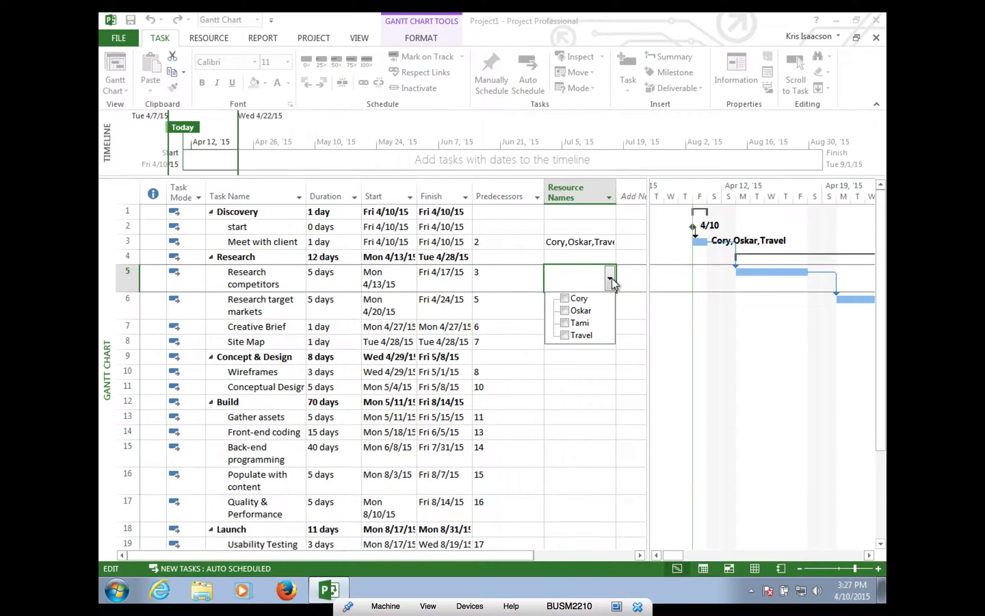
pyautogui.click(565, 310)
pyautogui.click(572, 360)
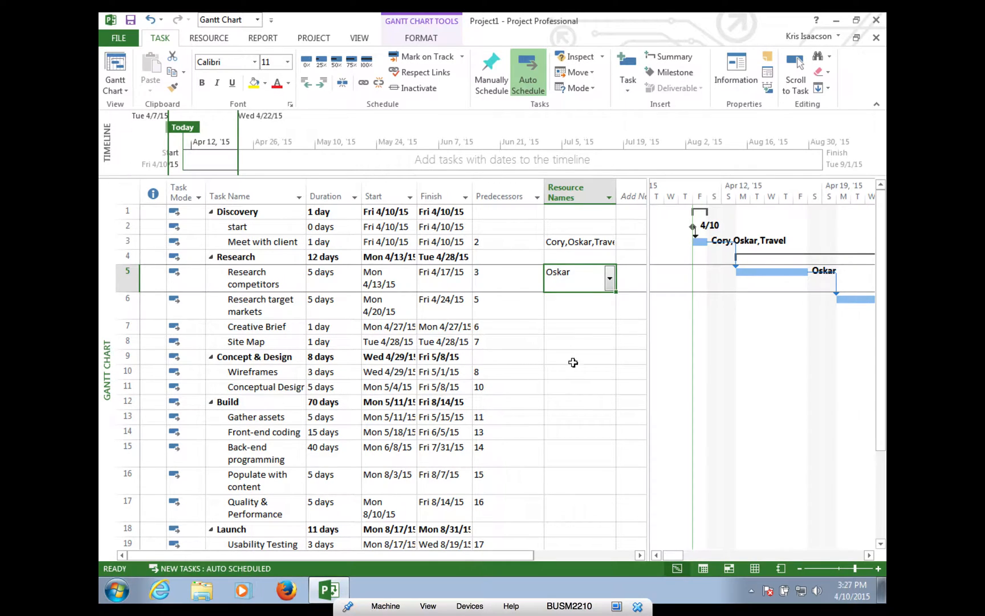
# - Assign one team member each to Research target markets and Creative Brief
pyautogui.click(584, 308)
pyautogui.click(610, 308)
pyautogui.click(588, 340)
pyautogui.click(572, 397)
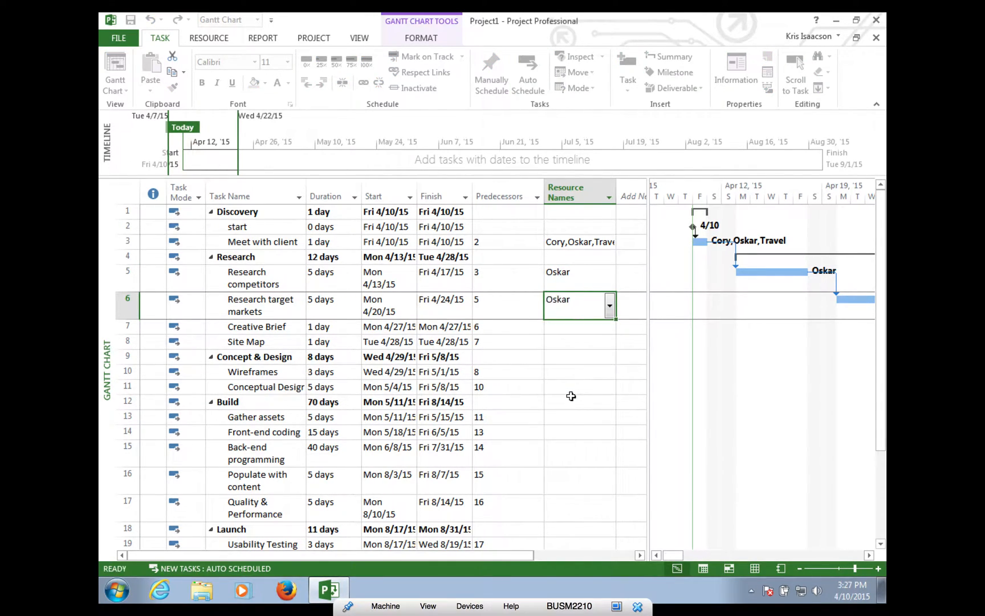
pyautogui.click(594, 324)
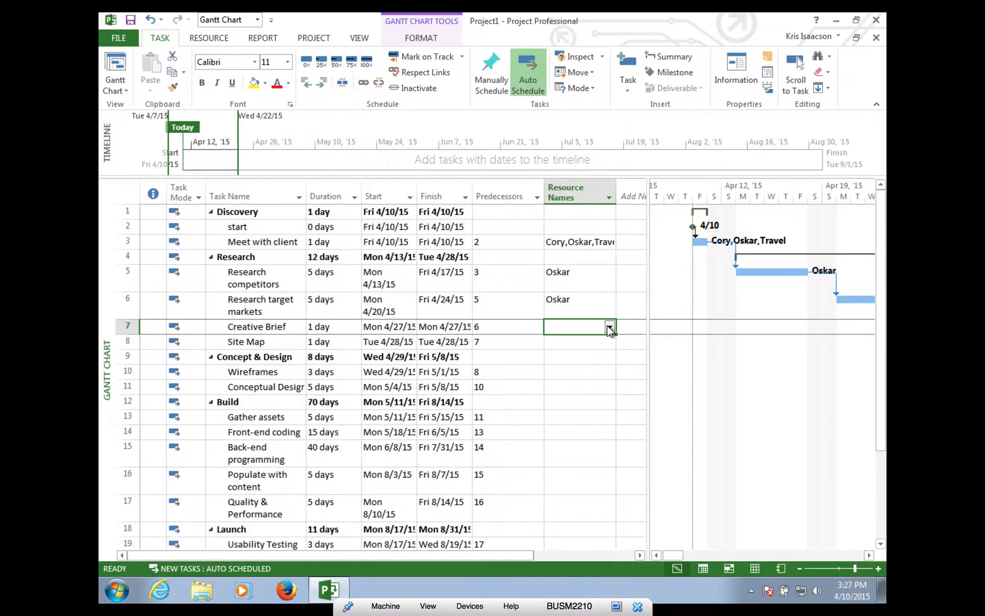
pyautogui.click(609, 327)
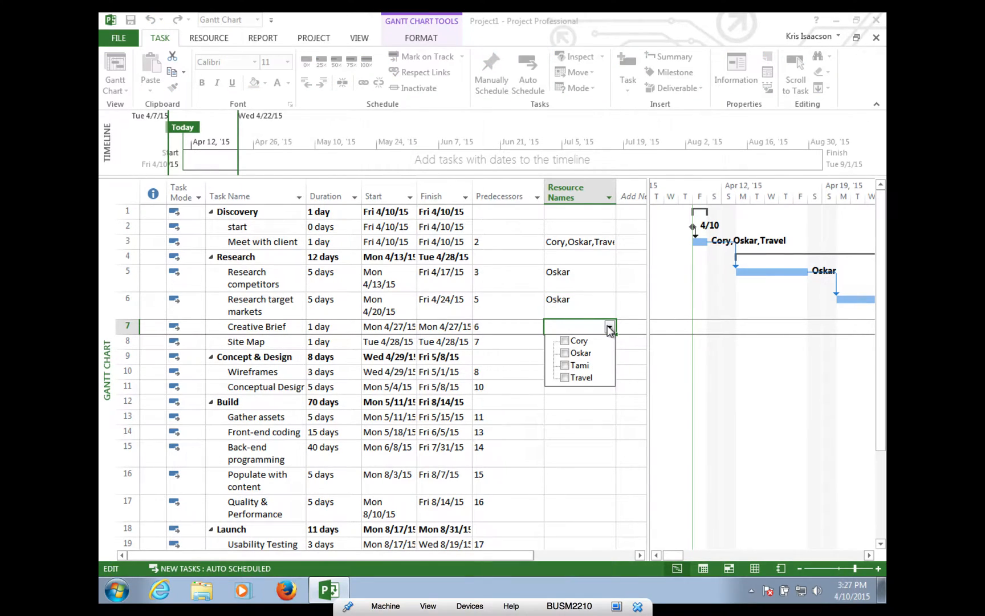
pyautogui.click(577, 341)
pyautogui.click(577, 427)
# - Assign two team members to Site Map and one to Wireframes
pyautogui.click(577, 342)
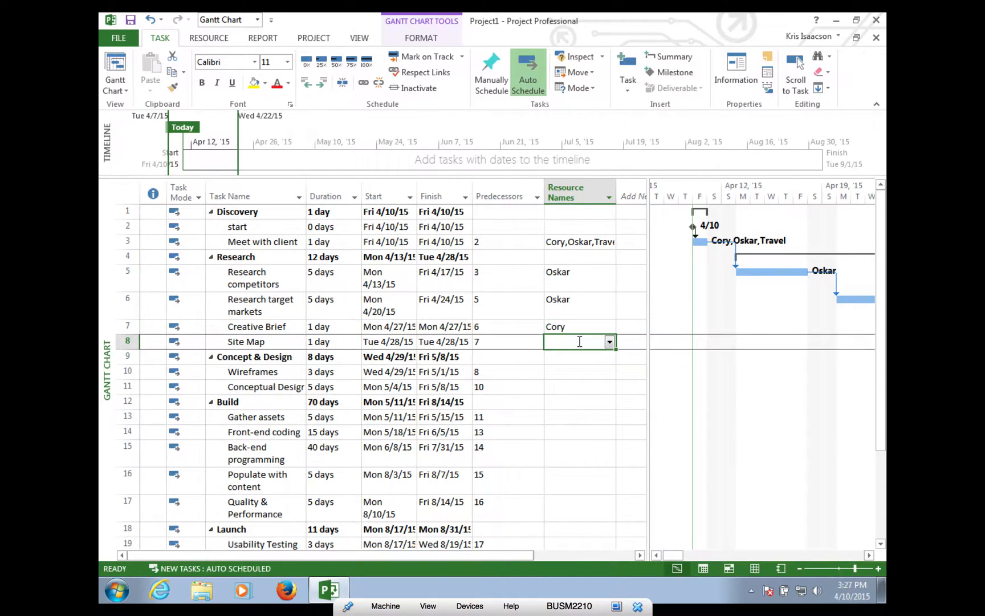
pyautogui.click(609, 343)
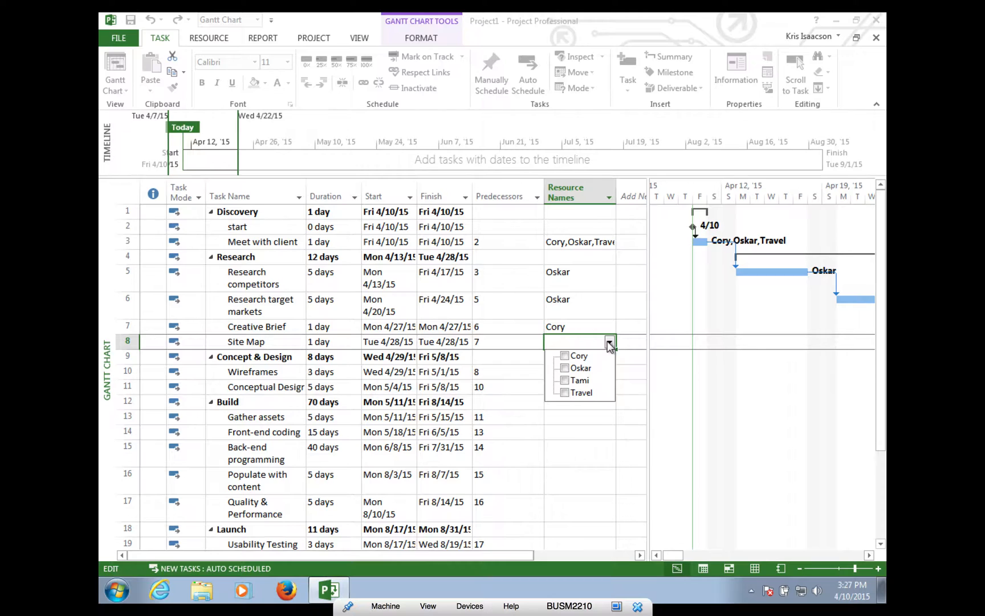
pyautogui.click(579, 380)
pyautogui.click(580, 435)
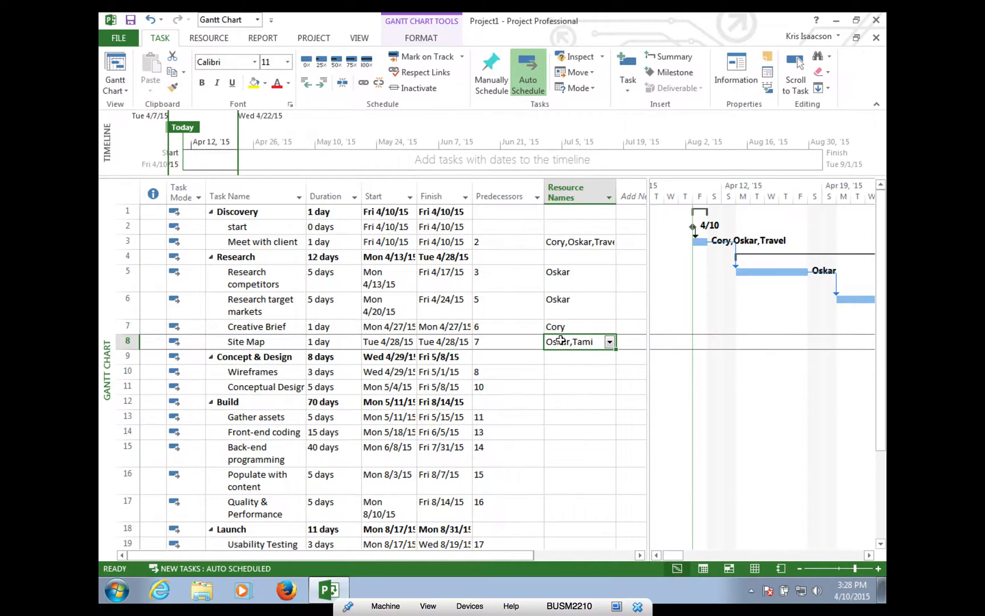
pyautogui.click(561, 372)
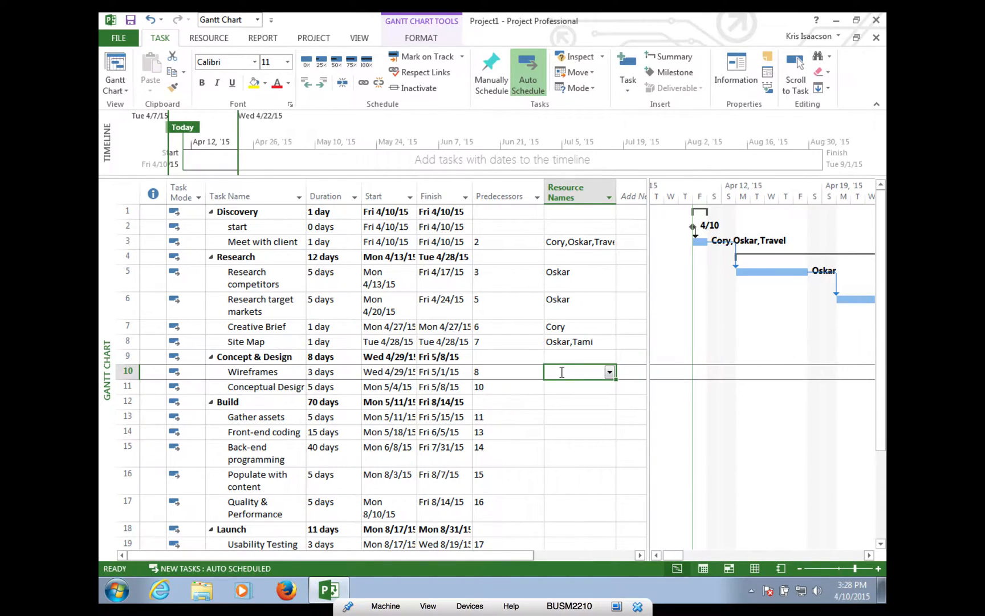
pyautogui.click(609, 371)
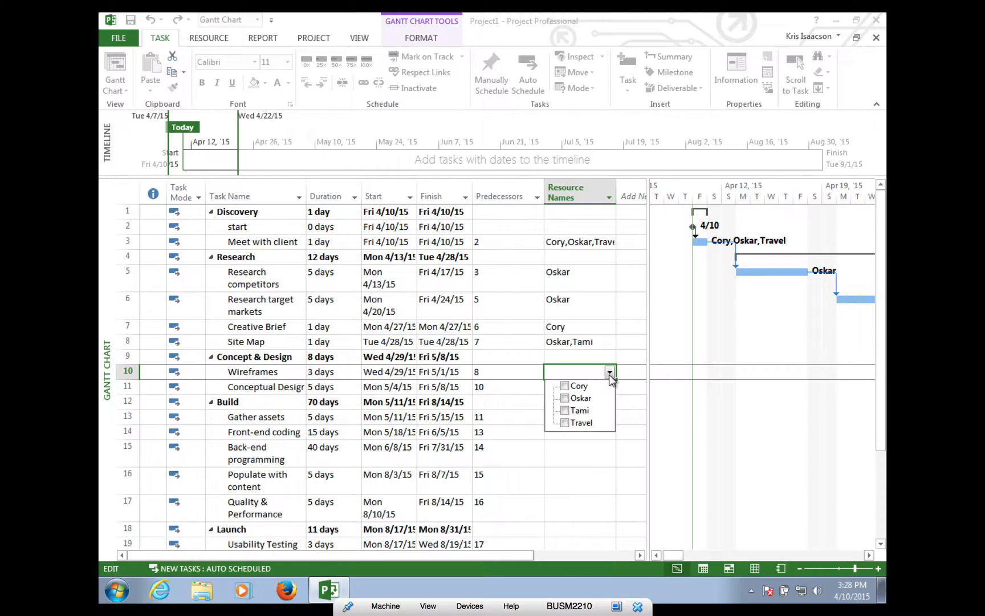
pyautogui.click(577, 398)
pyautogui.click(587, 458)
# - Assign one team member each to the row 11 task, Gather assets and Front-end coding
pyautogui.click(585, 386)
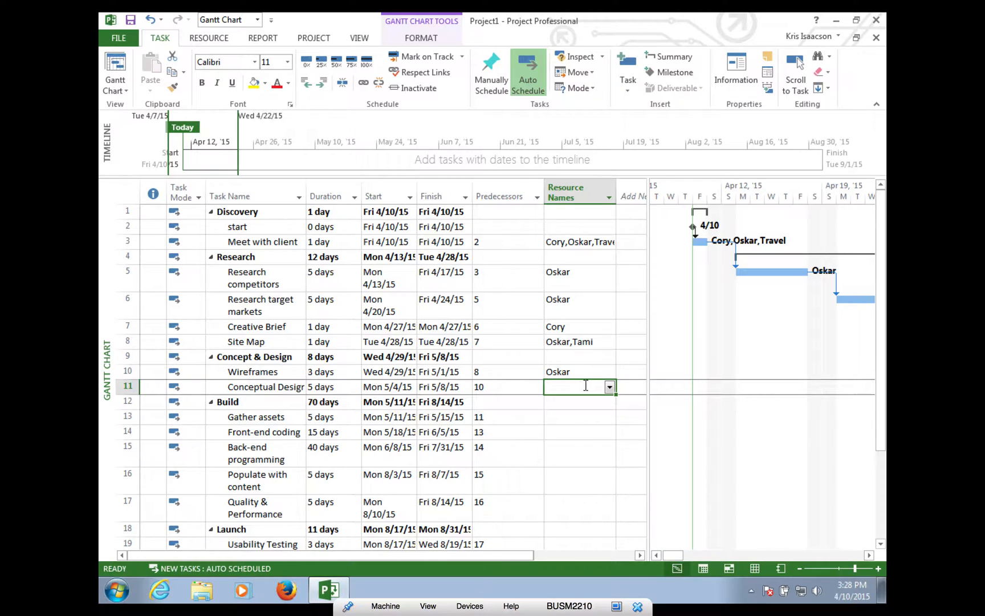
pyautogui.click(610, 387)
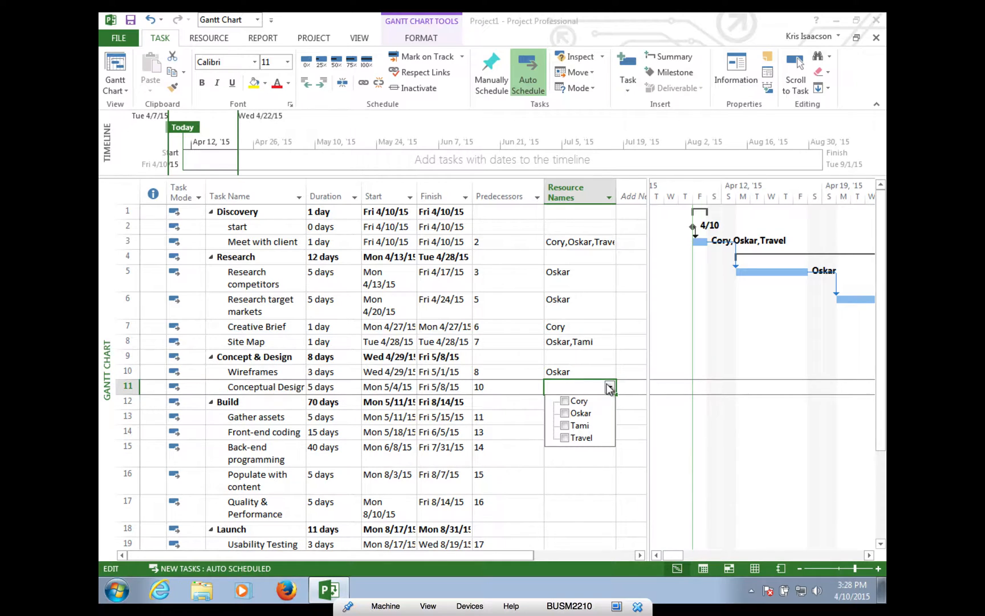
pyautogui.click(583, 413)
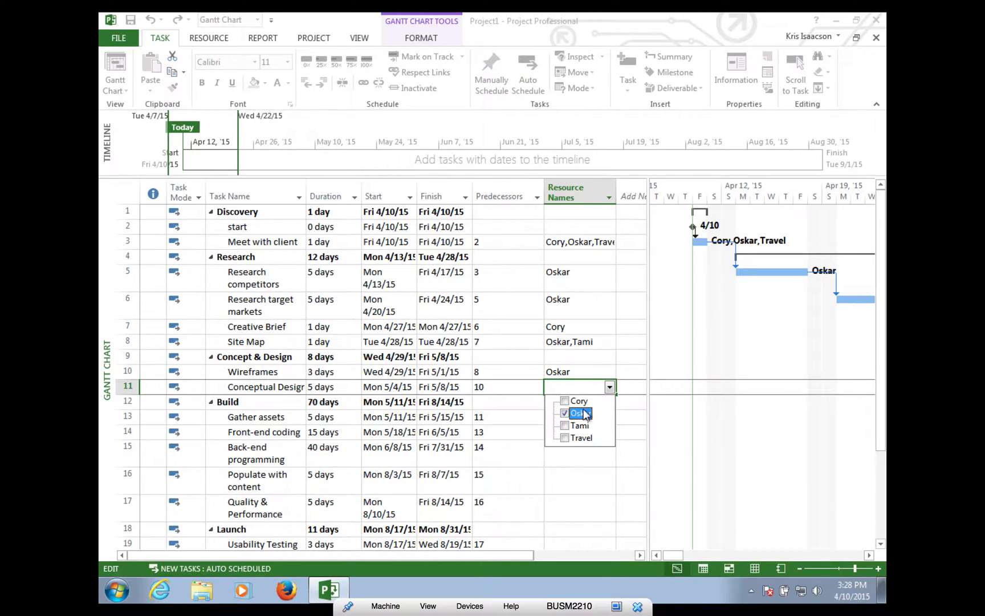
pyautogui.click(582, 459)
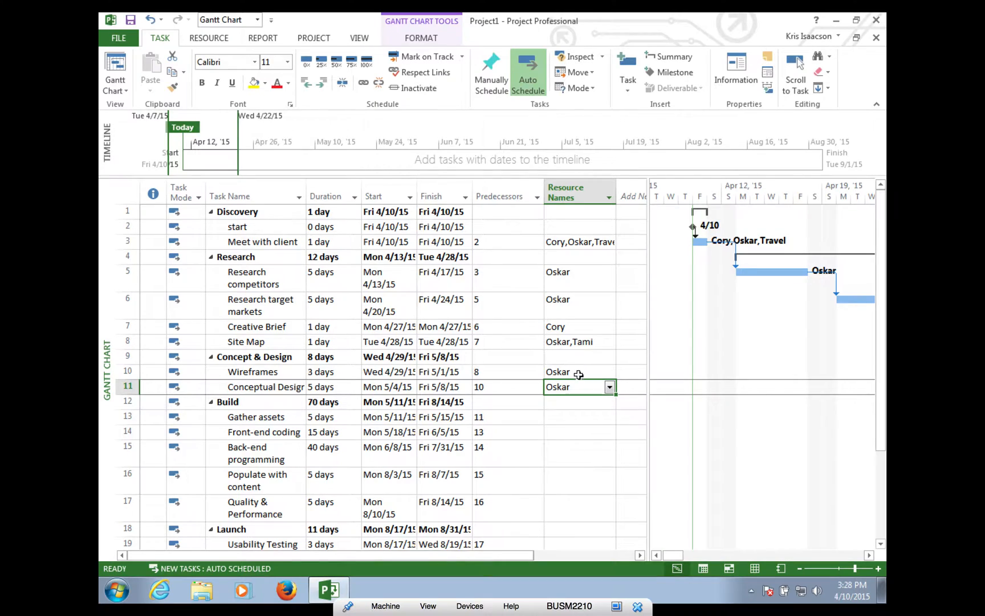
pyautogui.click(569, 417)
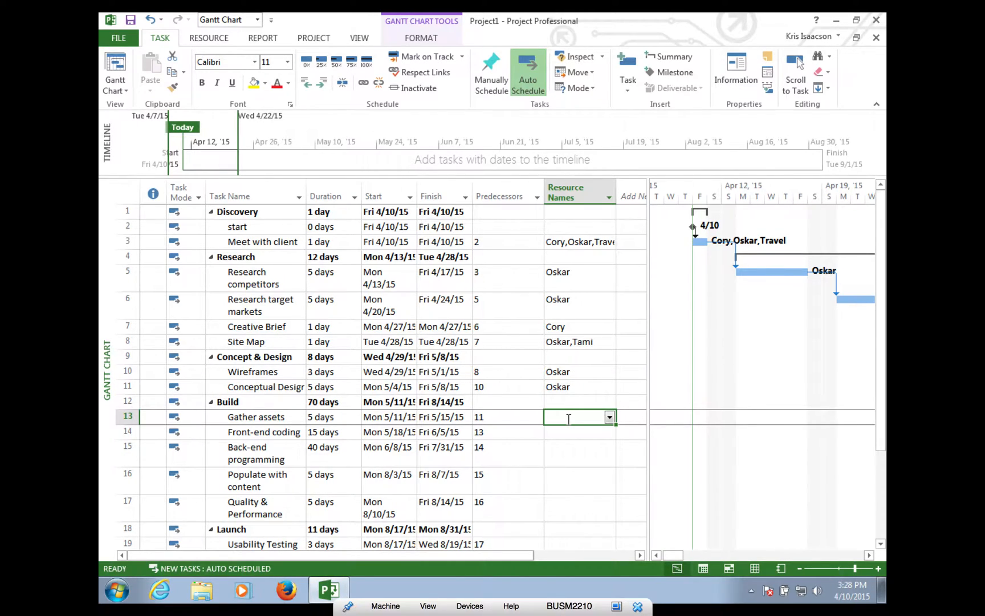
pyautogui.click(609, 417)
pyautogui.click(581, 433)
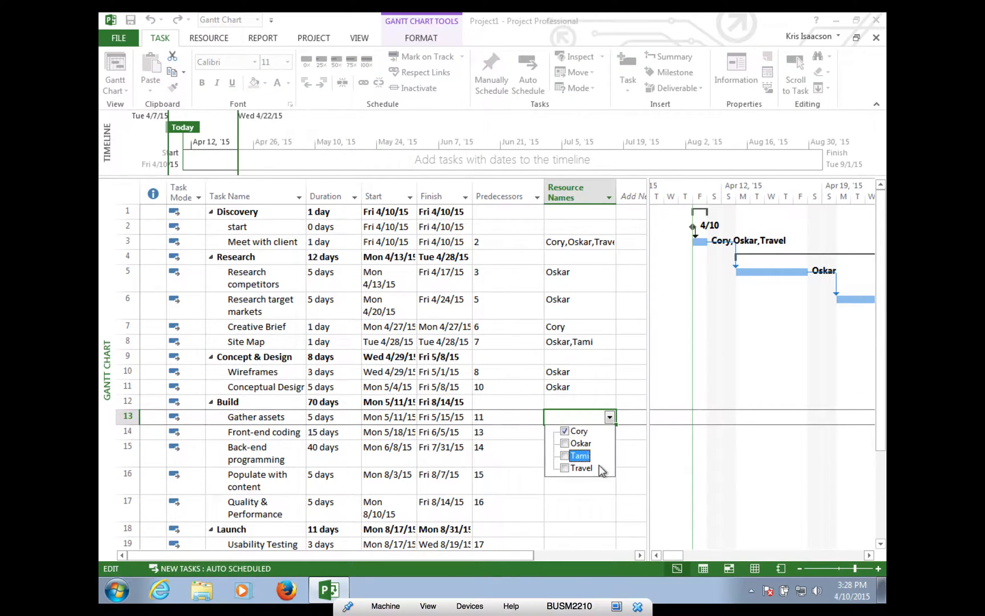
pyautogui.click(579, 497)
pyautogui.click(586, 431)
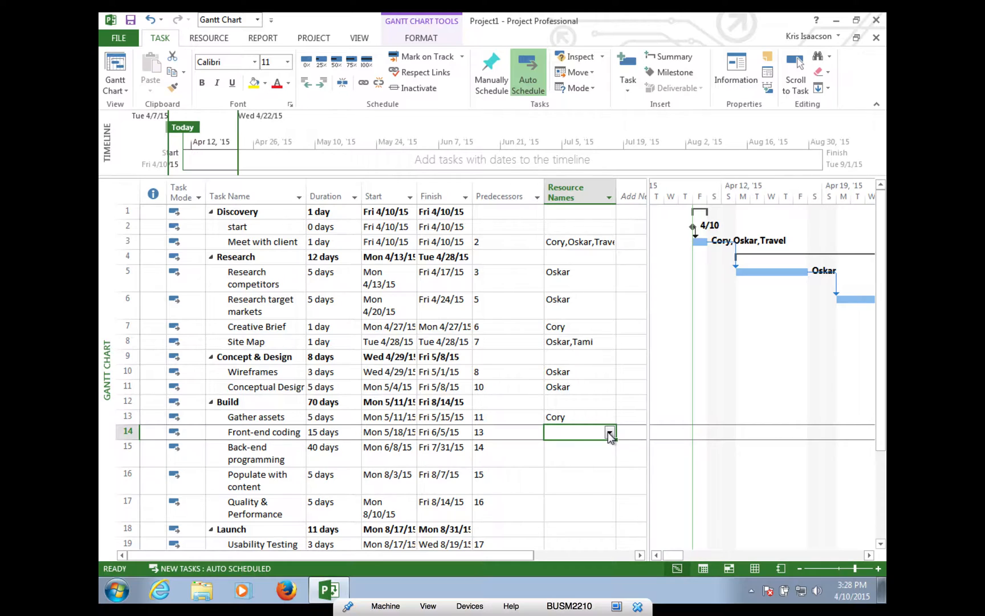
pyautogui.click(609, 432)
pyautogui.click(586, 458)
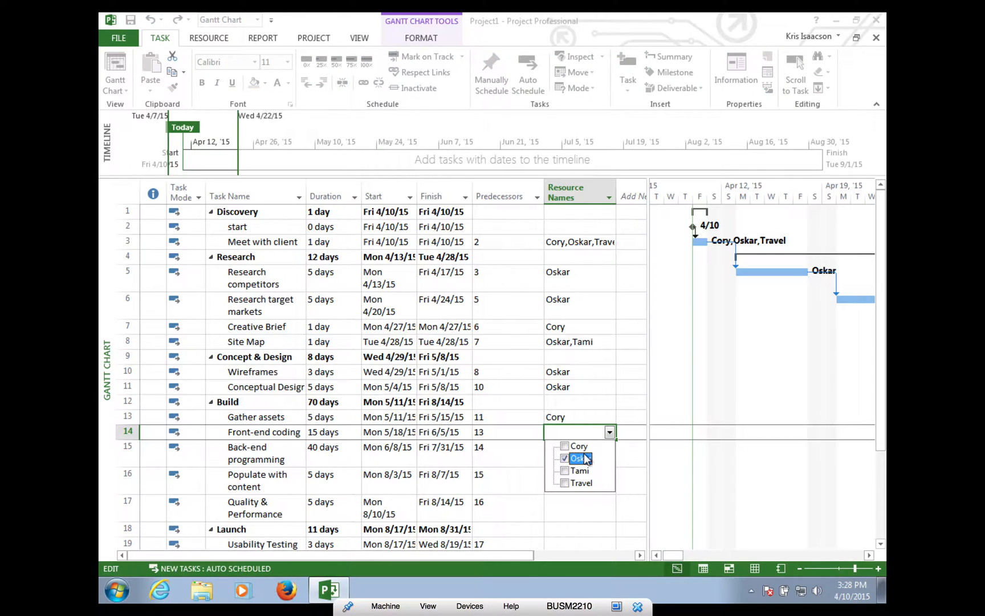
pyautogui.click(545, 533)
# - Assign a team member each to Back-end programming and Populate with content, and two to Quality & Performance
pyautogui.click(575, 446)
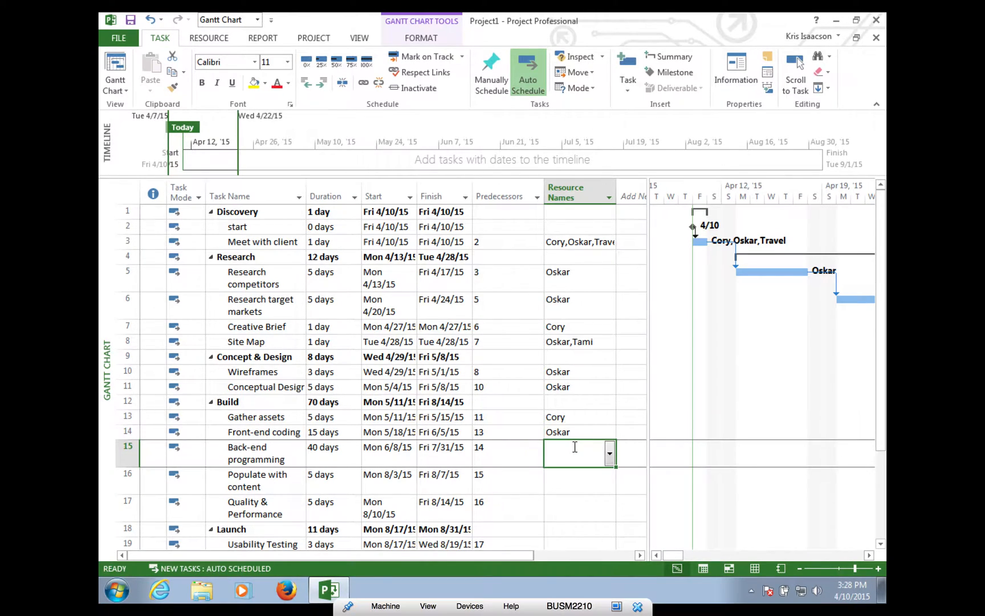
pyautogui.click(608, 454)
pyautogui.click(583, 499)
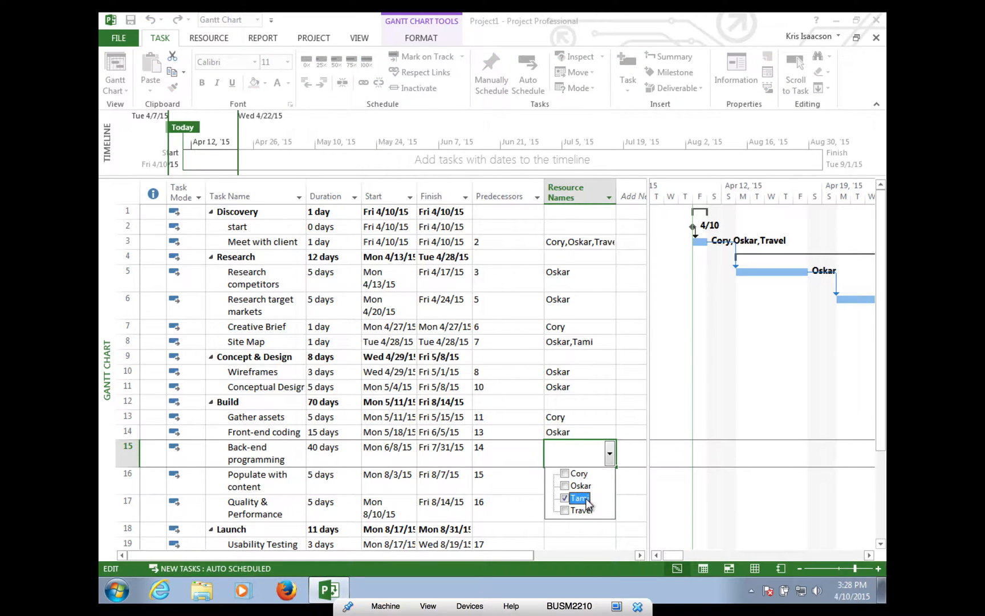
pyautogui.click(640, 522)
pyautogui.click(580, 483)
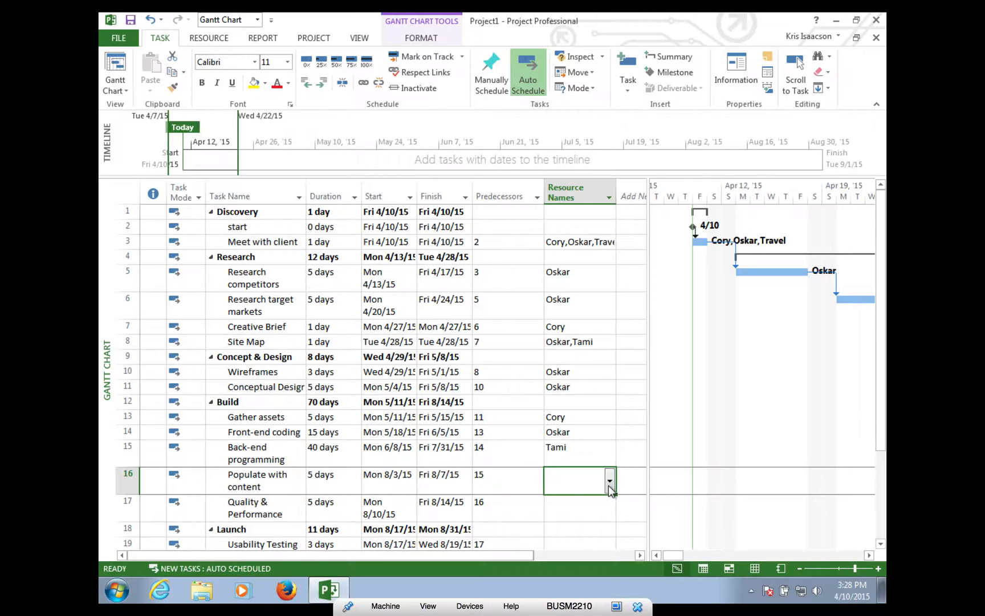
pyautogui.click(609, 480)
pyautogui.click(580, 513)
pyautogui.click(633, 502)
pyautogui.click(564, 513)
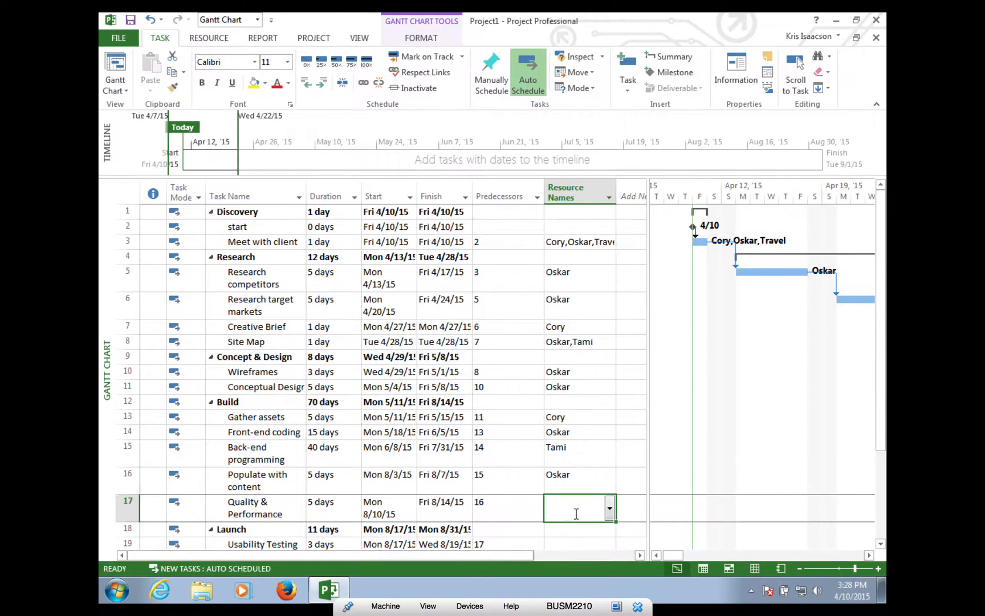
pyautogui.click(609, 508)
pyautogui.click(565, 540)
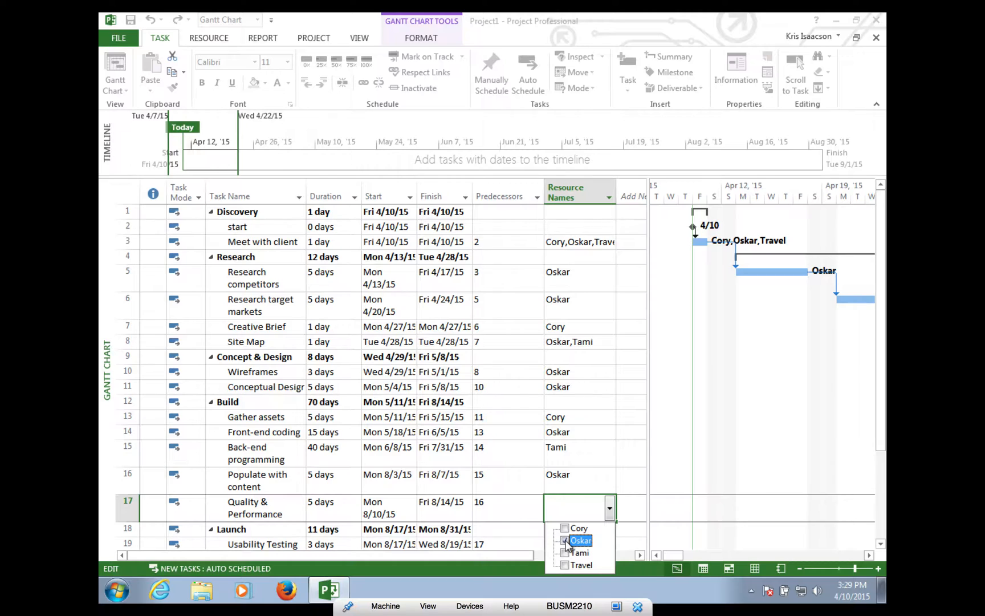
pyautogui.click(565, 553)
pyautogui.click(633, 535)
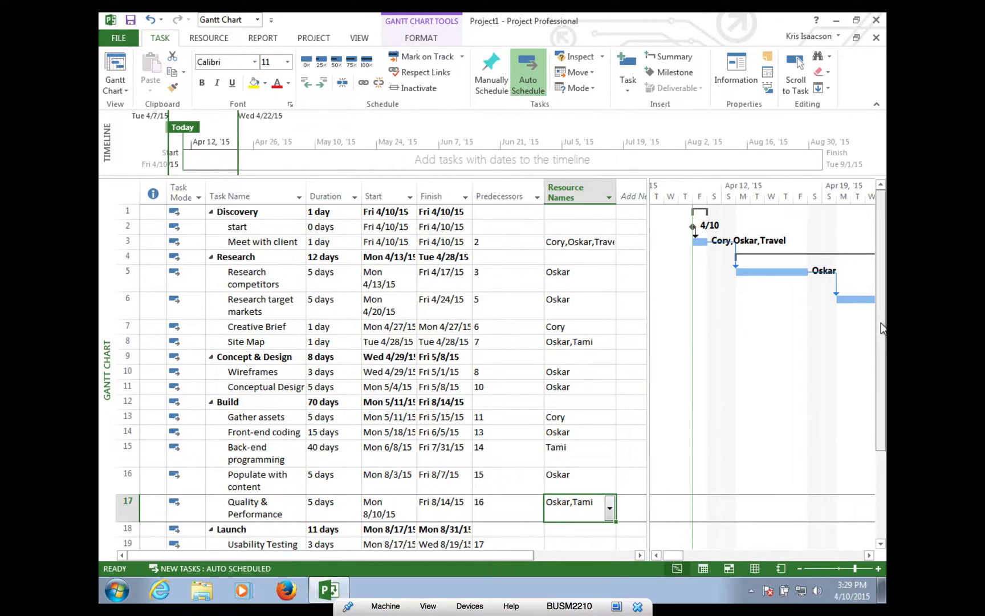
# - Give Usability Testing and Modifications two team members each
pyautogui.moveTo(881, 331); pyautogui.dragTo(885, 429)
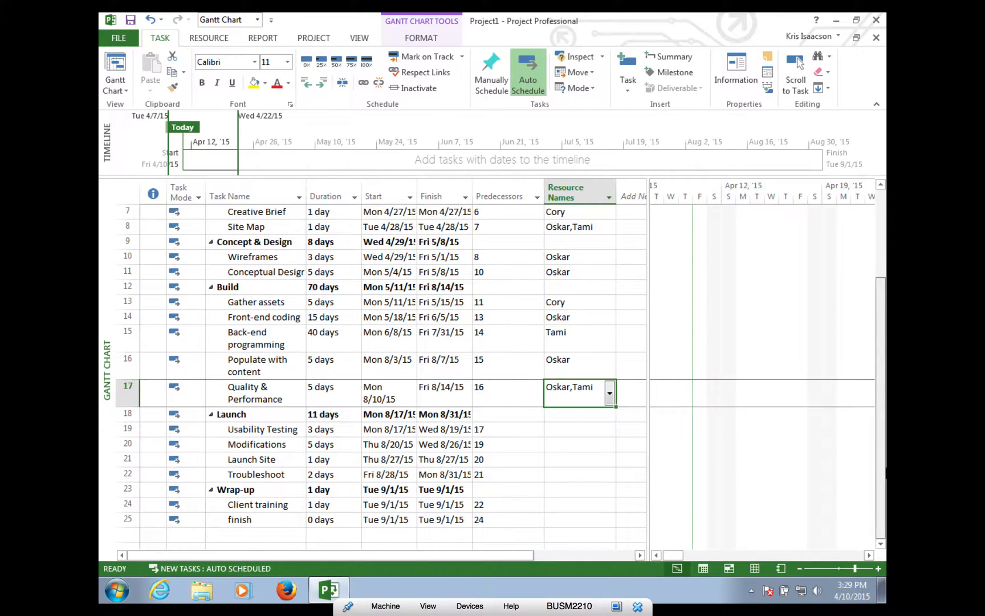
pyautogui.click(582, 429)
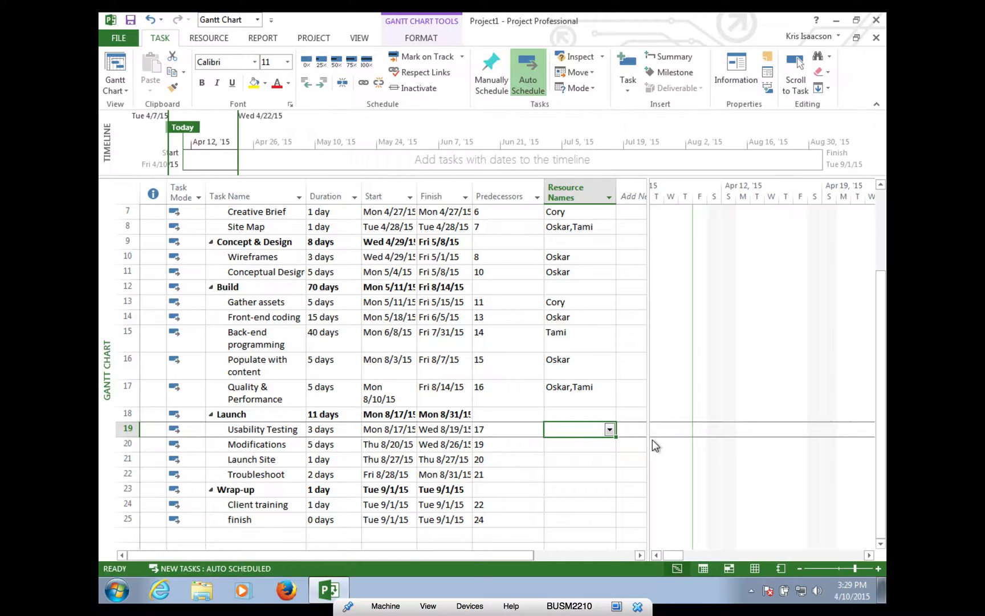
pyautogui.click(609, 430)
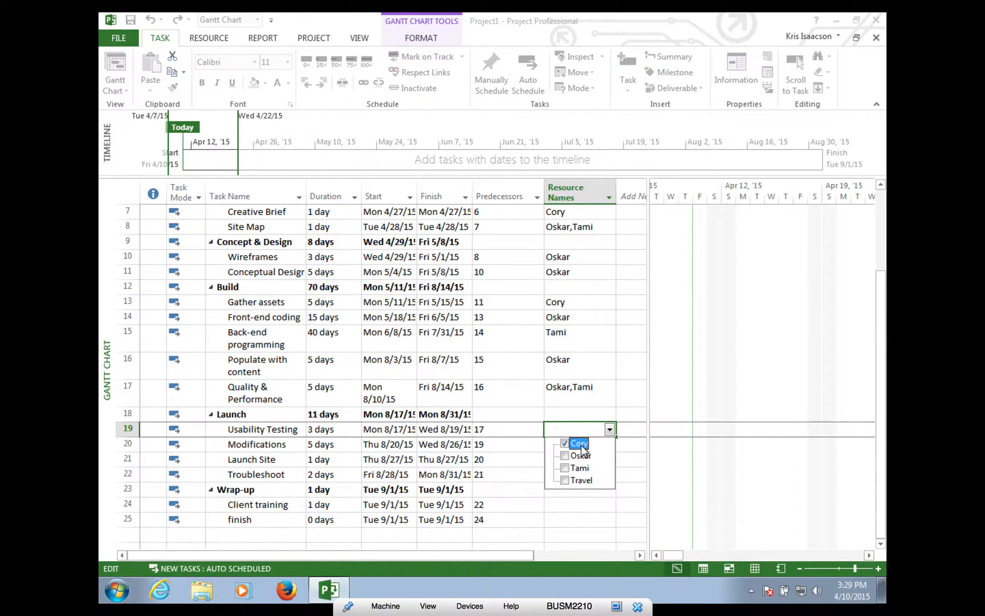
pyautogui.click(581, 454)
pyautogui.click(571, 521)
pyautogui.click(572, 448)
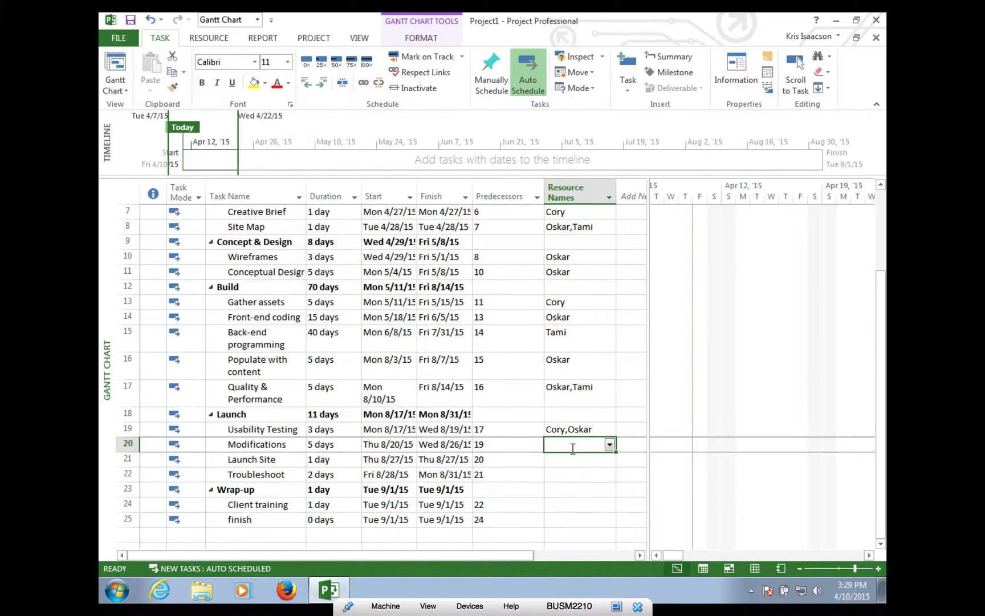
pyautogui.click(609, 445)
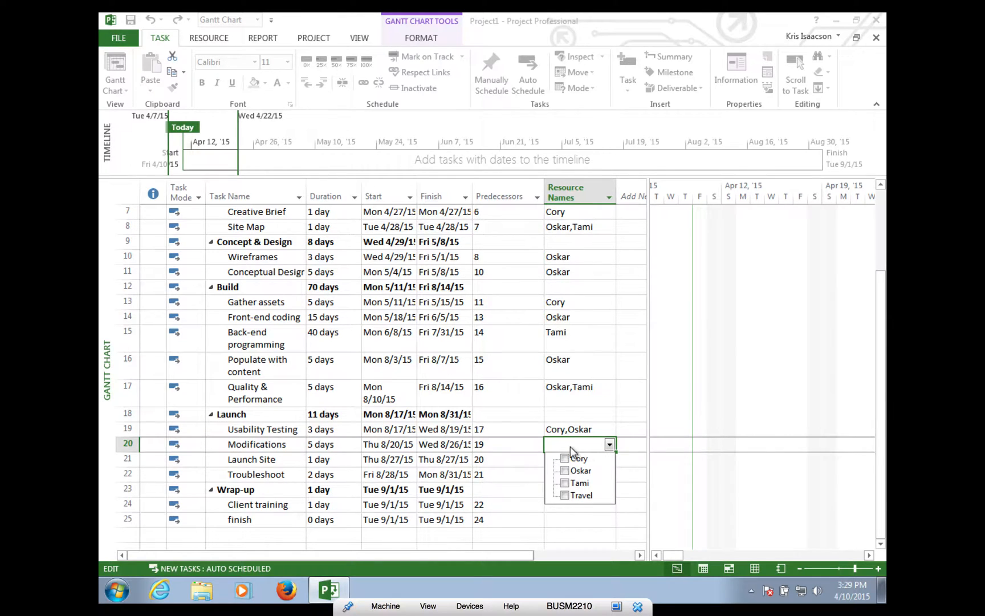
pyautogui.click(565, 471)
pyautogui.click(565, 483)
pyautogui.click(561, 528)
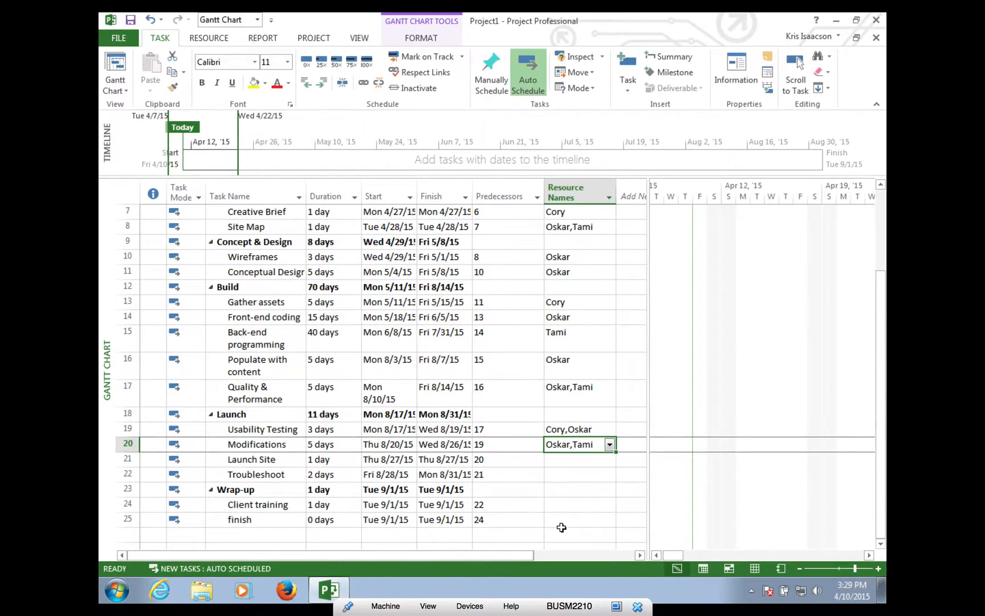
# - Give Launch Site and Troubleshoot two team members each, and Client training one
pyautogui.click(572, 461)
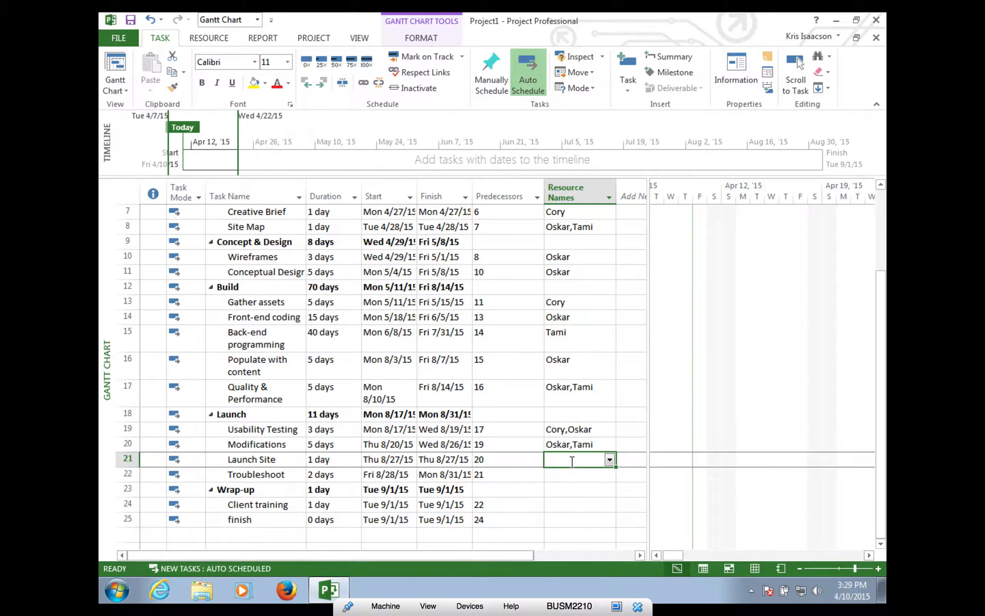
pyautogui.click(609, 460)
pyautogui.click(587, 488)
pyautogui.click(580, 499)
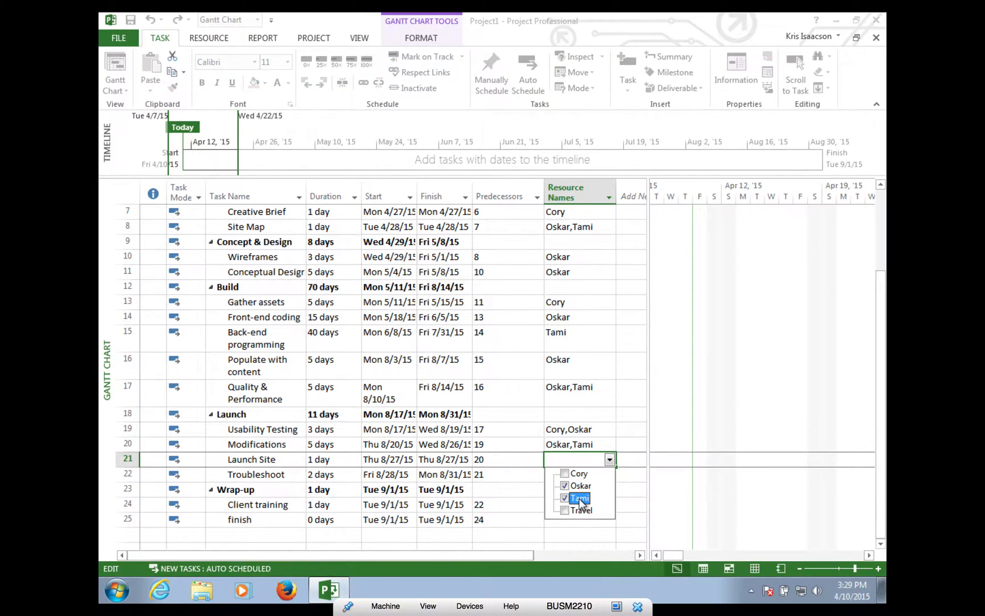
pyautogui.click(578, 541)
pyautogui.click(571, 480)
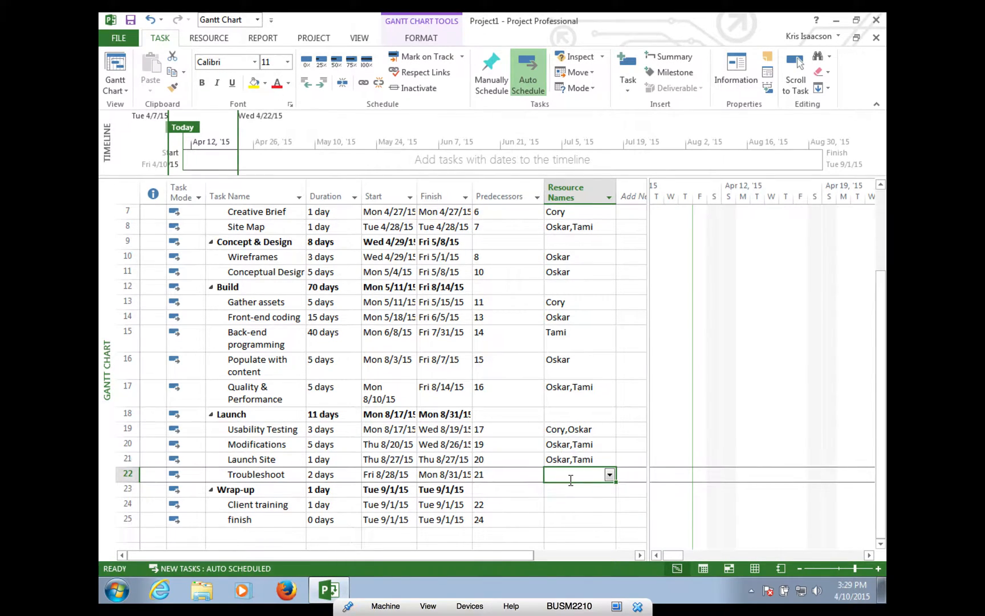
pyautogui.click(610, 475)
pyautogui.click(578, 513)
pyautogui.press('Return')
pyautogui.click(582, 503)
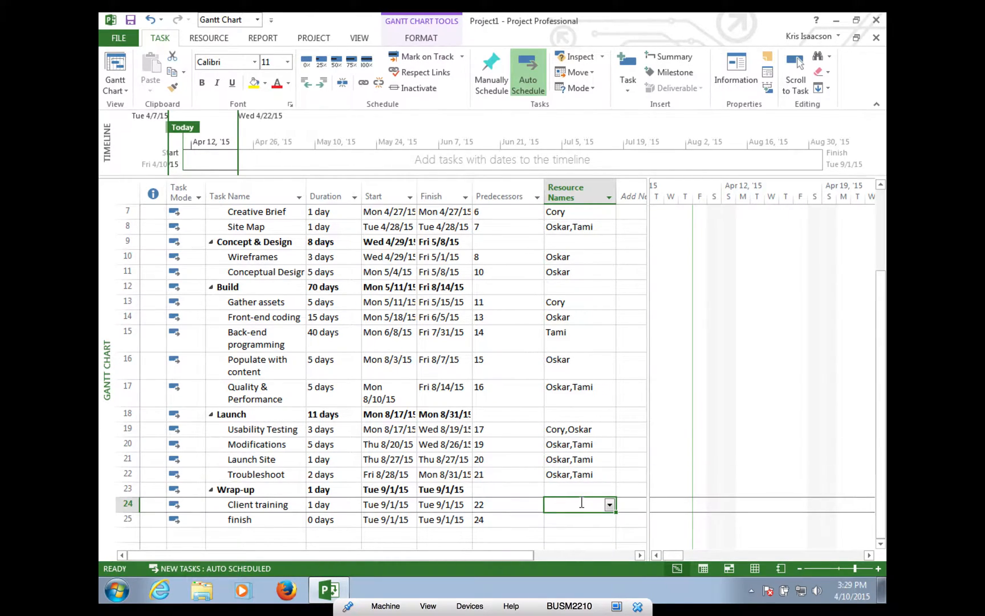
pyautogui.click(610, 504)
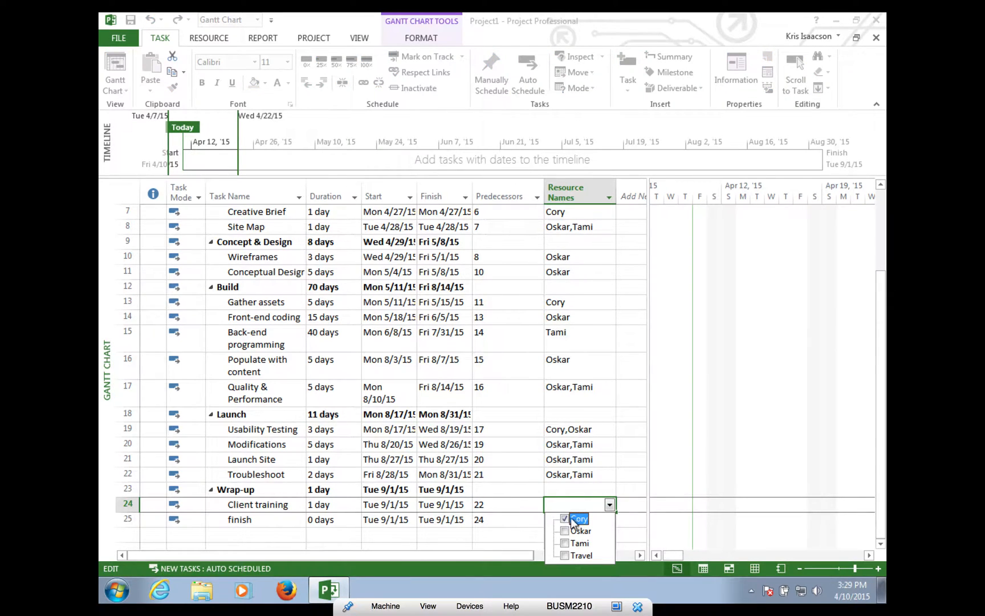
pyautogui.press('Return')
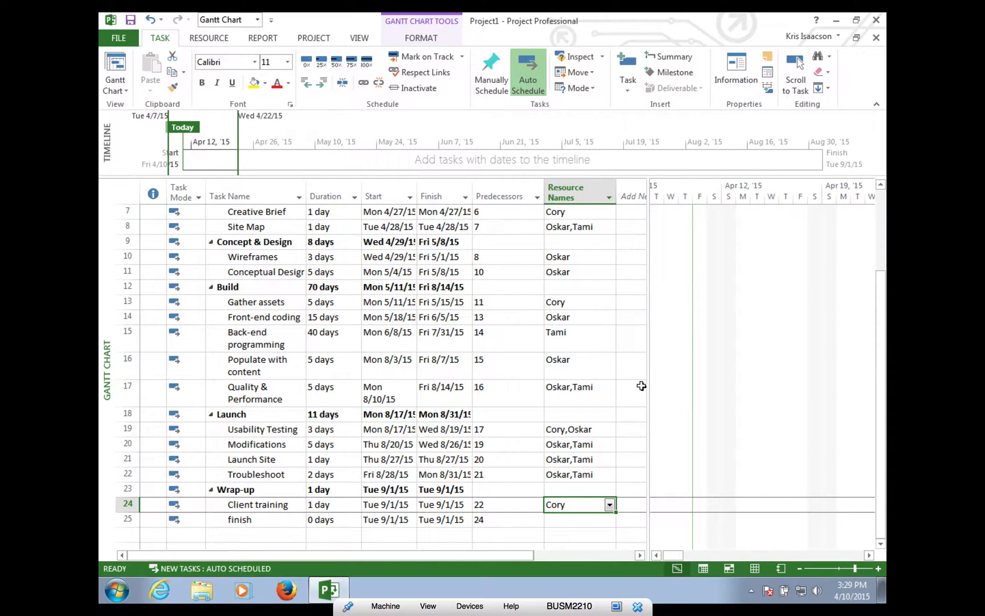
# - Widen the Gantt chart, scroll back to row 1 and the project start, and select Research competitors
pyautogui.moveTo(648, 386); pyautogui.dragTo(443, 378)
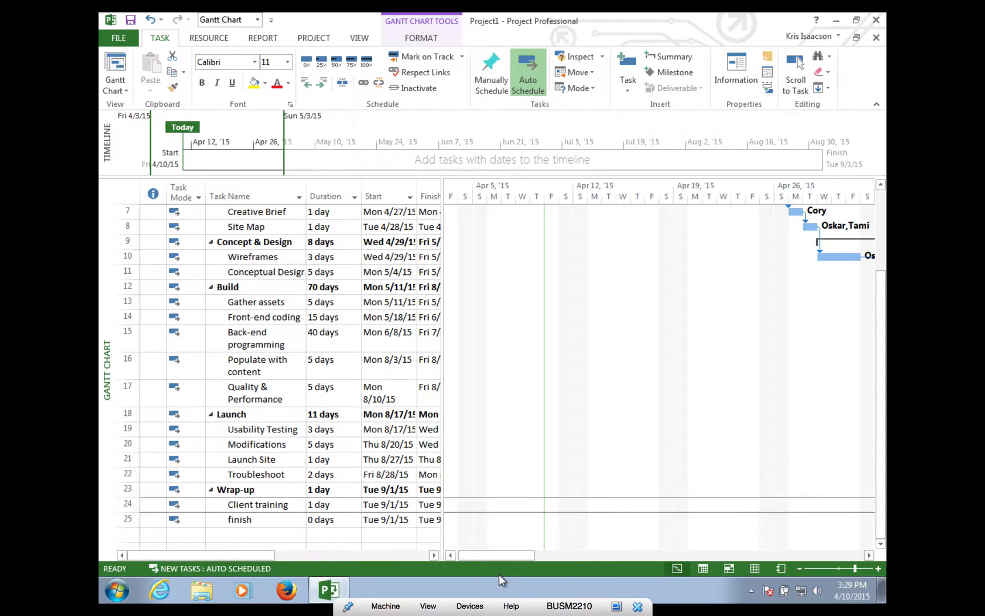
pyautogui.moveTo(553, 552); pyautogui.dragTo(529, 543)
pyautogui.moveTo(880, 453); pyautogui.dragTo(832, 156)
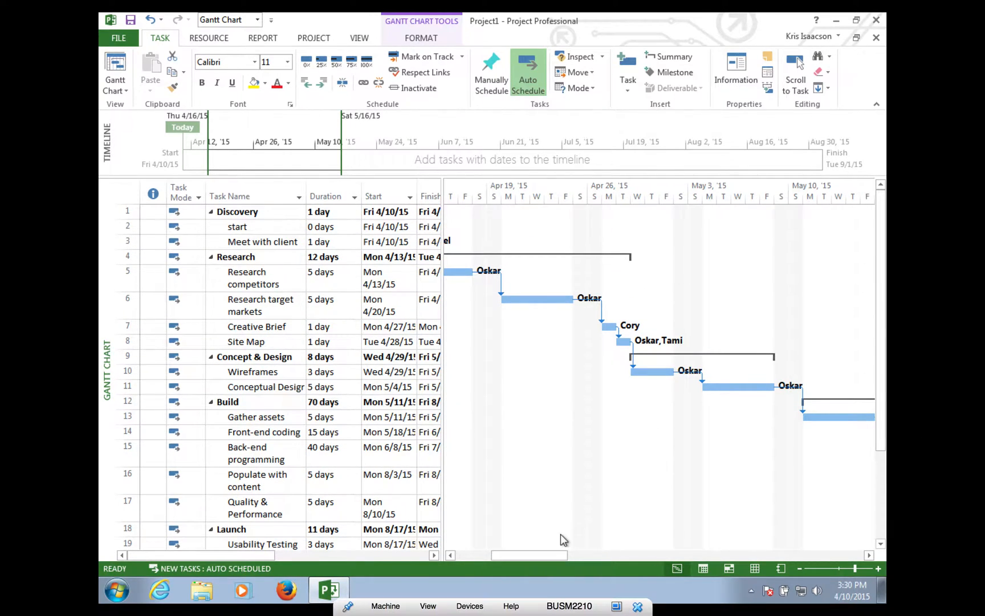
pyautogui.moveTo(541, 556); pyautogui.dragTo(419, 554)
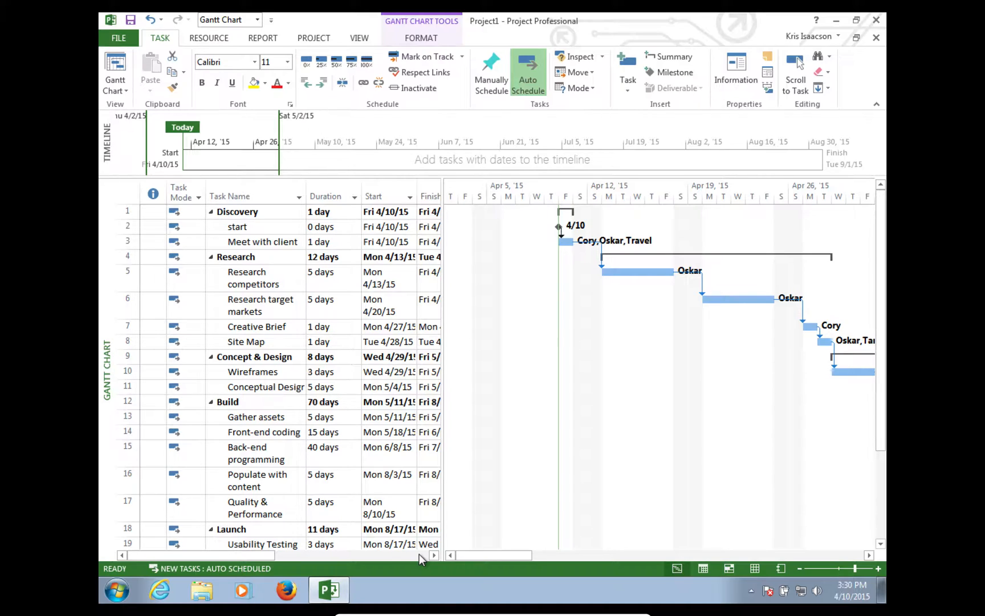
pyautogui.click(245, 283)
pyautogui.moveTo(739, 298); pyautogui.dragTo(662, 296)
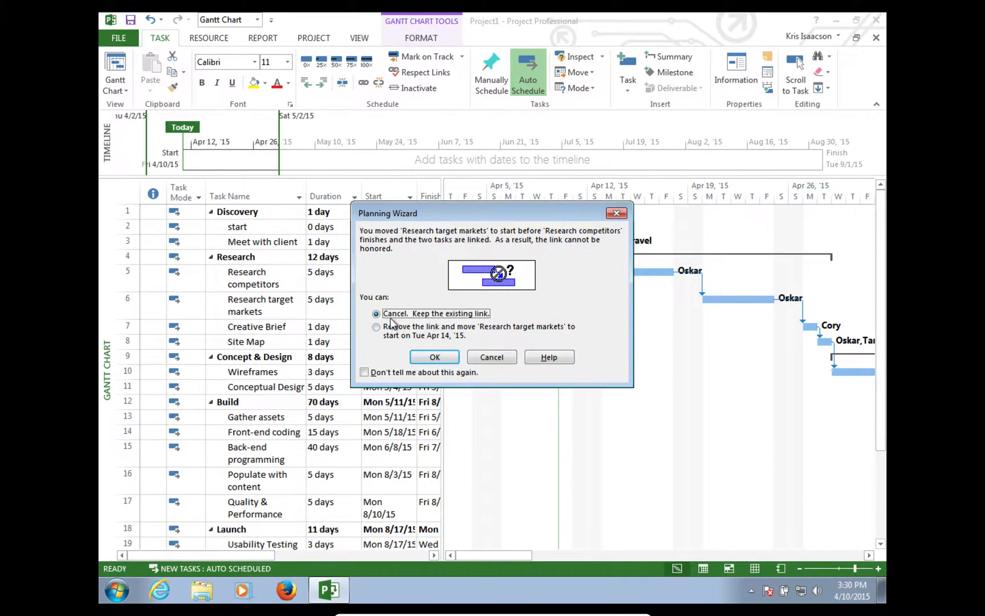
pyautogui.click(433, 356)
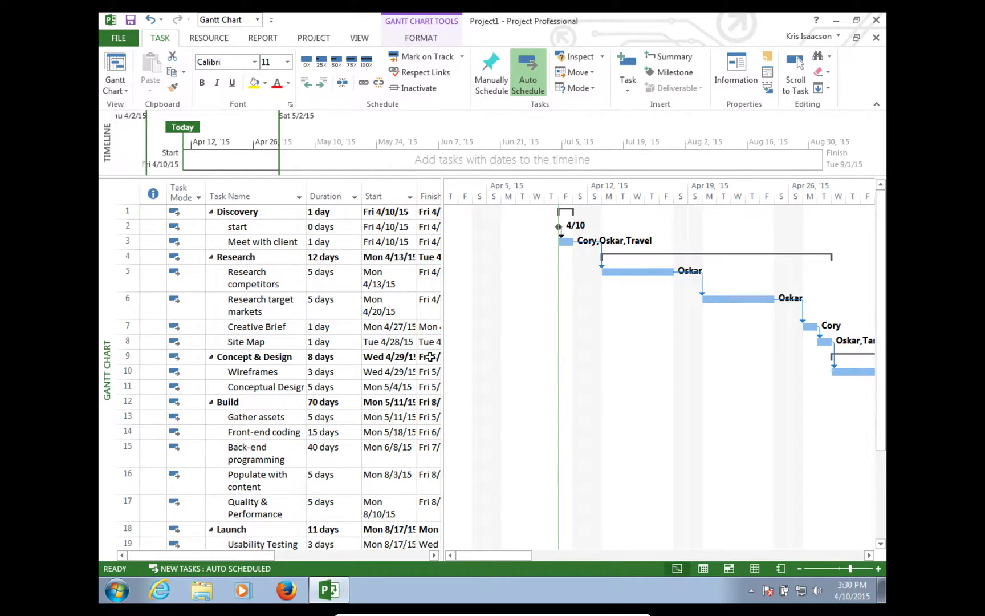
pyautogui.moveTo(744, 295); pyautogui.dragTo(643, 297)
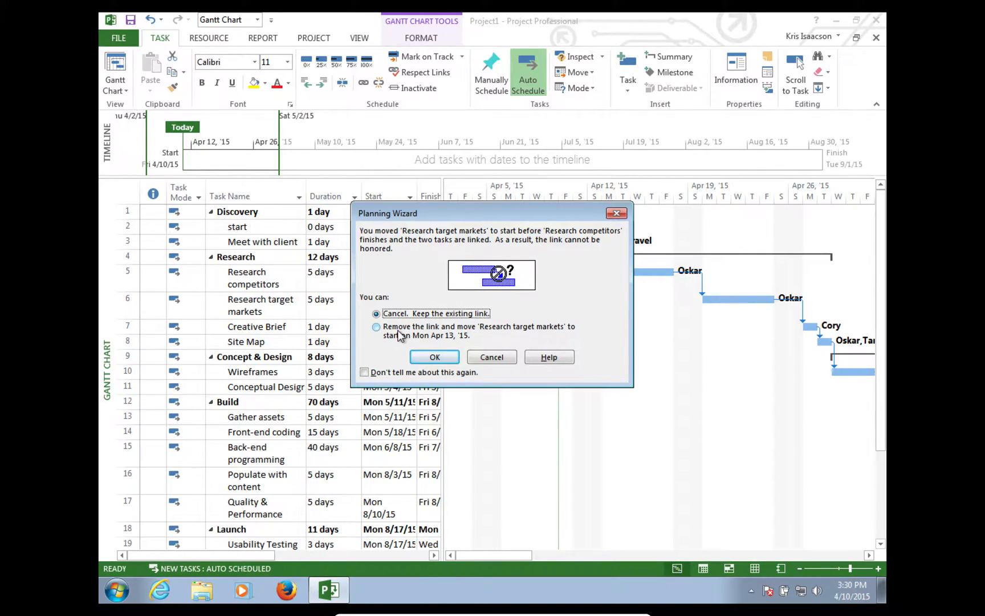
pyautogui.click(435, 357)
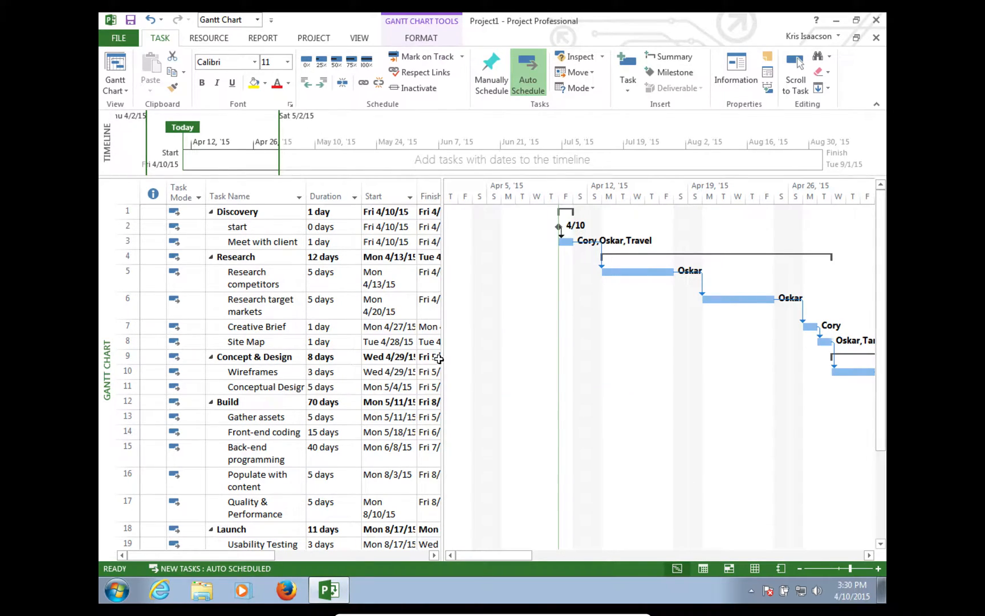
pyautogui.click(704, 300)
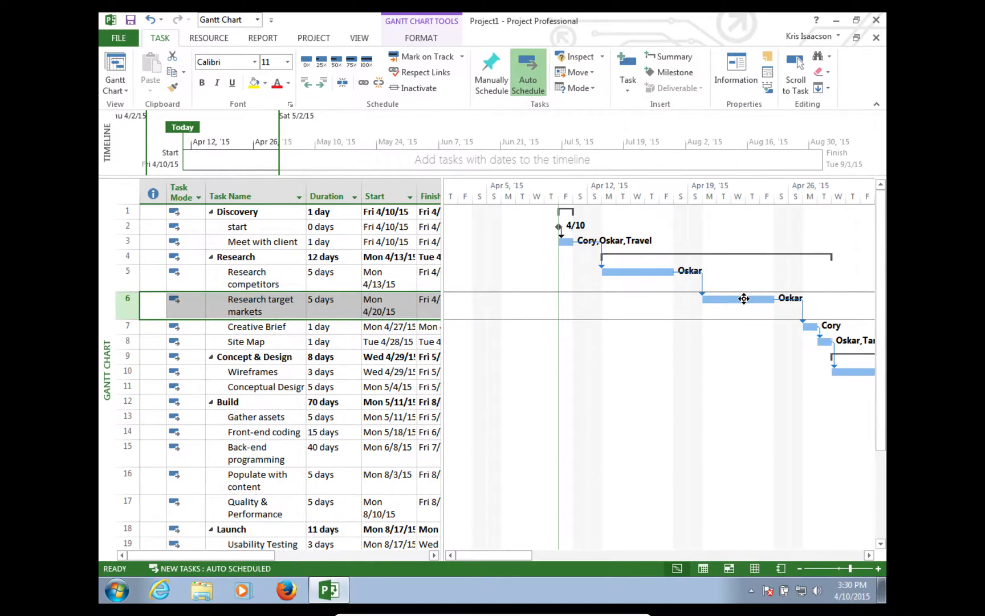
# - Try setting Research target markets' start to 4/13/15, but keep the link when the Planning Wizard warns
pyautogui.click(381, 311)
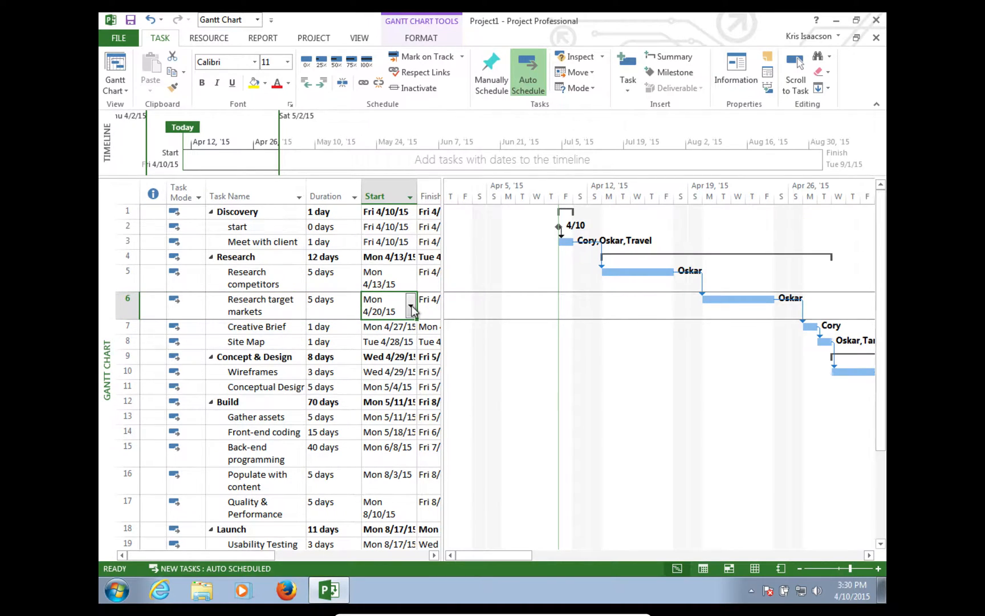
pyautogui.click(410, 306)
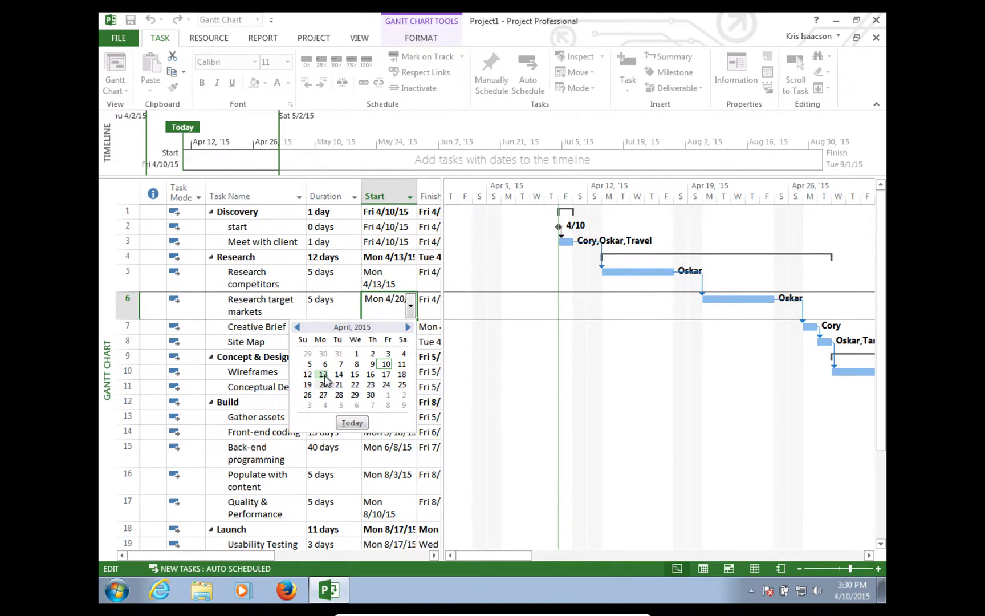
pyautogui.click(324, 375)
pyautogui.click(439, 355)
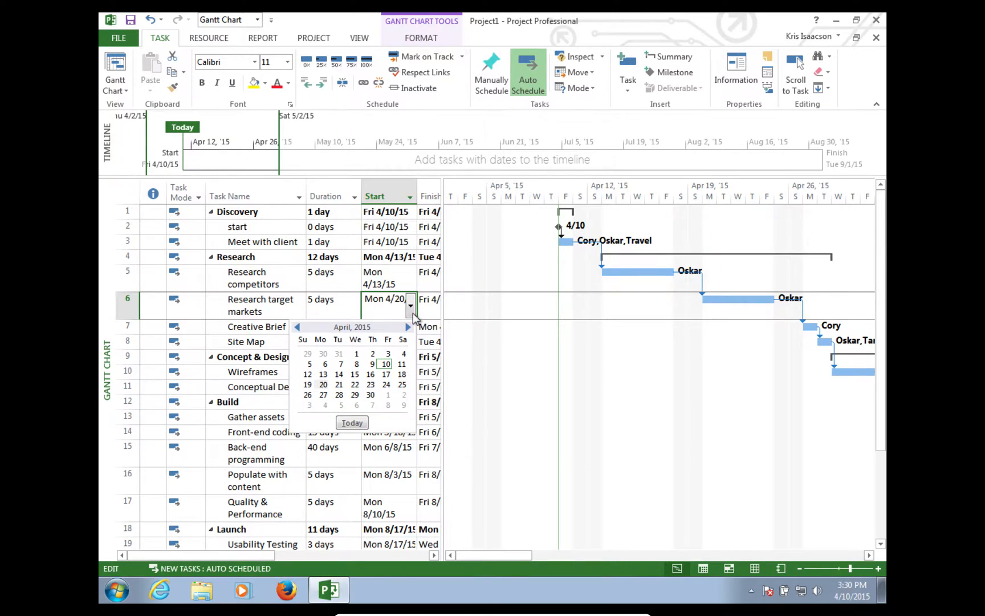
# - Set the start to 4/13/15 again, this time choosing 'Remove the link and move'
pyautogui.click(413, 313)
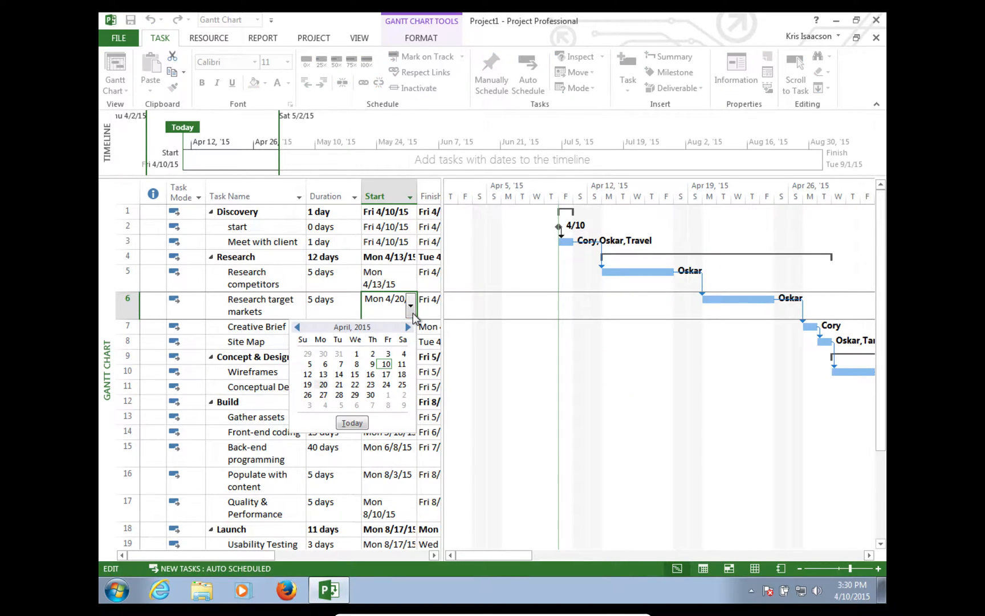
pyautogui.click(324, 380)
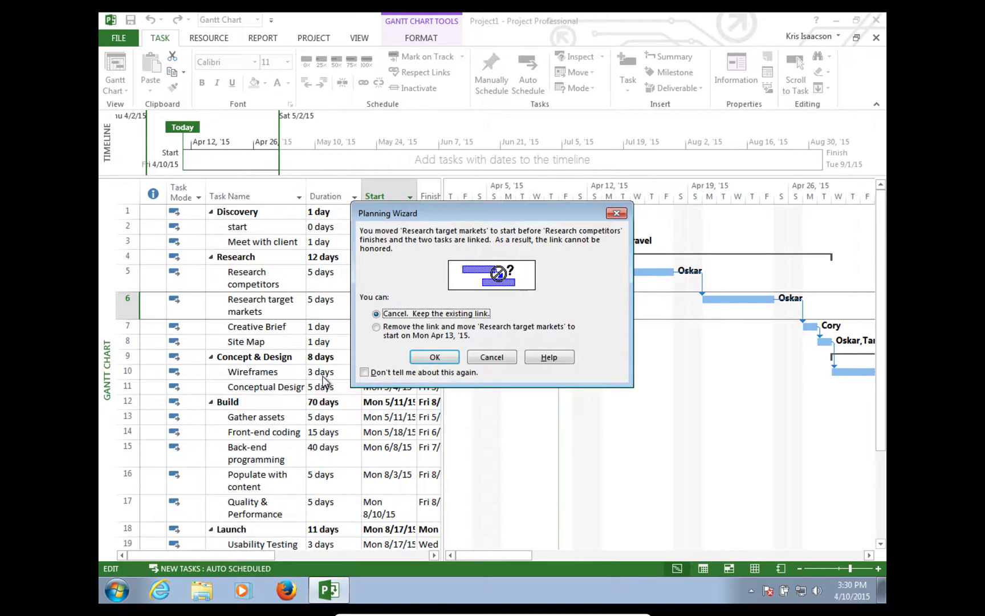
pyautogui.click(376, 327)
pyautogui.click(433, 358)
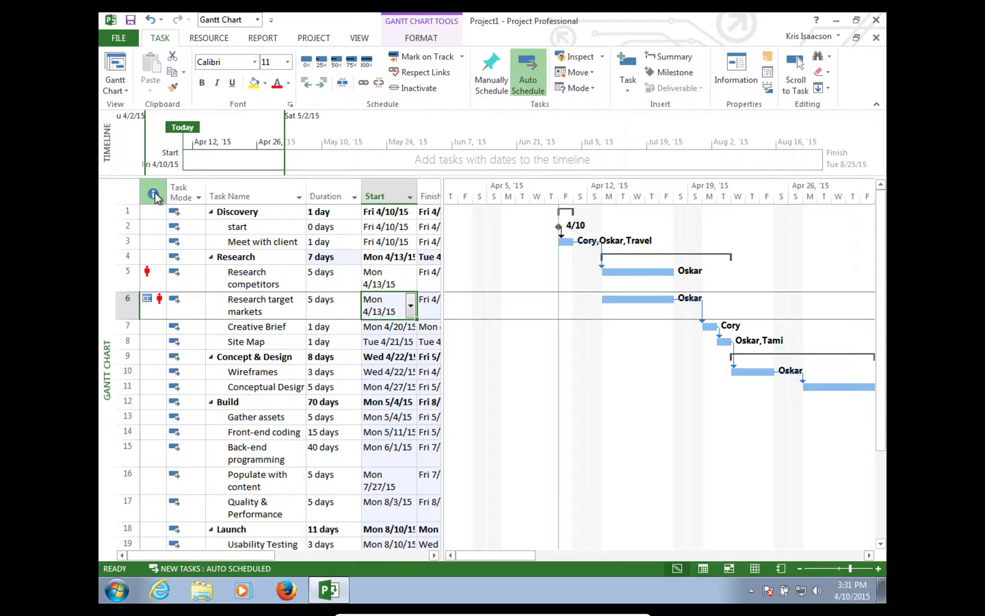
pyautogui.moveTo(155, 192)
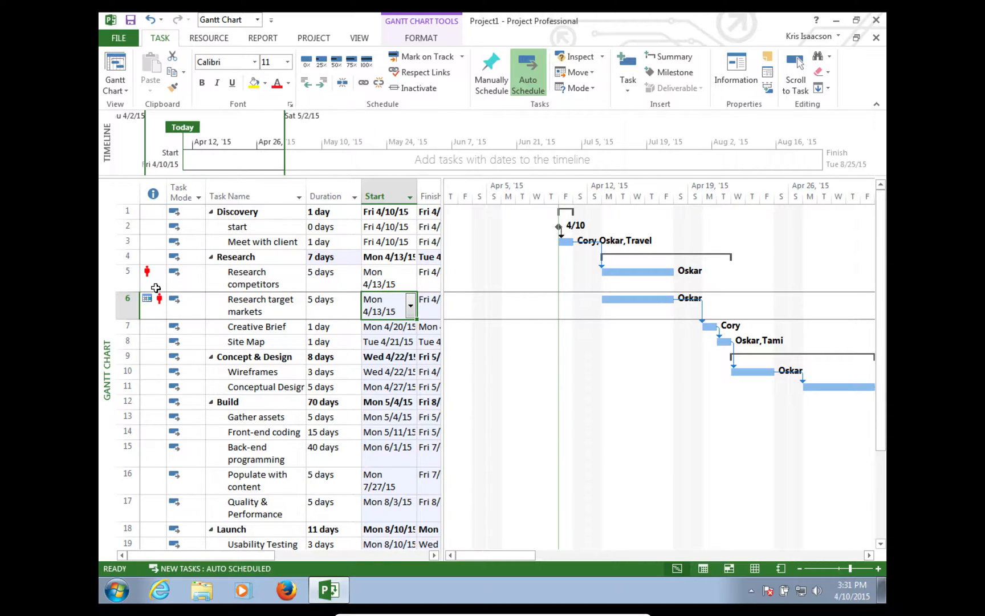
pyautogui.moveTo(157, 290)
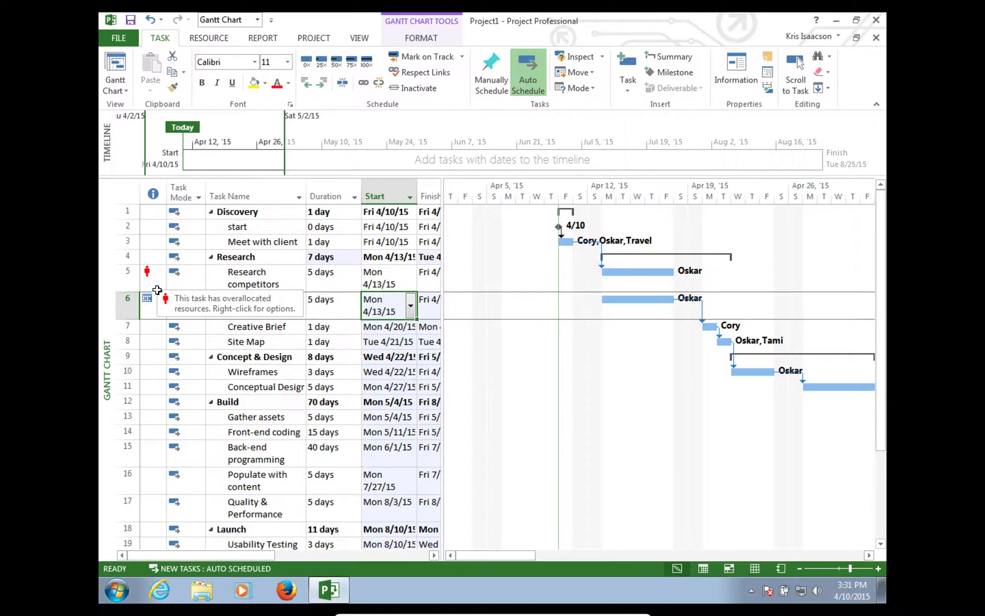
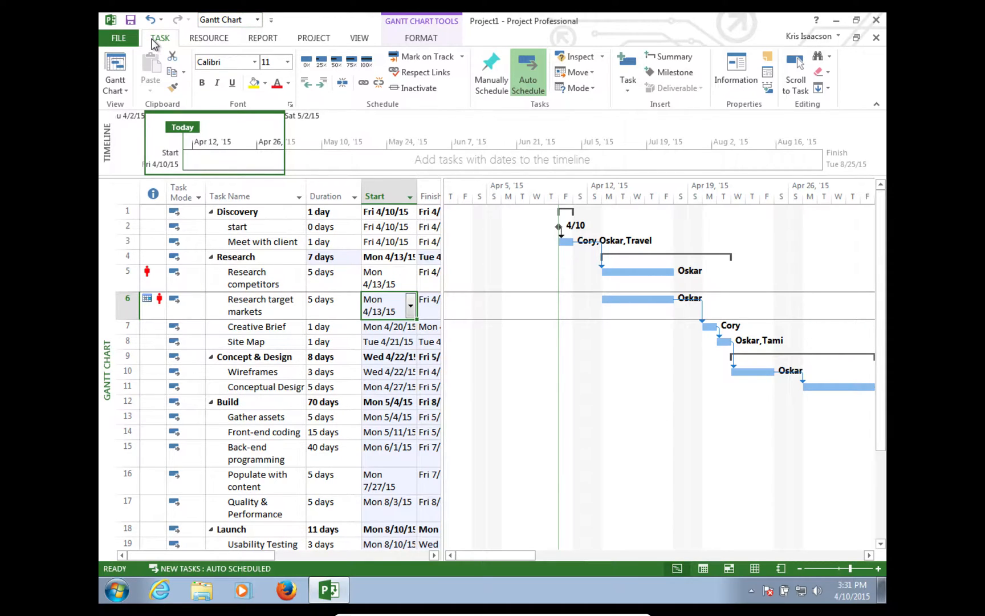
# - Level all resource overallocations, then move Research target markets' start to Mon 4/20/15
pyautogui.click(213, 38)
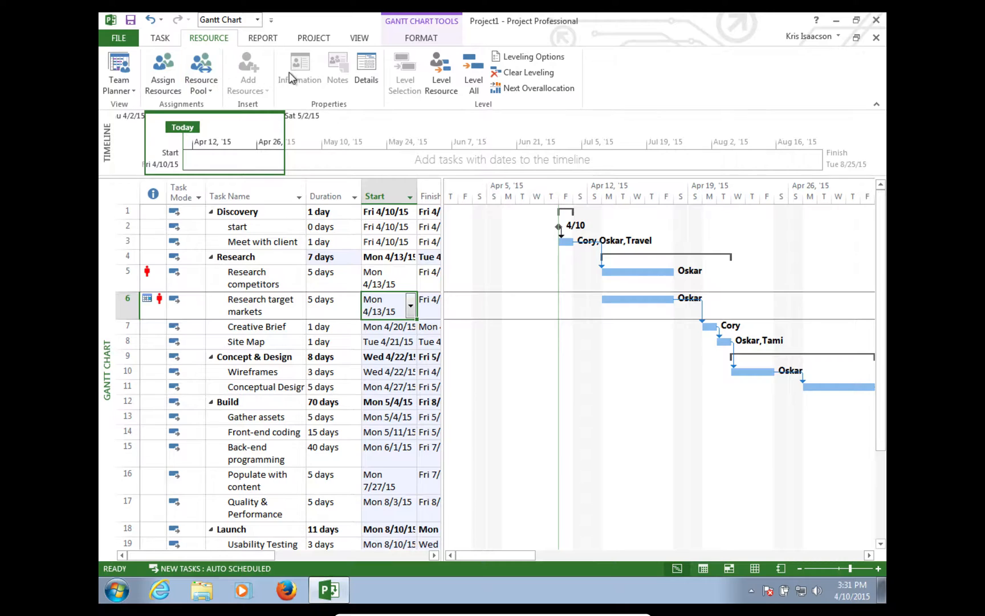
pyautogui.click(474, 74)
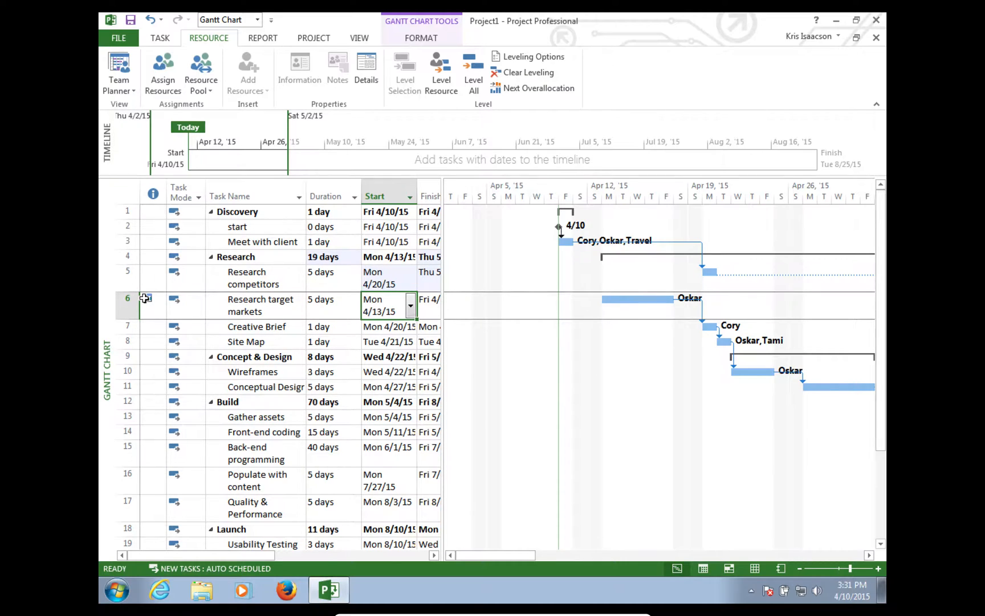
pyautogui.click(411, 307)
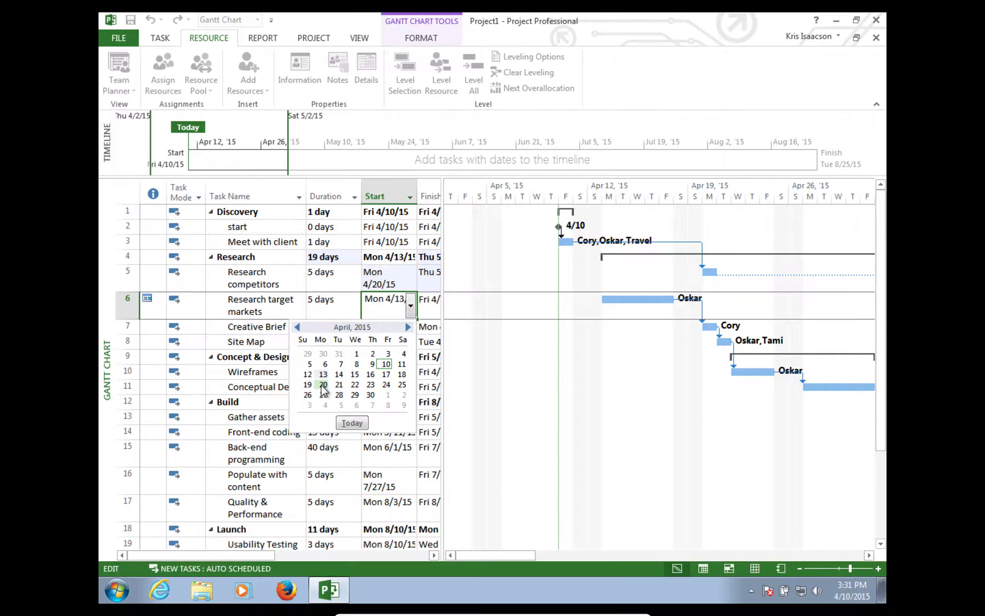
pyautogui.click(322, 384)
# - Set Research competitors to start Mon 4/13/15, then undo that change and the leveling
pyautogui.click(407, 278)
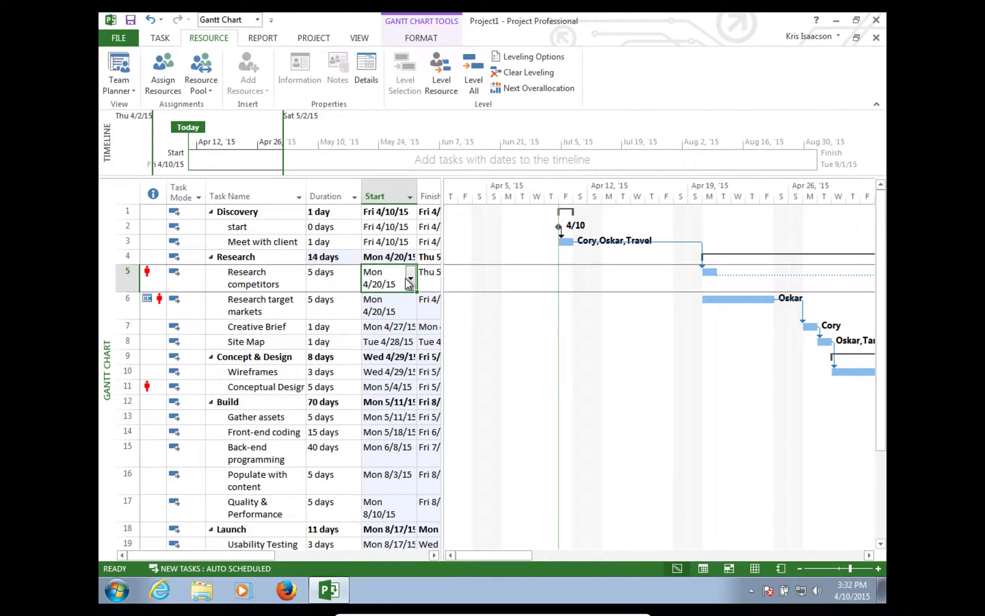
pyautogui.click(411, 280)
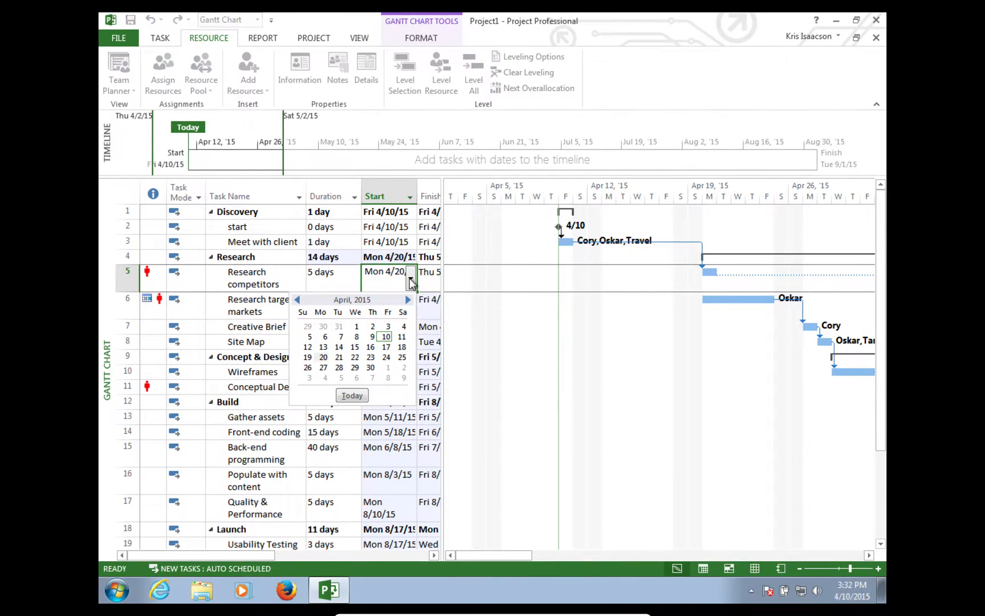
pyautogui.click(323, 347)
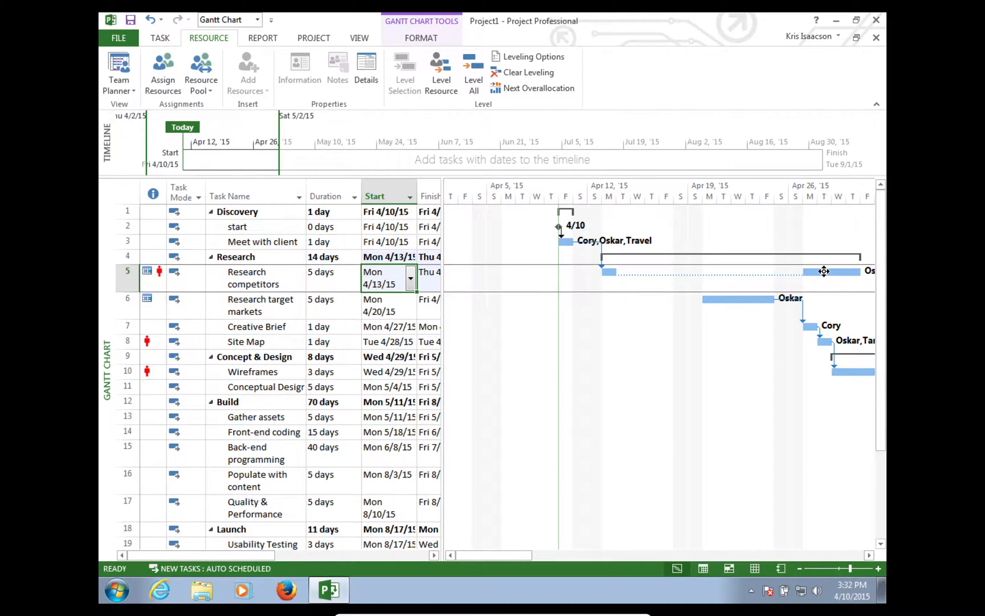
pyautogui.click(151, 20)
pyautogui.click(151, 21)
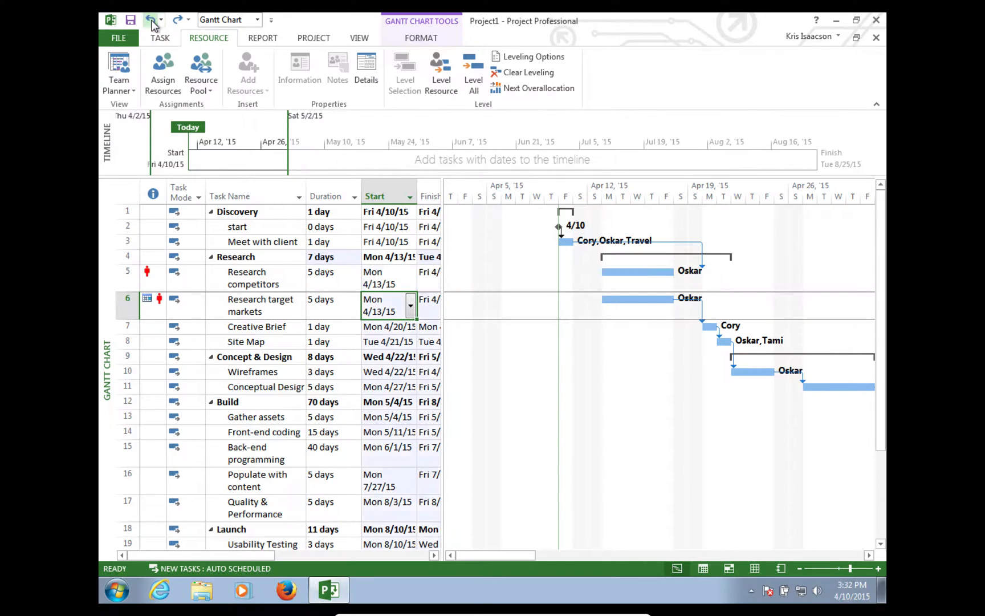
# - Redo Research target markets' Mon 4/20/15 start, stretching Research to 12 days
pyautogui.click(152, 21)
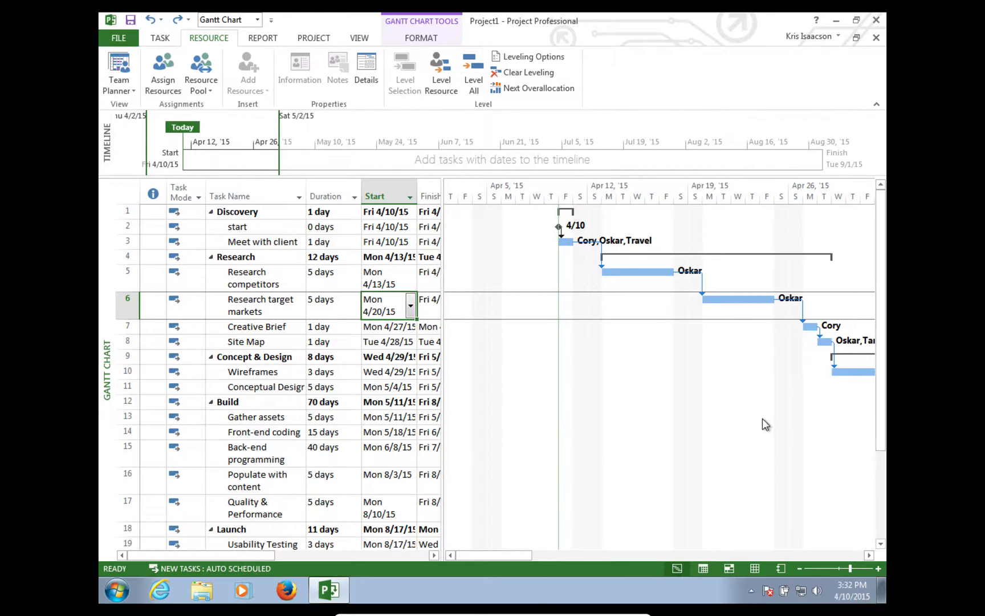
pyautogui.moveTo(497, 557); pyautogui.dragTo(537, 554)
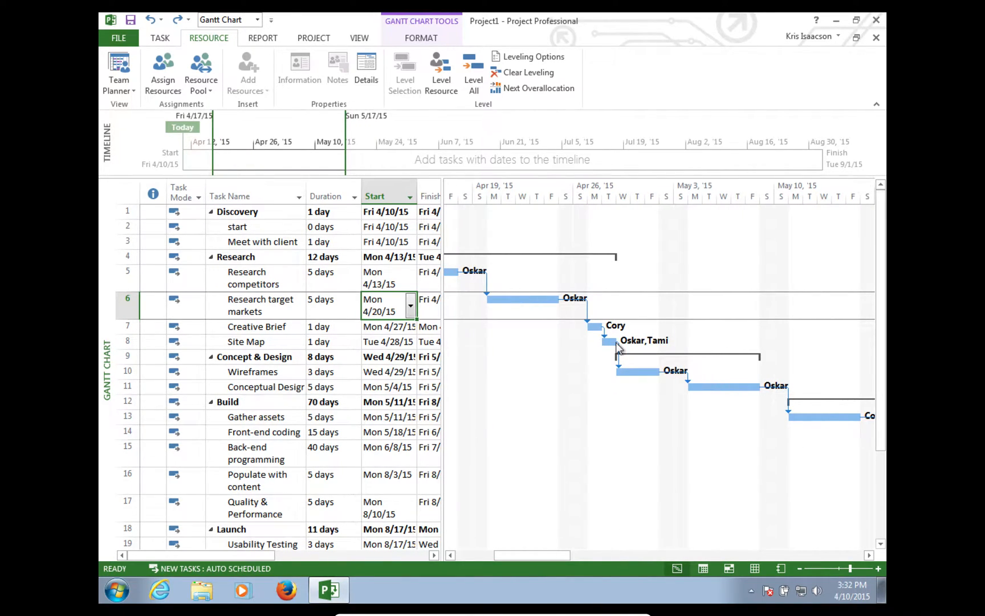
# - Drag Site Map to start with Creative Brief, choosing 'Remove the link and move'
pyautogui.moveTo(608, 341); pyautogui.dragTo(595, 341)
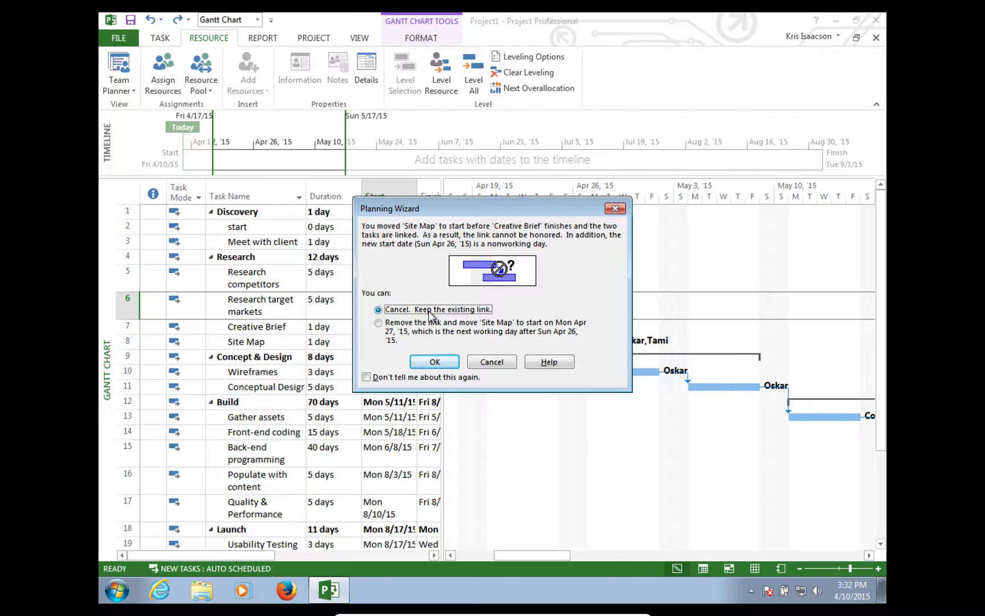
pyautogui.click(424, 328)
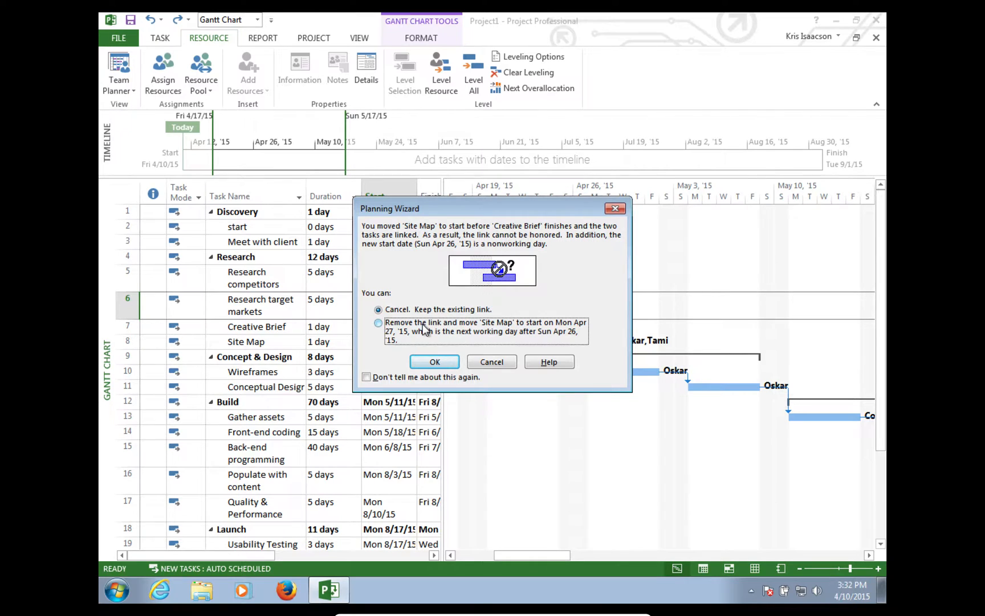
pyautogui.click(424, 364)
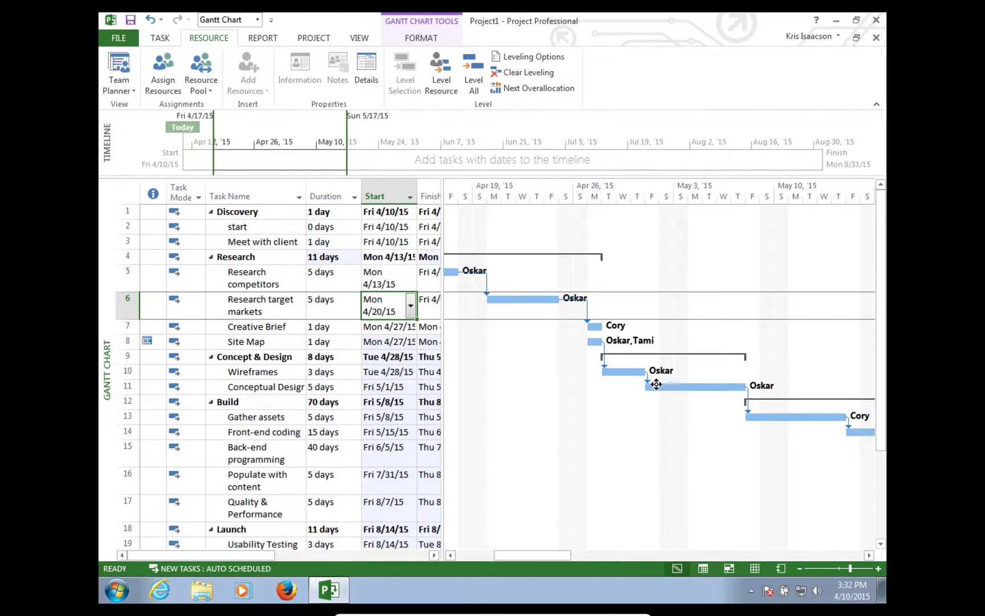
pyautogui.click(594, 325)
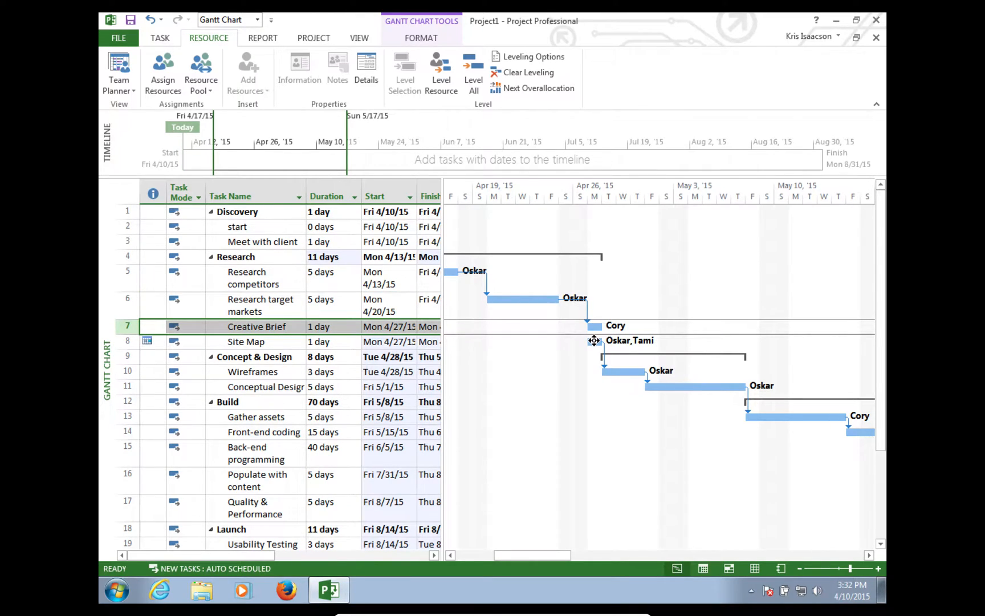
# - Link Creative Brief and Site Map so Site Map follows it
pyautogui.keyDown('ctrl'); pyautogui.click(594, 340); pyautogui.keyUp('ctrl')
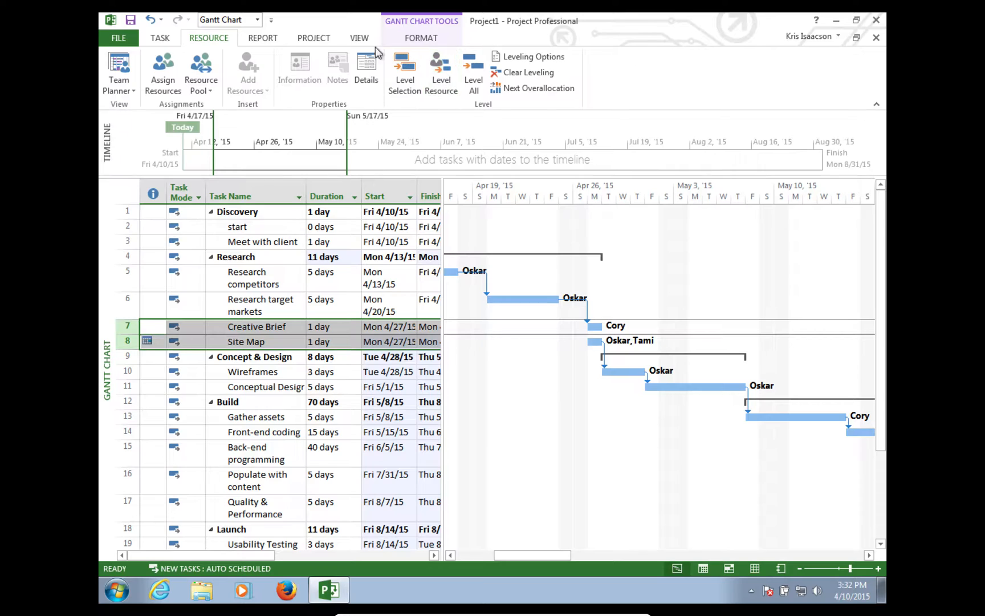
pyautogui.click(161, 38)
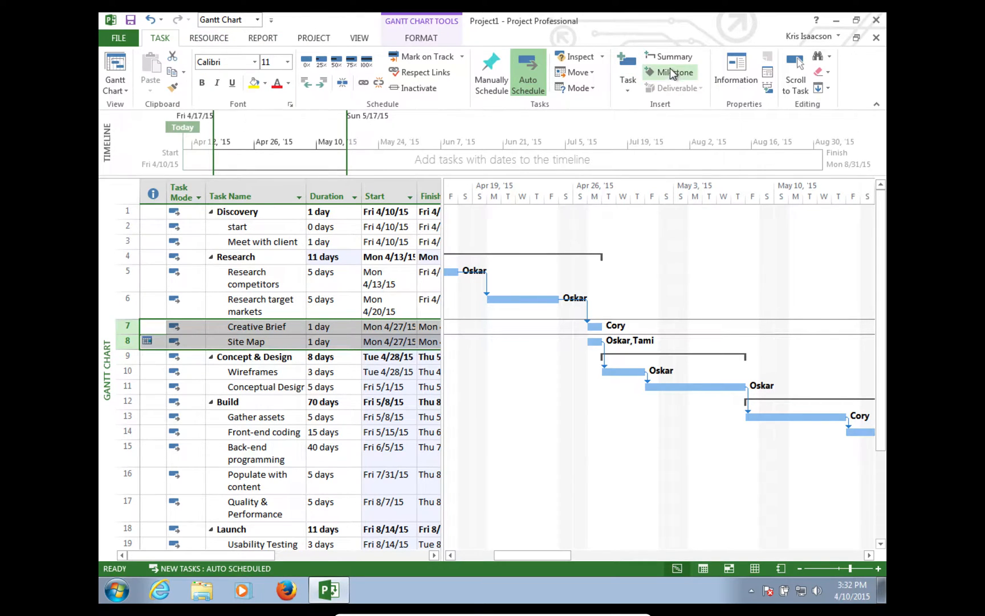
pyautogui.click(363, 84)
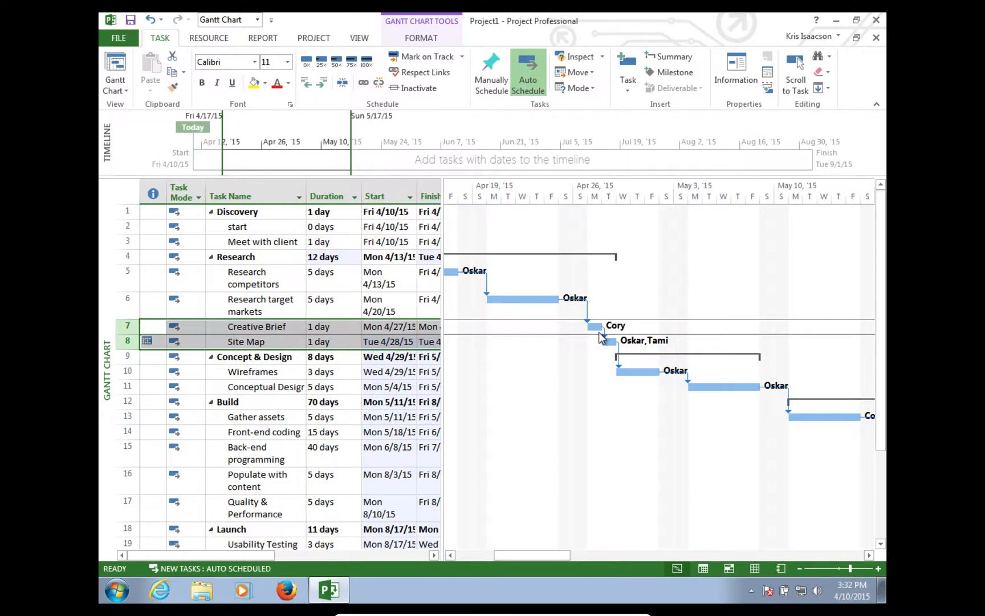
# - Make Site Map manually scheduled with a start date of Mon 4/27/15
pyautogui.click(388, 341)
pyautogui.click(410, 342)
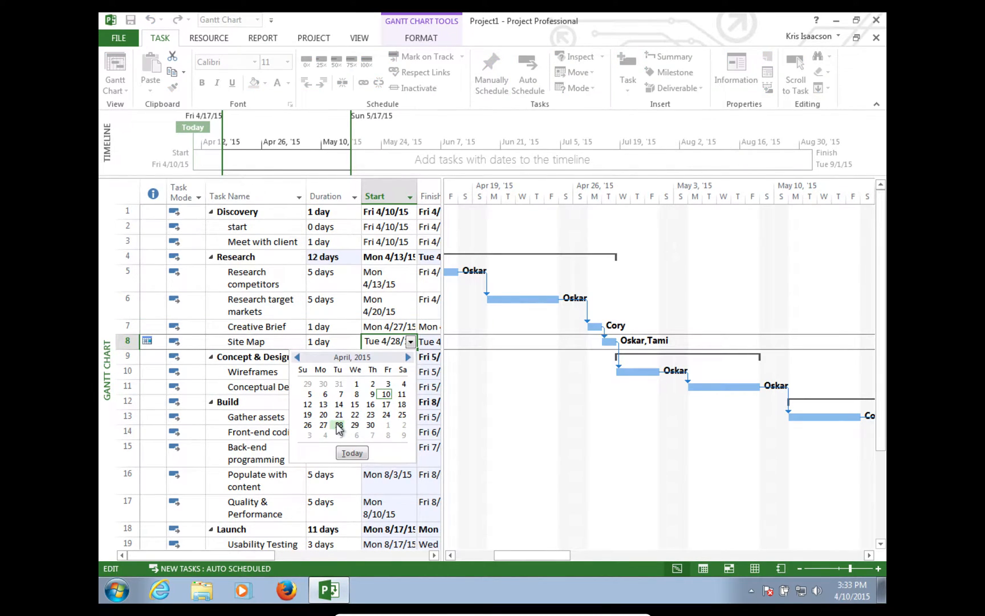
pyautogui.click(394, 341)
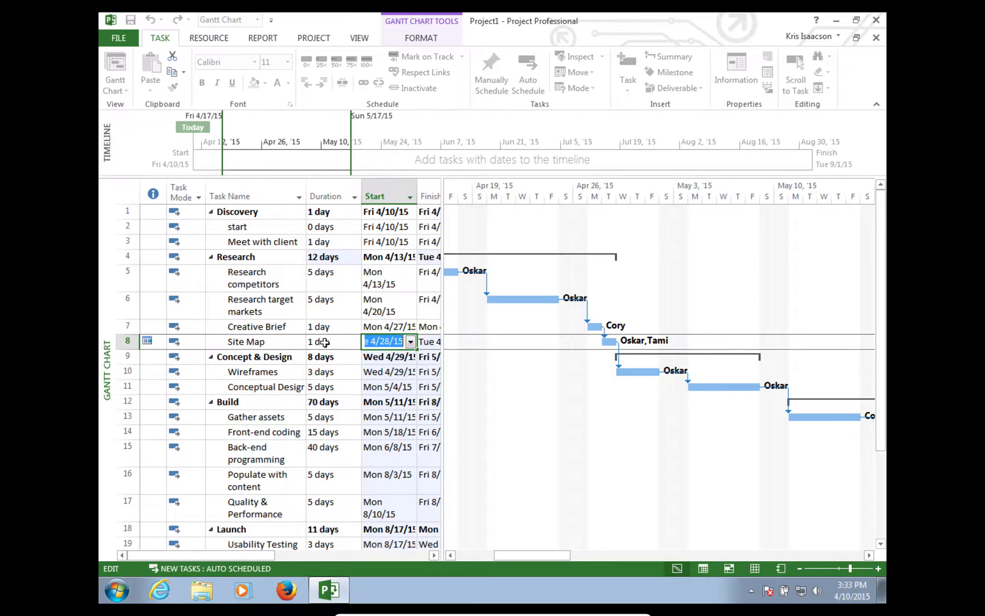
pyautogui.click(188, 342)
pyautogui.click(199, 342)
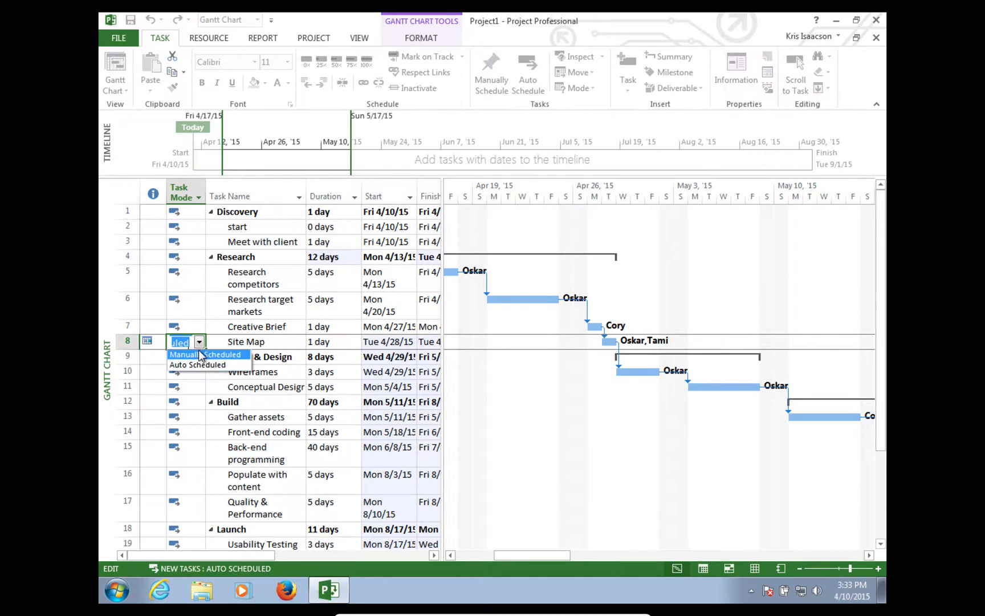
pyautogui.click(201, 354)
pyautogui.click(393, 340)
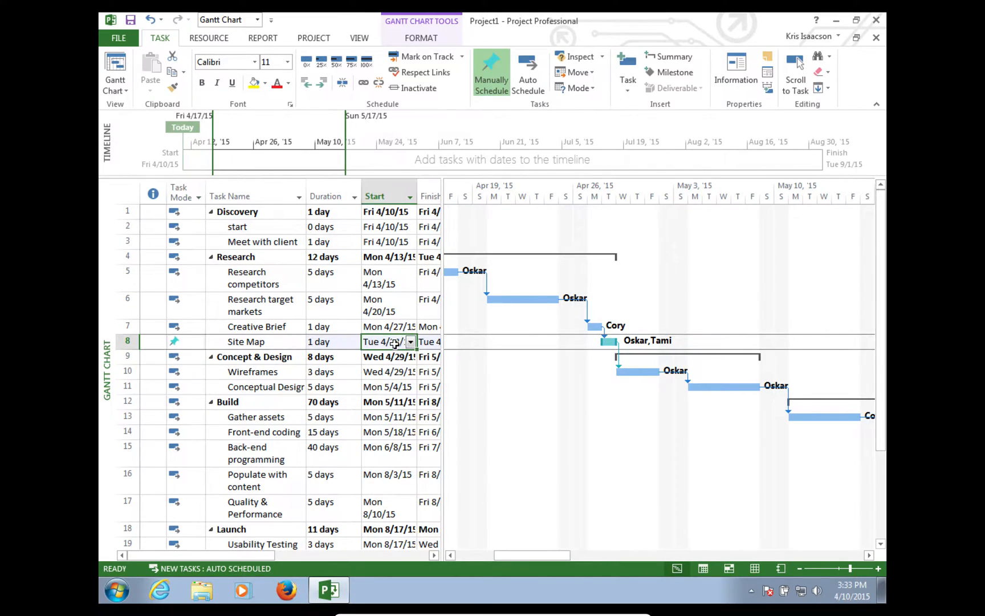
pyautogui.click(411, 342)
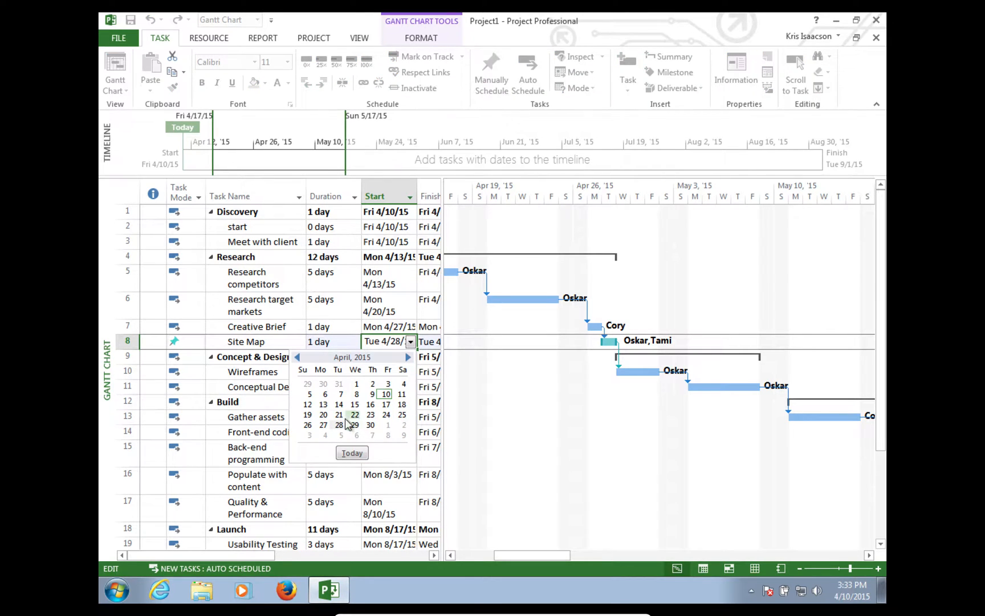
pyautogui.click(323, 425)
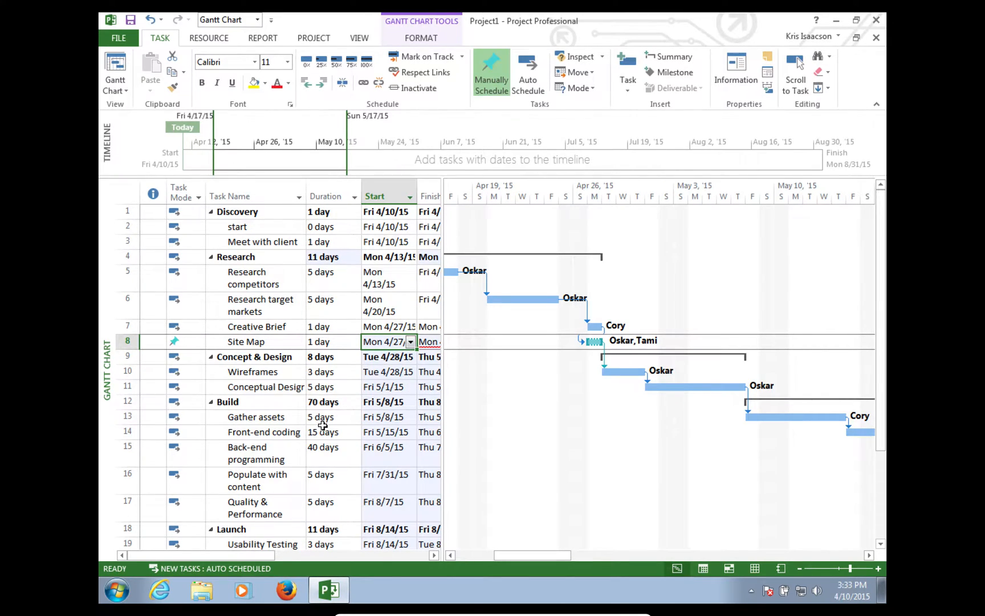
pyautogui.click(410, 342)
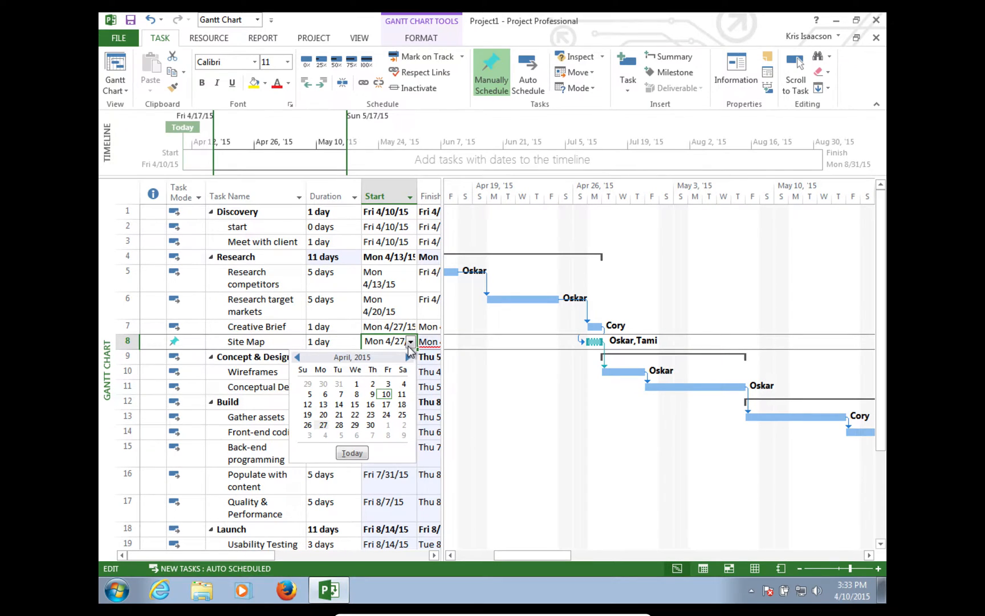
pyautogui.click(379, 341)
# - Open Site Map's Task Information and review its Predecessors, Resources and Advanced tabs
pyautogui.doubleClick(324, 344)
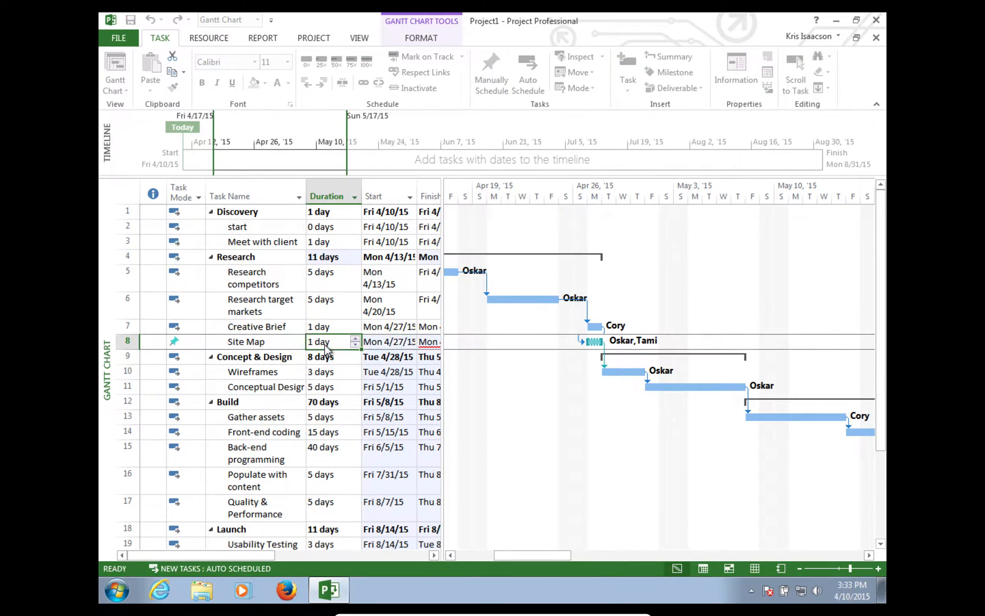
pyautogui.moveTo(383, 178); pyautogui.dragTo(531, 221)
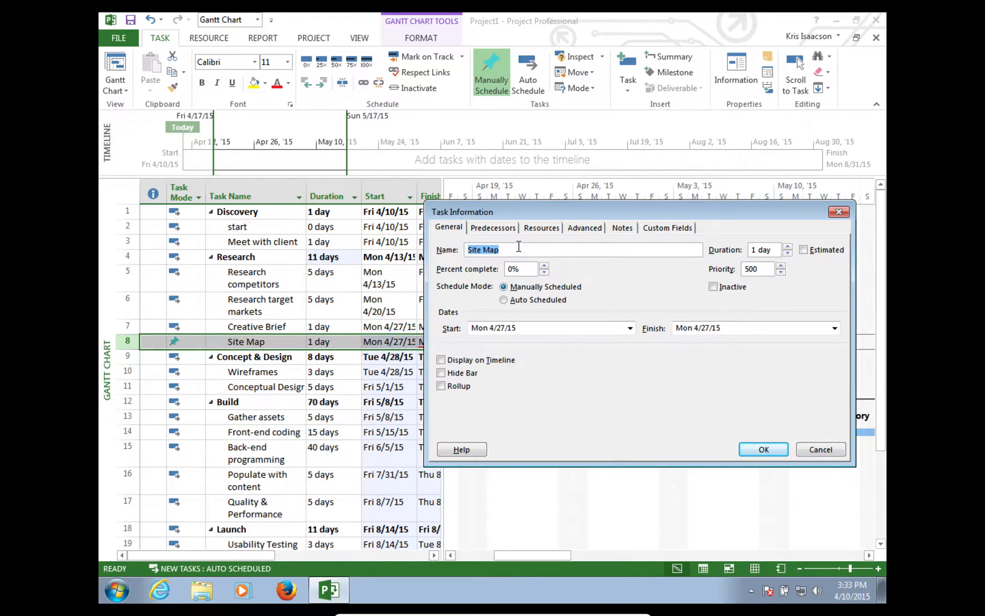
pyautogui.click(493, 228)
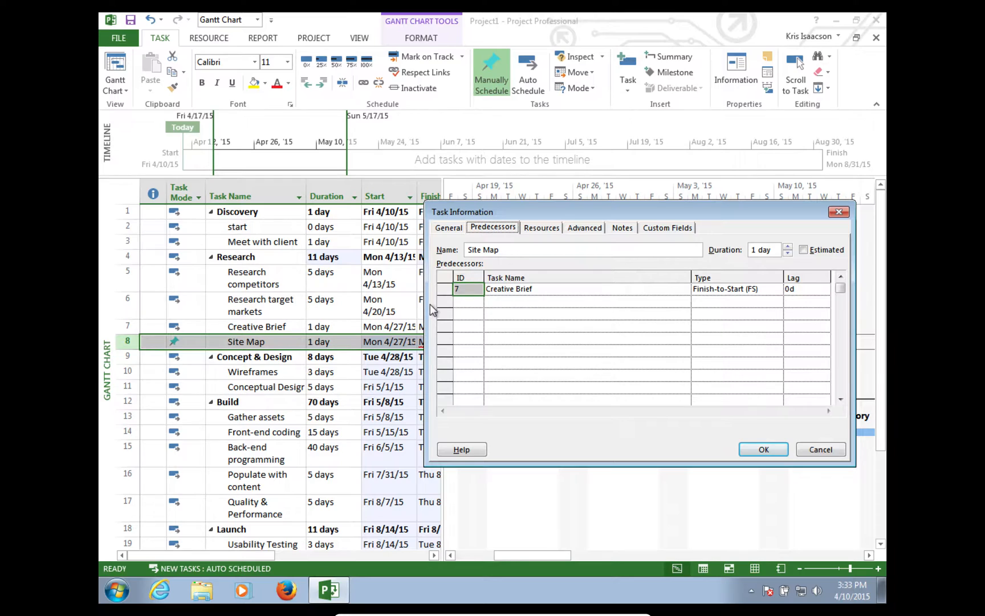
pyautogui.click(543, 228)
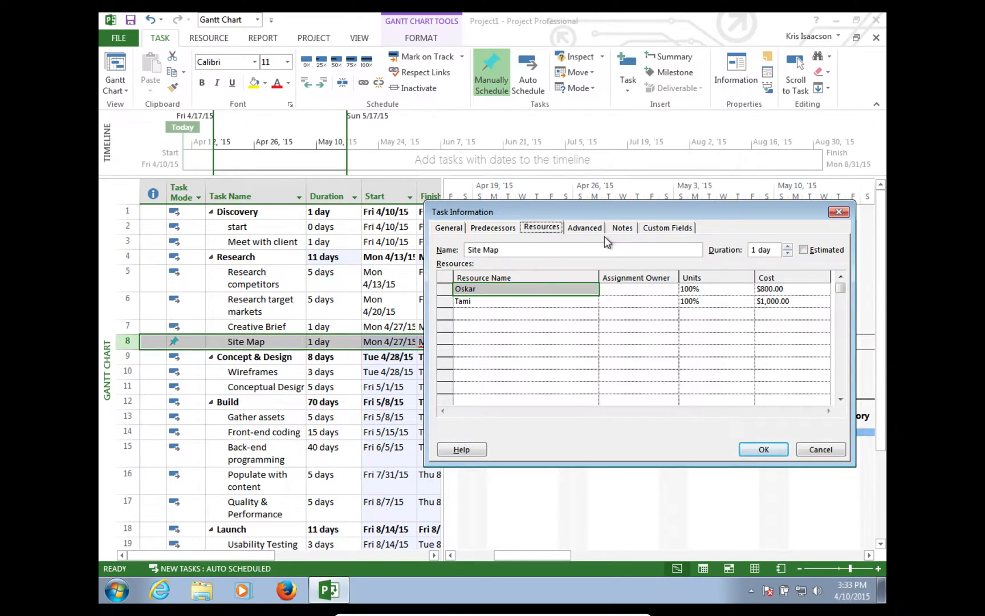
pyautogui.click(598, 226)
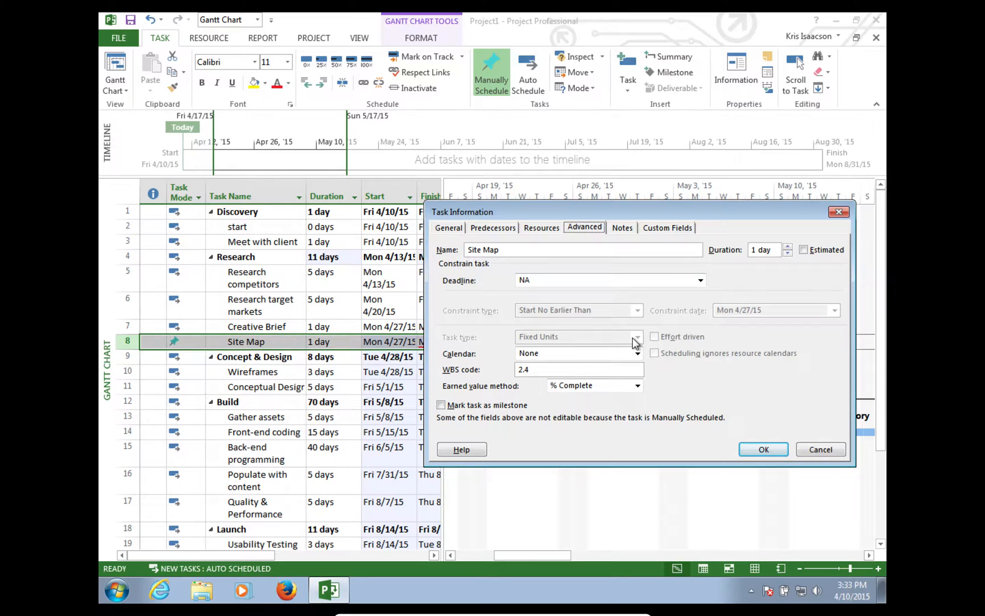
pyautogui.click(447, 227)
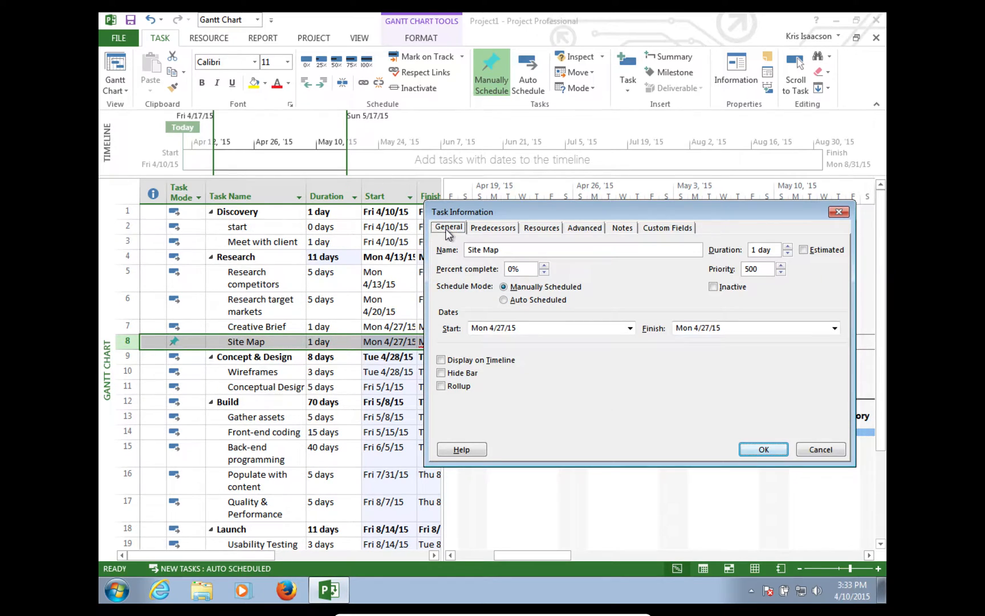
# - Make Site Map Auto Scheduled with an As Soon As Possible constraint
pyautogui.click(504, 300)
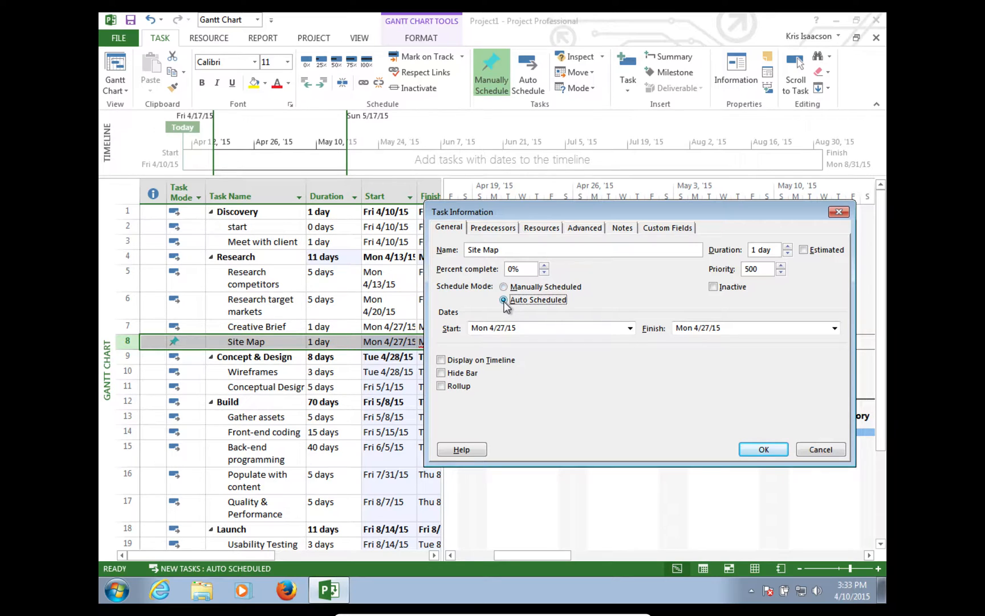
pyautogui.click(583, 227)
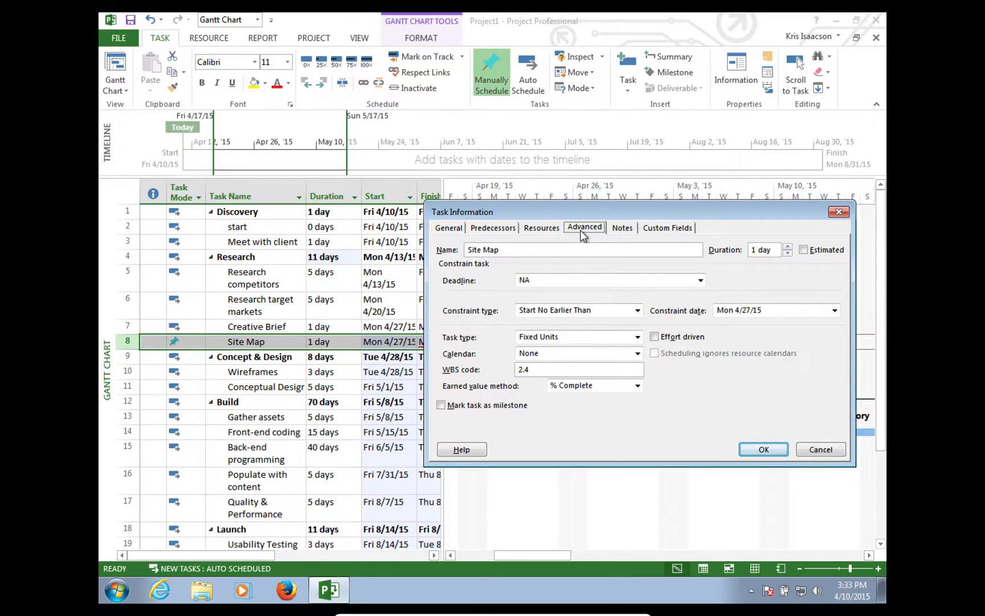
pyautogui.click(637, 311)
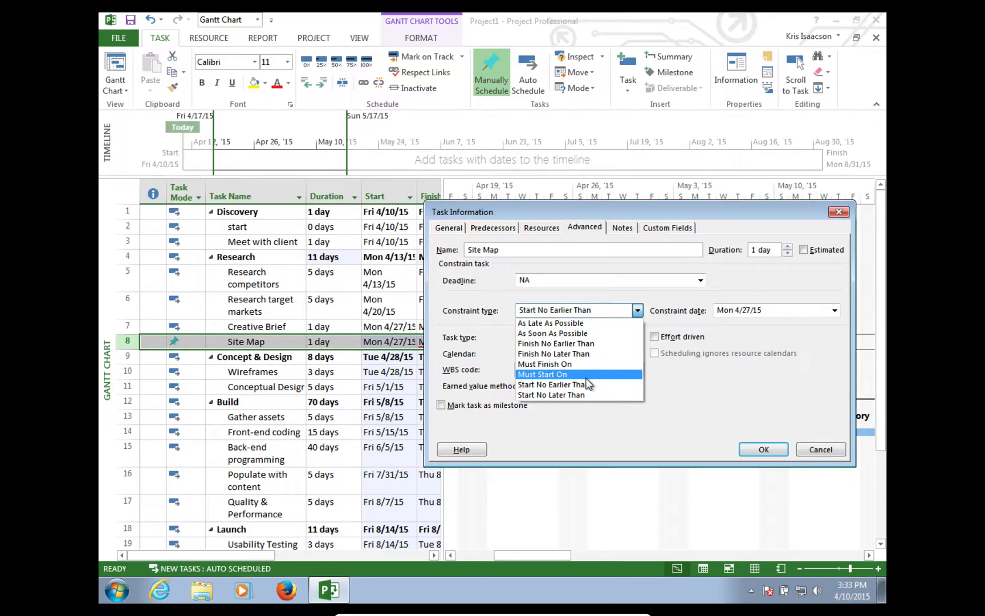
pyautogui.click(572, 335)
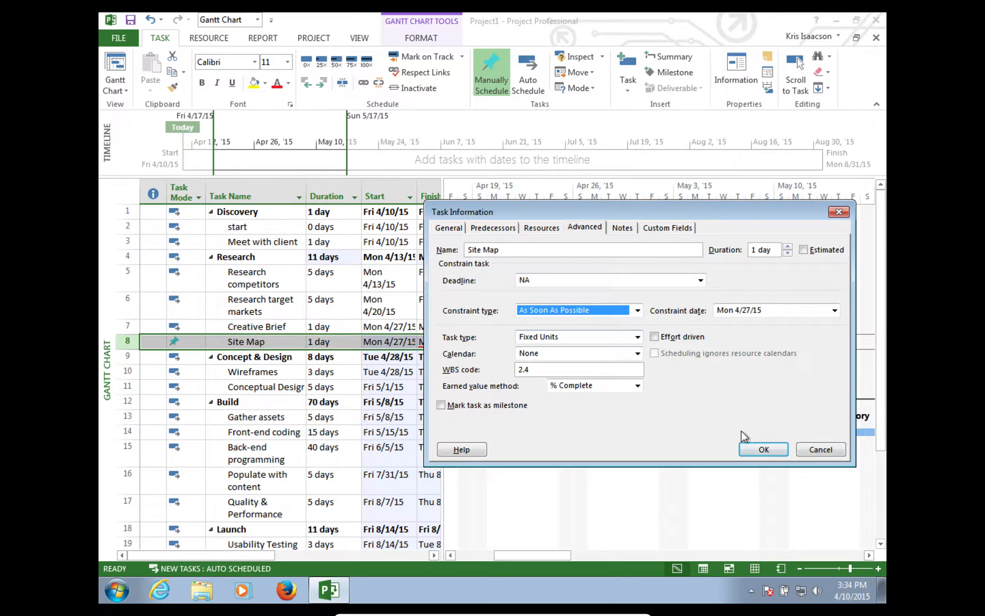
pyautogui.click(754, 453)
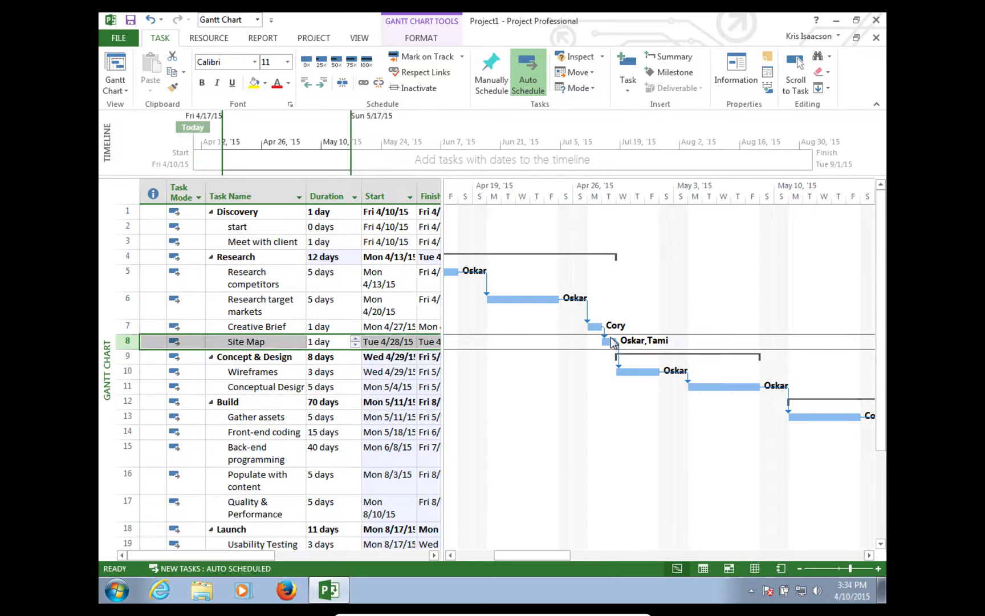
# - Scroll to the final tasks finishing Tue 9/1/15 and show the built-in views list
pyautogui.moveTo(610, 342)
pyautogui.moveTo(518, 551); pyautogui.dragTo(858, 466)
pyautogui.moveTo(876, 349); pyautogui.dragTo(883, 509)
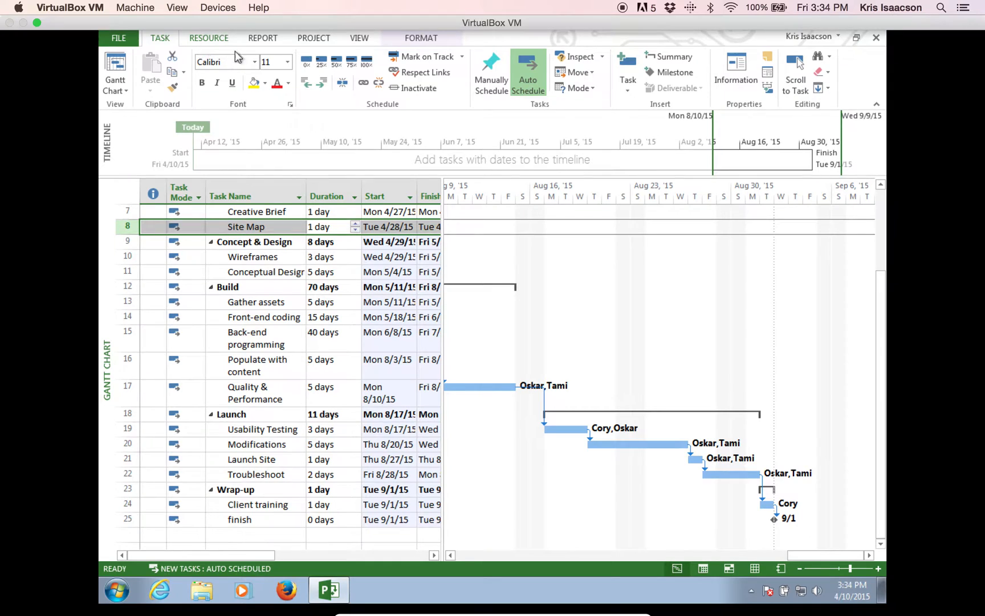
pyautogui.click(125, 88)
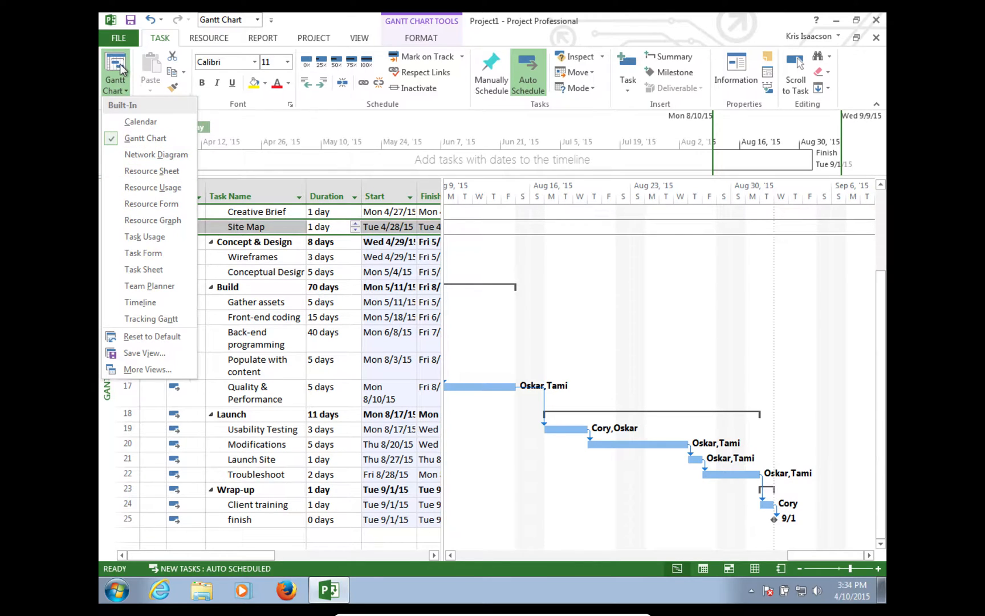
pyautogui.click(145, 138)
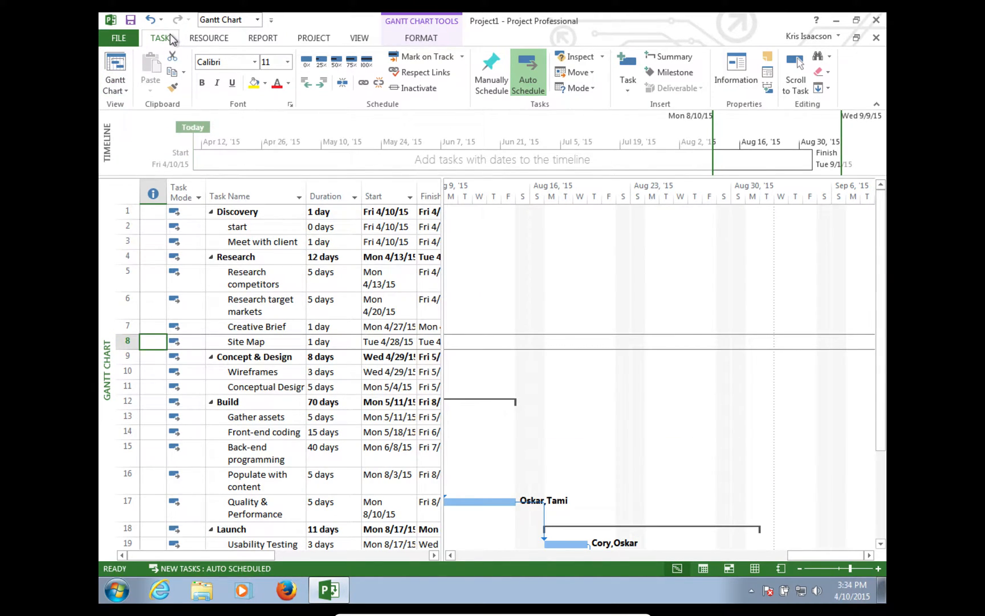
pyautogui.click(125, 91)
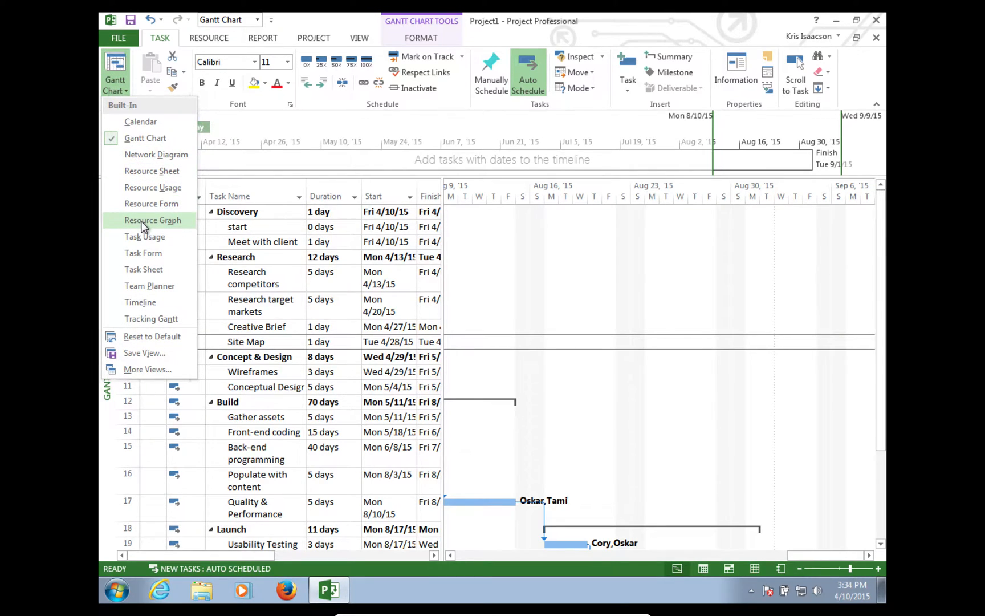
pyautogui.click(140, 188)
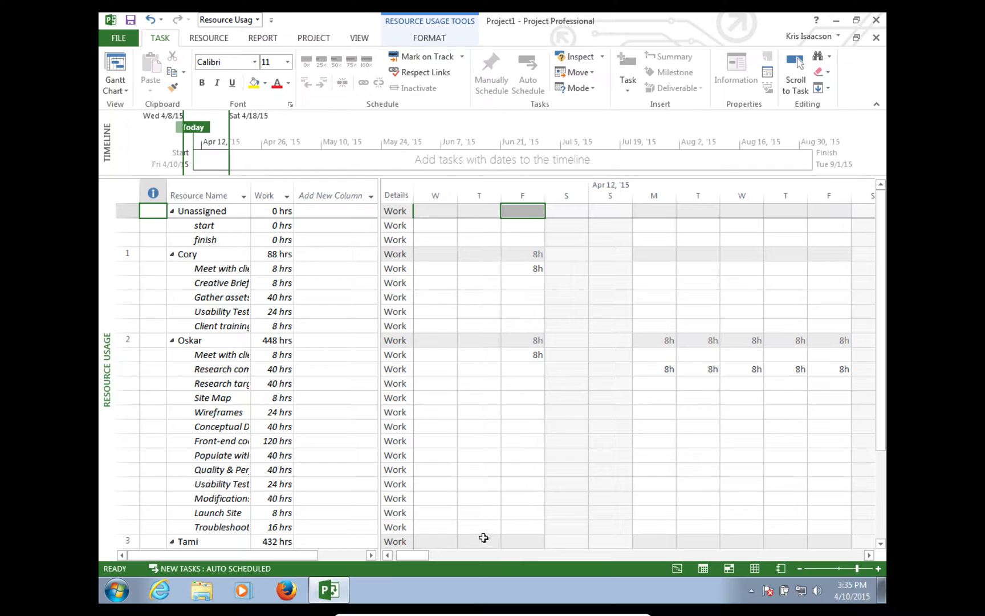
pyautogui.moveTo(410, 556); pyautogui.dragTo(291, 537)
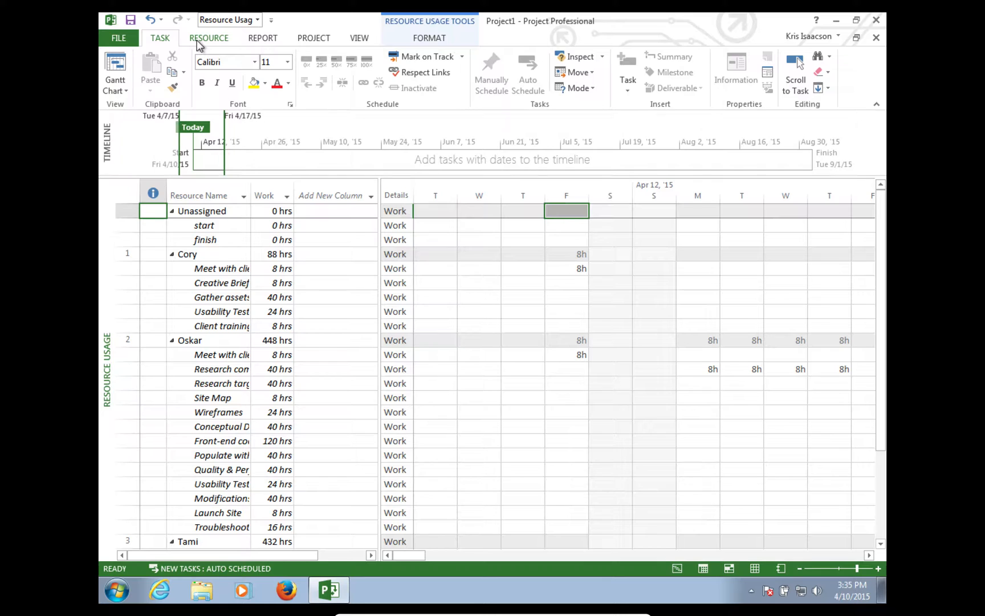
pyautogui.click(117, 90)
pyautogui.click(155, 221)
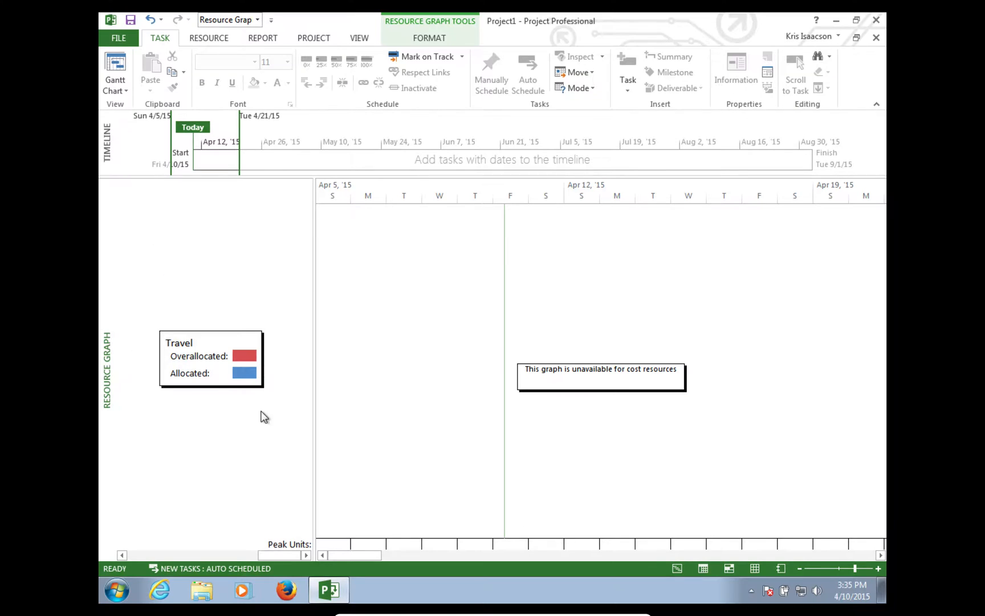
pyautogui.click(126, 90)
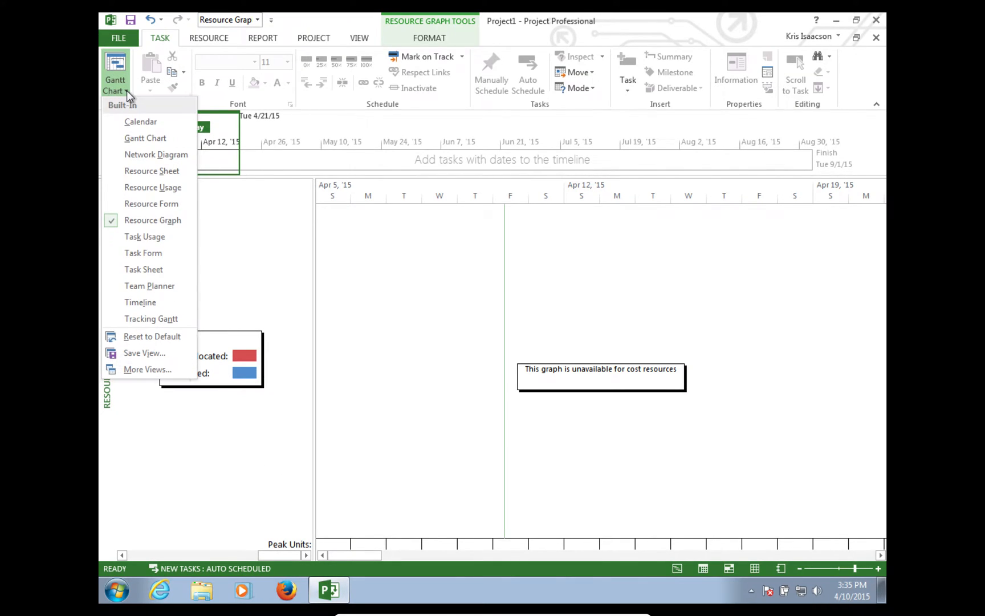
pyautogui.click(130, 238)
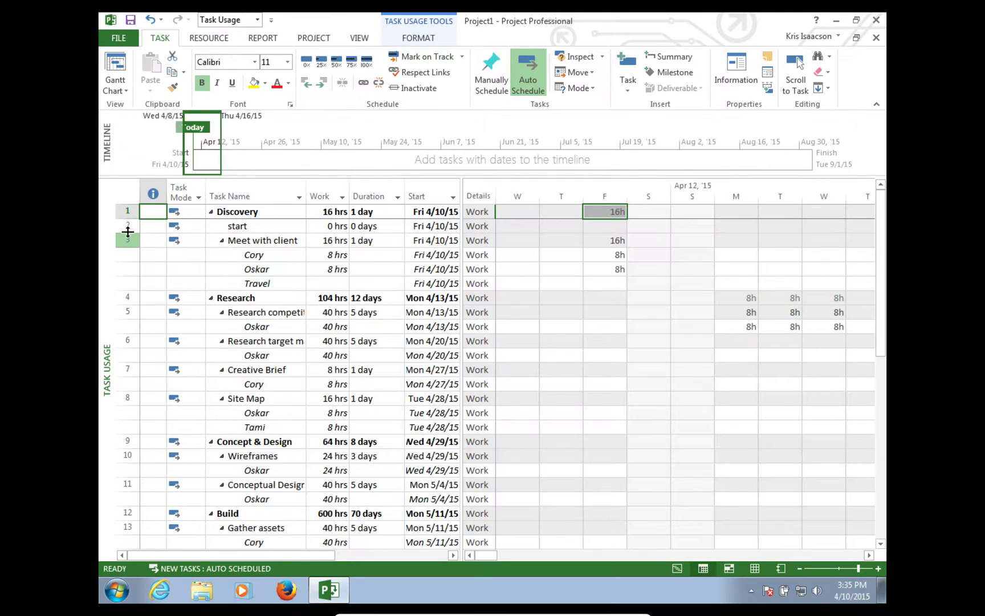
pyautogui.click(127, 92)
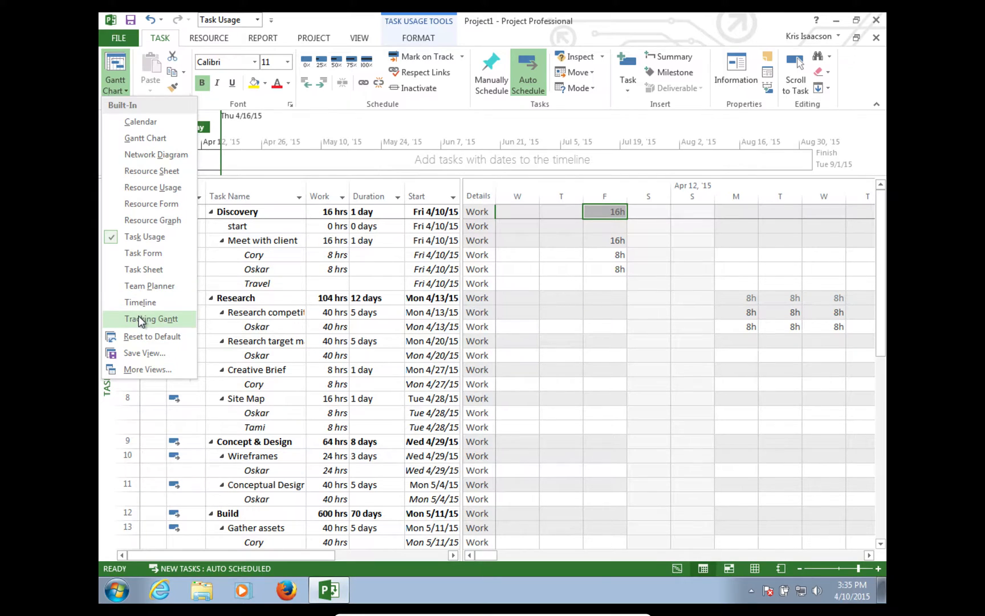
pyautogui.click(126, 139)
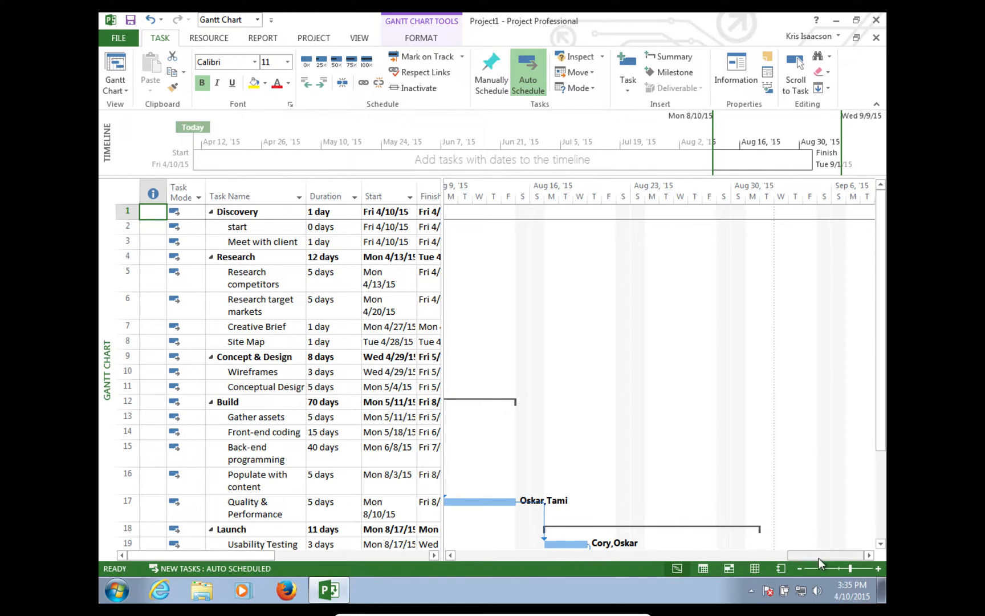
# - Scroll the chart back to April and browse the ribbon, ending on the Gantt Chart Format tab
pyautogui.moveTo(832, 553); pyautogui.dragTo(379, 559)
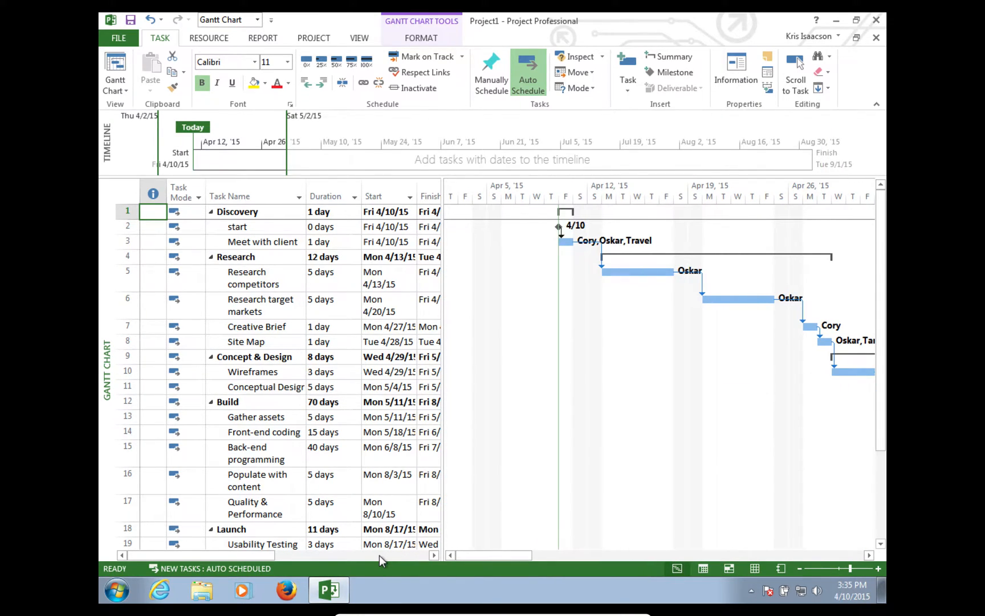
pyautogui.click(209, 38)
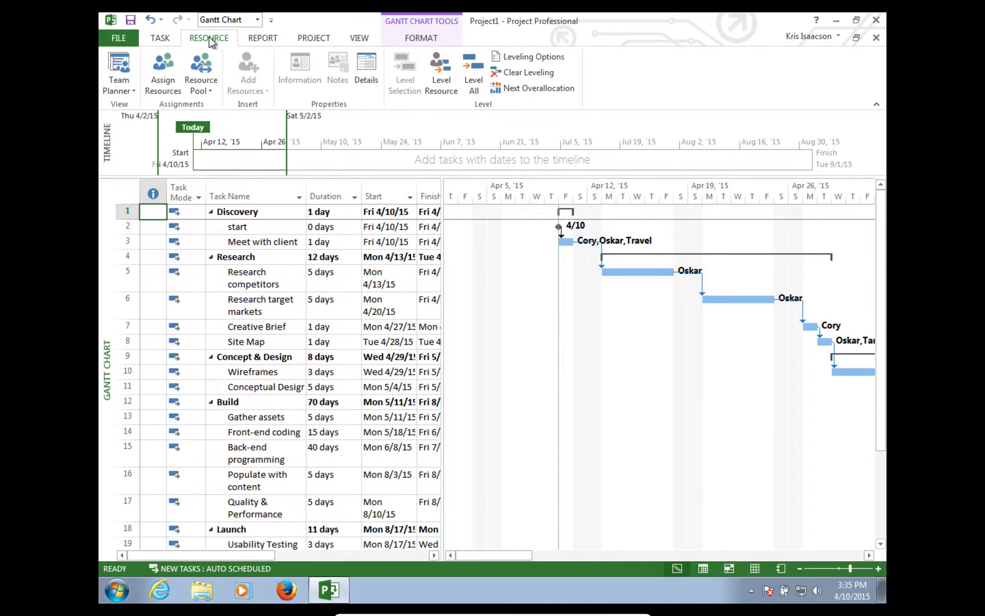
pyautogui.click(320, 39)
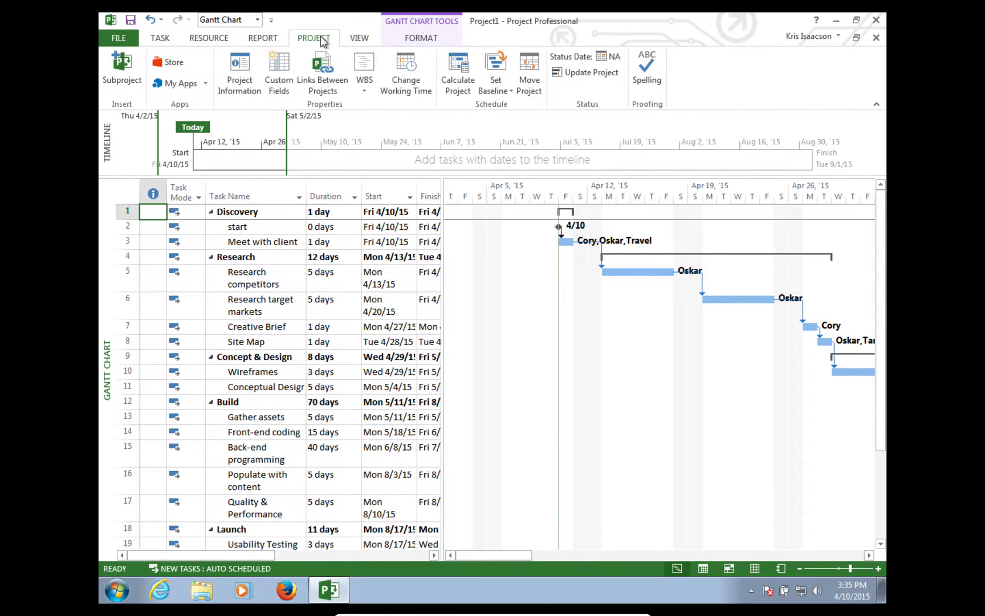
pyautogui.click(358, 41)
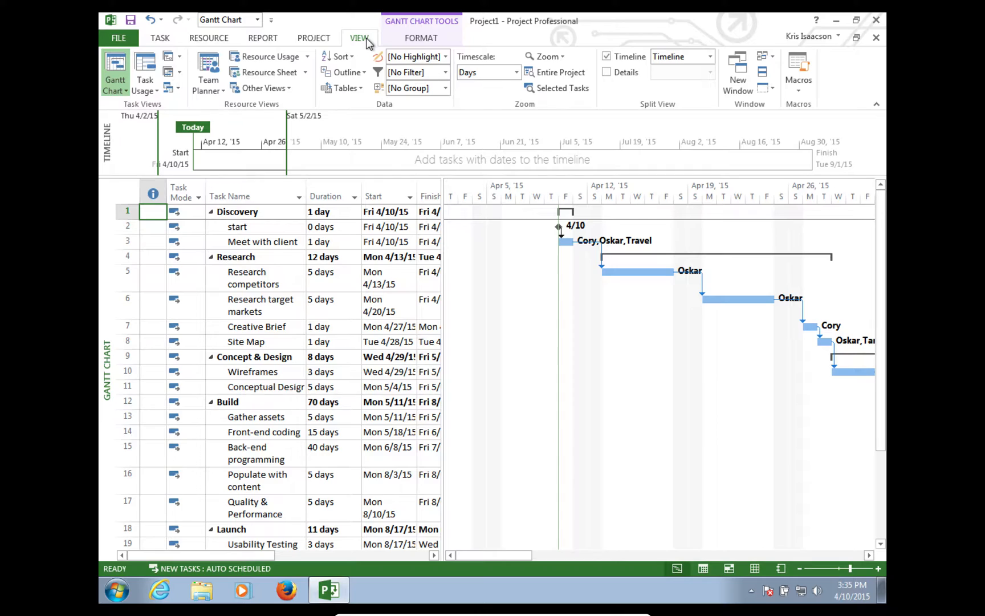
pyautogui.click(420, 41)
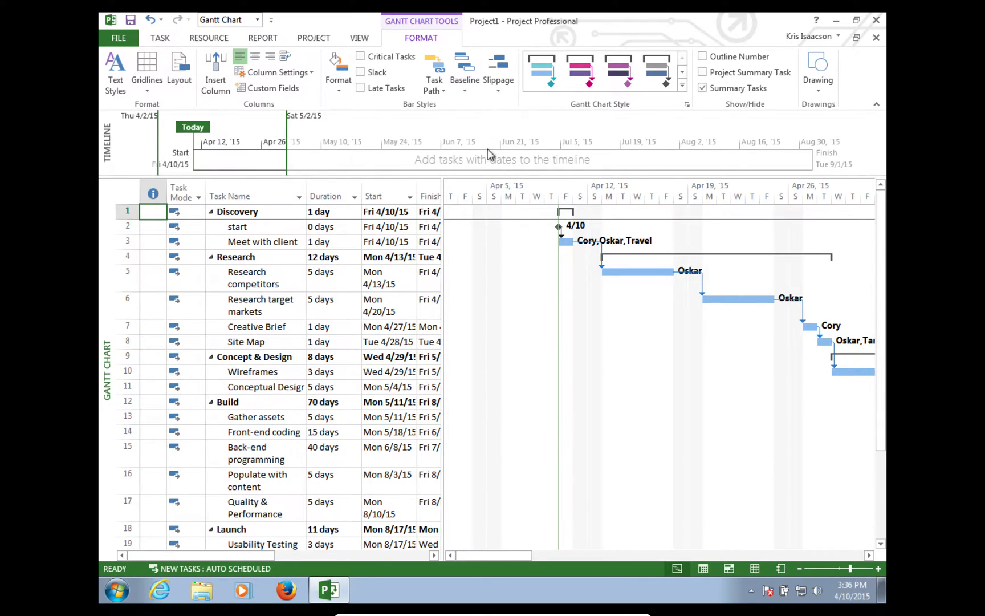
# - Choose Baseline from the Format tab's Baseline list several times; no baseline bars appear
pyautogui.click(464, 90)
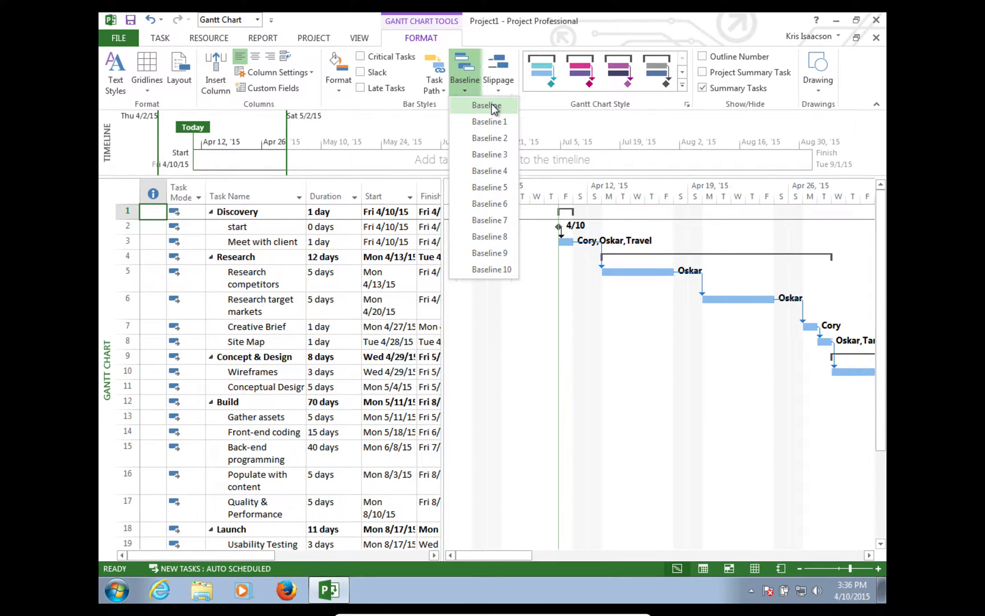
pyautogui.click(487, 105)
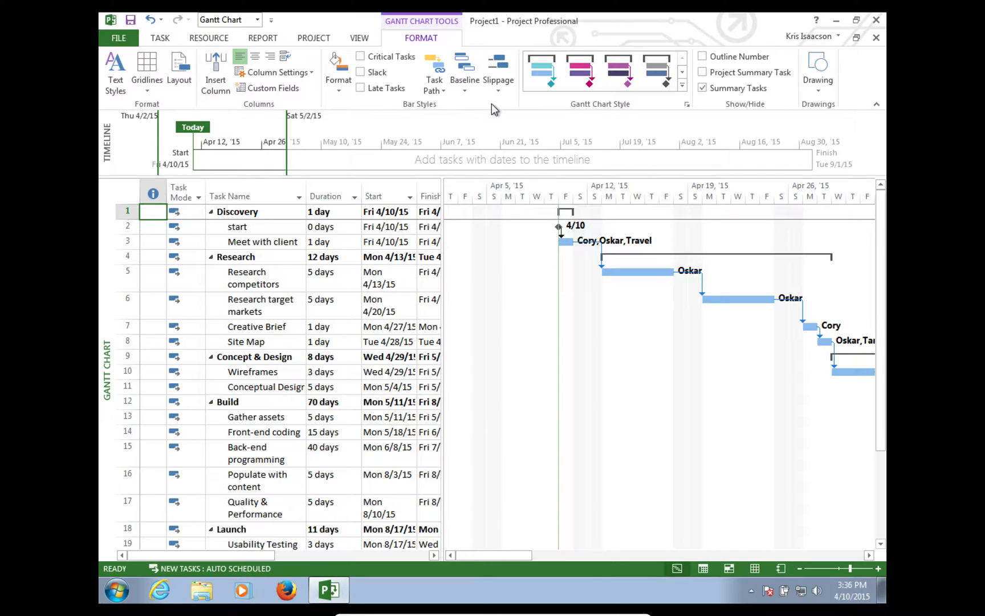
pyautogui.click(465, 68)
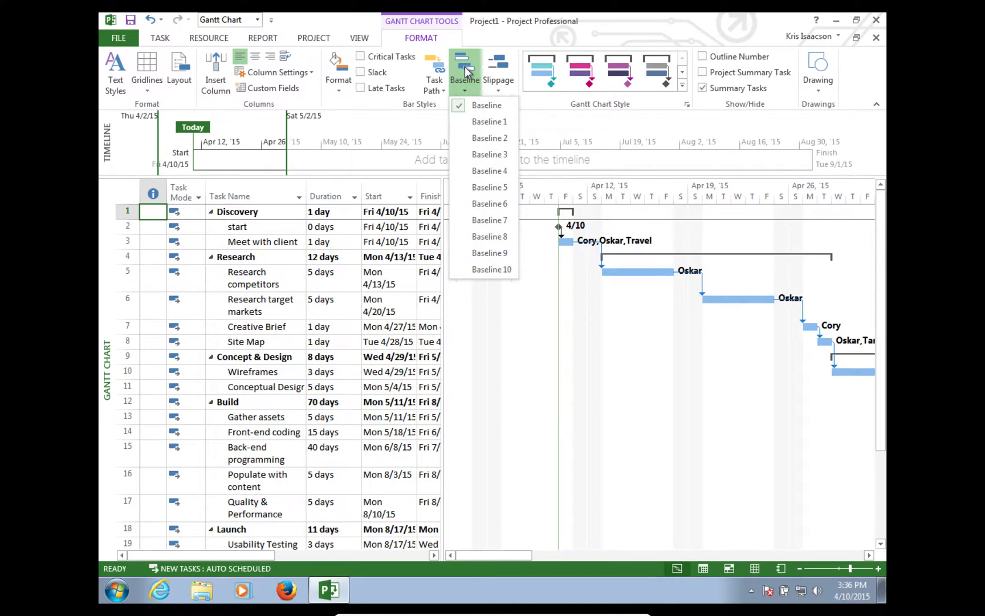
pyautogui.click(492, 102)
pyautogui.click(457, 90)
pyautogui.click(539, 108)
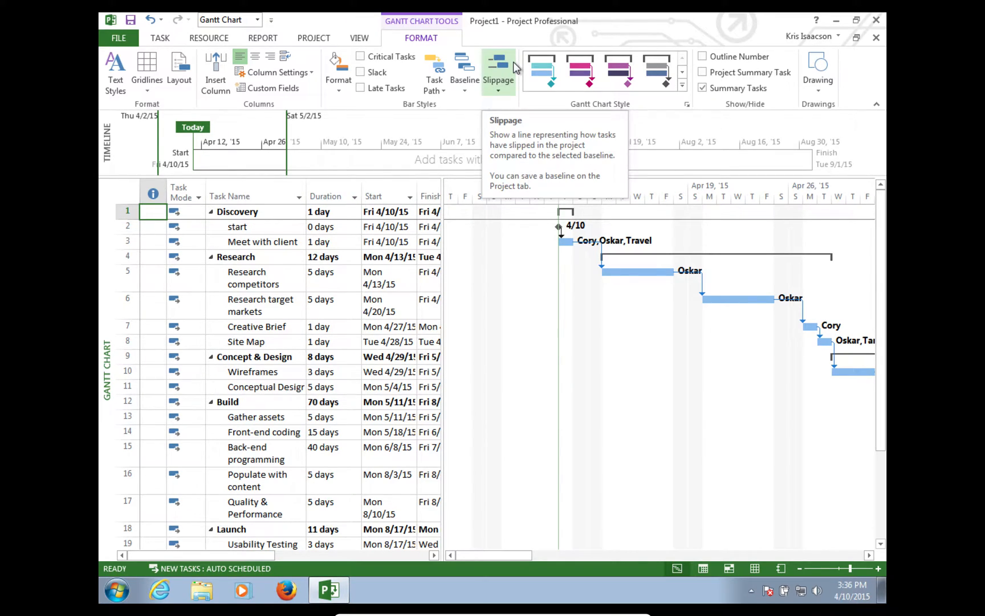
pyautogui.click(467, 91)
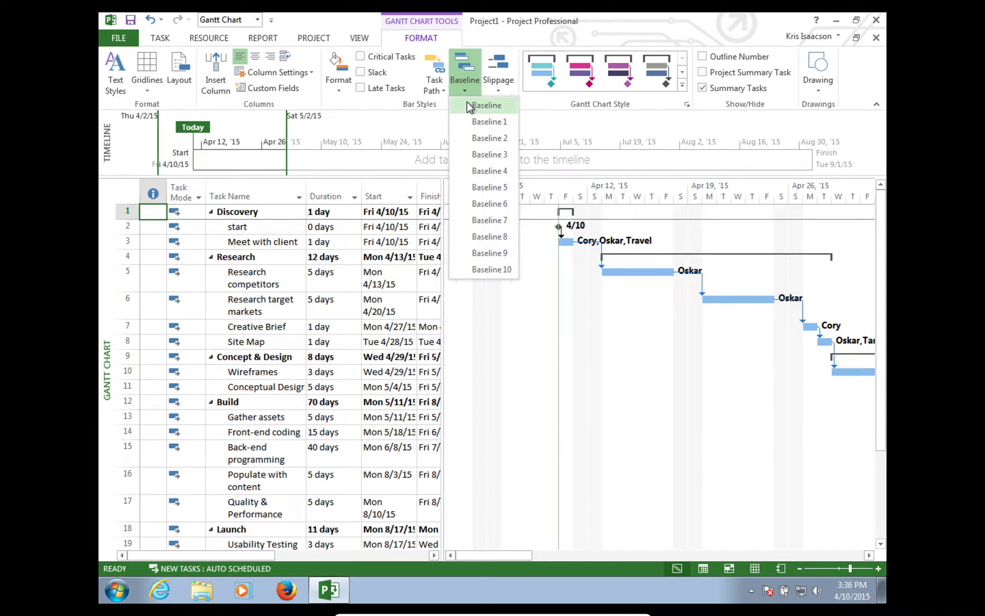
pyautogui.click(468, 125)
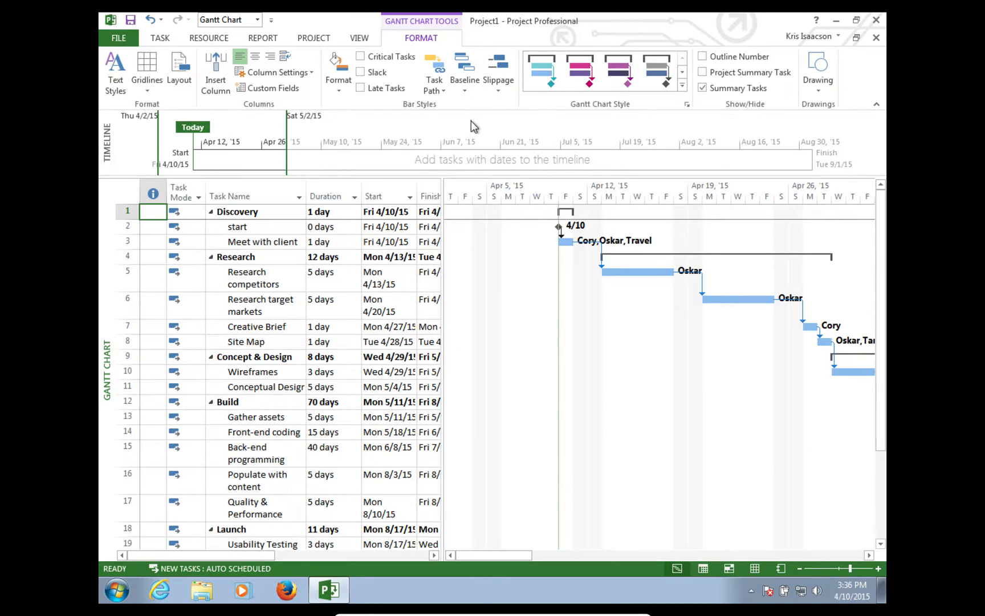
# - Open Format Bar for the Meet with client bar, cancel it, and return to View
pyautogui.doubleClick(569, 243)
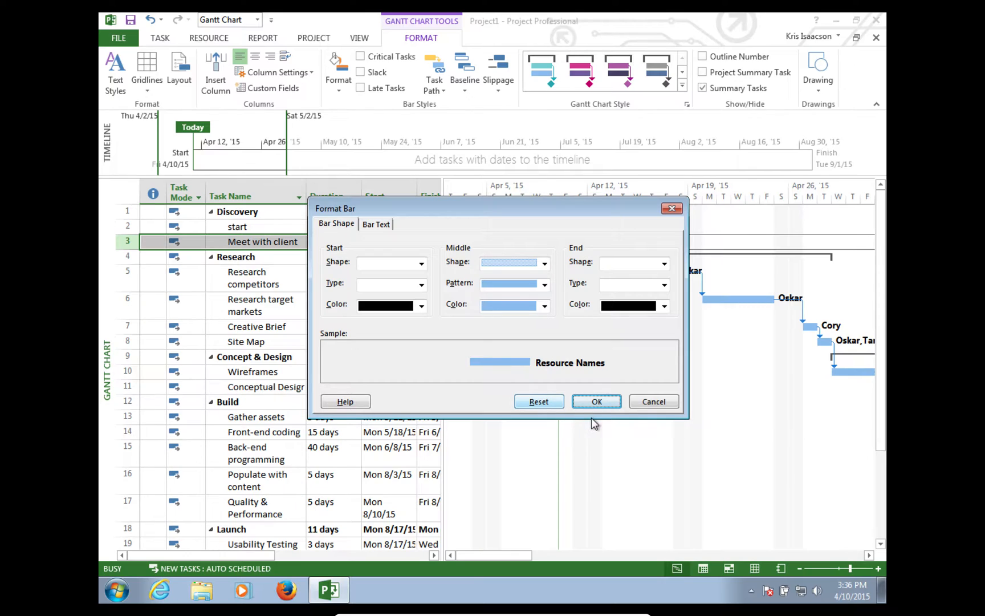
pyautogui.click(648, 402)
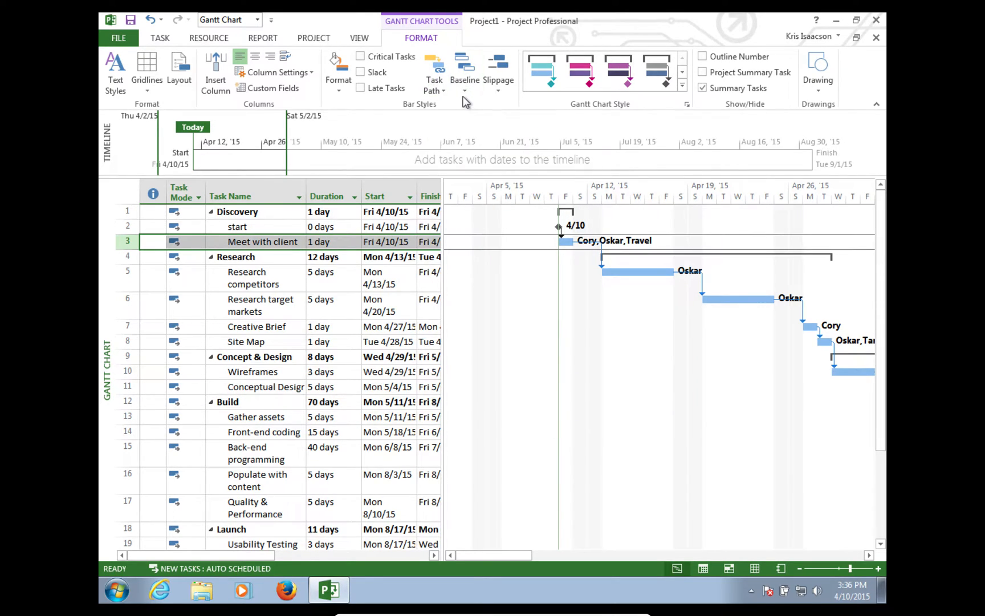
pyautogui.click(365, 38)
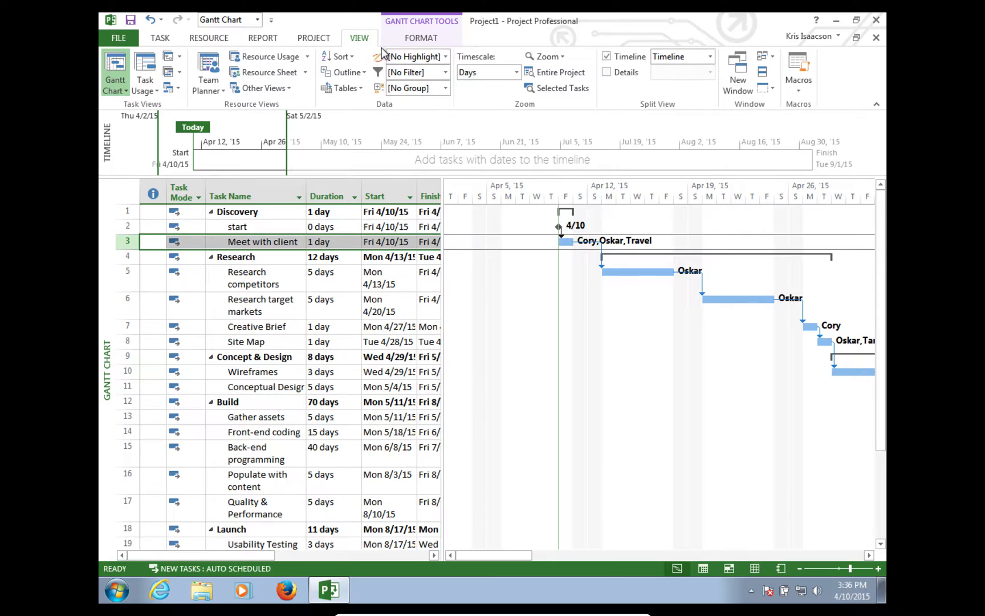
# - Save a baseline for the entire project with Project > Set Baseline
pyautogui.click(314, 40)
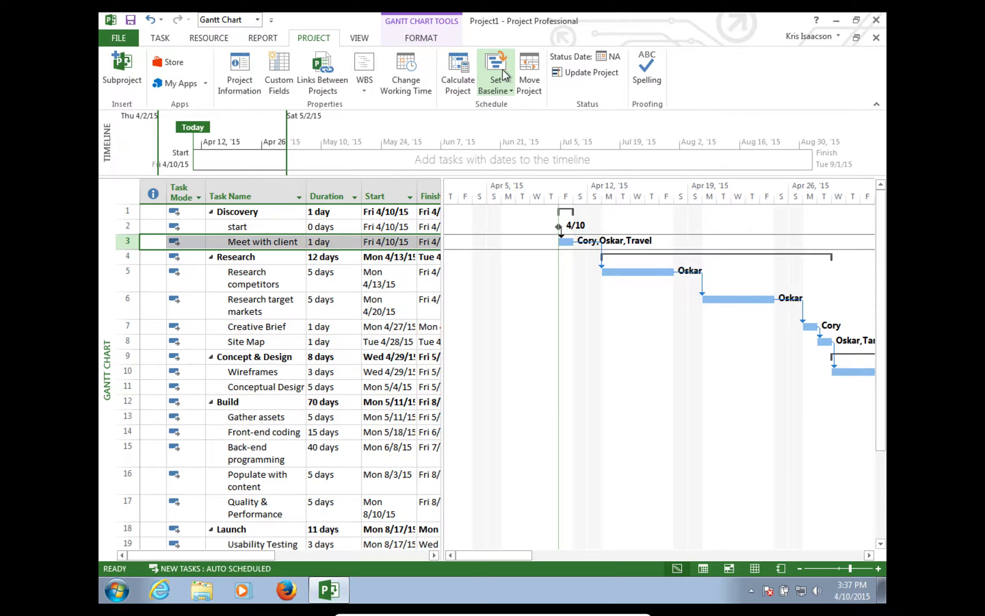
pyautogui.click(512, 88)
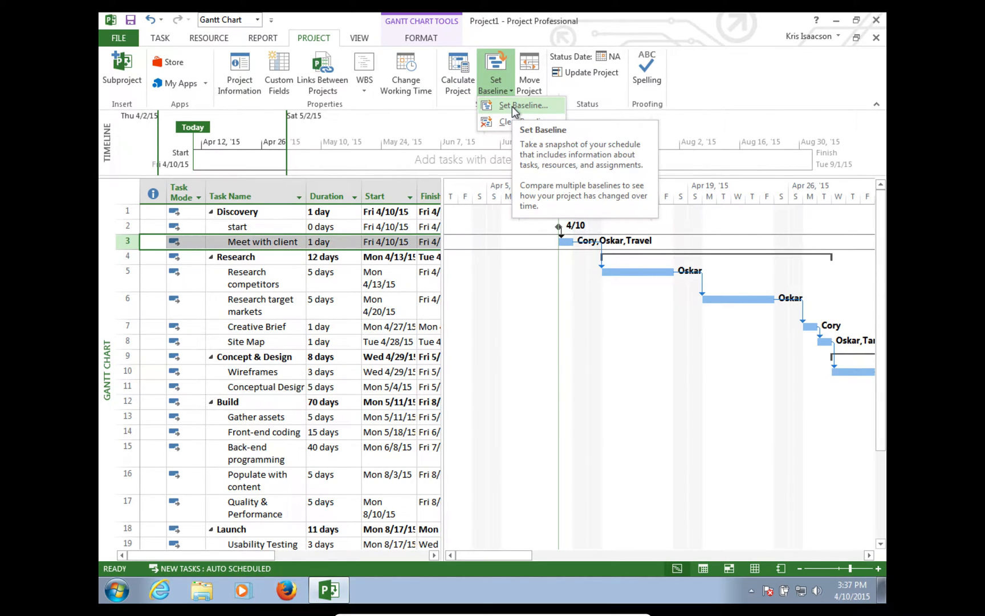
pyautogui.click(512, 106)
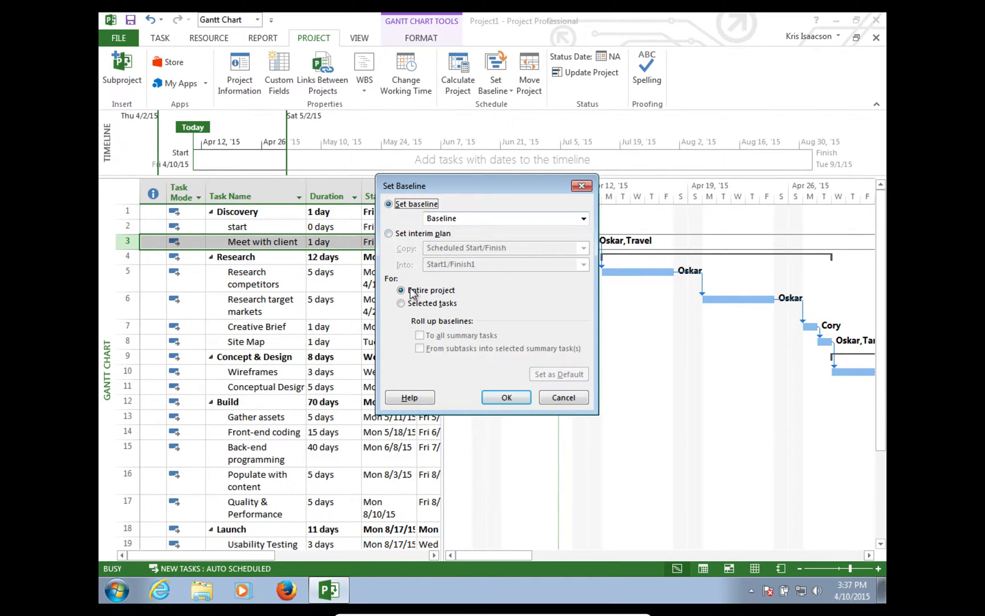
pyautogui.click(506, 397)
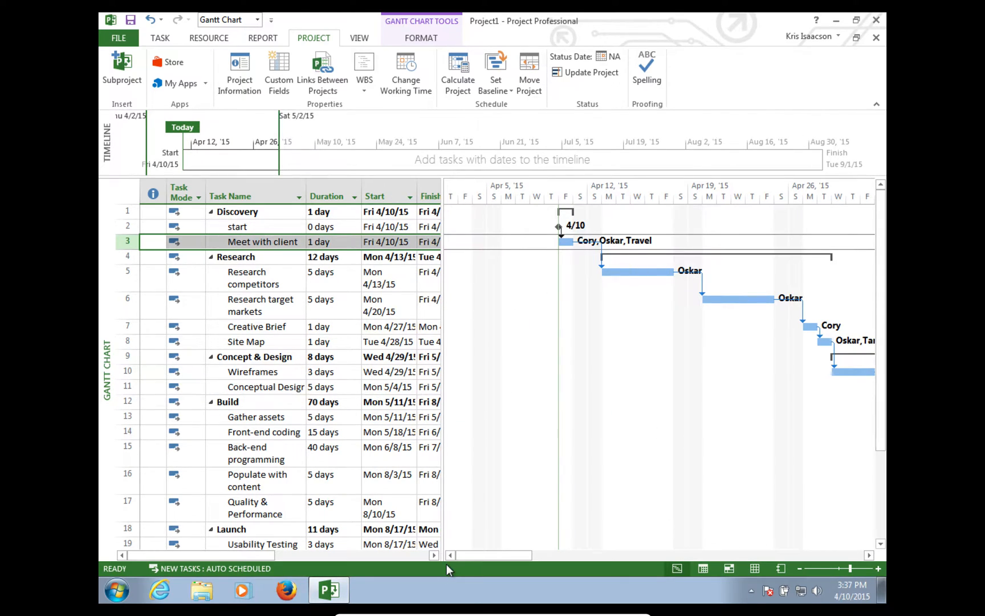
# - Display the saved baseline as grey bars beneath each task bar
pyautogui.moveTo(482, 551); pyautogui.dragTo(569, 554)
pyautogui.moveTo(328, 554); pyautogui.dragTo(212, 559)
pyautogui.click(359, 40)
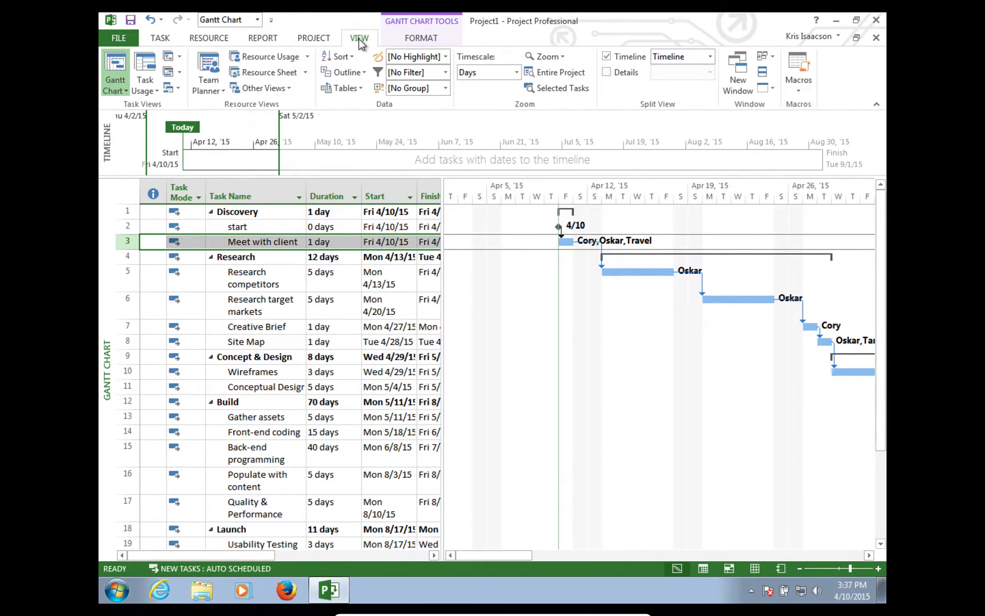
pyautogui.click(432, 40)
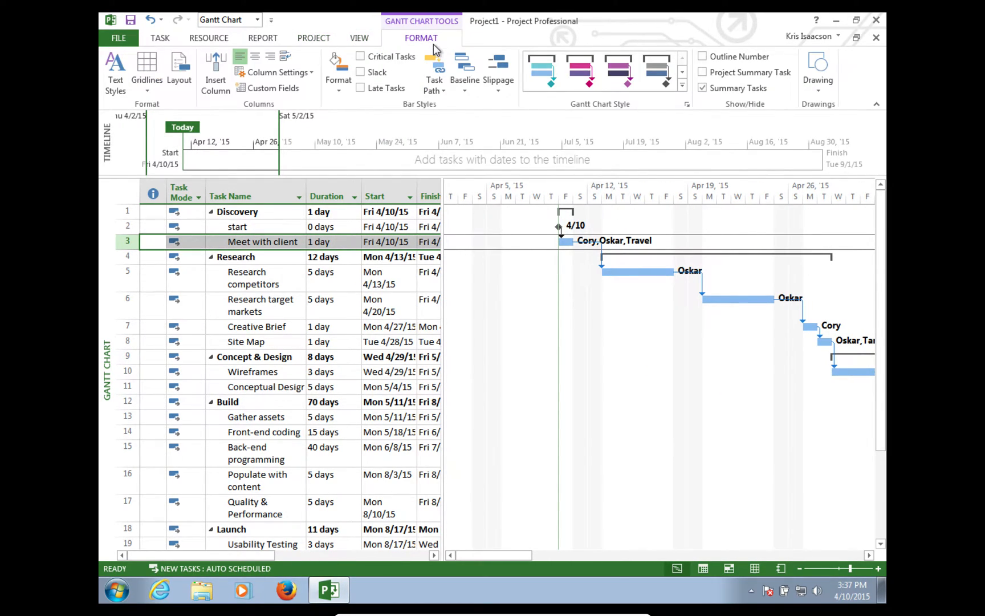
pyautogui.click(466, 91)
pyautogui.click(475, 104)
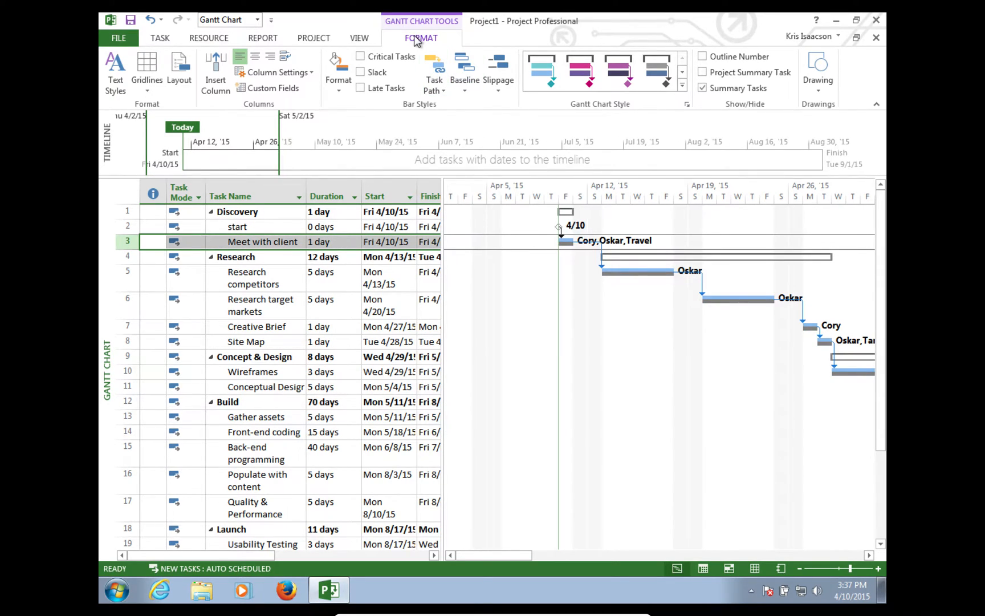
pyautogui.click(465, 90)
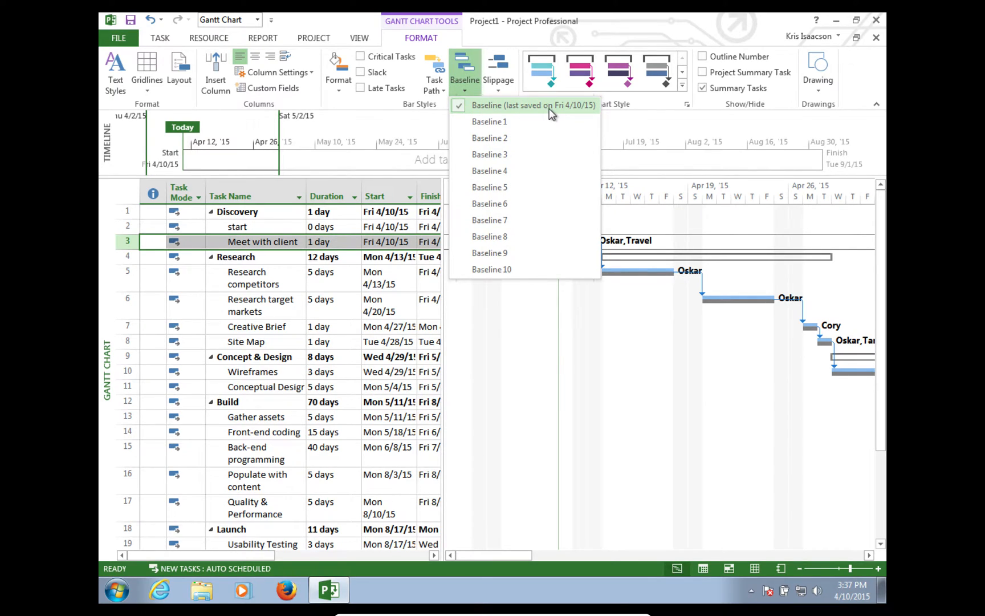
pyautogui.click(578, 346)
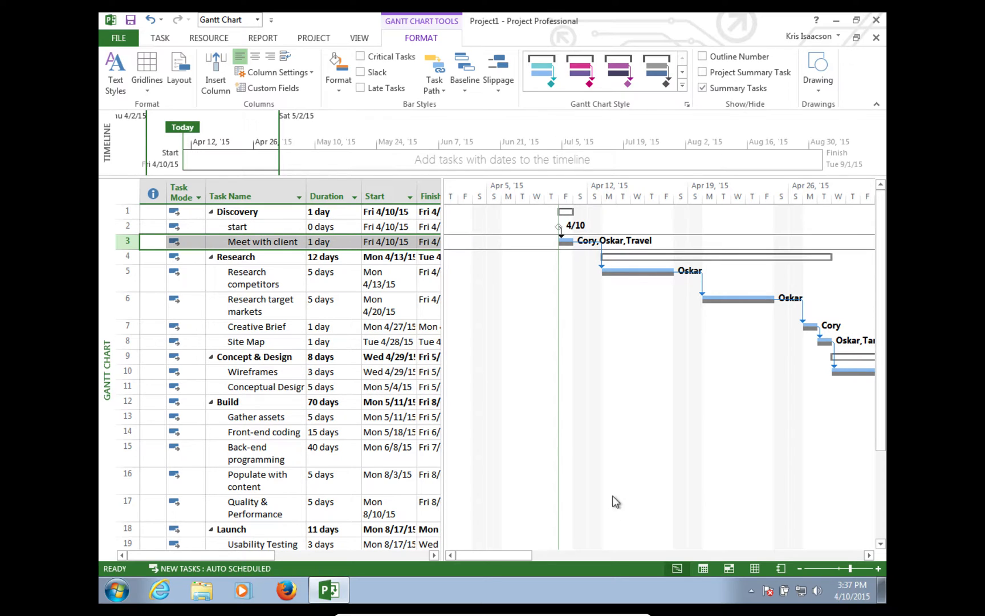
# - Widen the task table and begin inserting a column via Add New Column
pyautogui.moveTo(501, 552); pyautogui.dragTo(413, 549)
pyautogui.moveTo(442, 256); pyautogui.dragTo(713, 252)
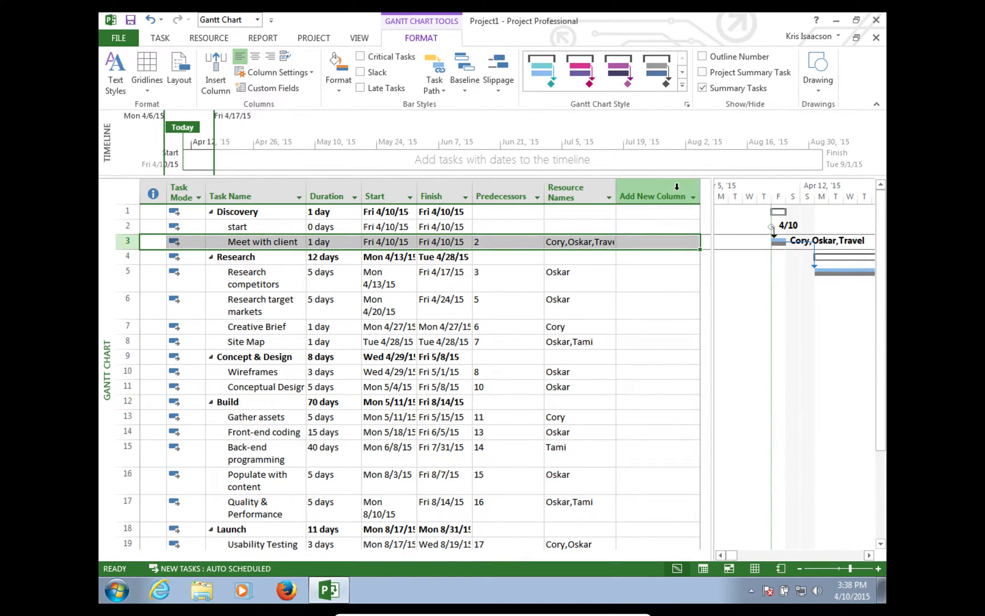
pyautogui.click(692, 196)
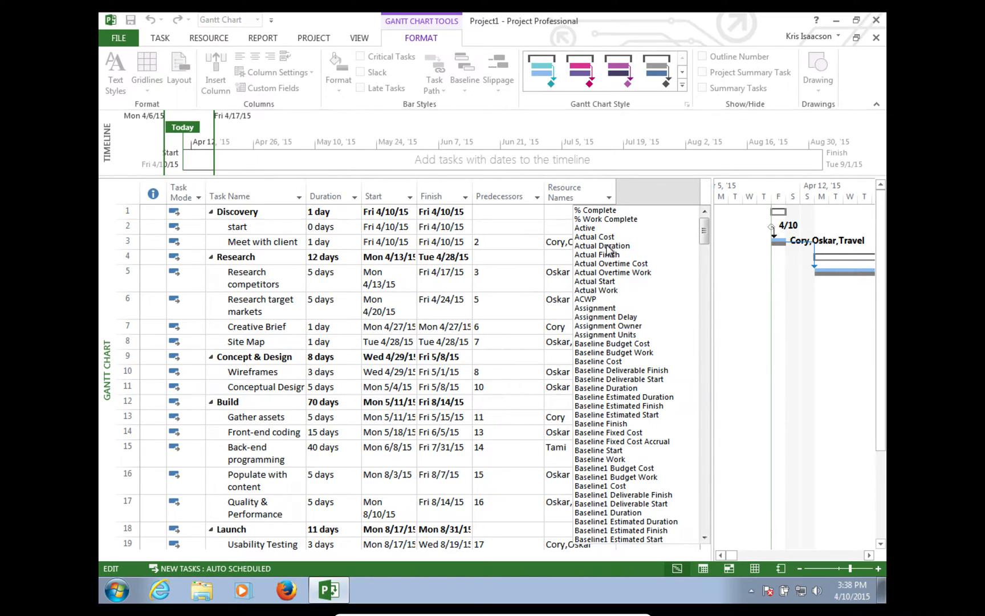
# - Add an Actual Duration column and log Meet with client 1 day, Research competitors 3 days, Research target markets 4 days
pyautogui.click(607, 246)
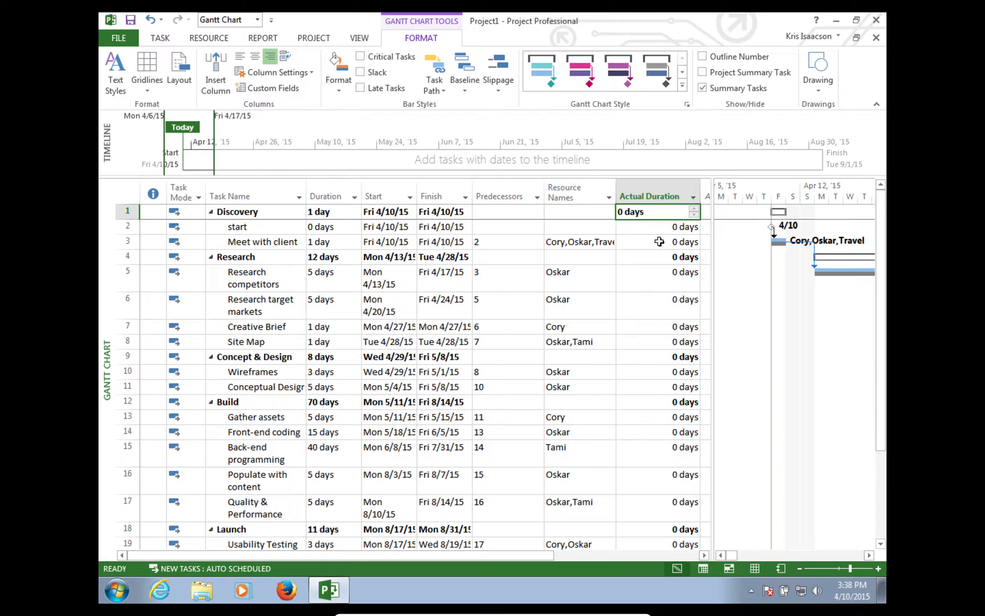
pyautogui.click(659, 242)
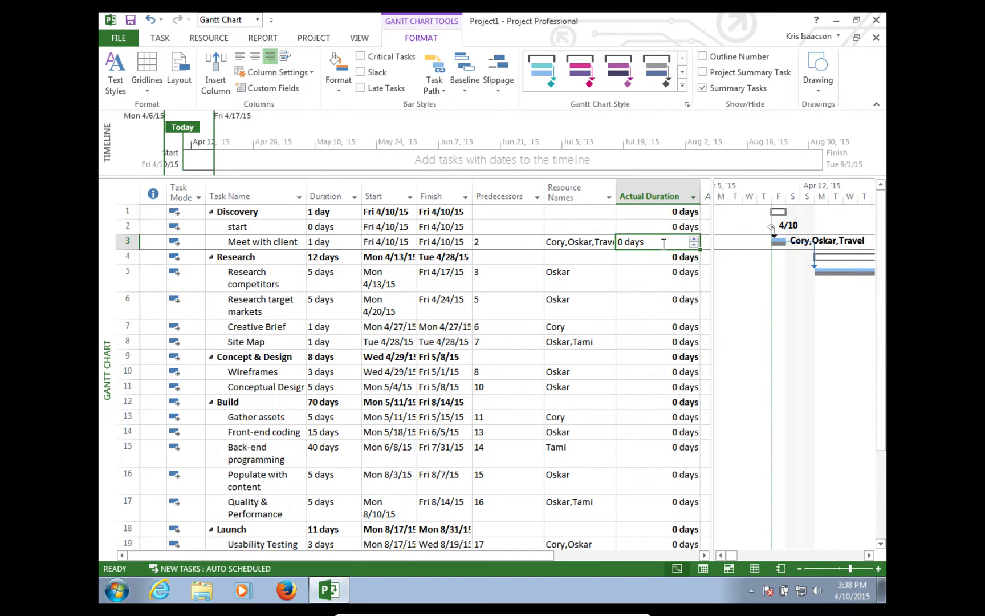
pyautogui.click(693, 239)
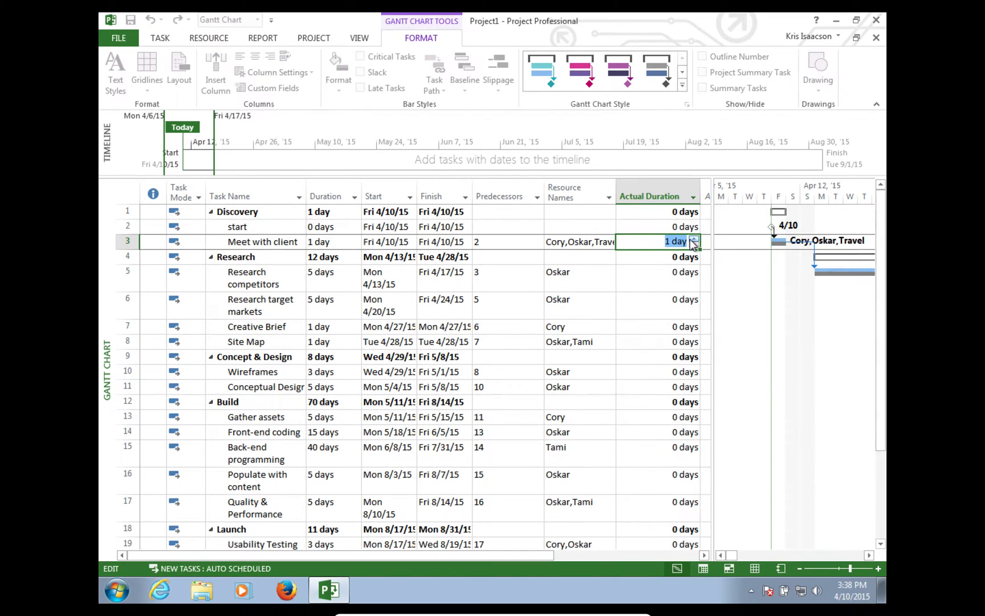
pyautogui.click(667, 274)
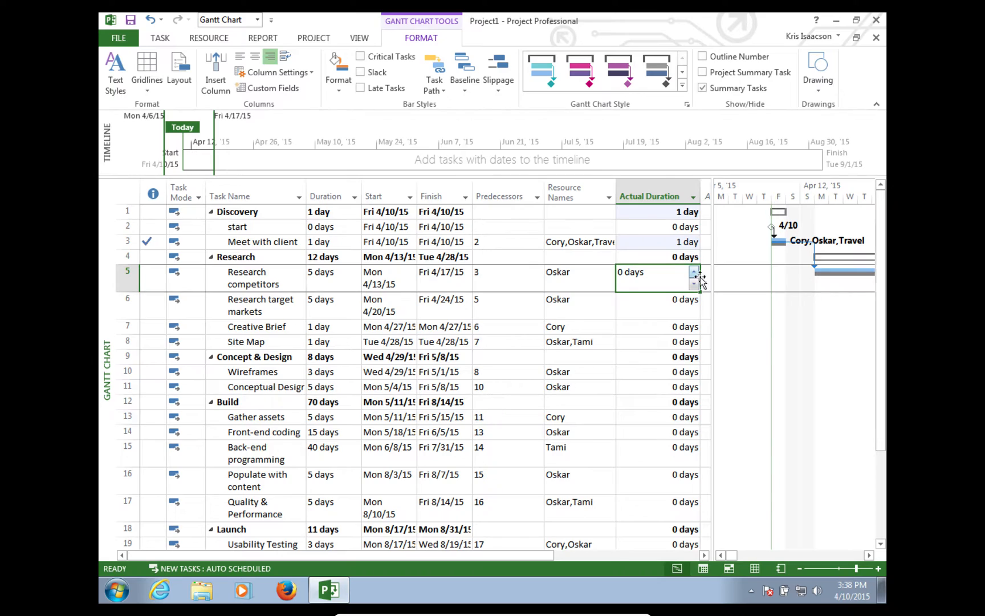
pyautogui.click(693, 272)
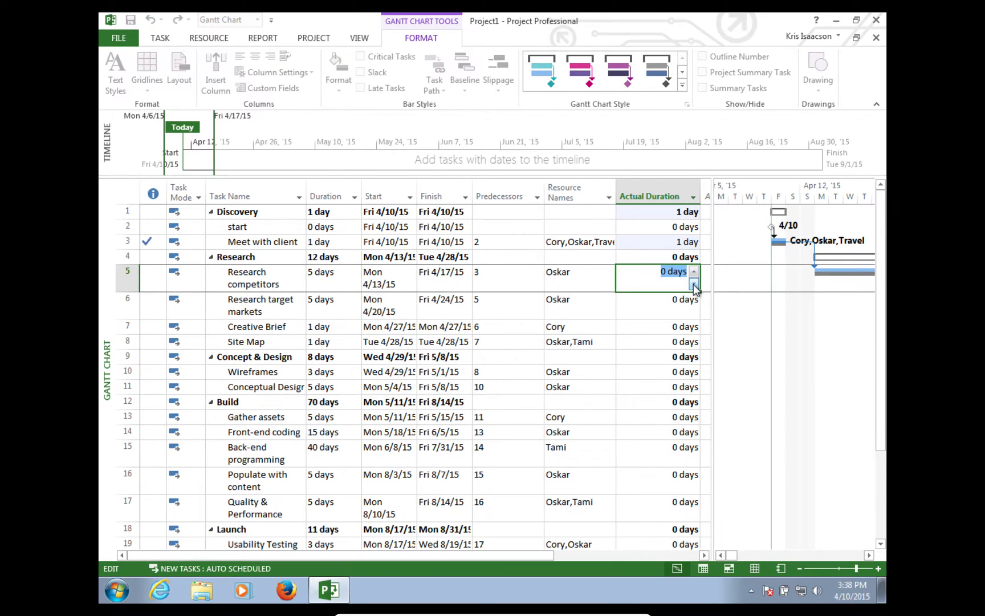
pyautogui.click(694, 273)
pyautogui.click(694, 272)
pyautogui.click(658, 310)
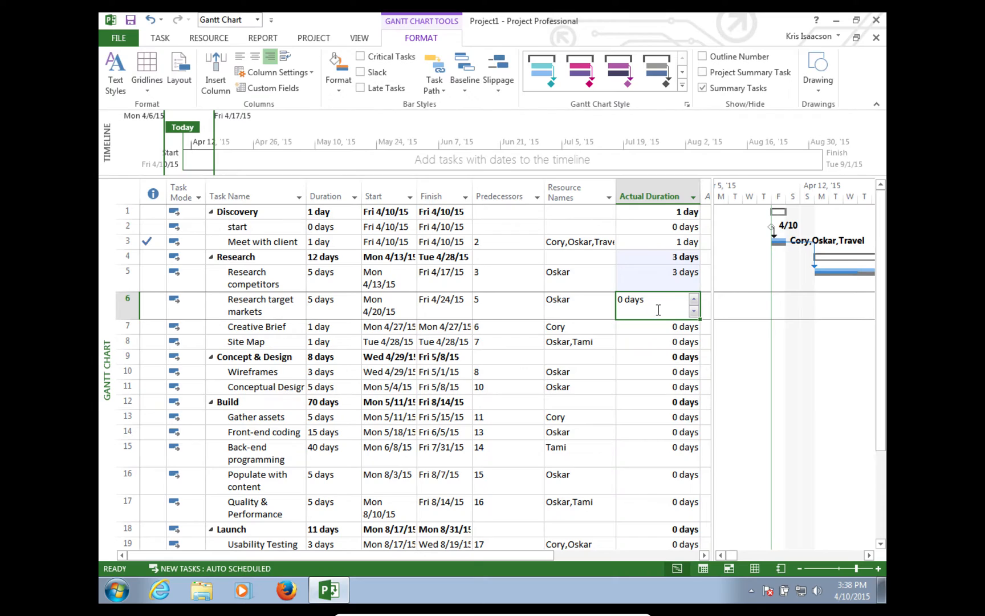
pyautogui.click(695, 297)
pyautogui.click(694, 298)
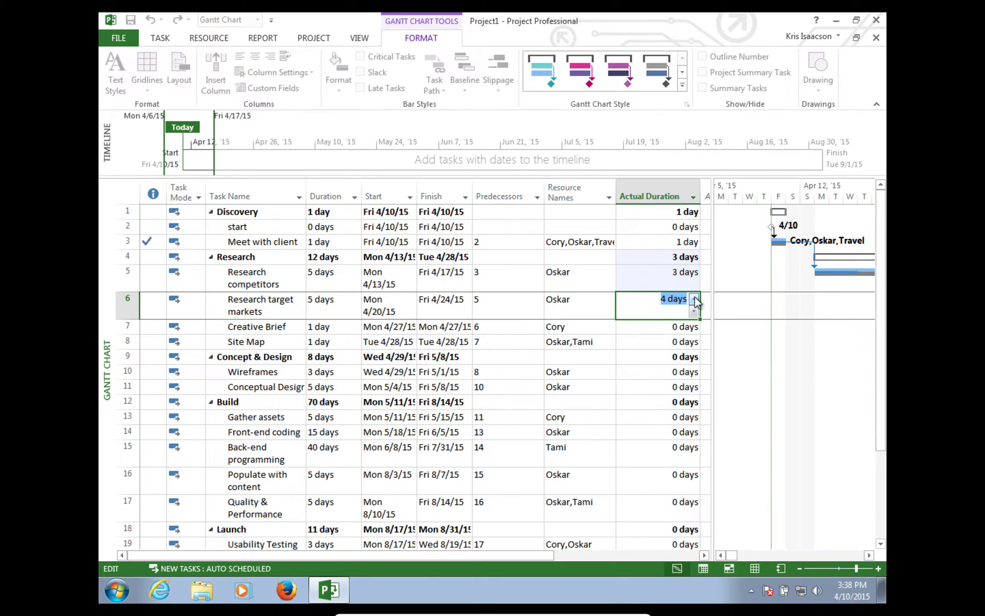
pyautogui.click(658, 327)
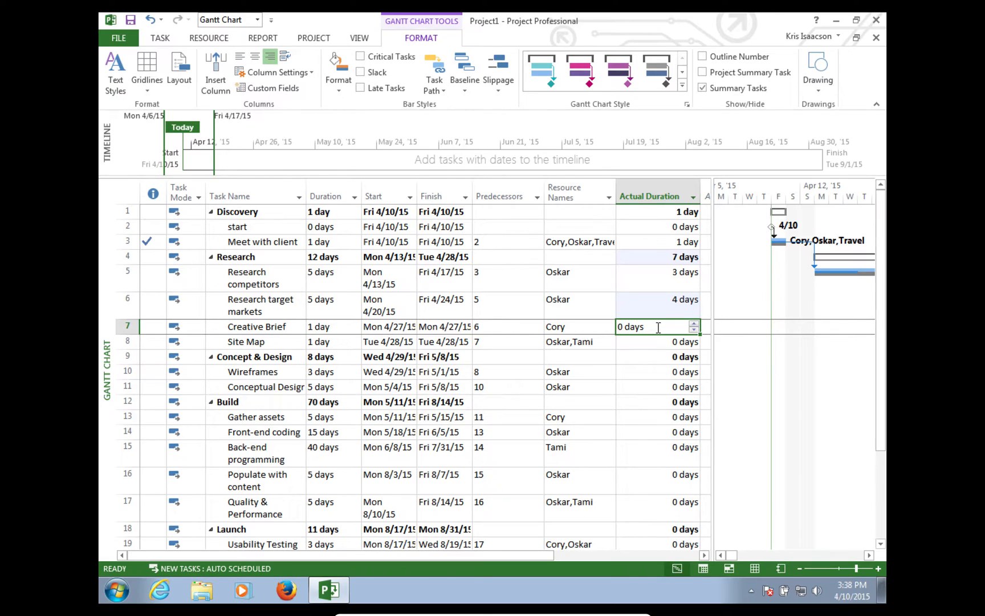
# - Log actual durations of 1 day for Creative Brief and Site Map, 3 for Wireframes, 7 for Conceptual Design
pyautogui.click(694, 324)
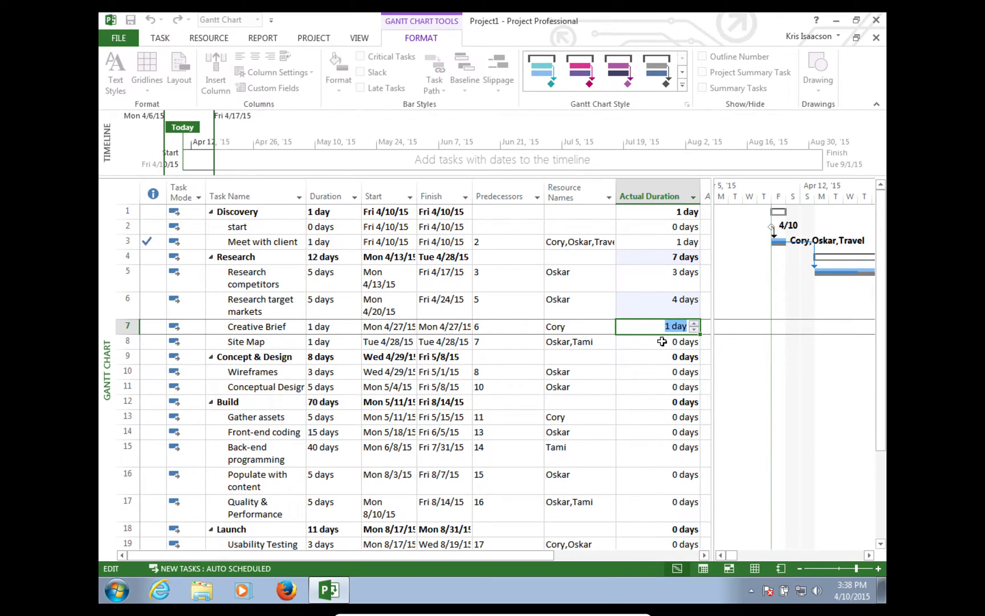
pyautogui.click(663, 342)
pyautogui.click(694, 338)
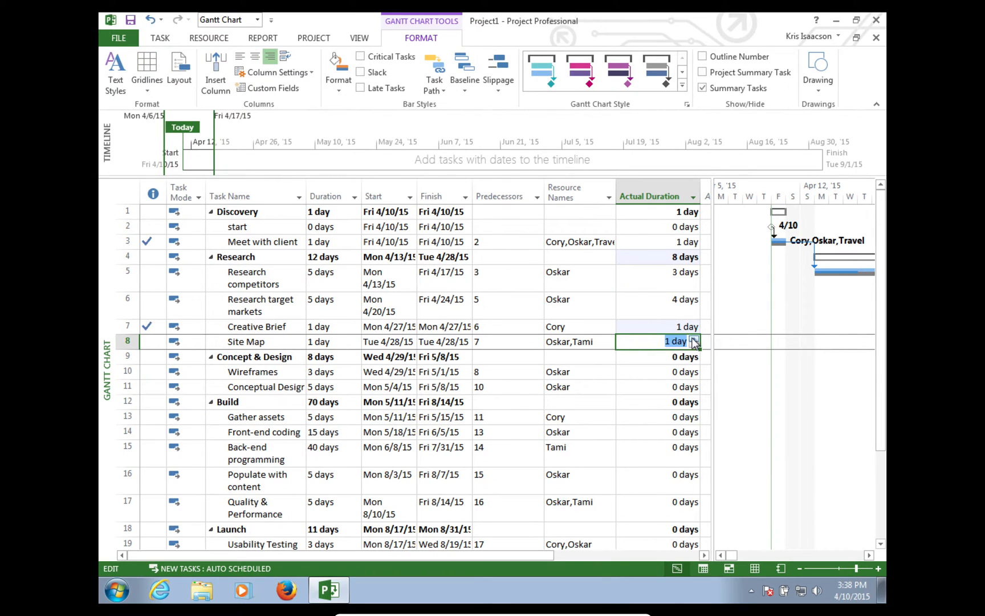
pyautogui.click(652, 371)
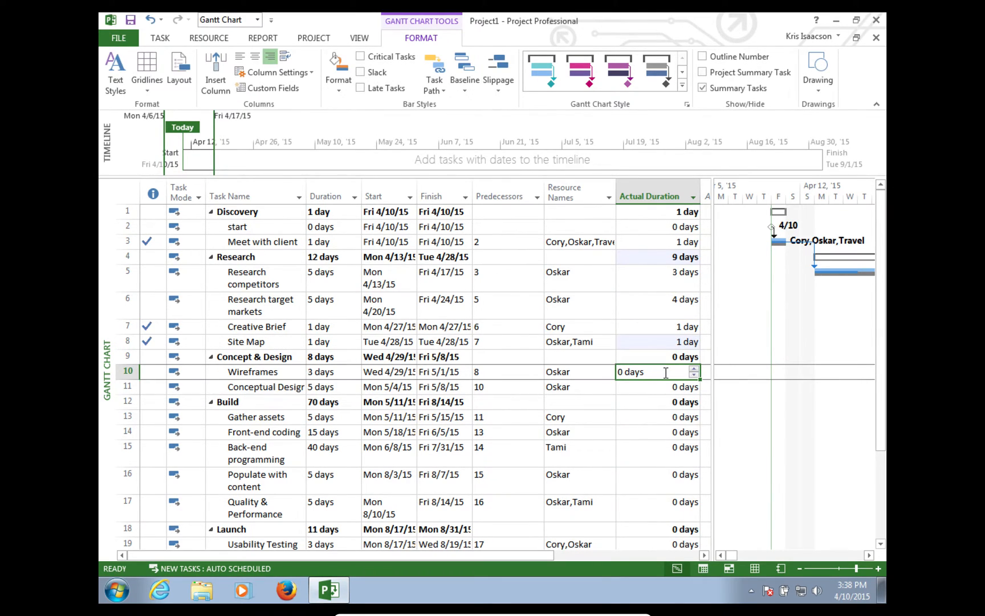
pyautogui.click(693, 368)
pyautogui.click(694, 368)
pyautogui.click(693, 367)
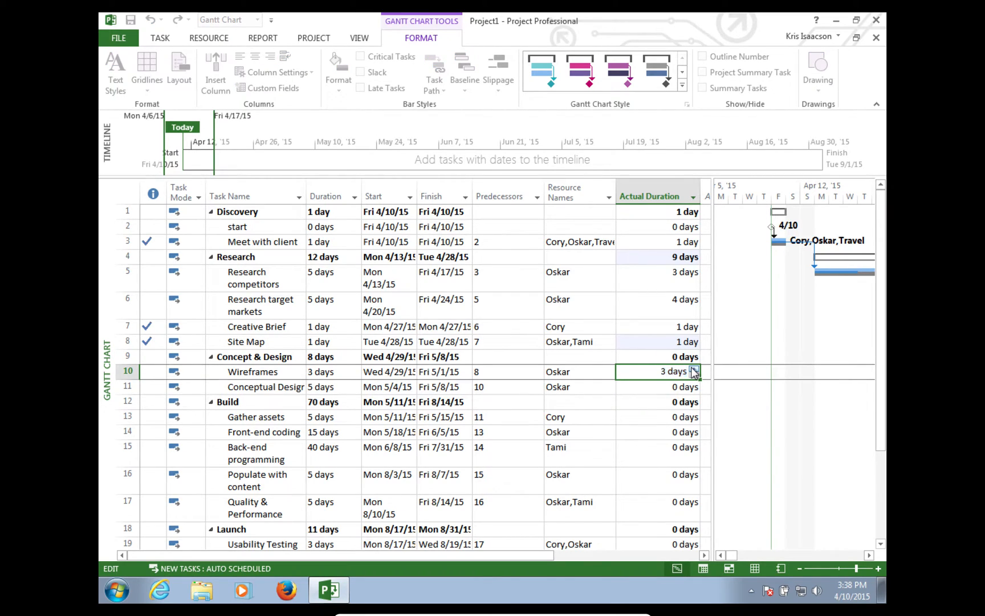
pyautogui.click(670, 388)
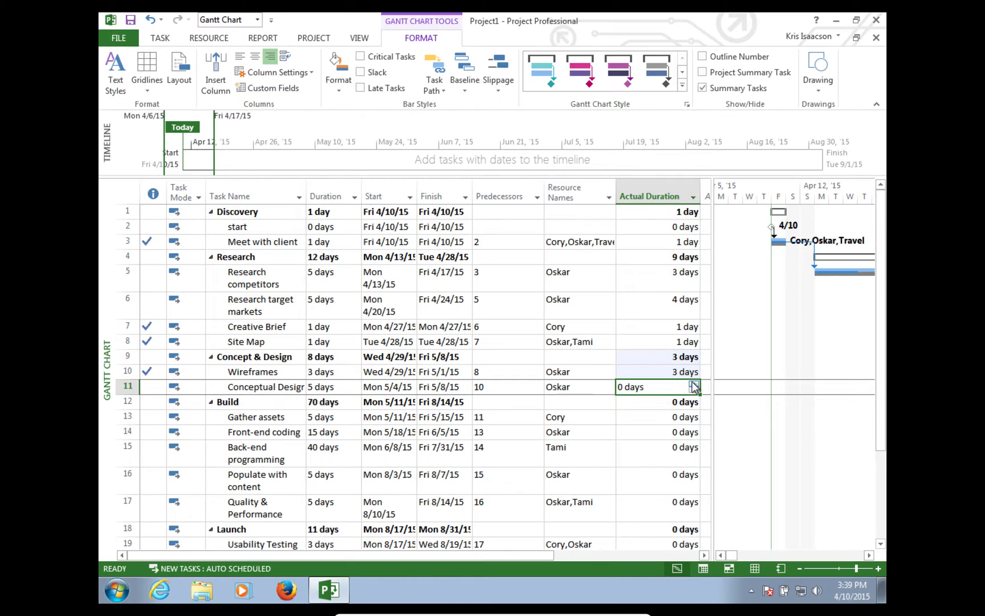
pyautogui.click(692, 382)
pyautogui.click(693, 382)
pyautogui.click(693, 383)
pyautogui.click(693, 382)
pyautogui.click(693, 382)
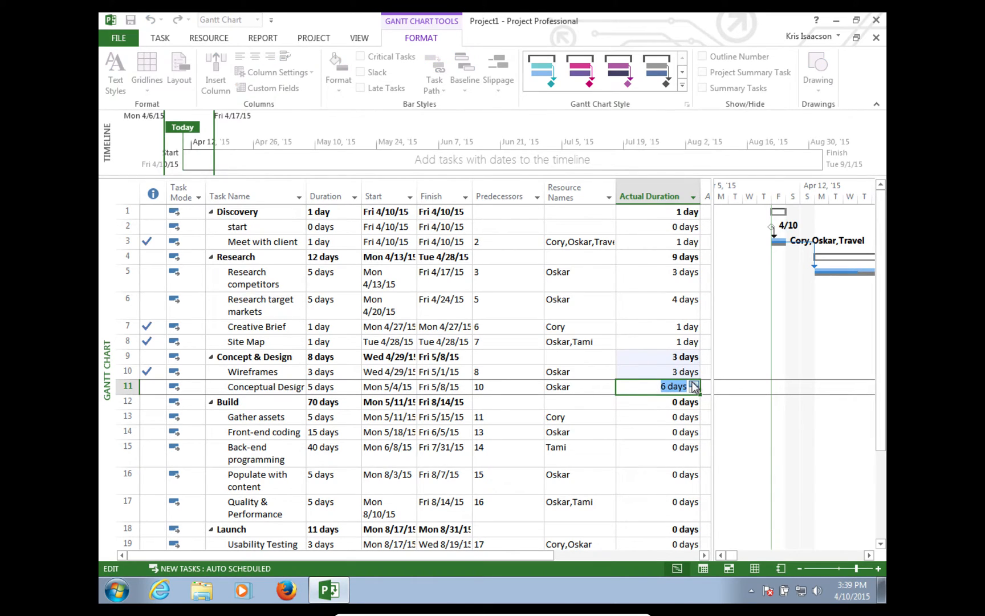
pyautogui.click(682, 416)
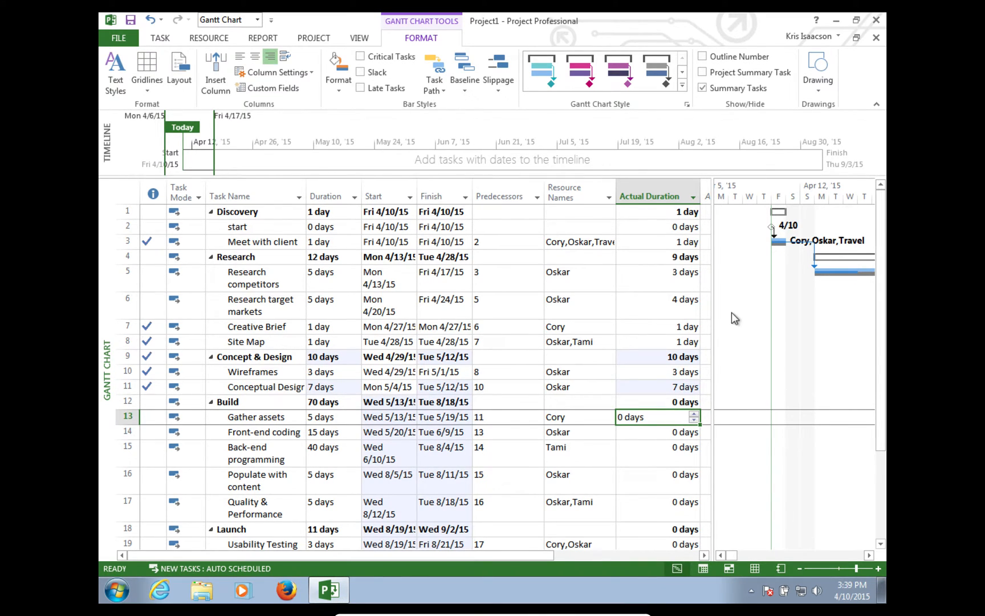
pyautogui.moveTo(712, 320); pyautogui.dragTo(288, 321)
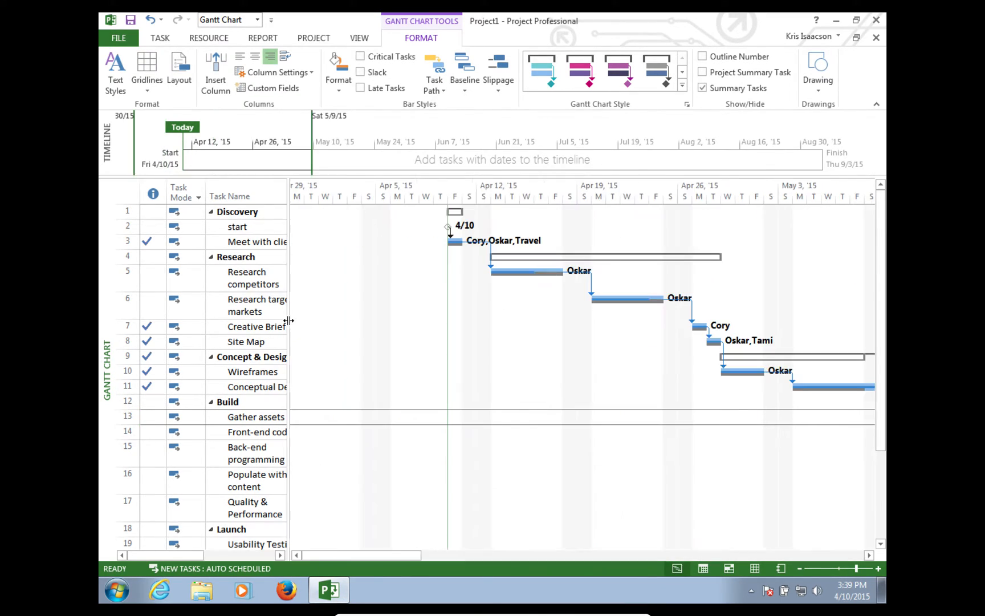
pyautogui.moveTo(323, 555); pyautogui.dragTo(343, 554)
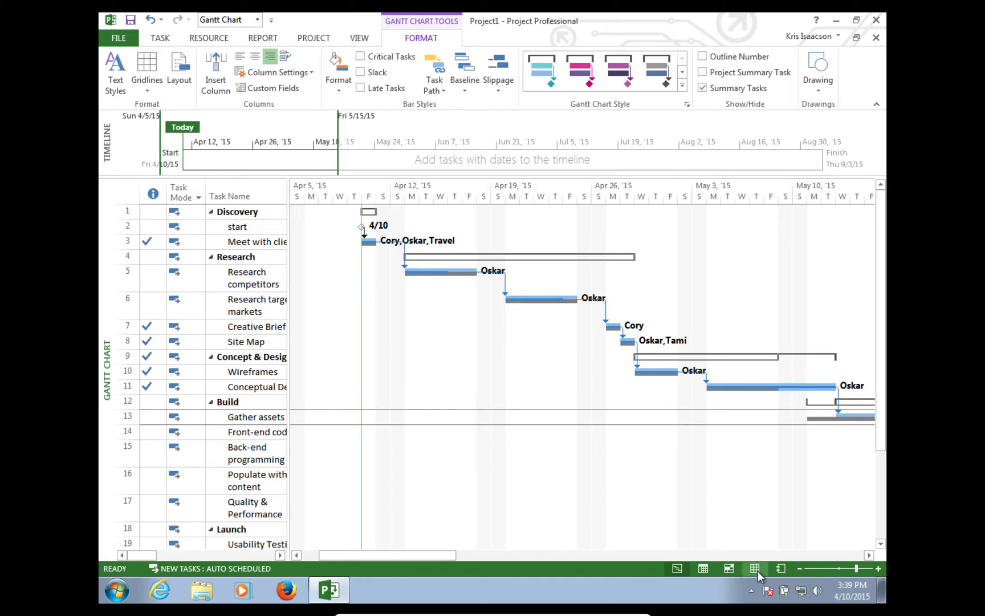
pyautogui.moveTo(856, 565); pyautogui.dragTo(858, 566)
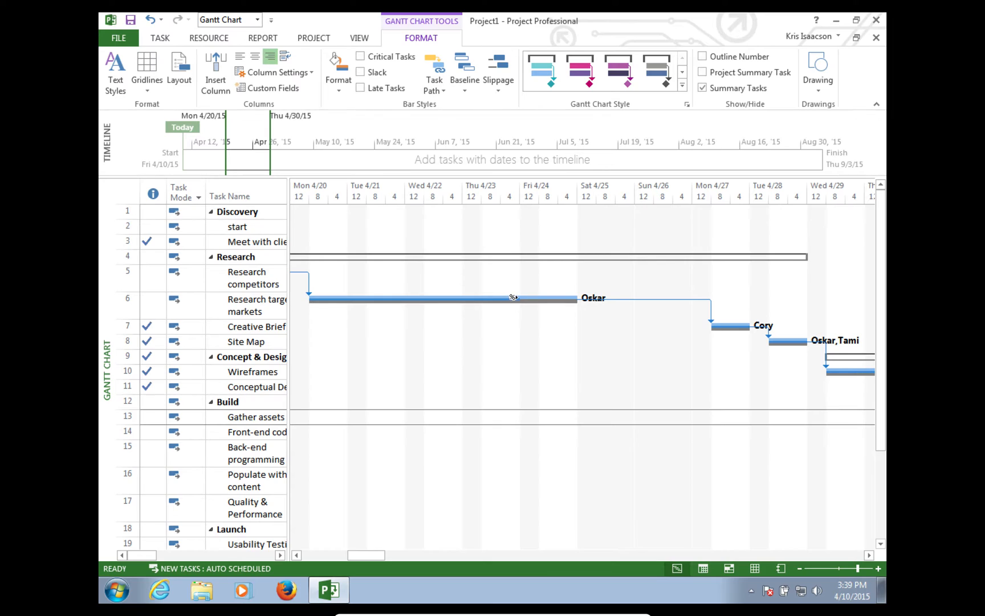
pyautogui.moveTo(512, 299)
pyautogui.moveTo(287, 342); pyautogui.dragTo(774, 326)
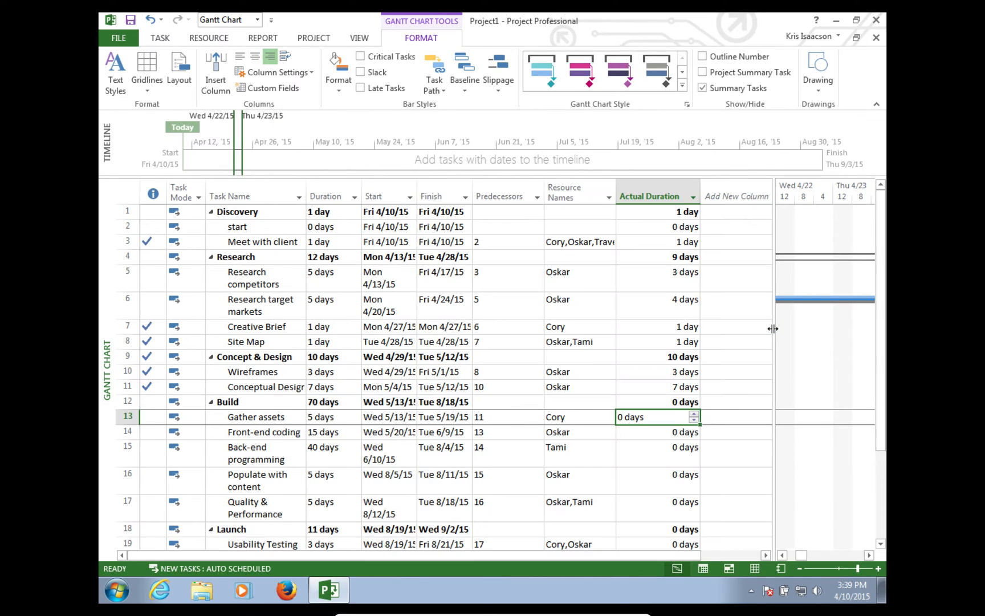
# - Add an Actual Work column to the task table after Actual Duration
pyautogui.click(744, 197)
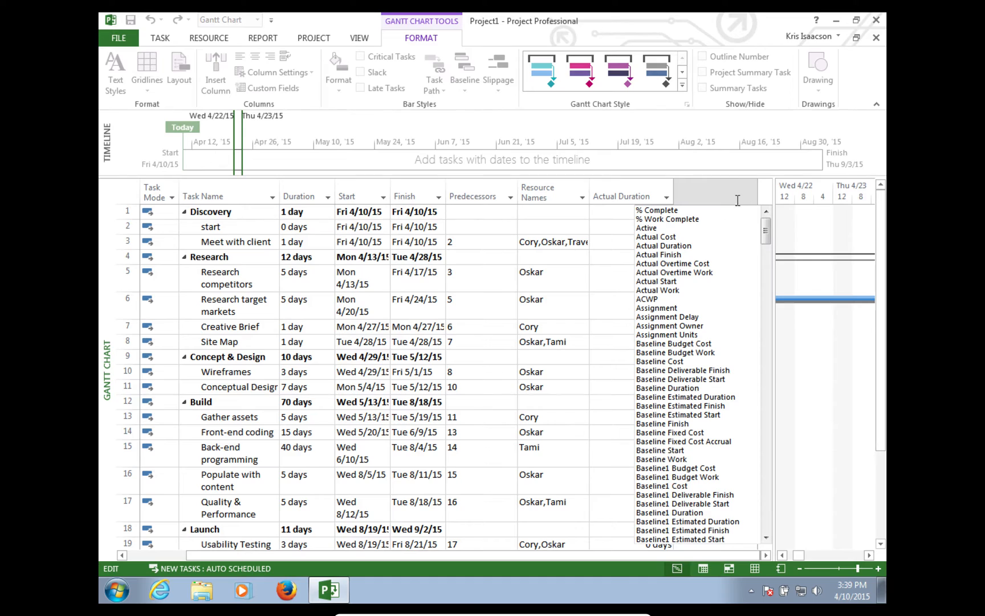
pyautogui.click(663, 289)
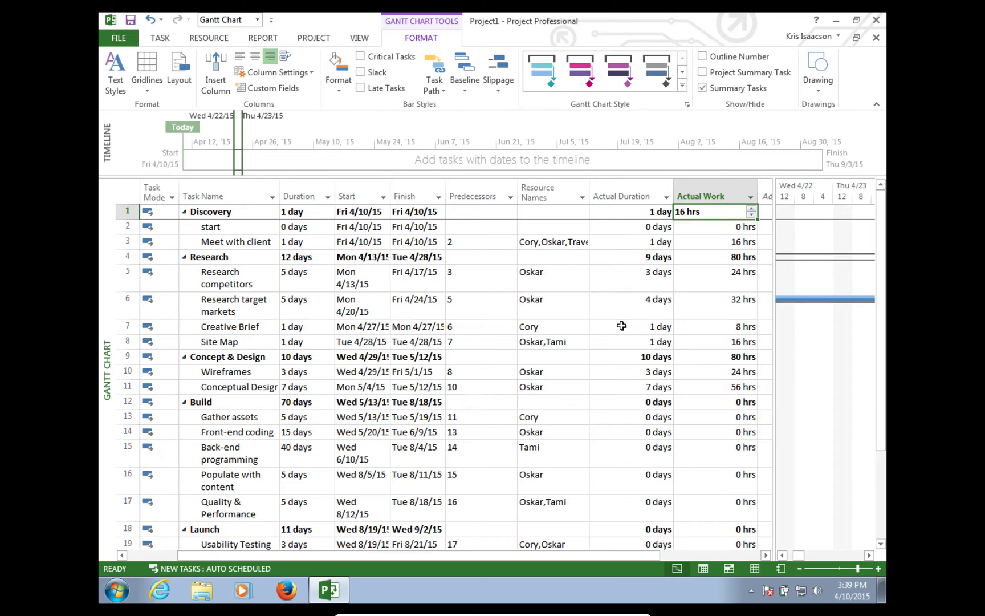
pyautogui.moveTo(553, 561); pyautogui.dragTo(654, 560)
# - Add a Cost column after Actual Work, showing Concept & Design at $8,000
pyautogui.click(695, 197)
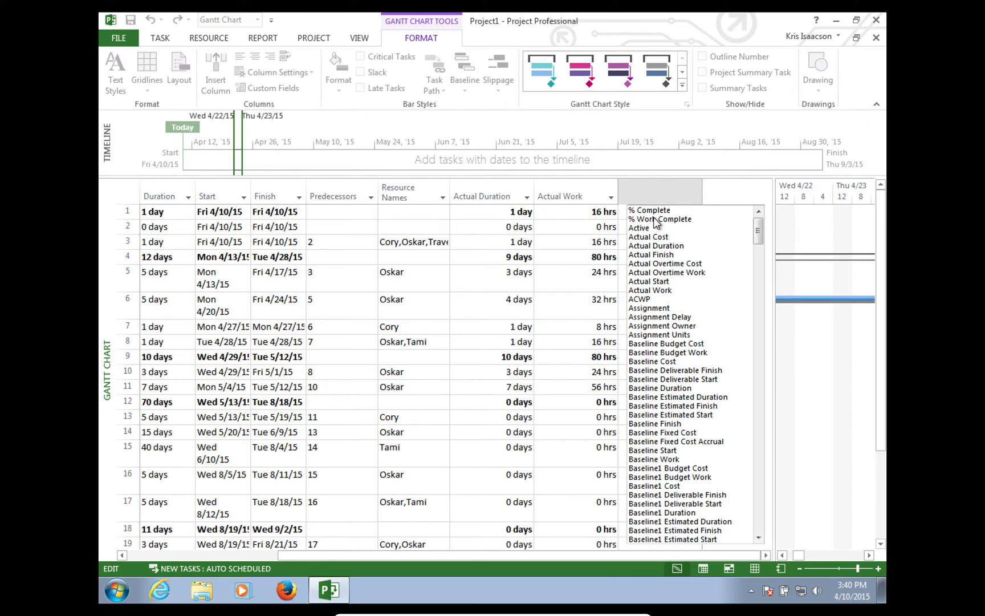
pyautogui.moveTo(758, 230); pyautogui.dragTo(763, 356)
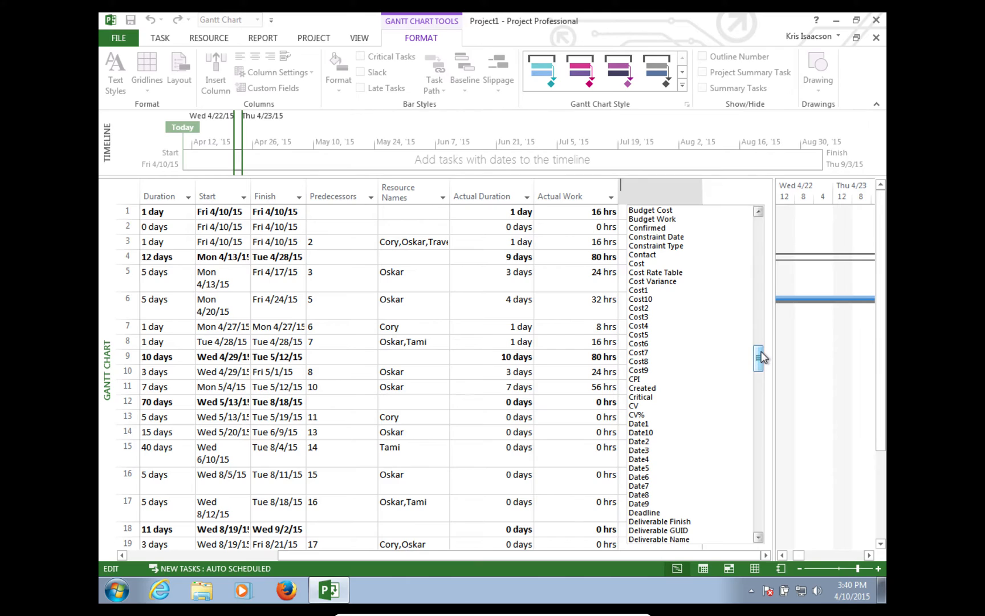
pyautogui.click(641, 264)
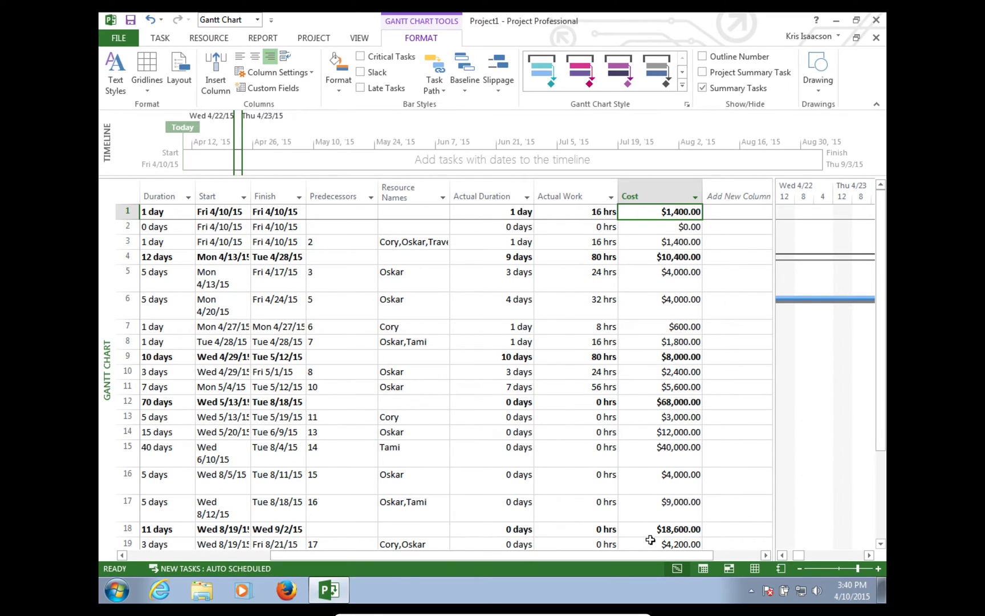
pyautogui.moveTo(882, 289); pyautogui.dragTo(881, 360)
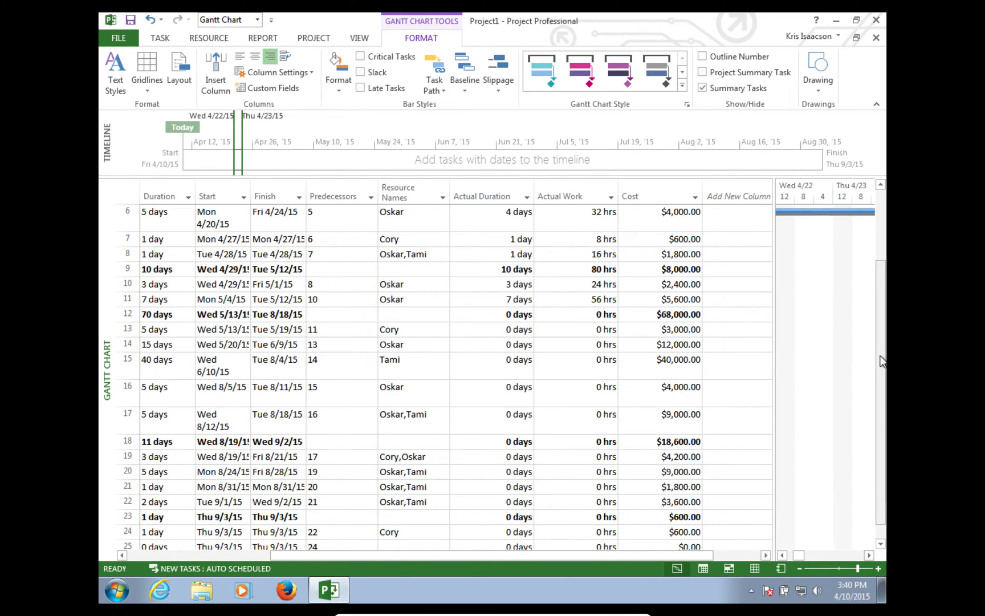
pyautogui.moveTo(683, 558); pyautogui.dragTo(650, 556)
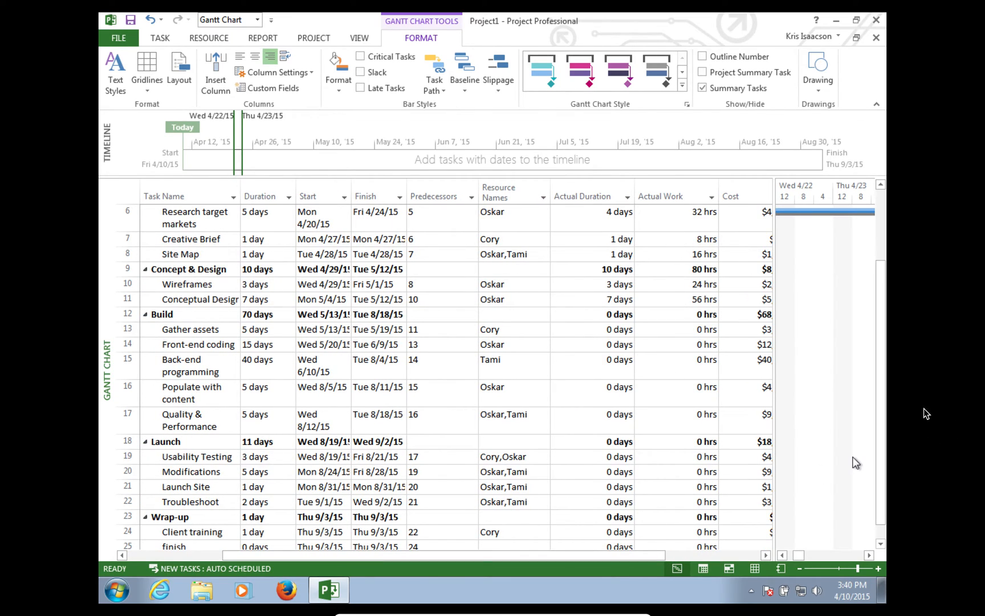
pyautogui.moveTo(882, 417); pyautogui.dragTo(872, 350)
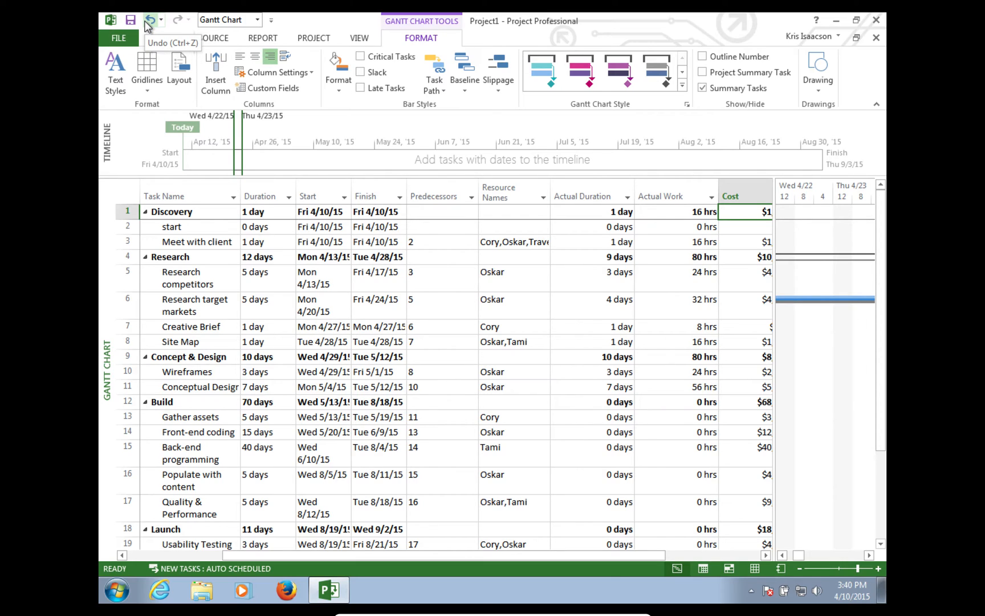
# - Open the Resource Cost Overview report under Report > Costs and review its $107,000 resource costs
pyautogui.click(264, 42)
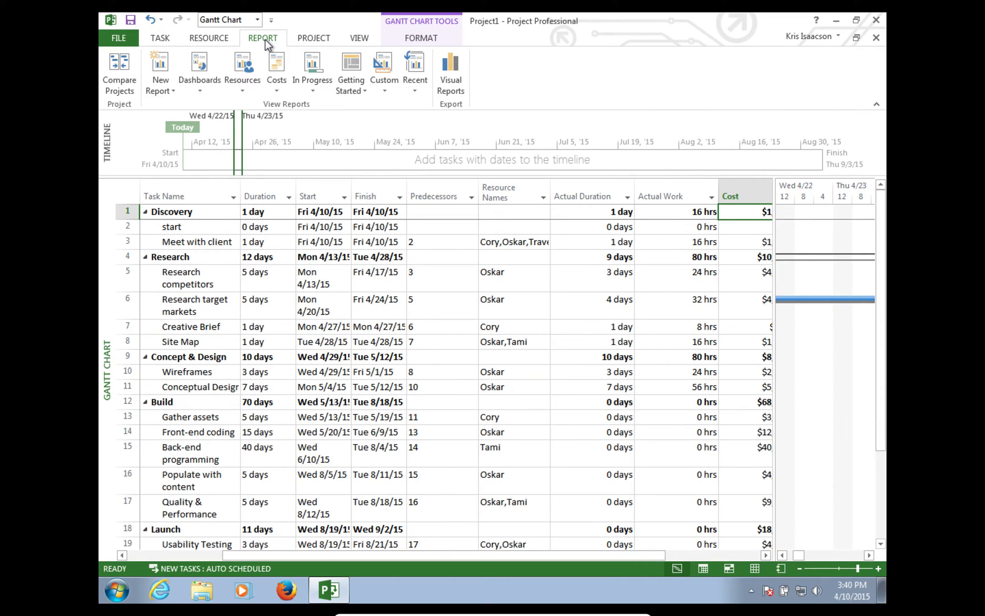
pyautogui.click(277, 92)
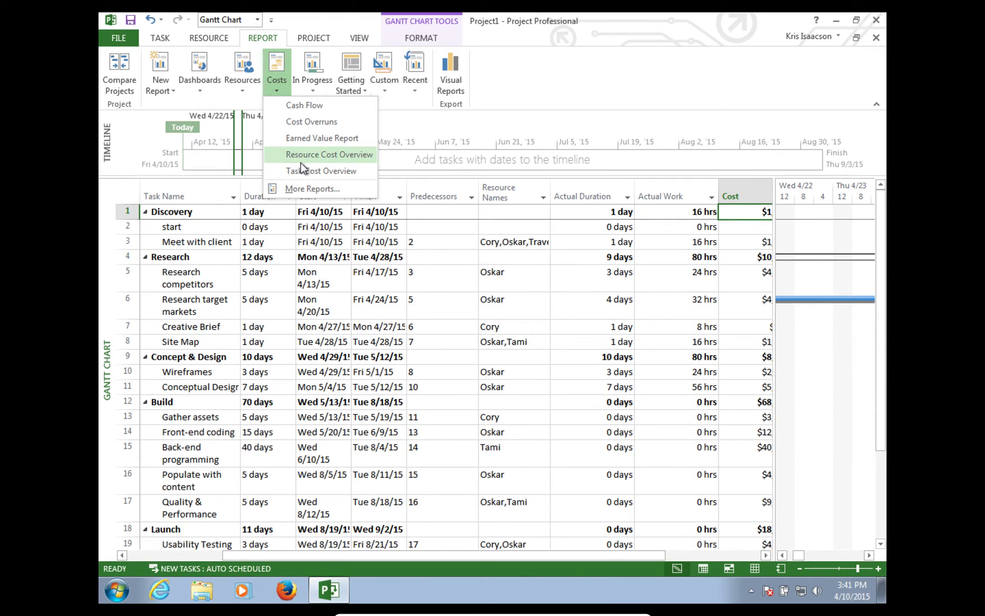
pyautogui.click(316, 161)
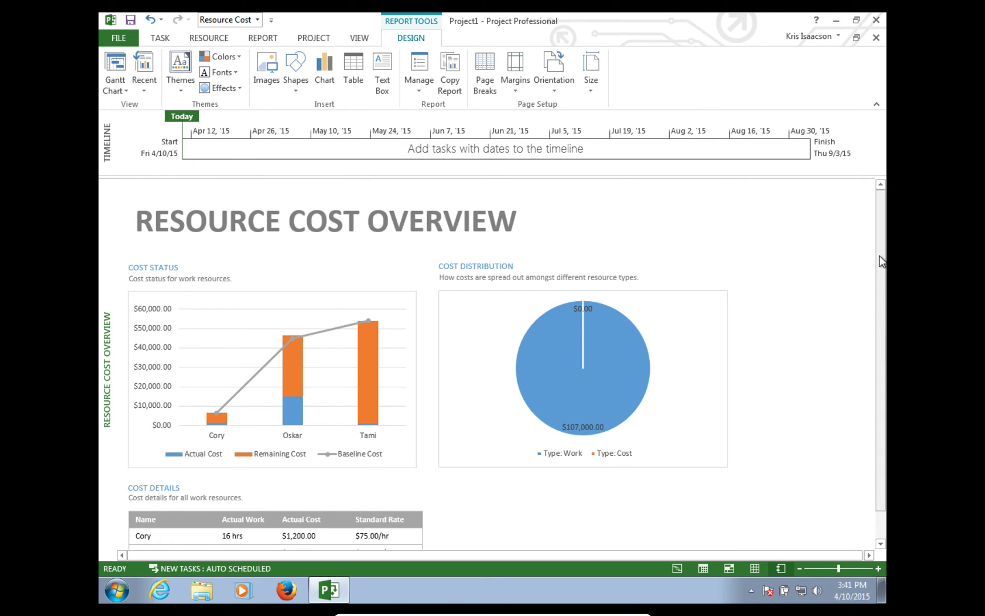
pyautogui.scroll(-1, 879, 342)
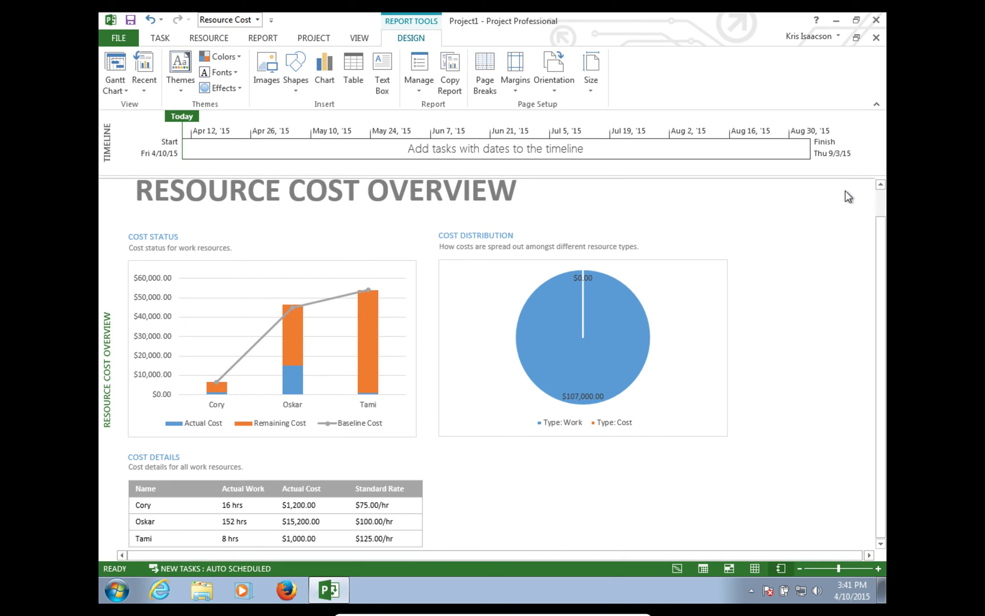
pyautogui.moveTo(877, 238); pyautogui.dragTo(846, 123)
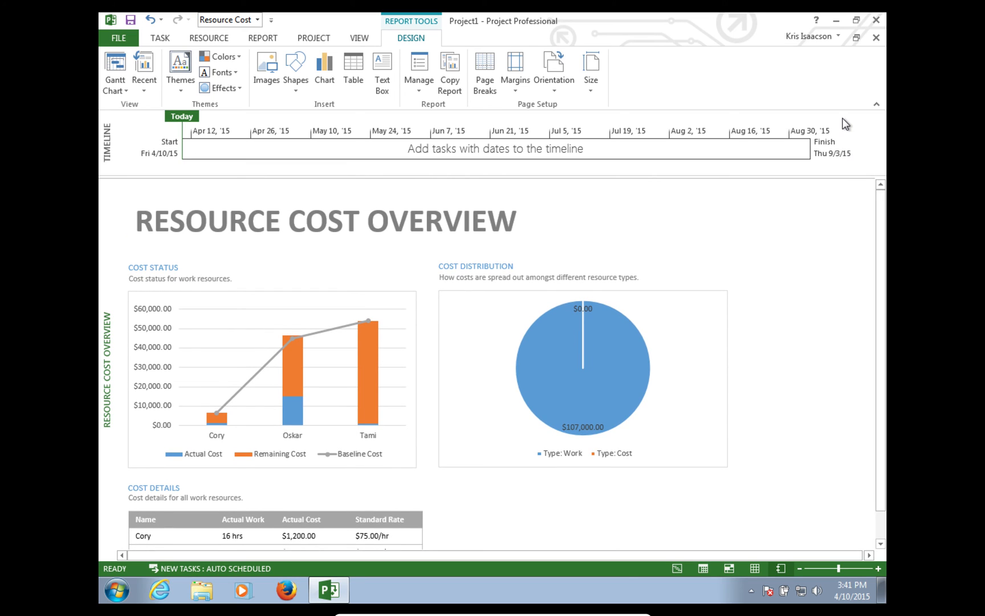